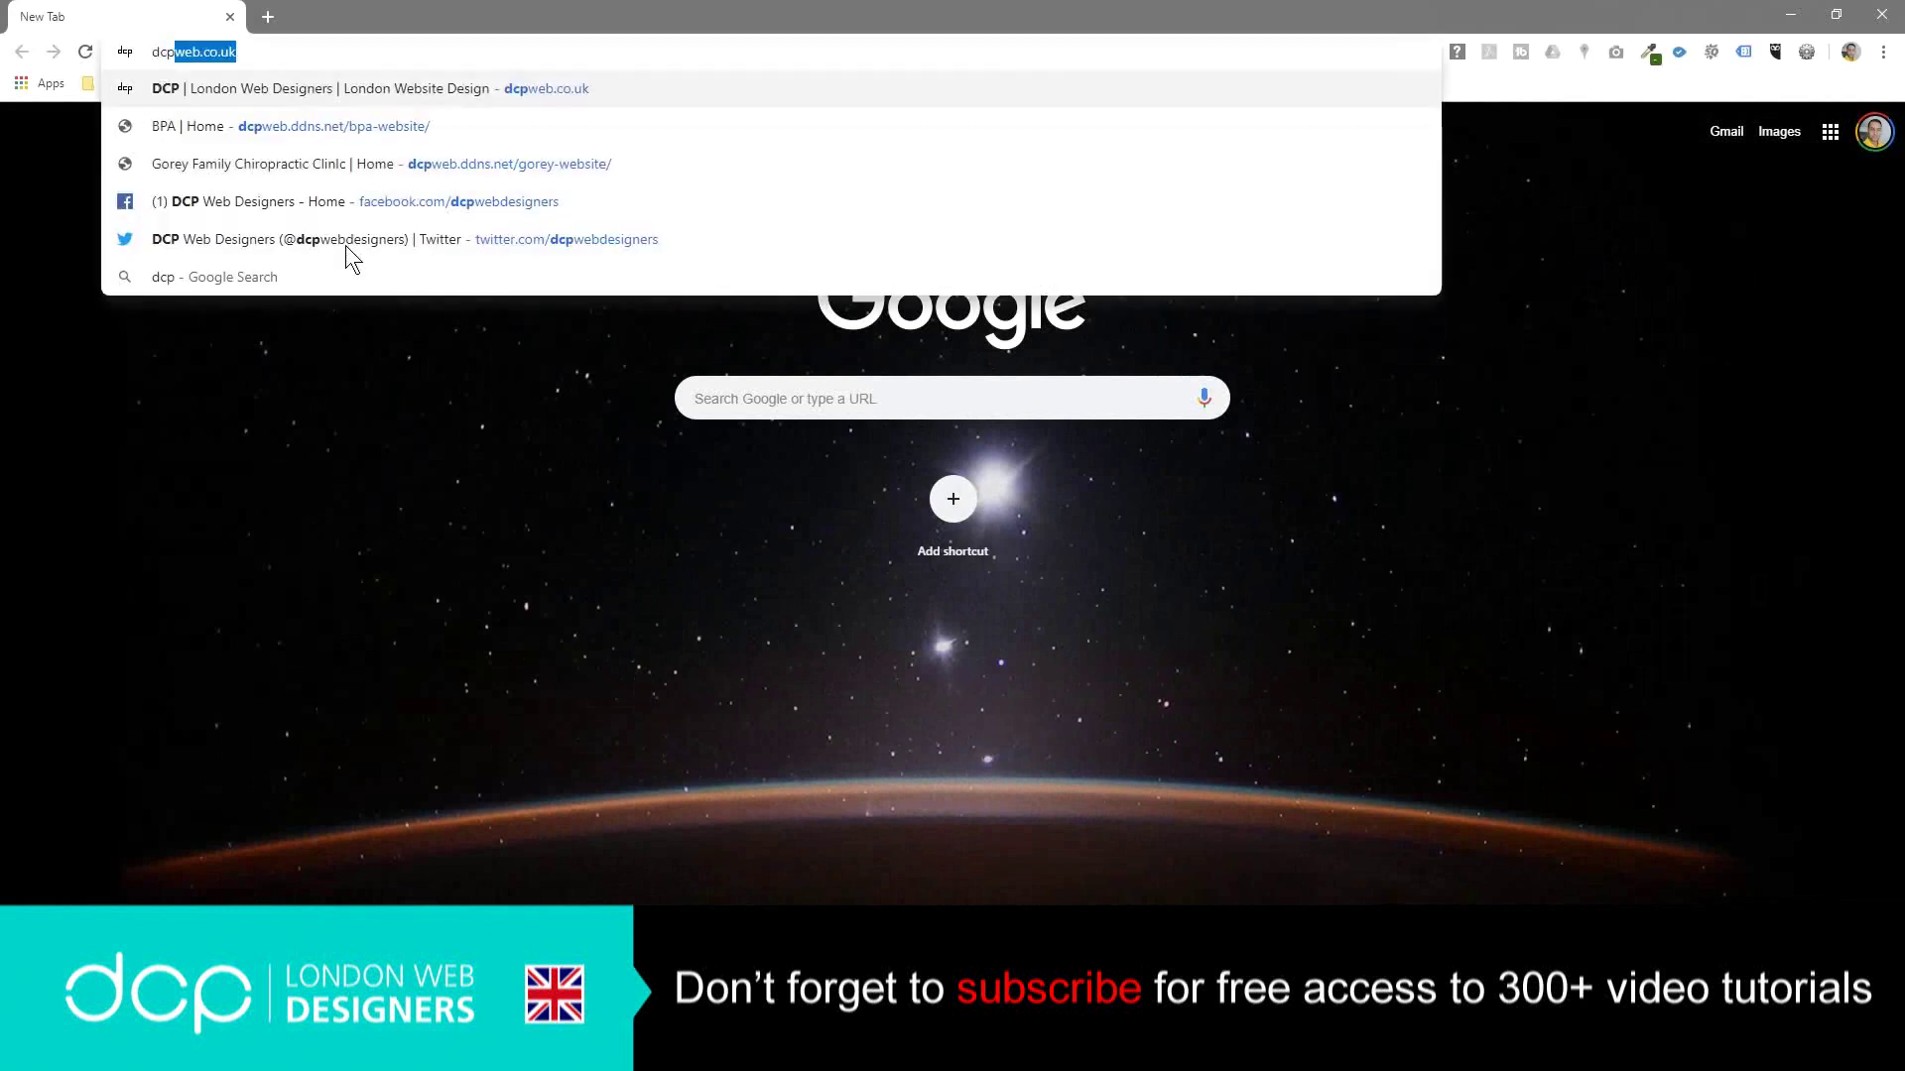
Load dcpweb.co.uk, open the blog's Top 6 reasons SEO article and scroll to its photo
{"action": "key", "text": "Return"}
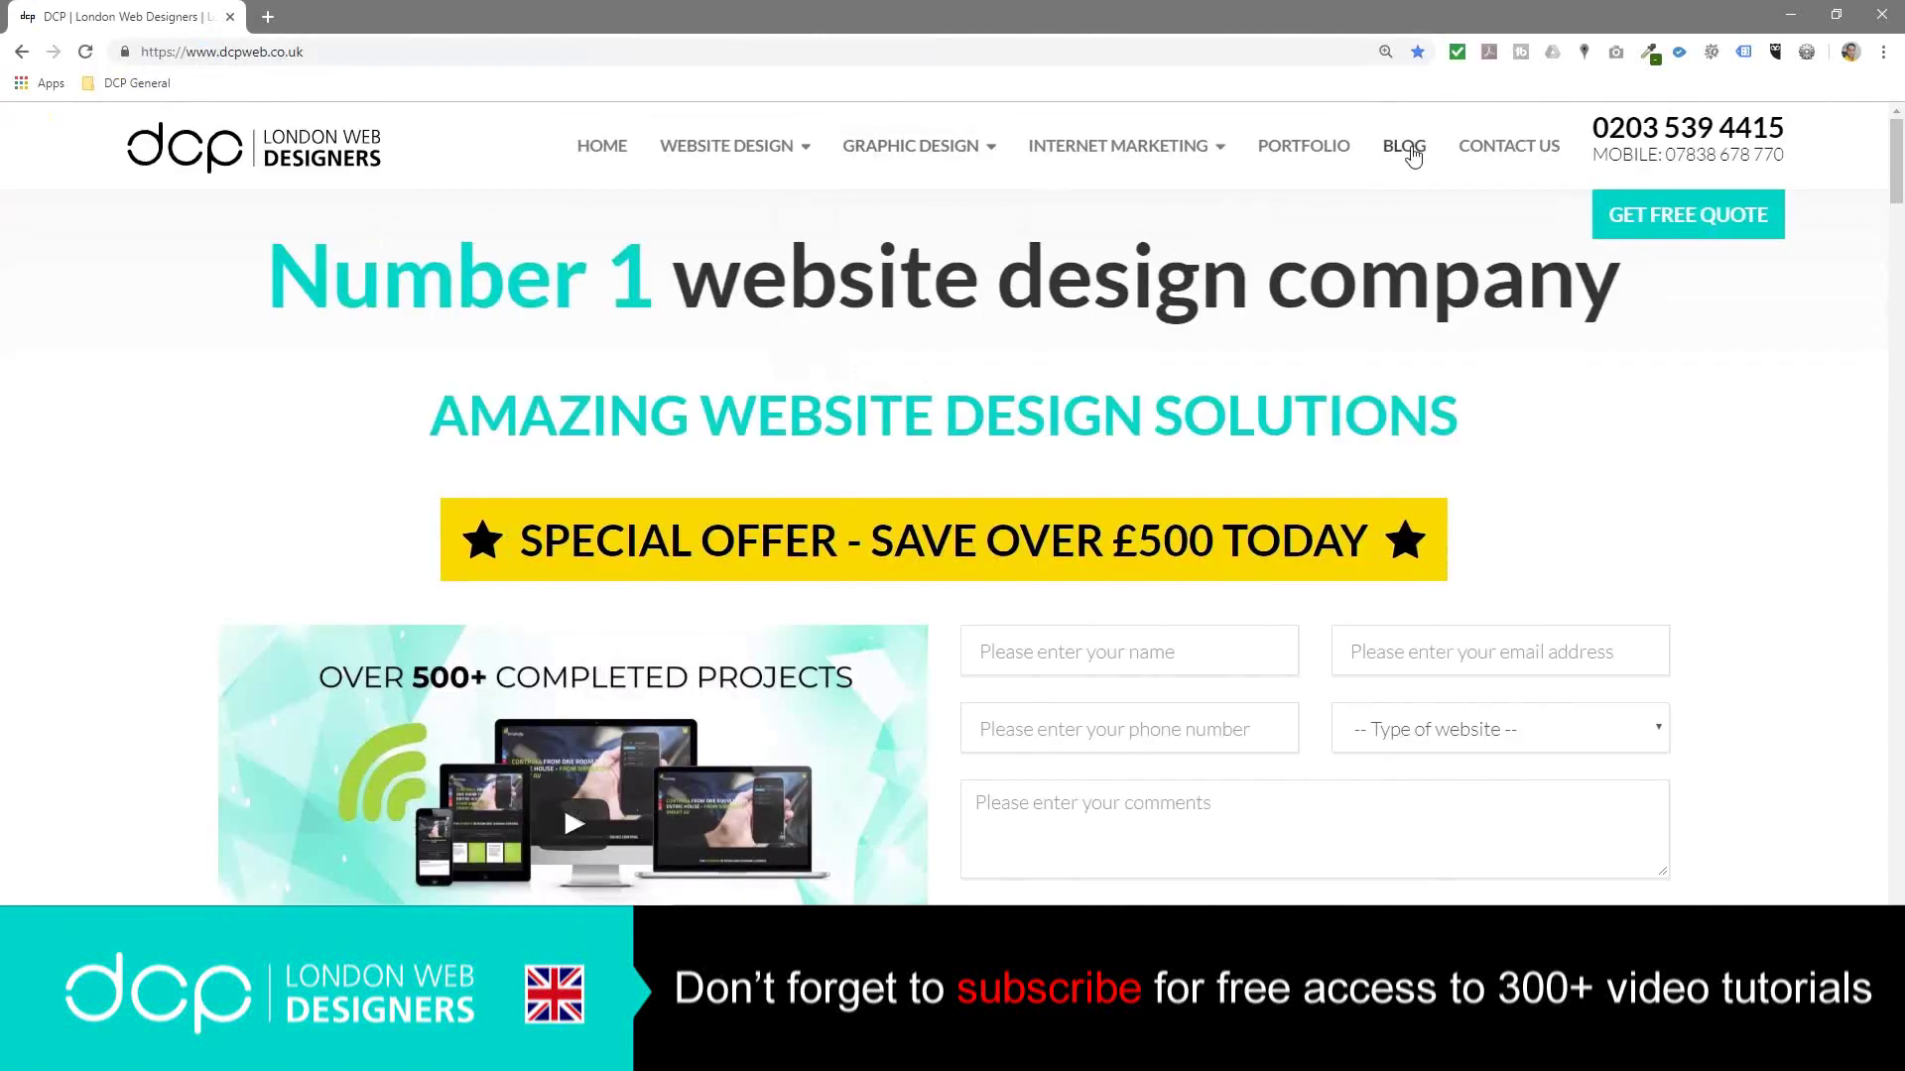
{"action": "left_click", "coordinate": [1414, 157]}
{"action": "left_click", "coordinate": [378, 590]}
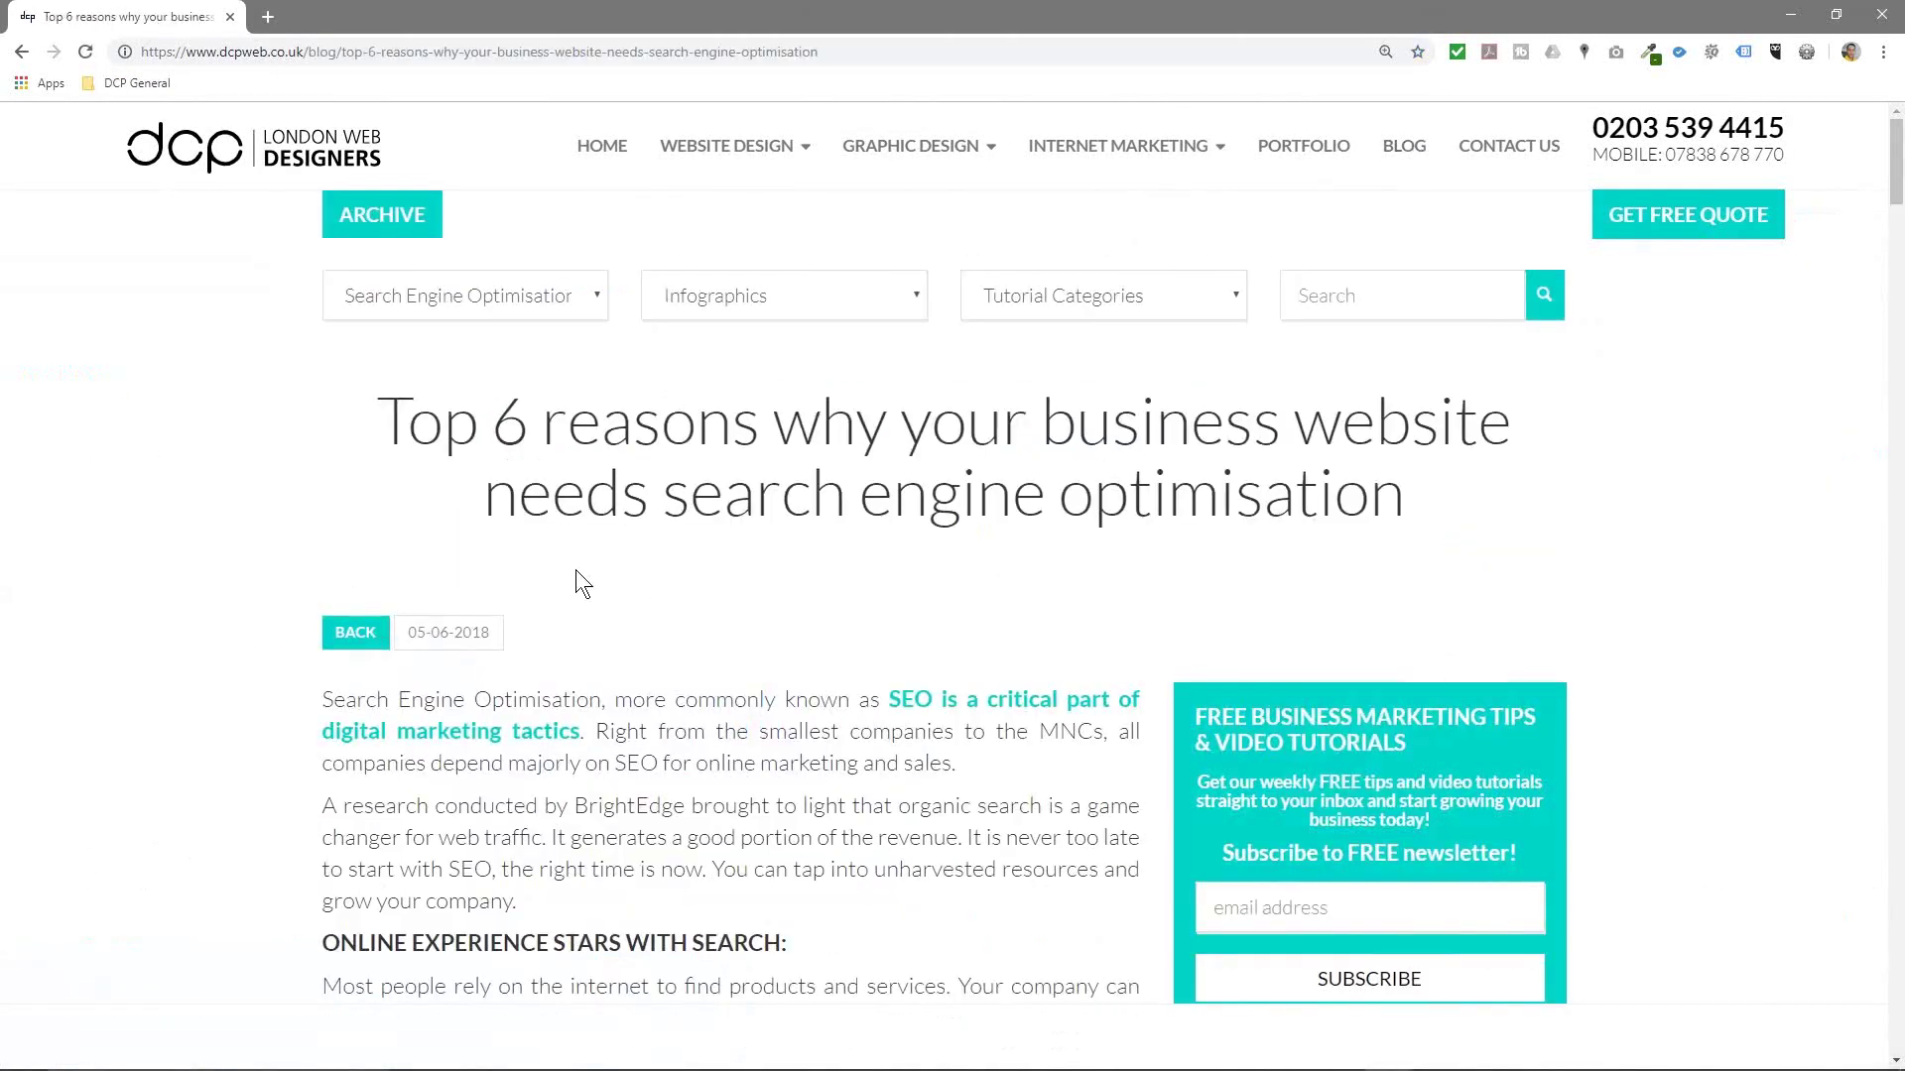
{"action": "scroll", "coordinate": [576, 570], "scroll_direction": "down", "scroll_amount": 6}
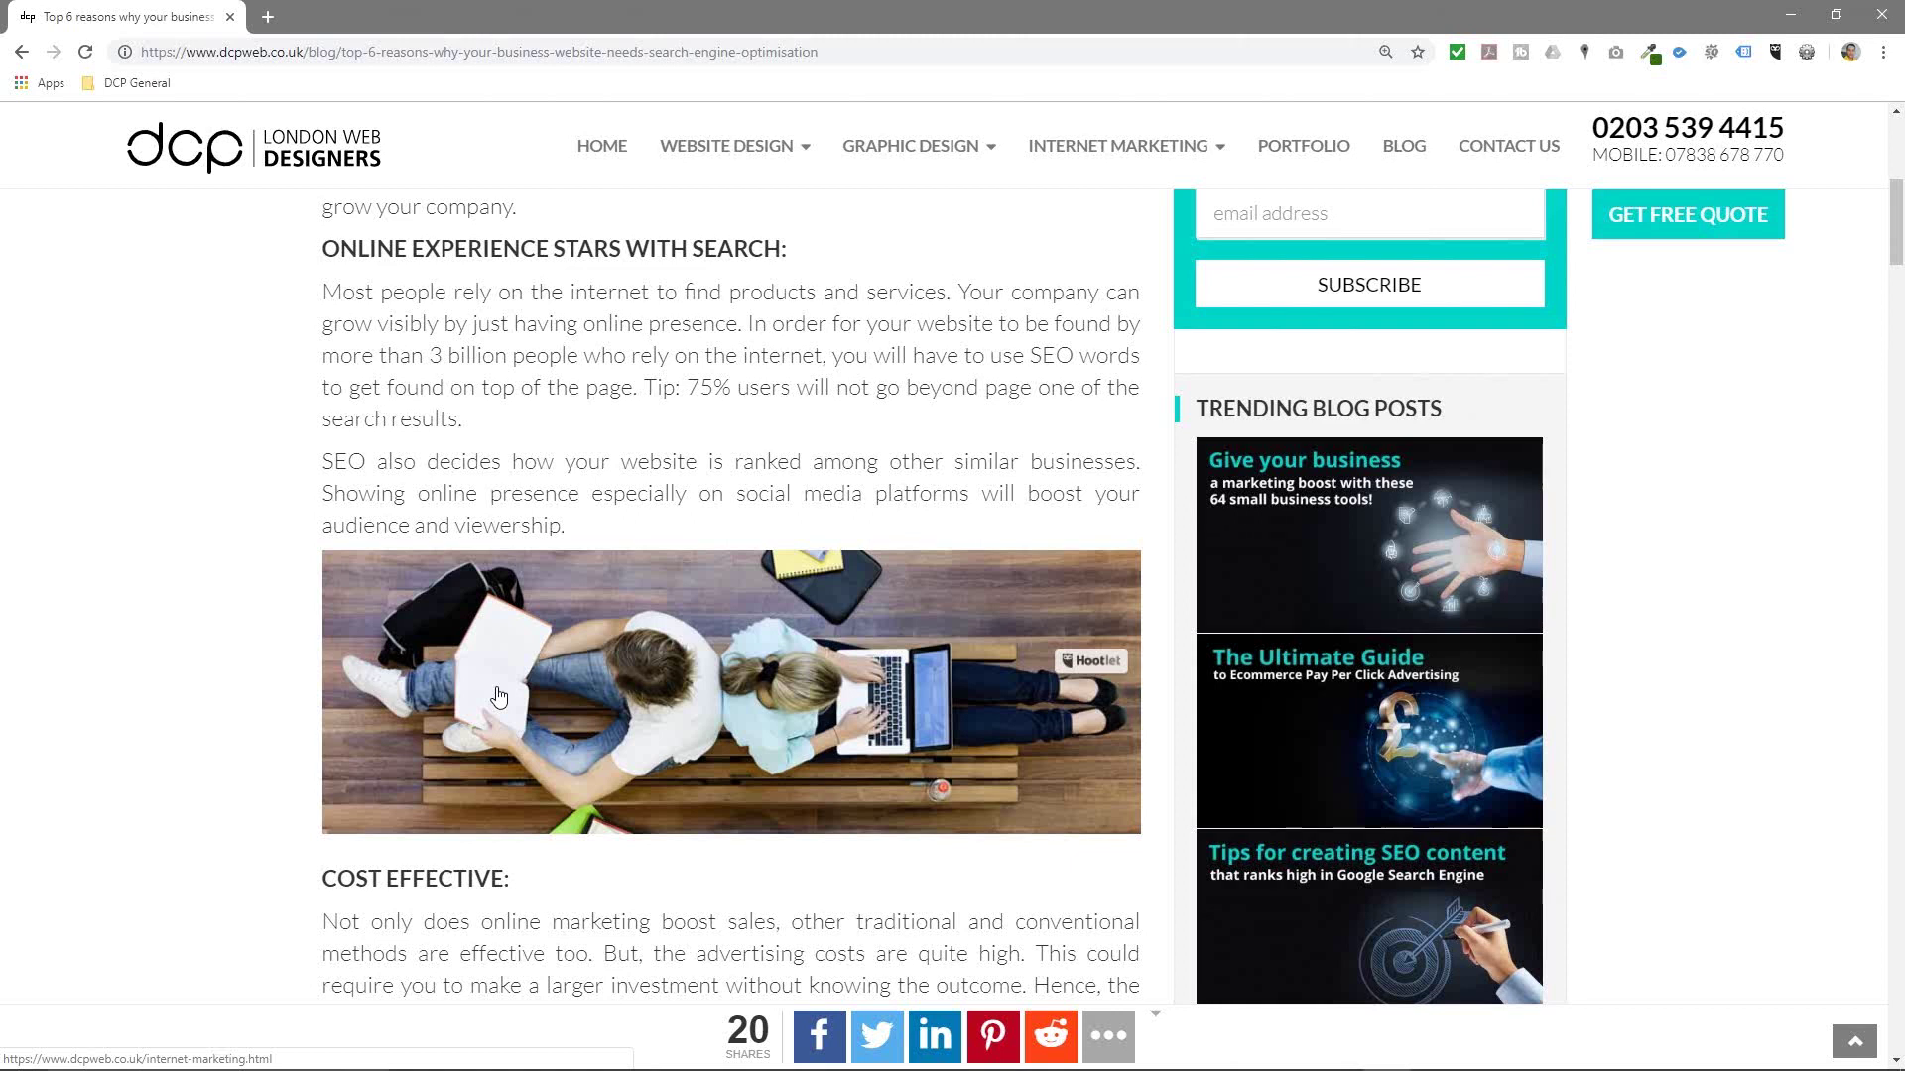
Save the article photo into the GIMP folder and confirm its 750 × 260 dimensions in Properties
{"action": "left_click_drag", "start_coordinate": [813, 15], "coordinate": [2, 40]}
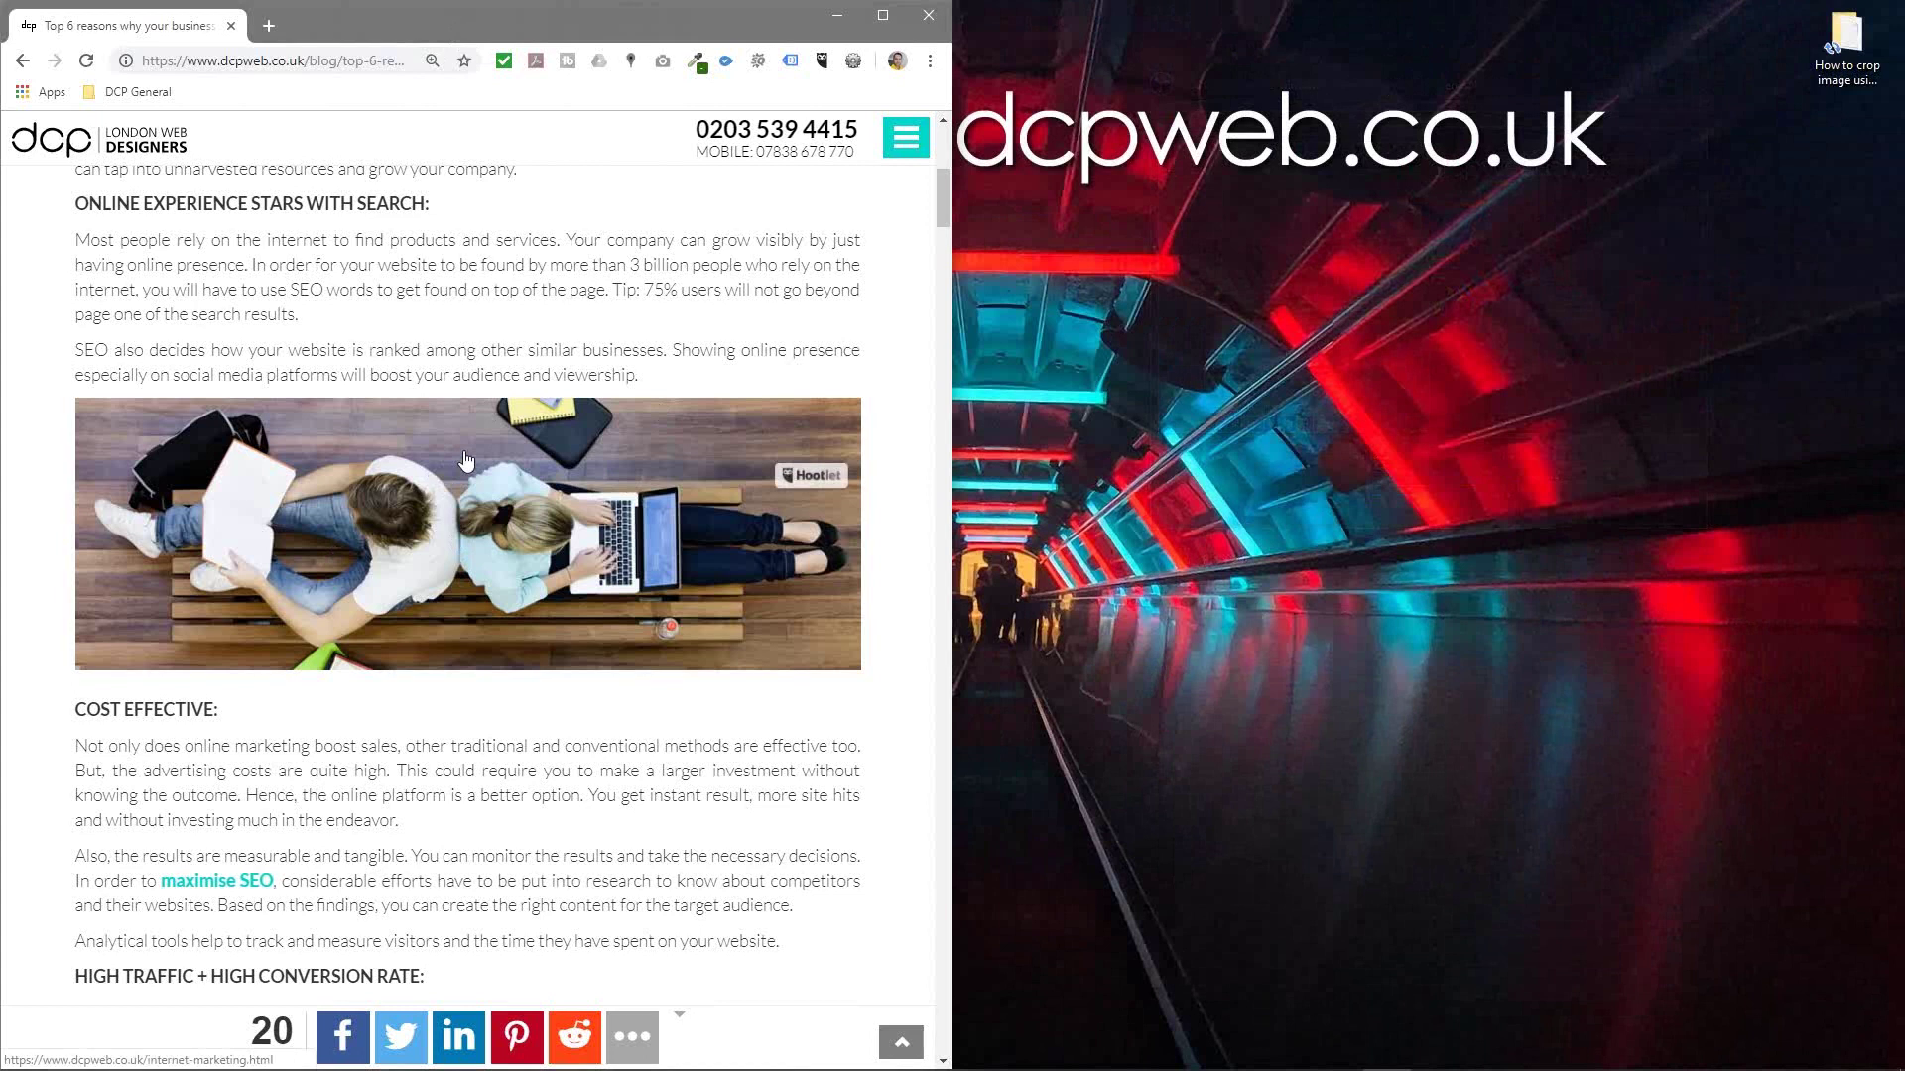
{"action": "left_click_drag", "start_coordinate": [459, 464], "coordinate": [1359, 547]}
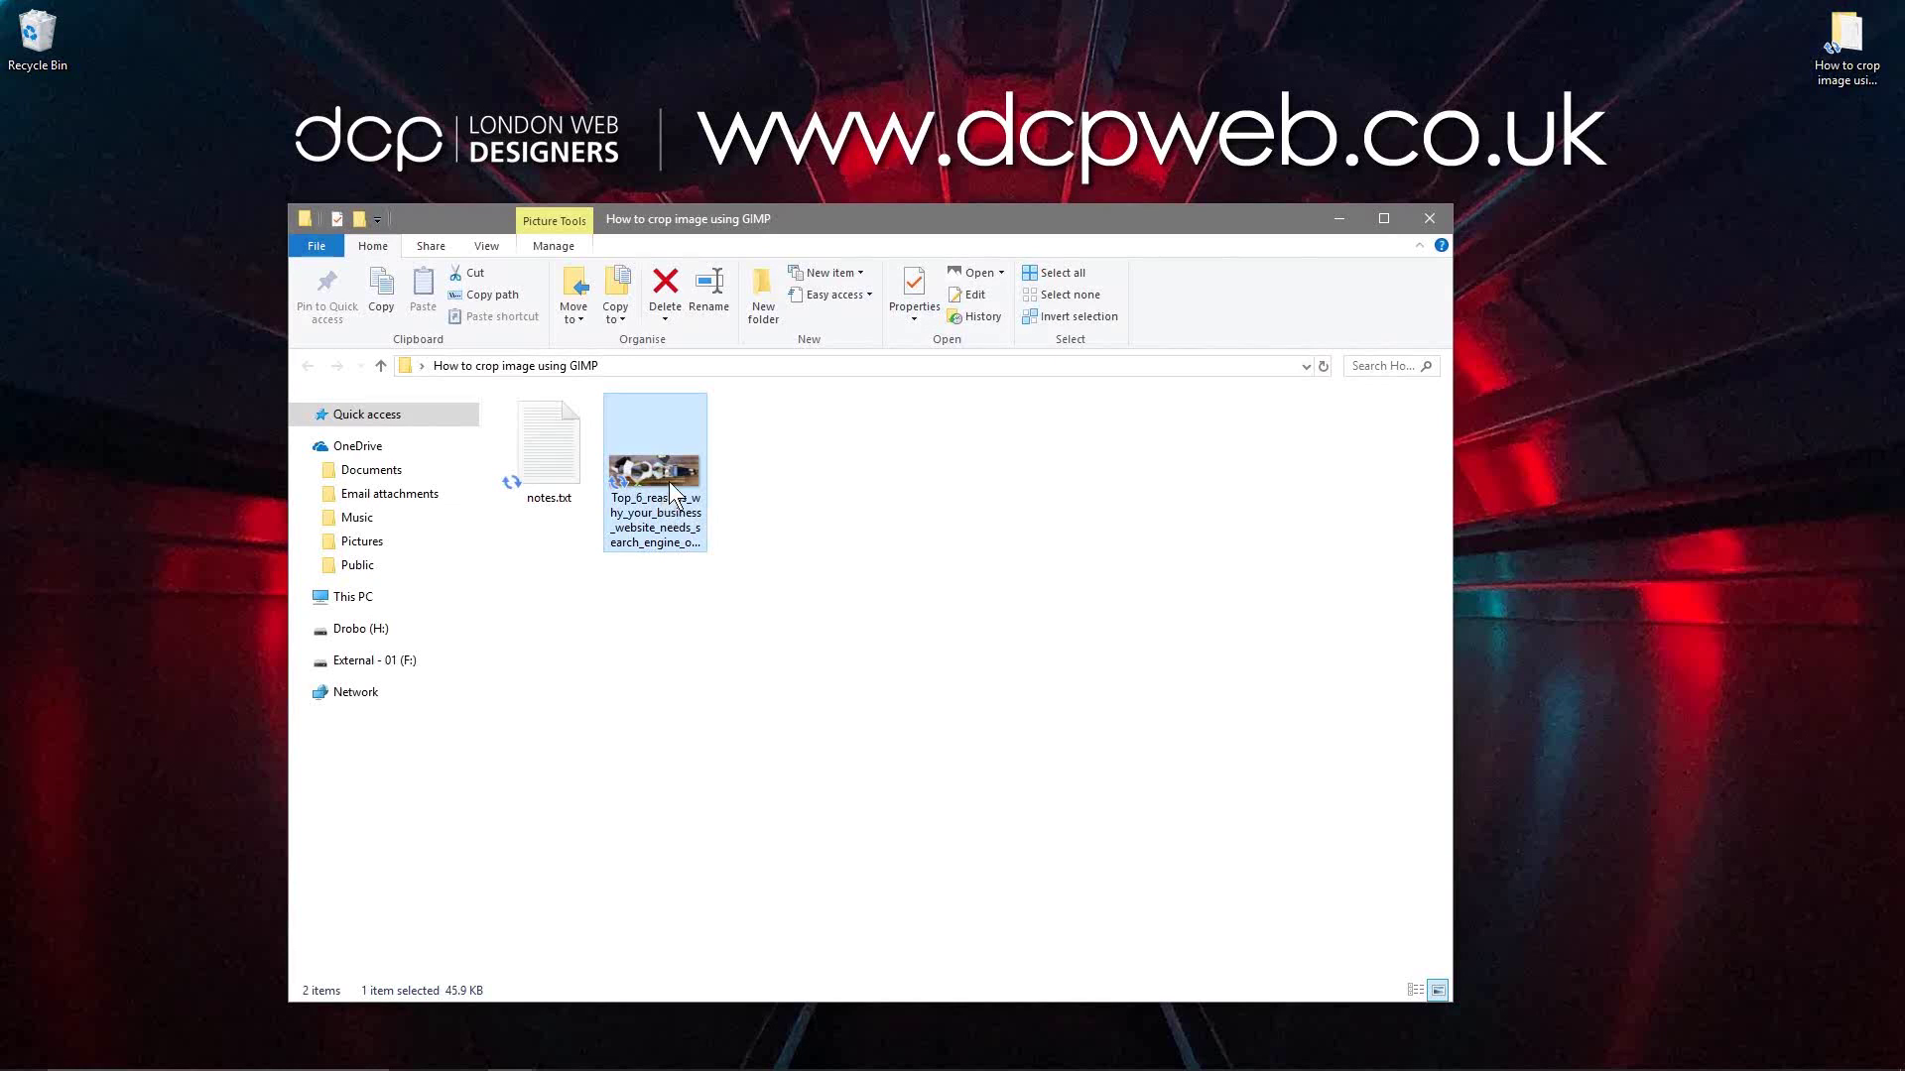
{"action": "right_click", "coordinate": [668, 482]}
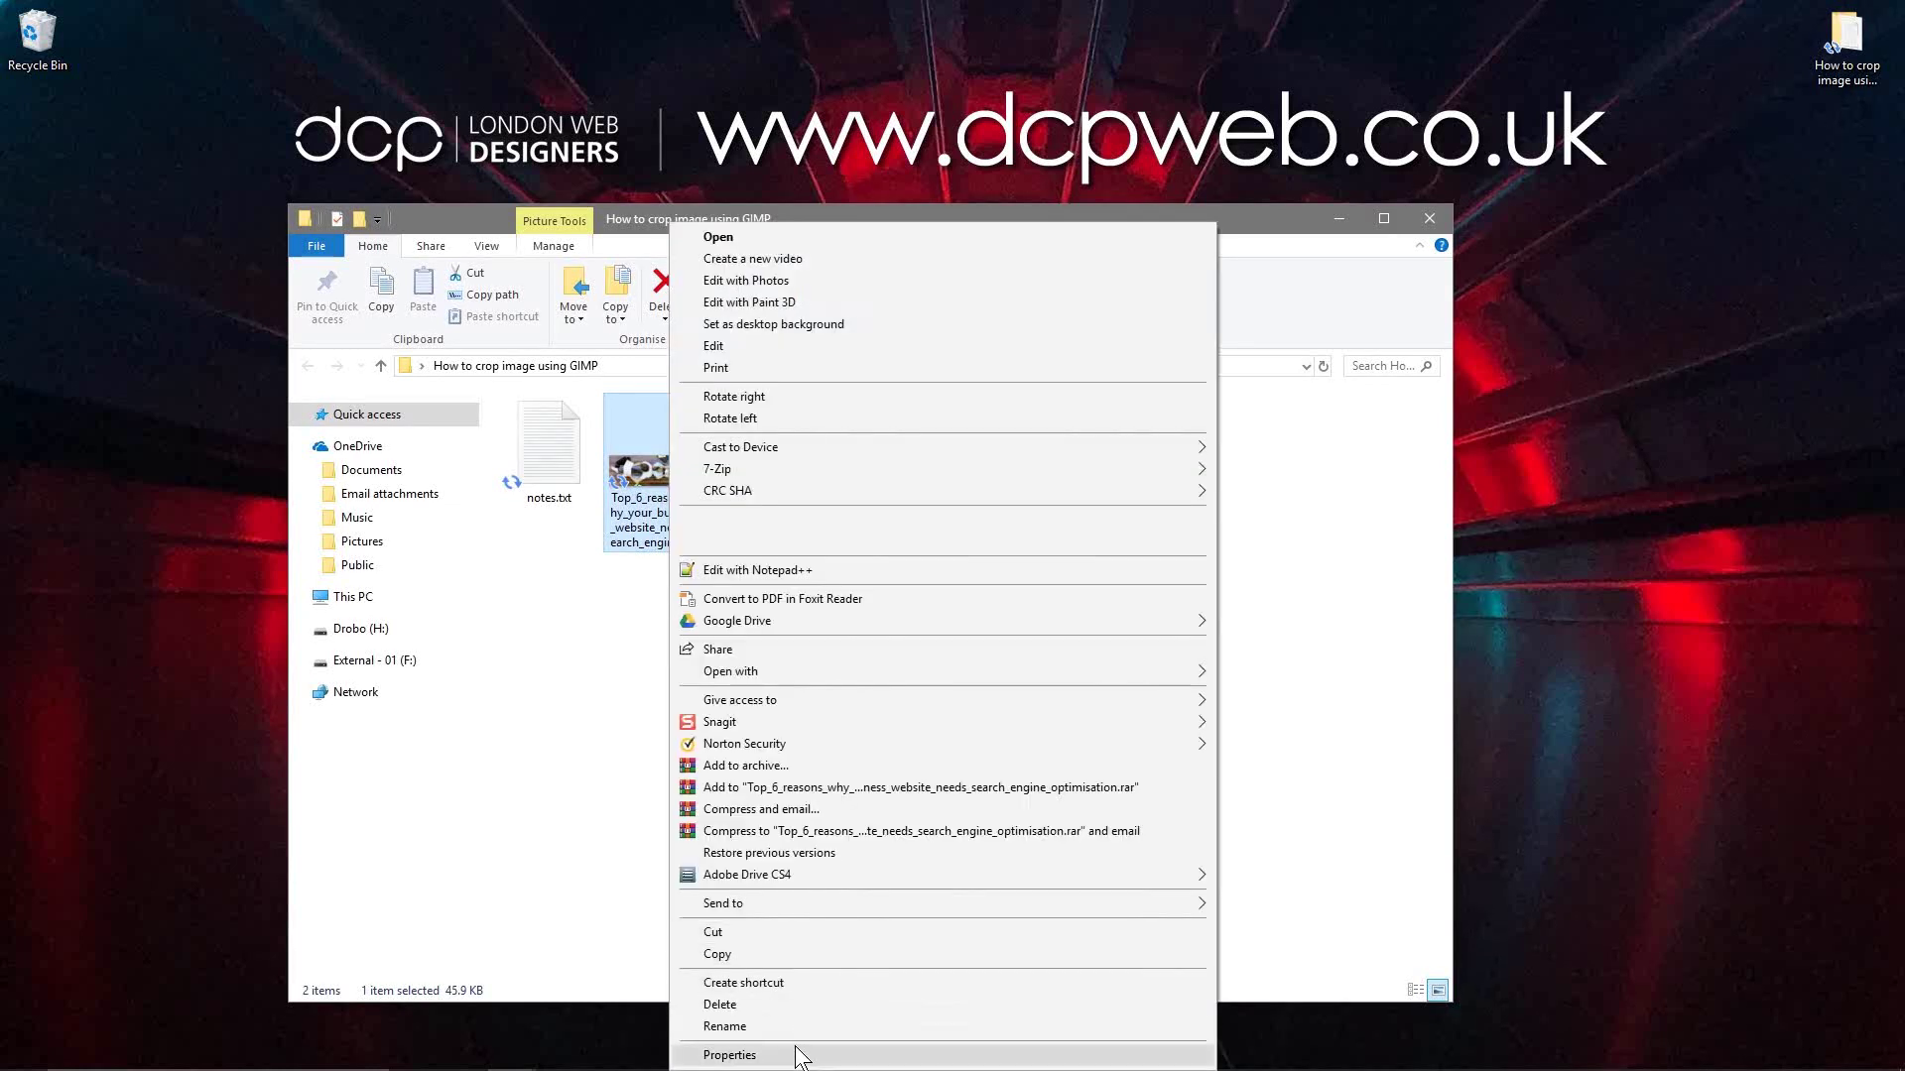
{"action": "left_click", "coordinate": [791, 1055]}
{"action": "left_click", "coordinate": [805, 530]}
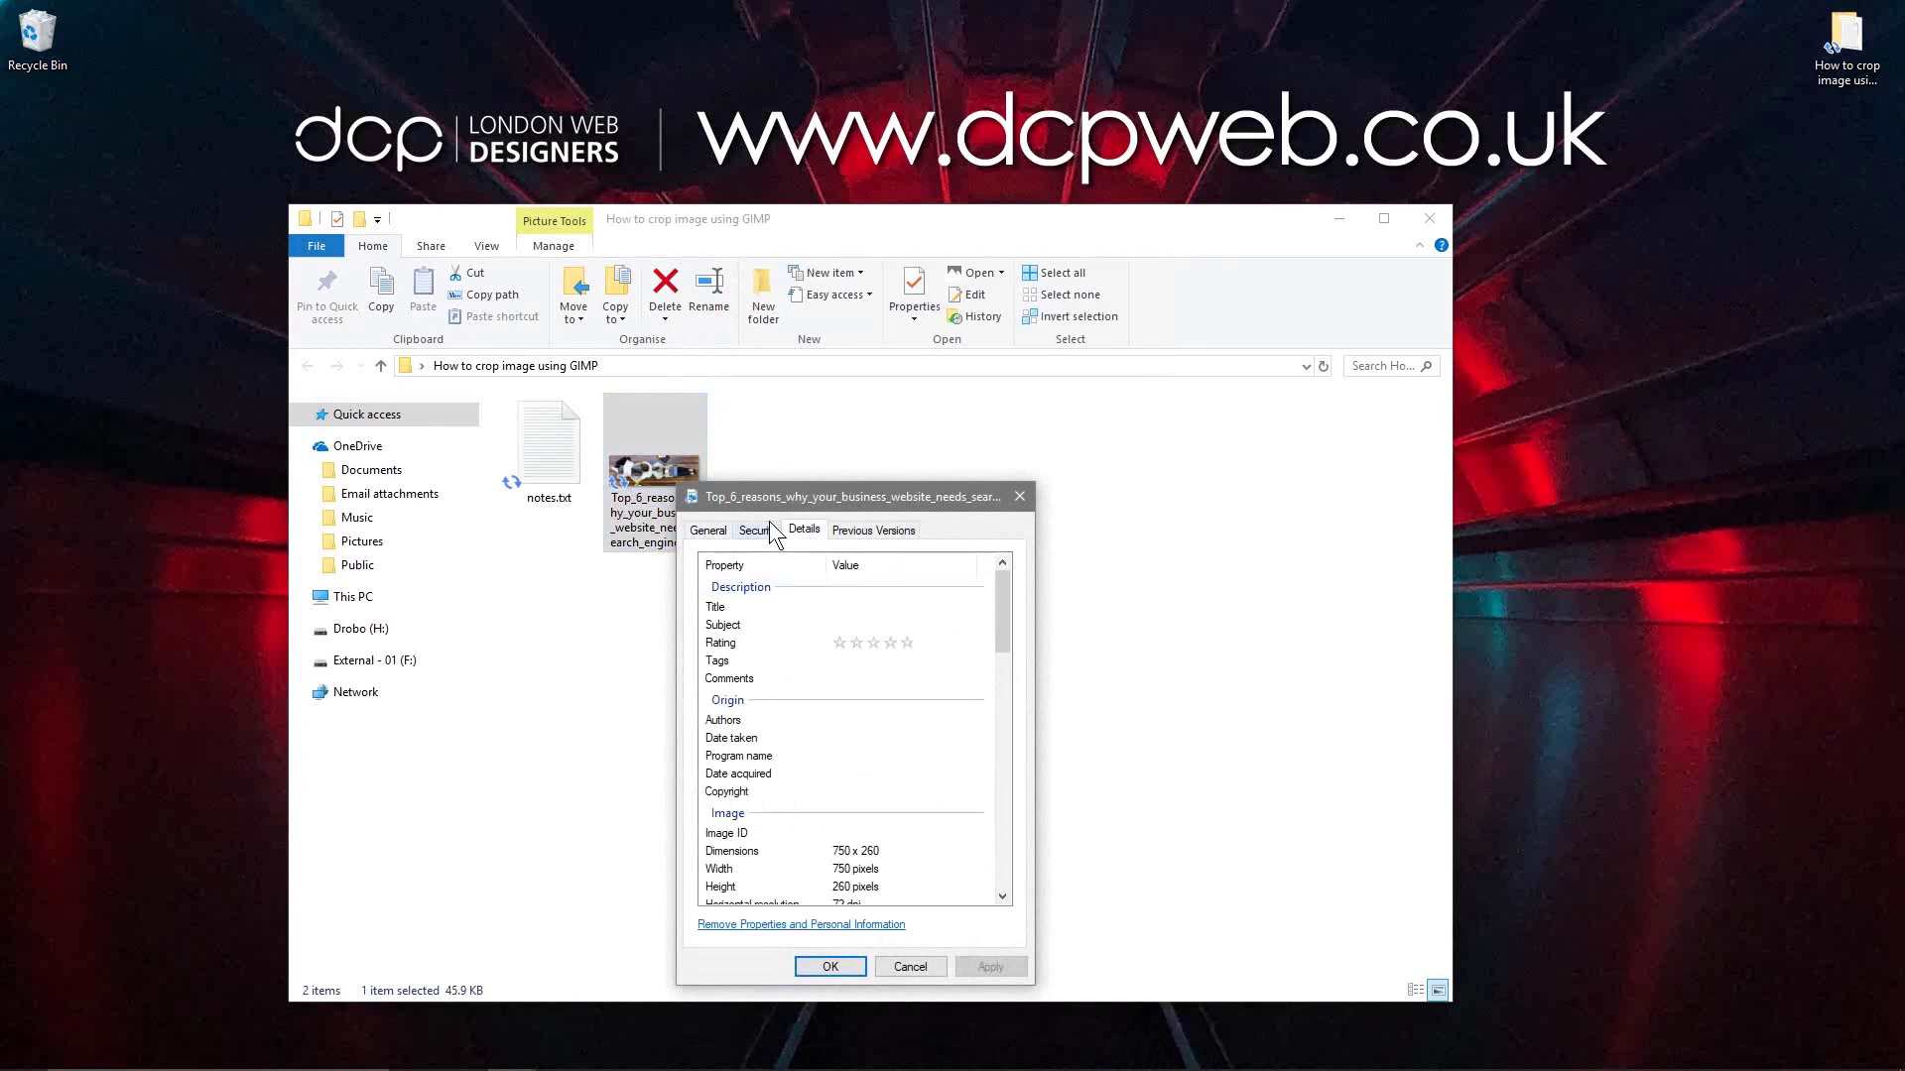
{"action": "left_click", "coordinate": [700, 532]}
{"action": "left_click", "coordinate": [805, 533]}
{"action": "scroll", "coordinate": [843, 801], "scroll_direction": "down", "scroll_amount": 2}
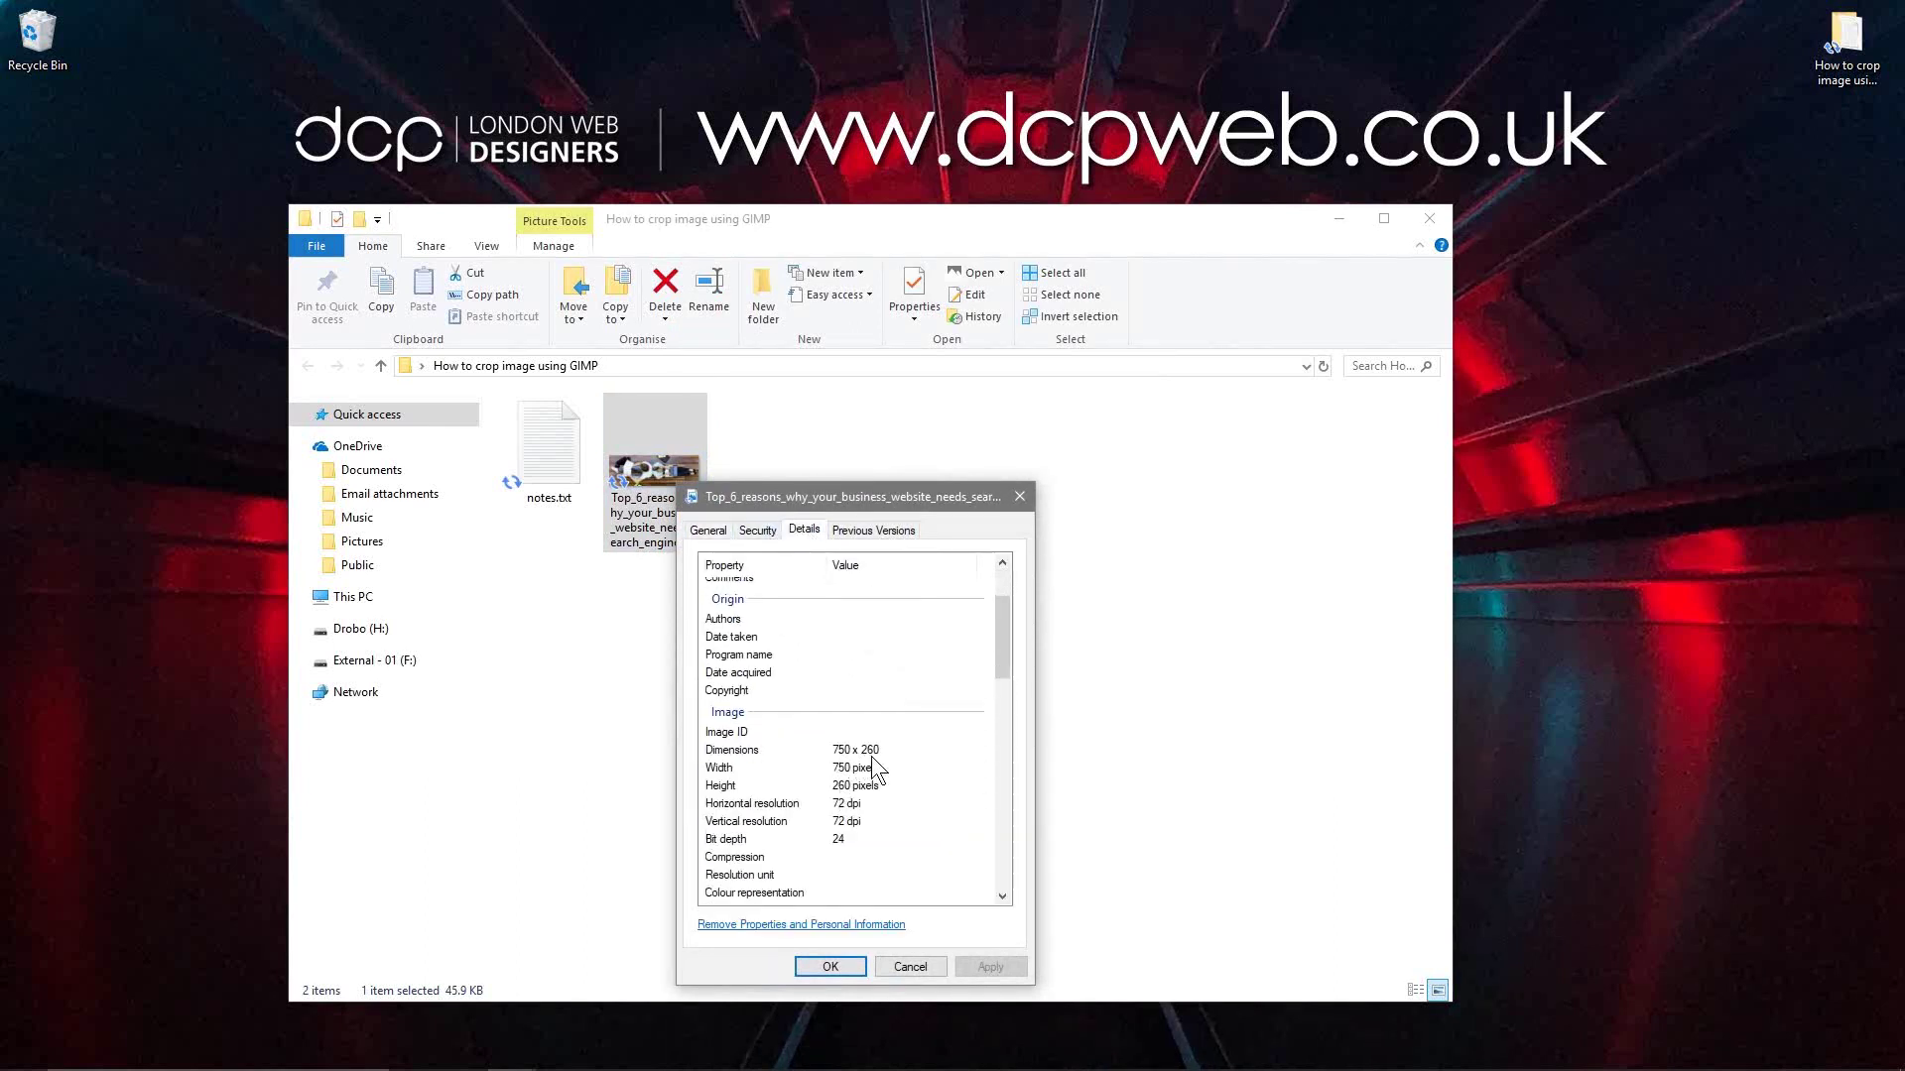
{"action": "left_click", "coordinate": [1021, 498]}
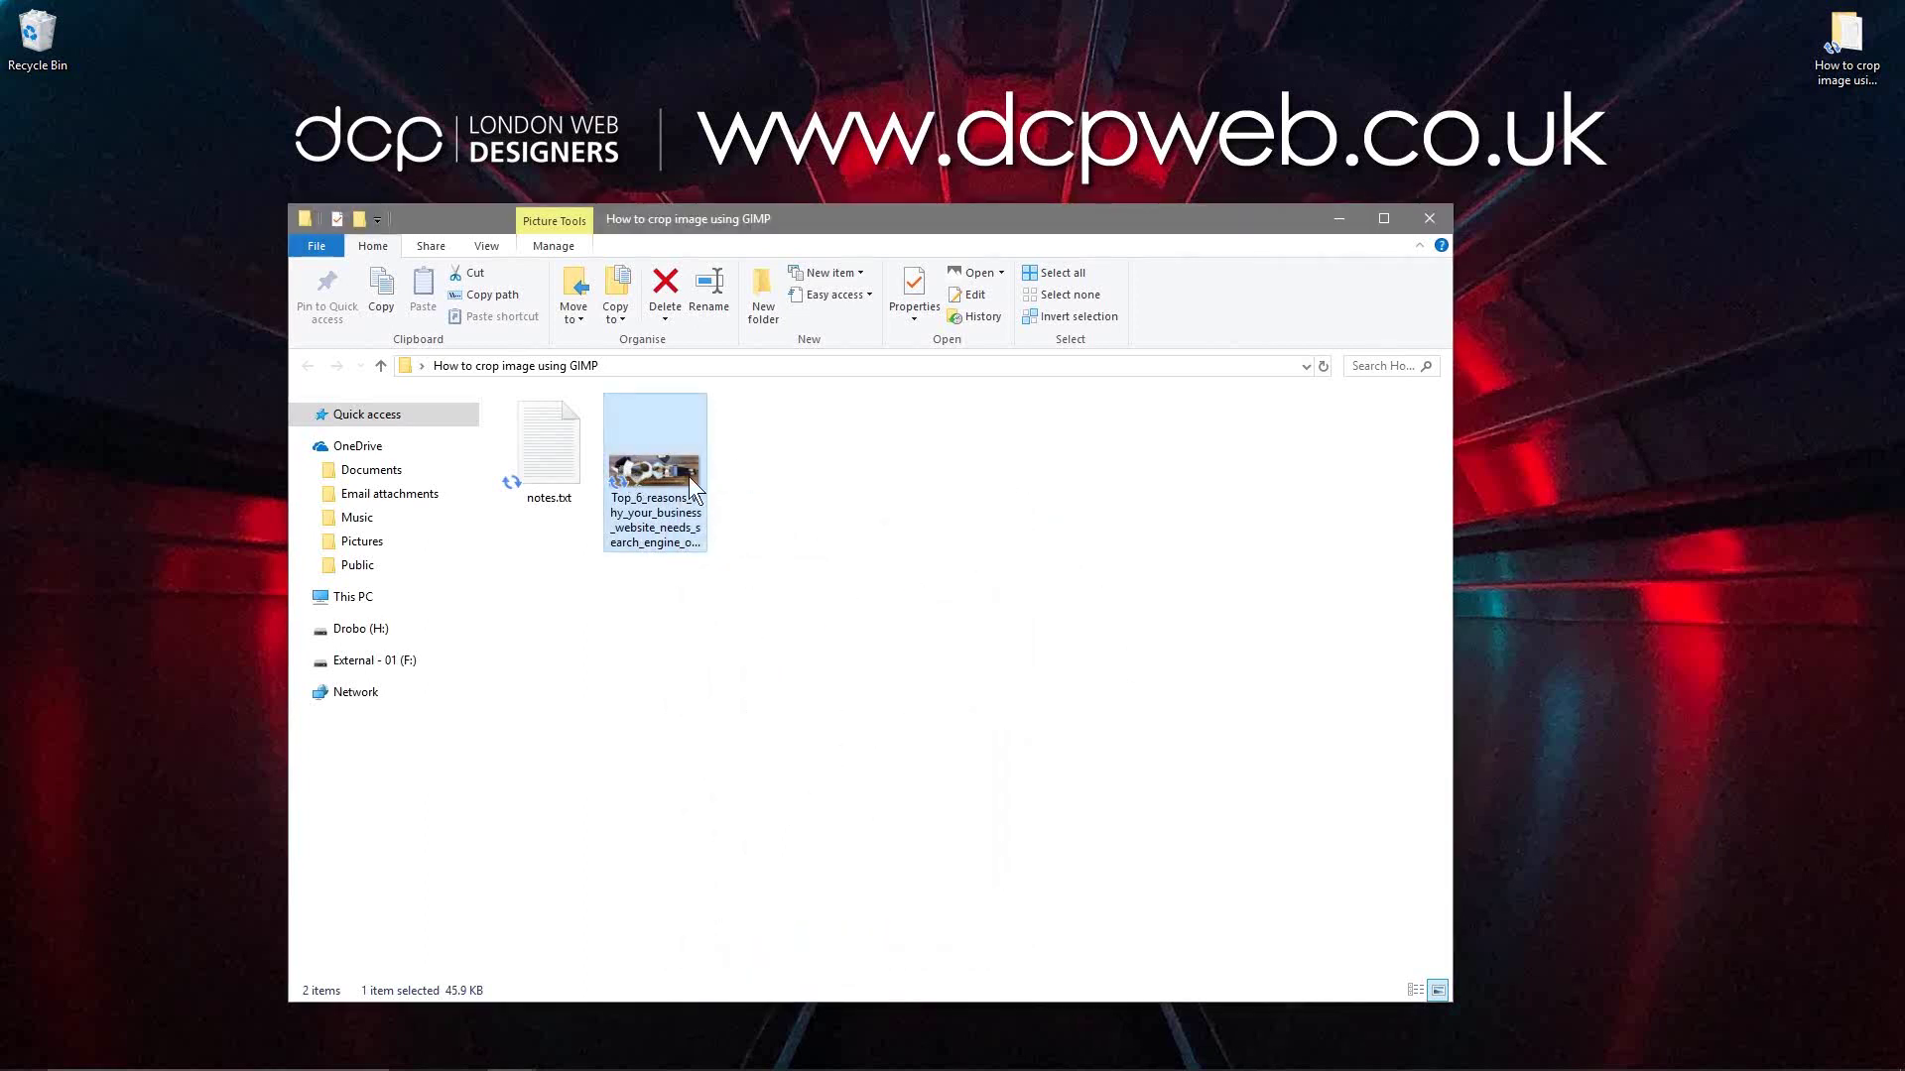
{"action": "left_click_drag", "start_coordinate": [856, 234], "coordinate": [1110, 164]}
Open unsplash.com in a new Chrome tab
{"action": "key", "text": "super"}
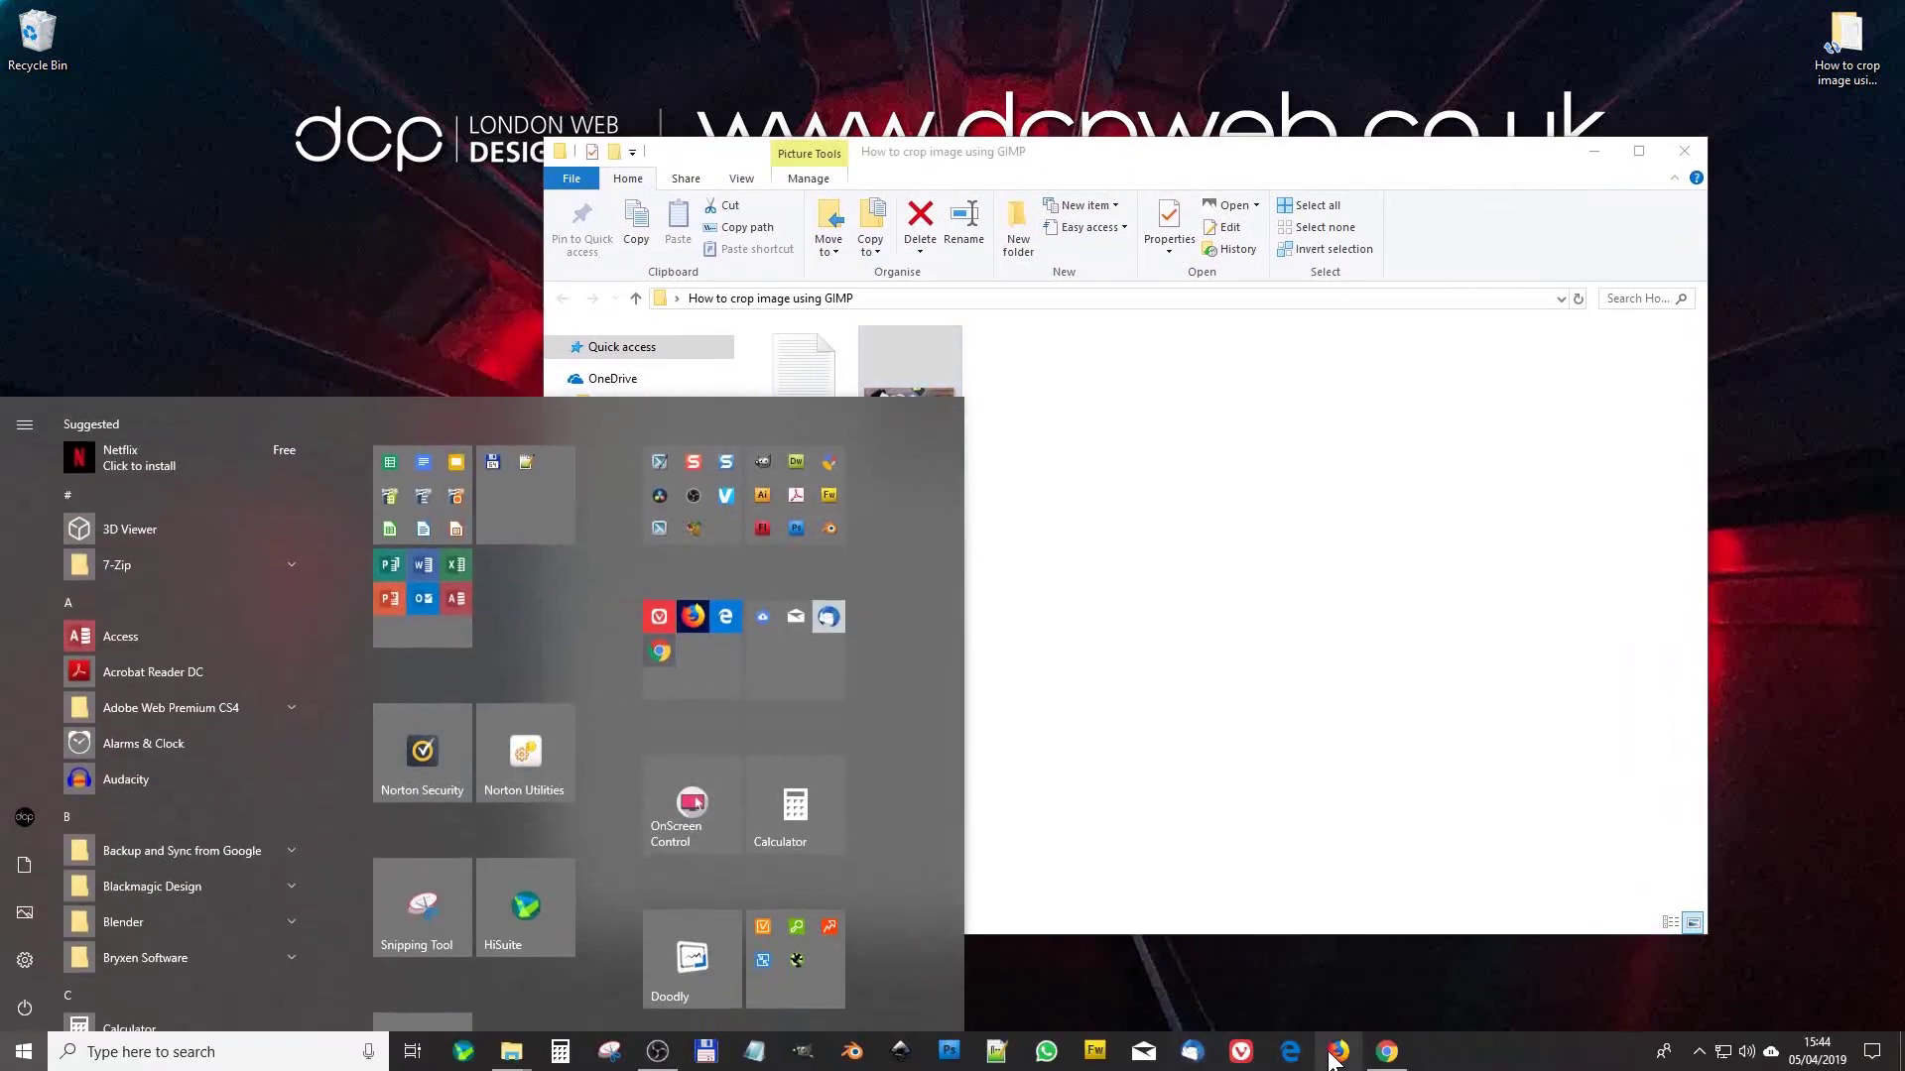
{"action": "left_click", "coordinate": [1335, 1051]}
{"action": "left_click", "coordinate": [263, 26]}
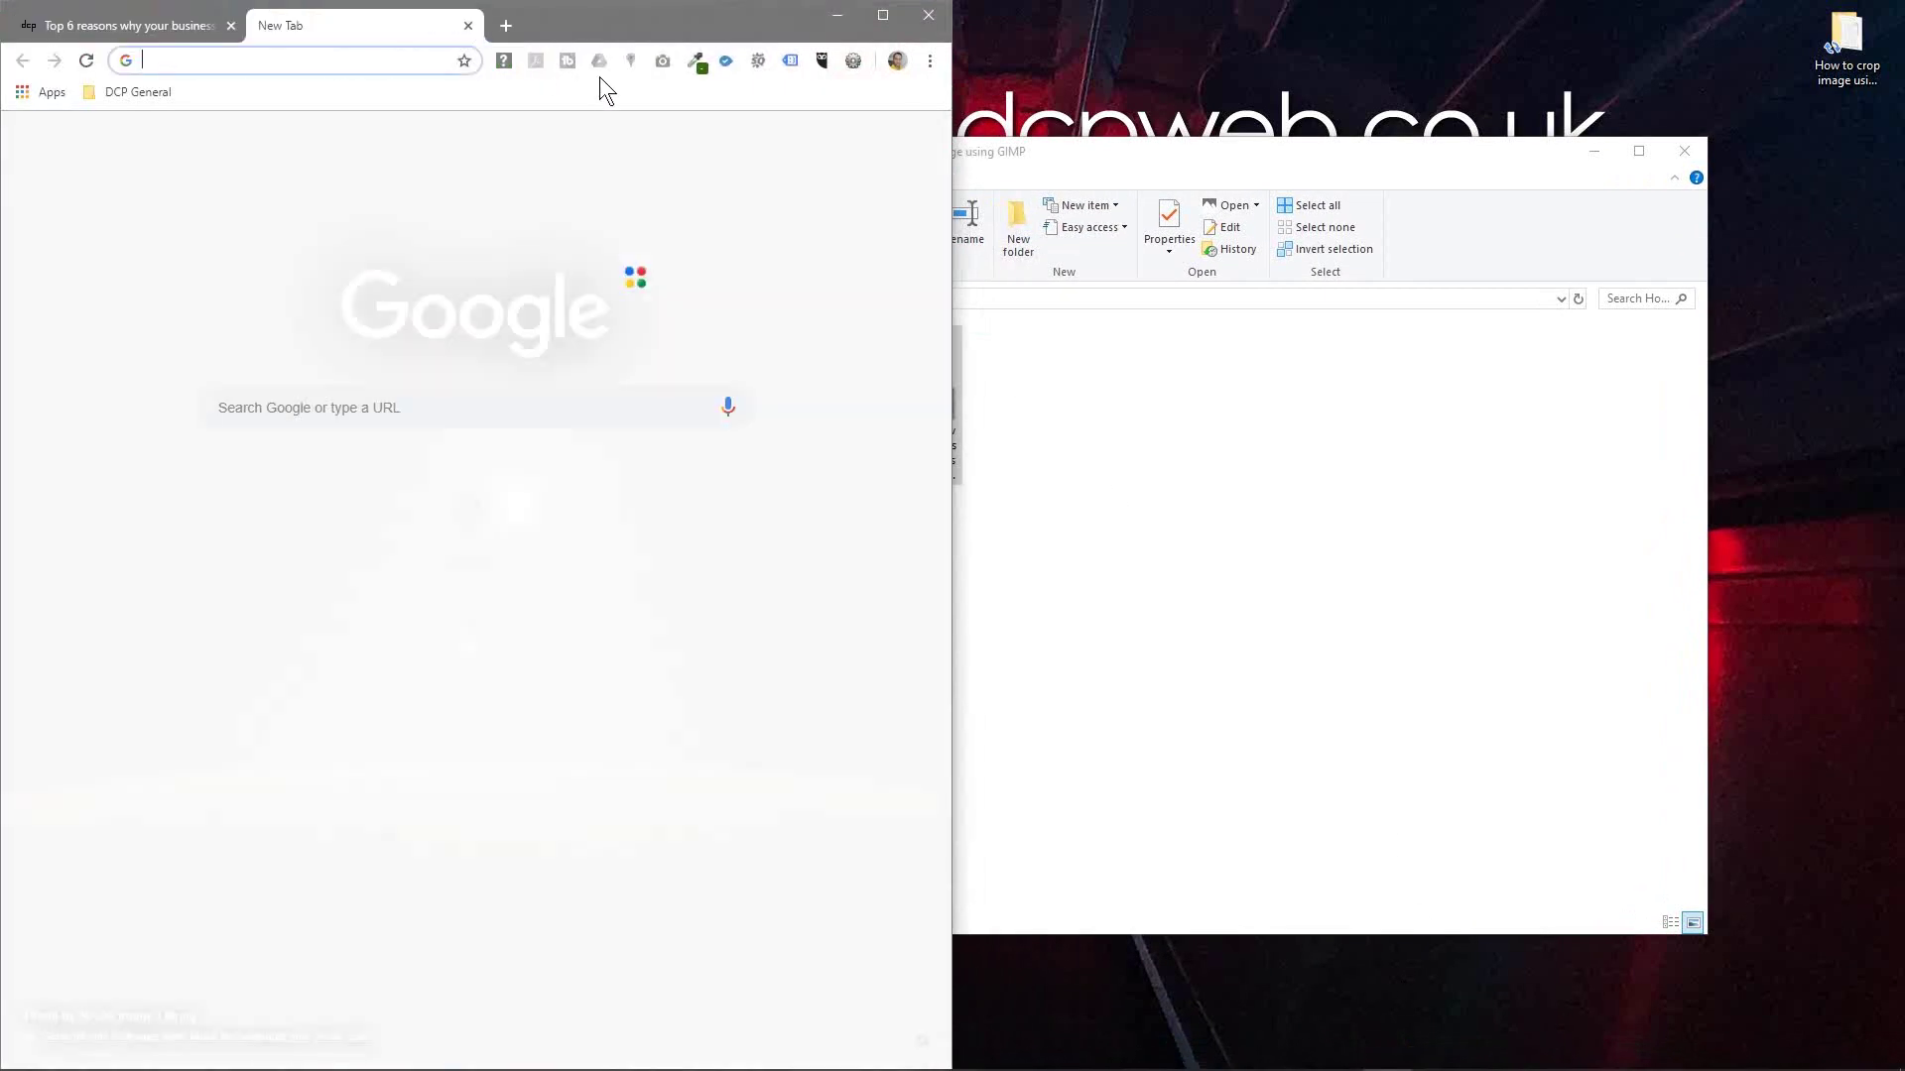
{"action": "type", "text": "unsplash.com"}
{"action": "key", "text": "Return"}
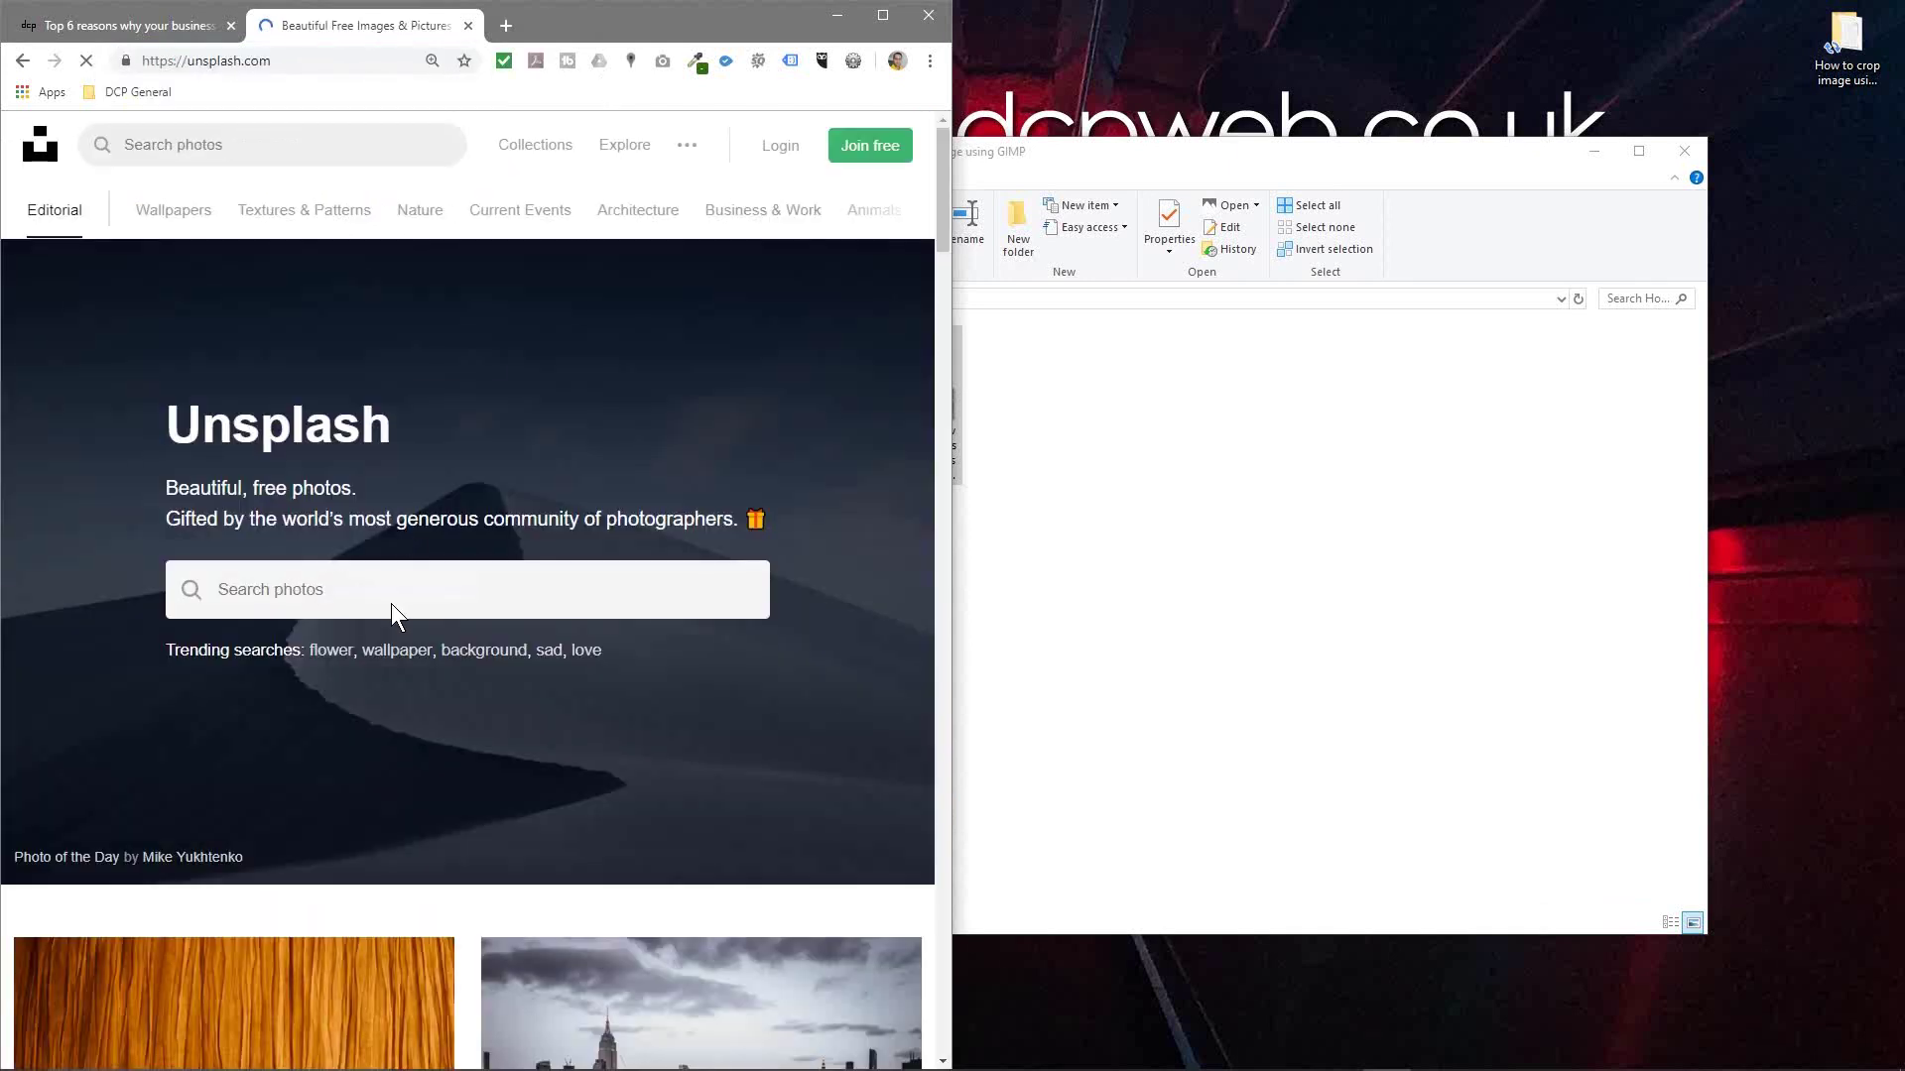
Search Unsplash for 'computer' and download the MacBook Pro on white surface photo
{"action": "left_click", "coordinate": [392, 599]}
{"action": "type", "text": "computer"}
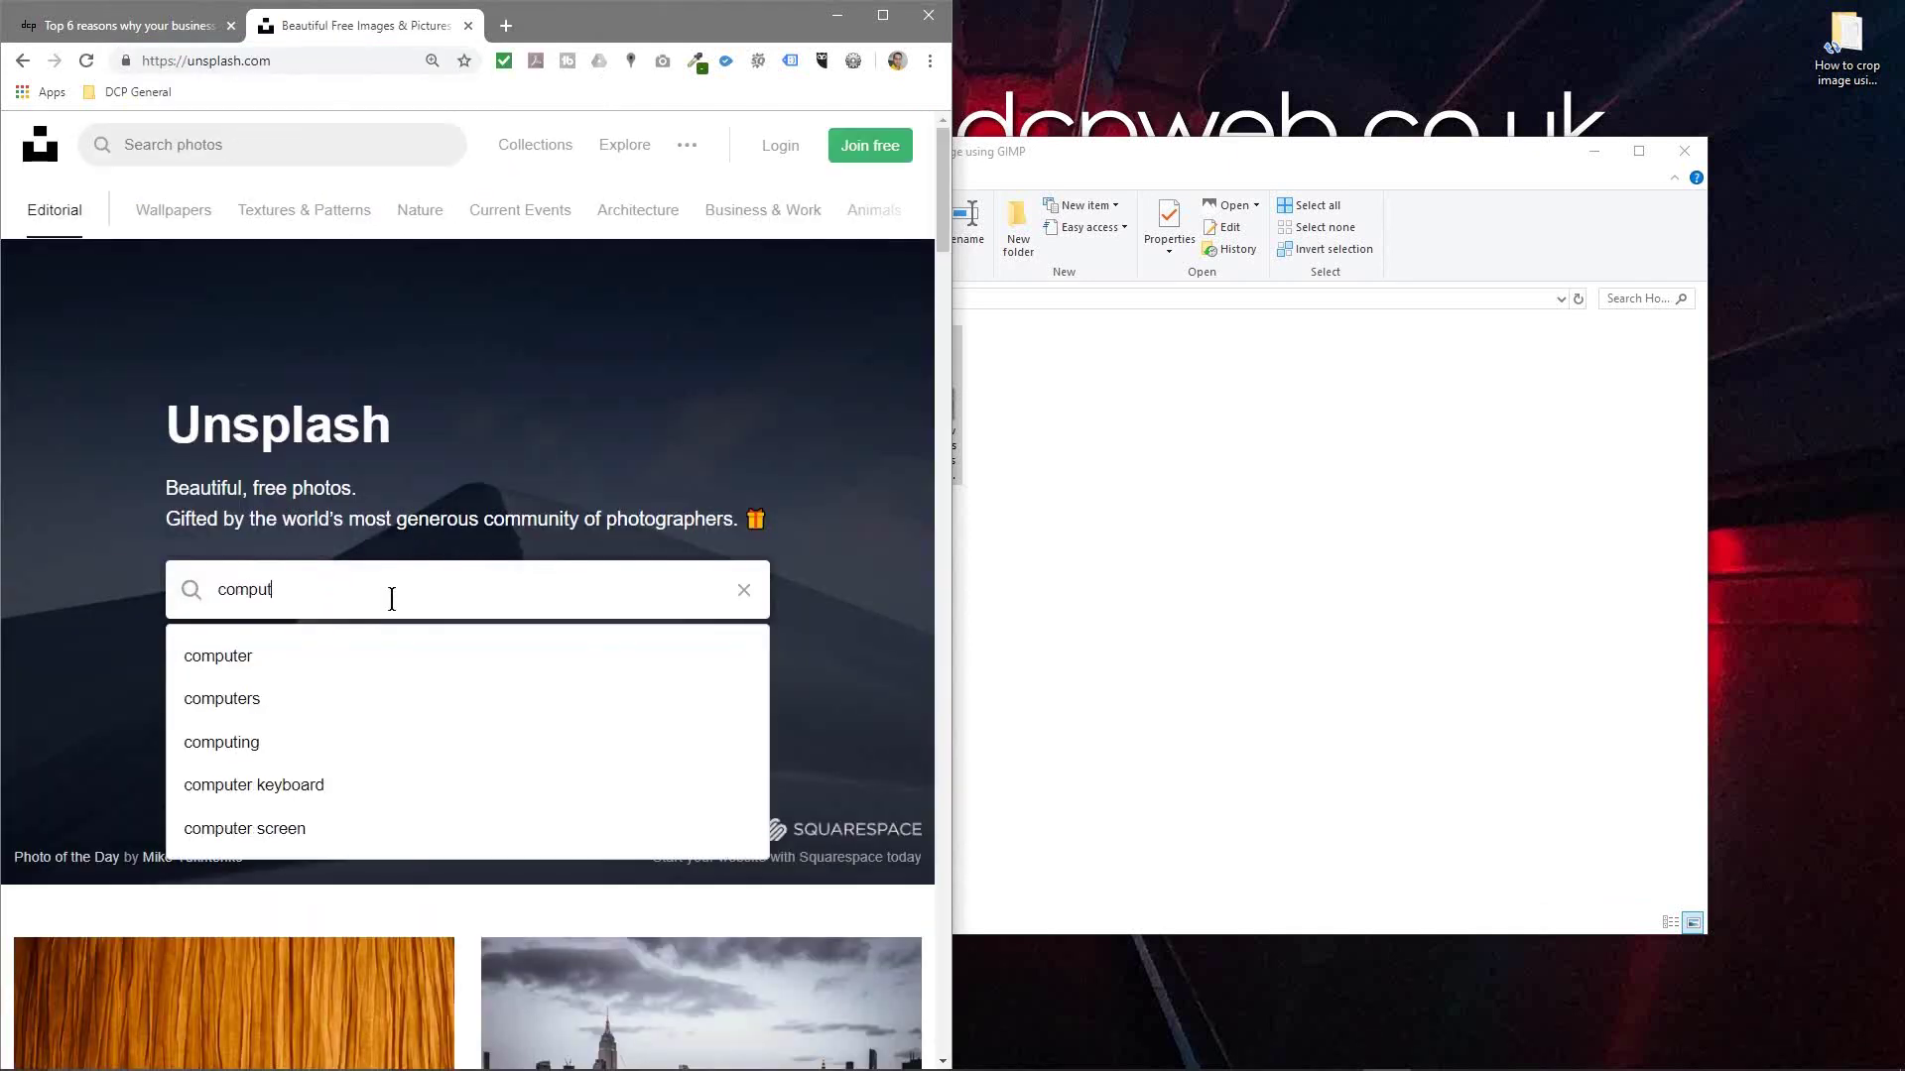
{"action": "key", "text": "Return"}
{"action": "scroll", "coordinate": [386, 615], "scroll_direction": "down", "scroll_amount": 5}
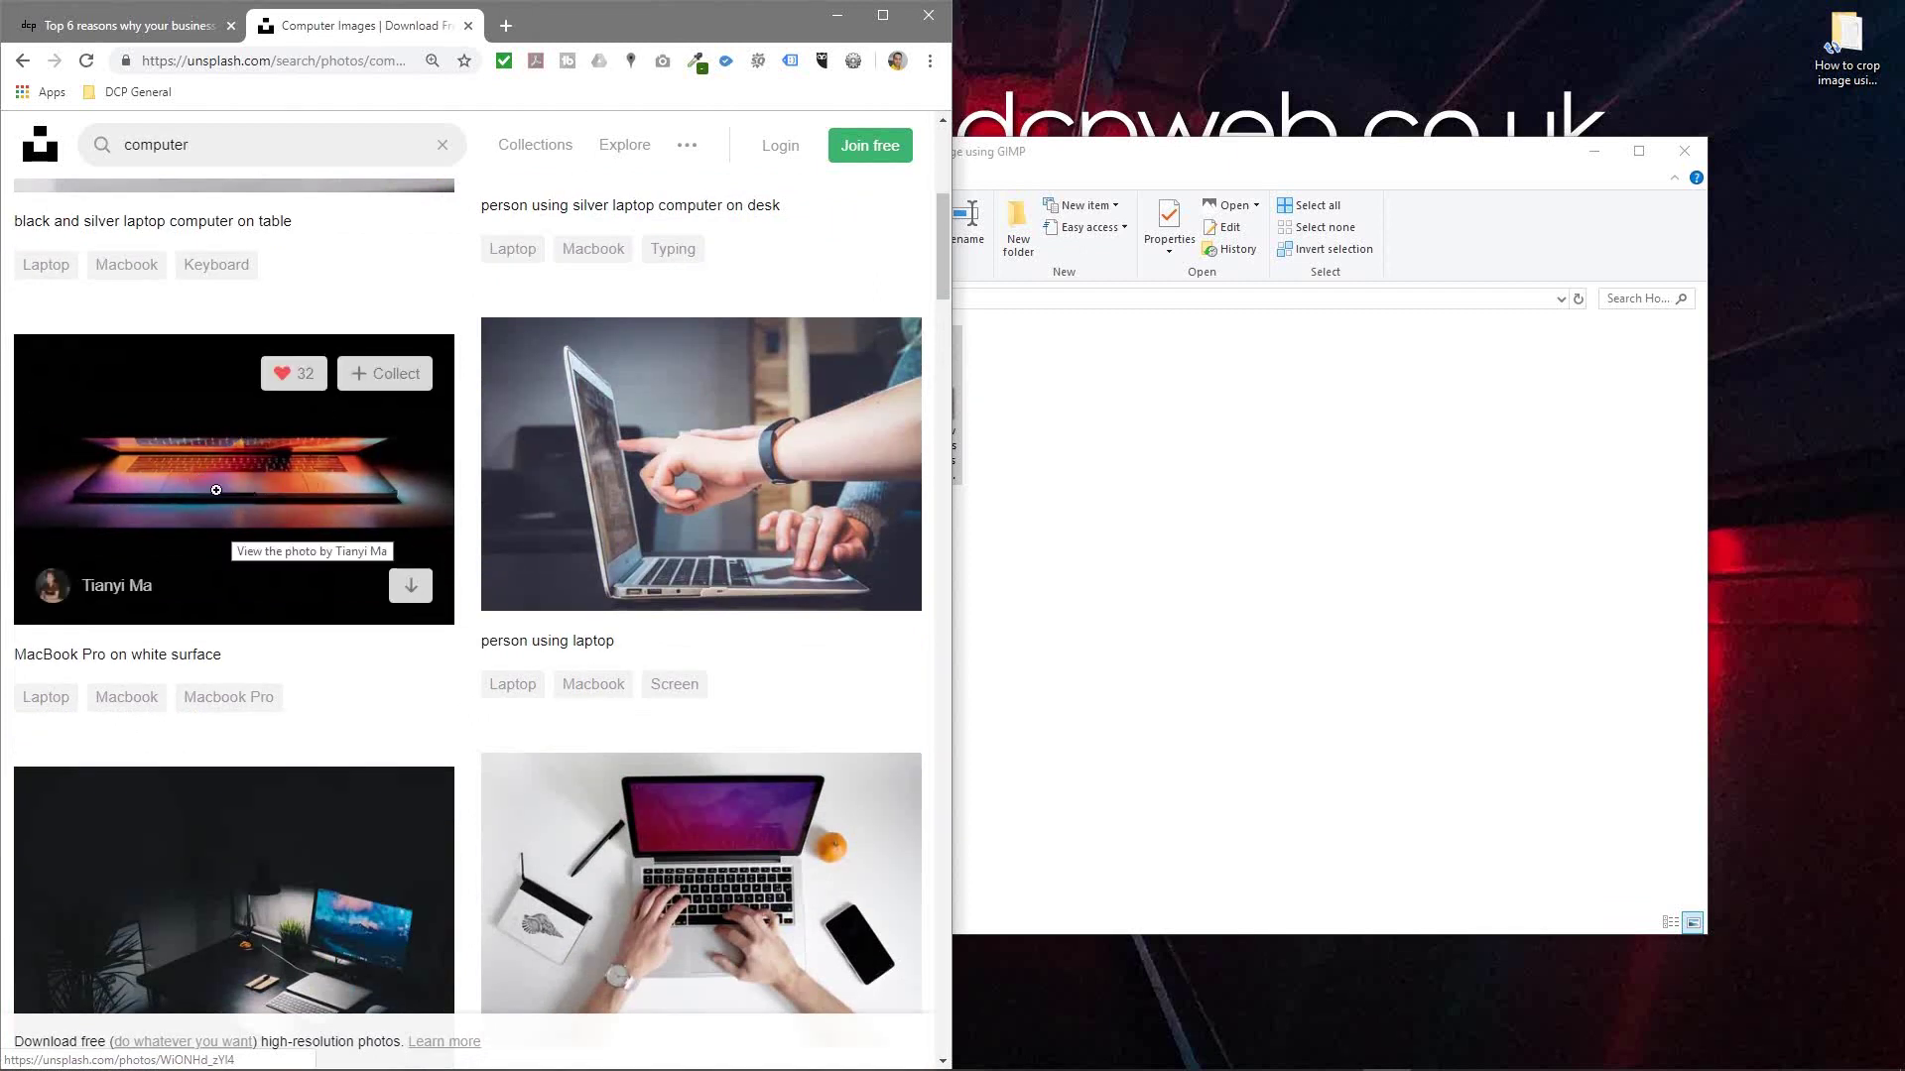
{"action": "left_click", "coordinate": [228, 460]}
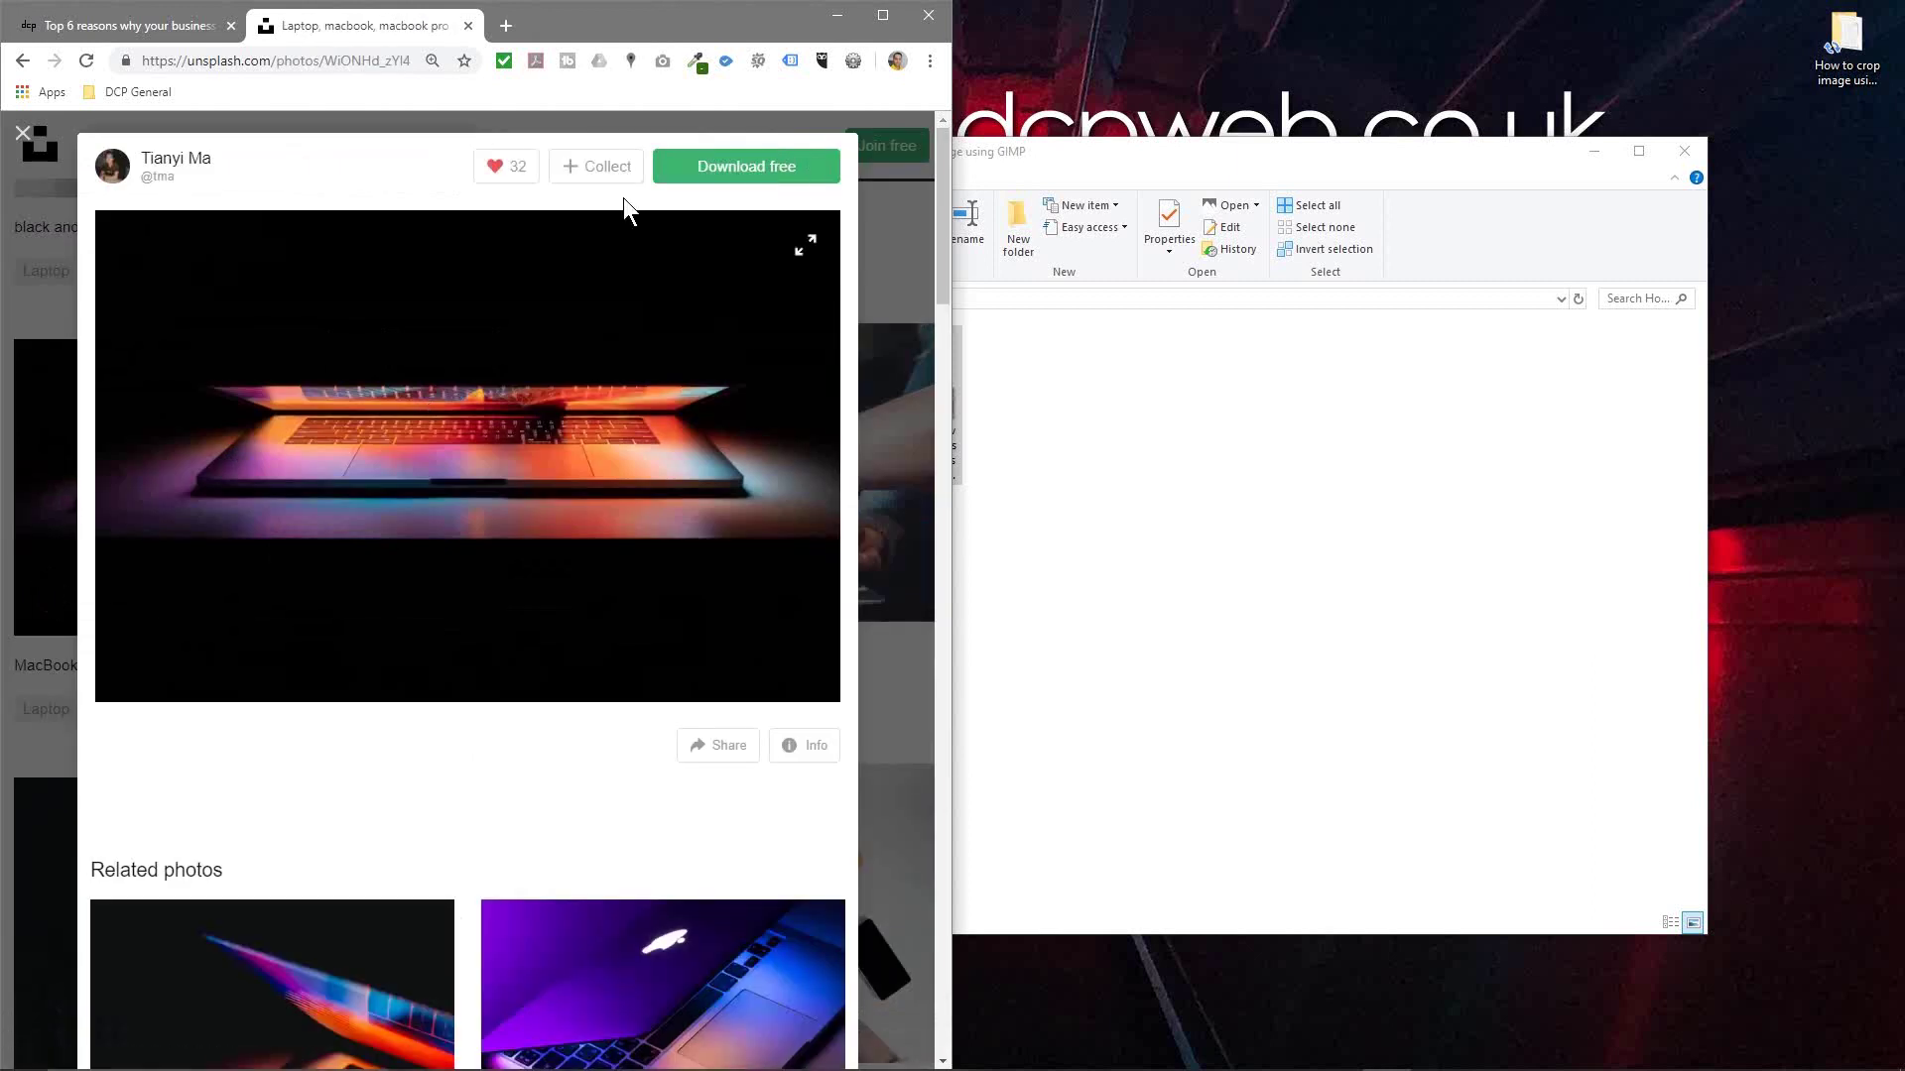
{"action": "left_click", "coordinate": [709, 171]}
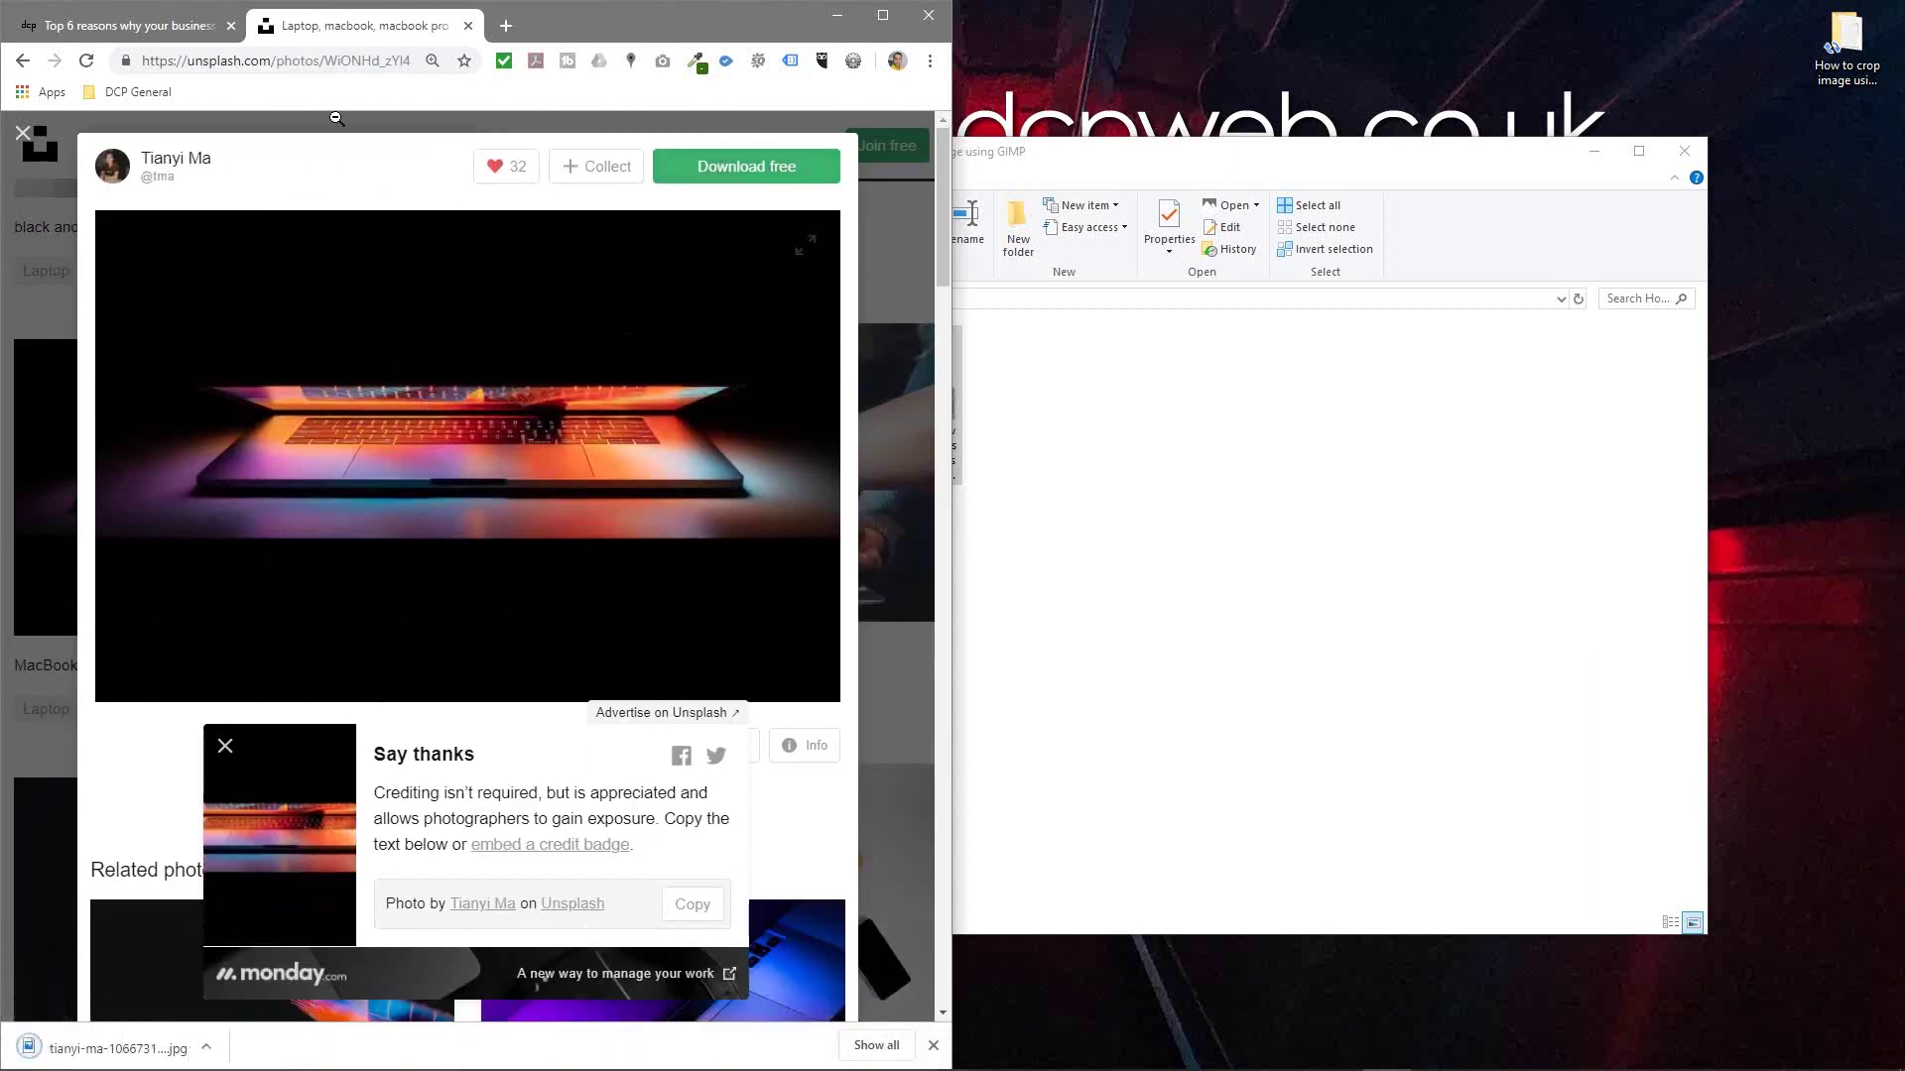
{"action": "left_click", "coordinate": [1244, 504]}
{"action": "left_click", "coordinate": [798, 372]}
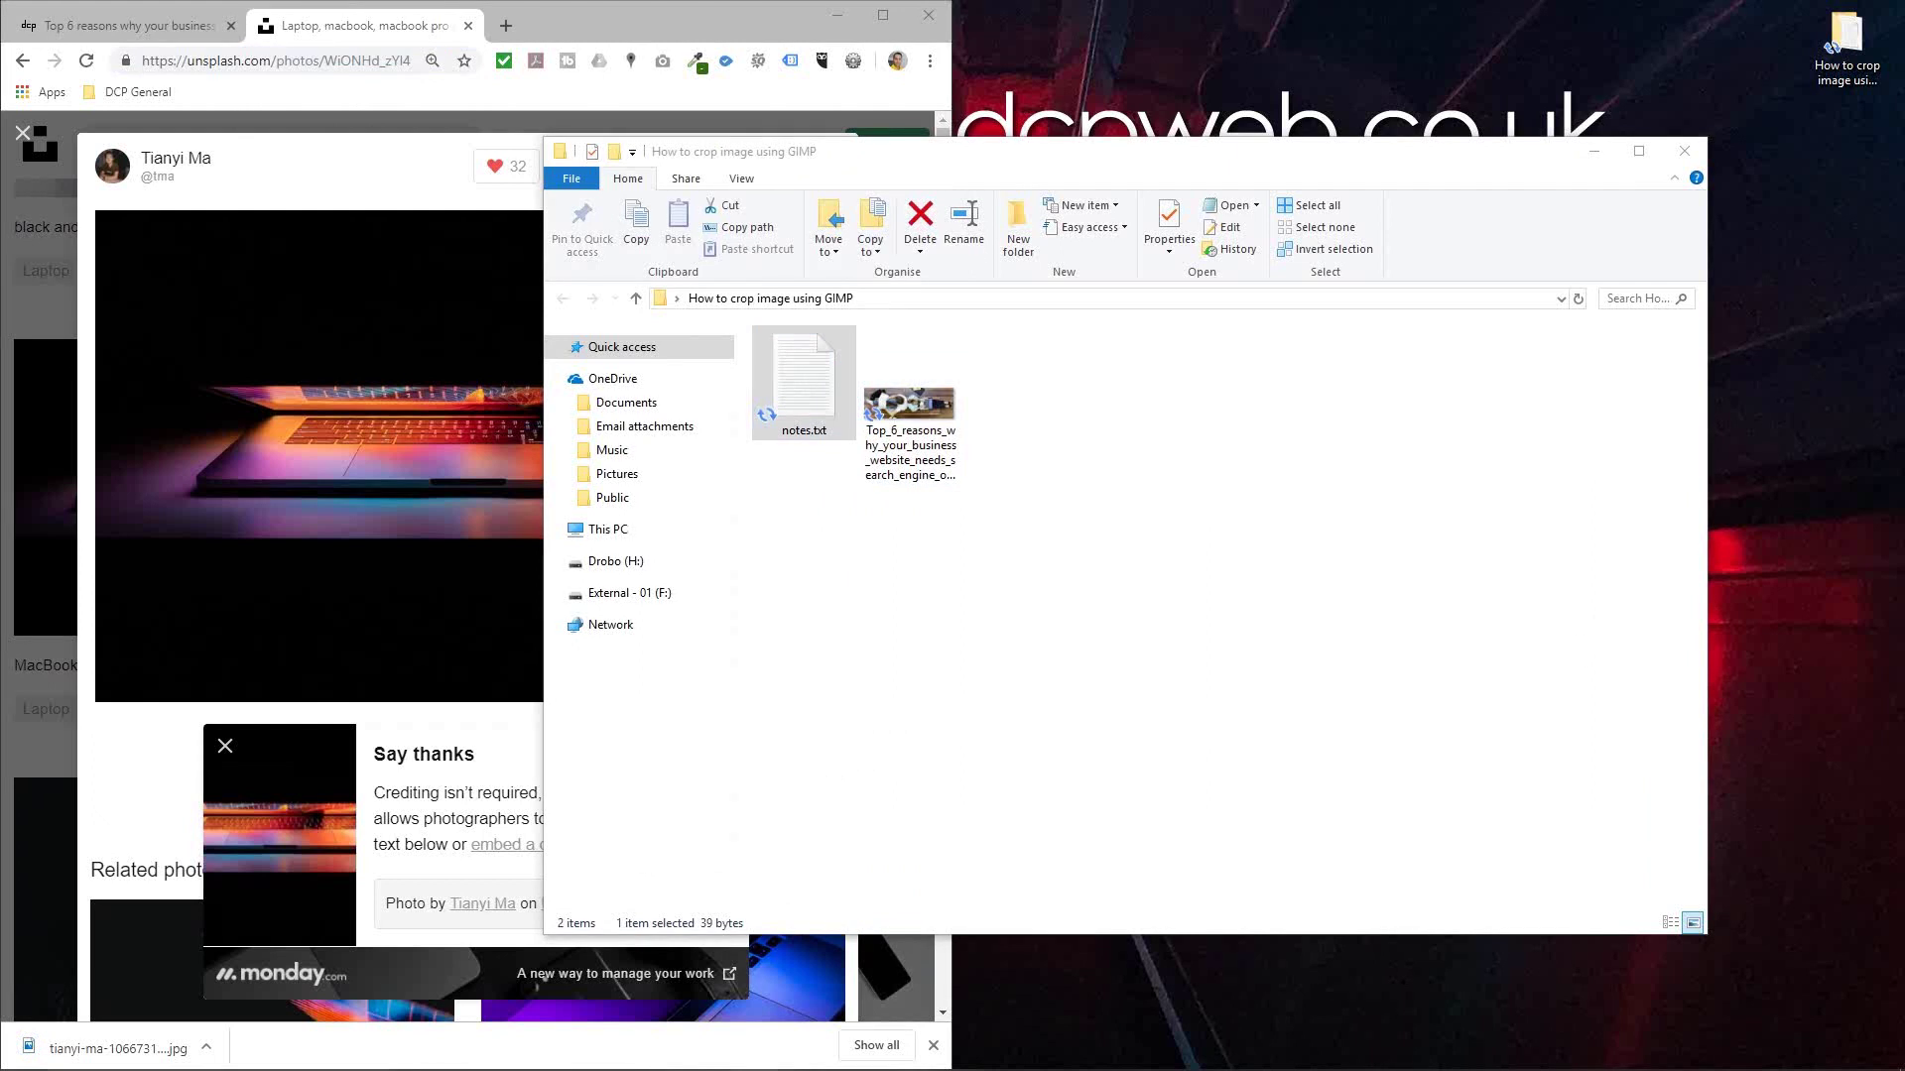
Copy the downloaded laptop JPG into the GIMP folder and preview it in Photos
{"action": "left_click_drag", "start_coordinate": [99, 1048], "coordinate": [1148, 455]}
{"action": "double_click", "coordinate": [1033, 379]}
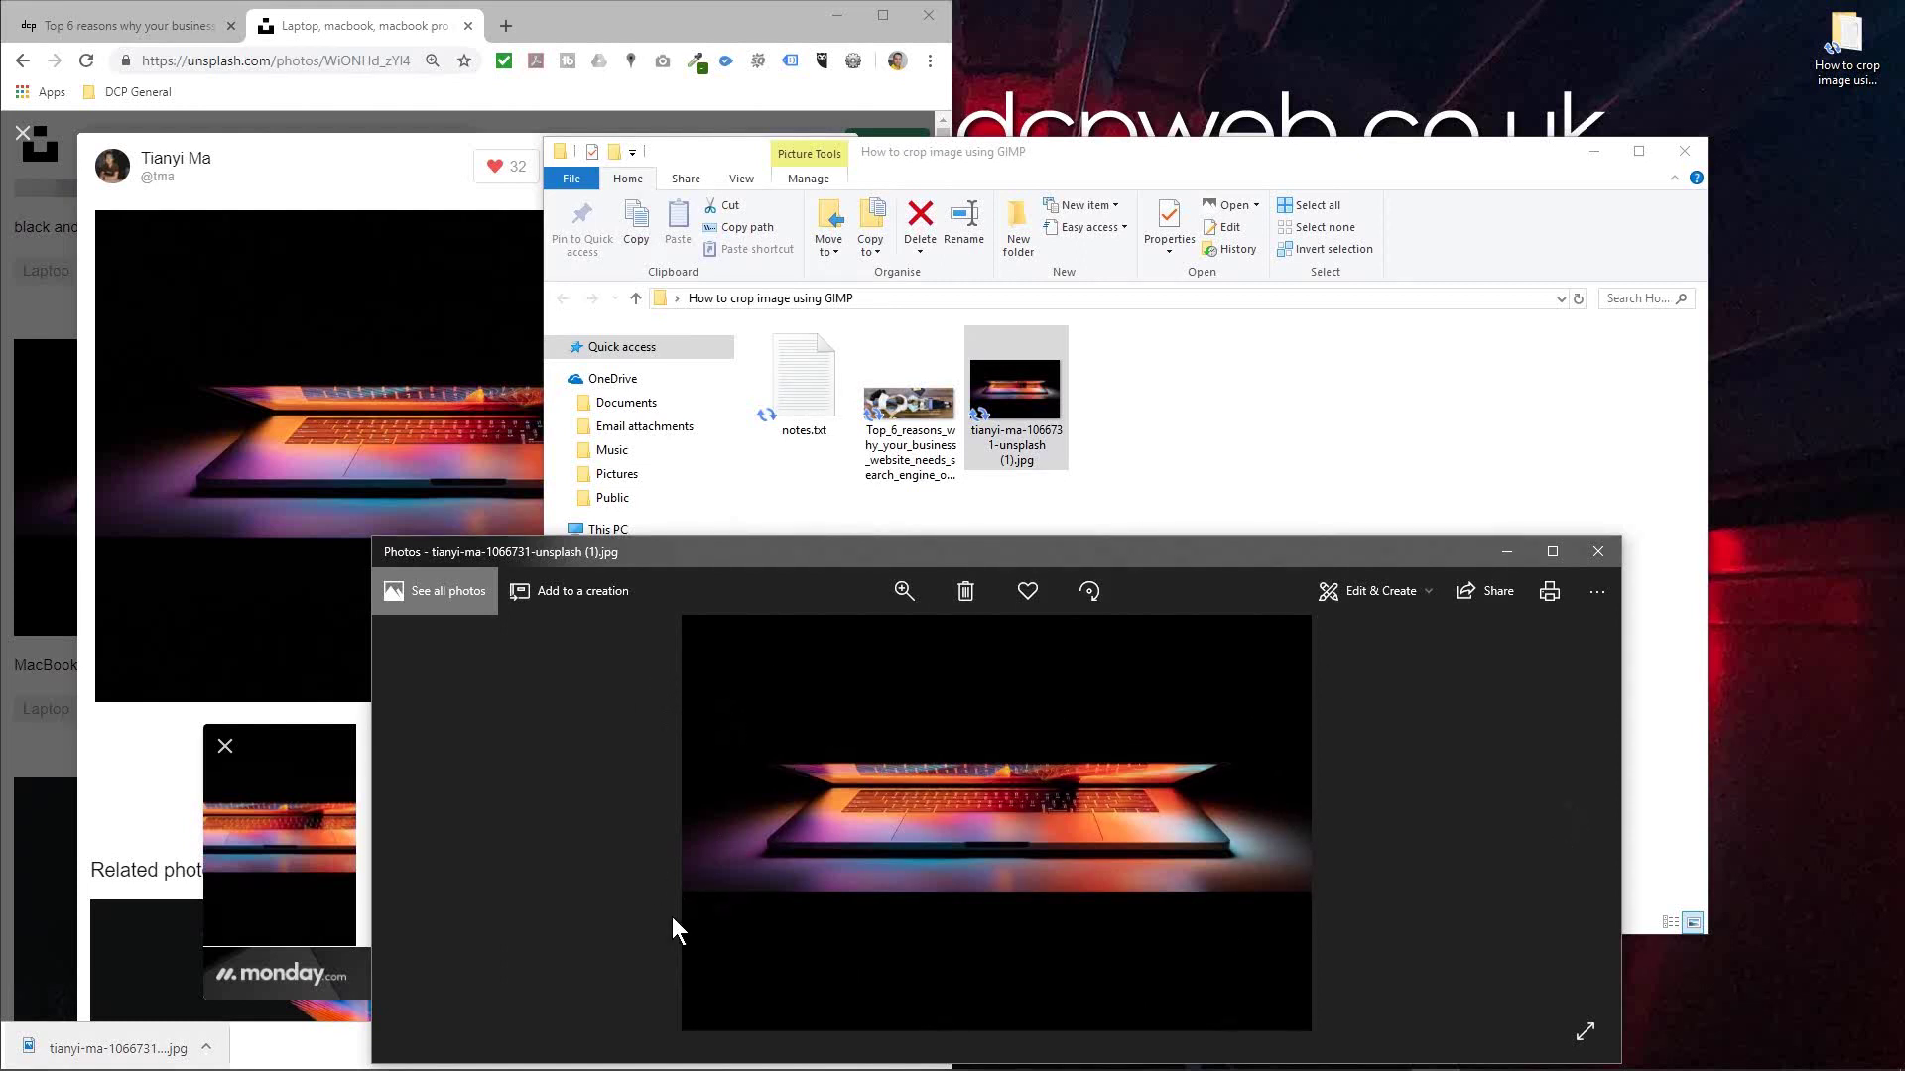
{"action": "left_click", "coordinate": [913, 405]}
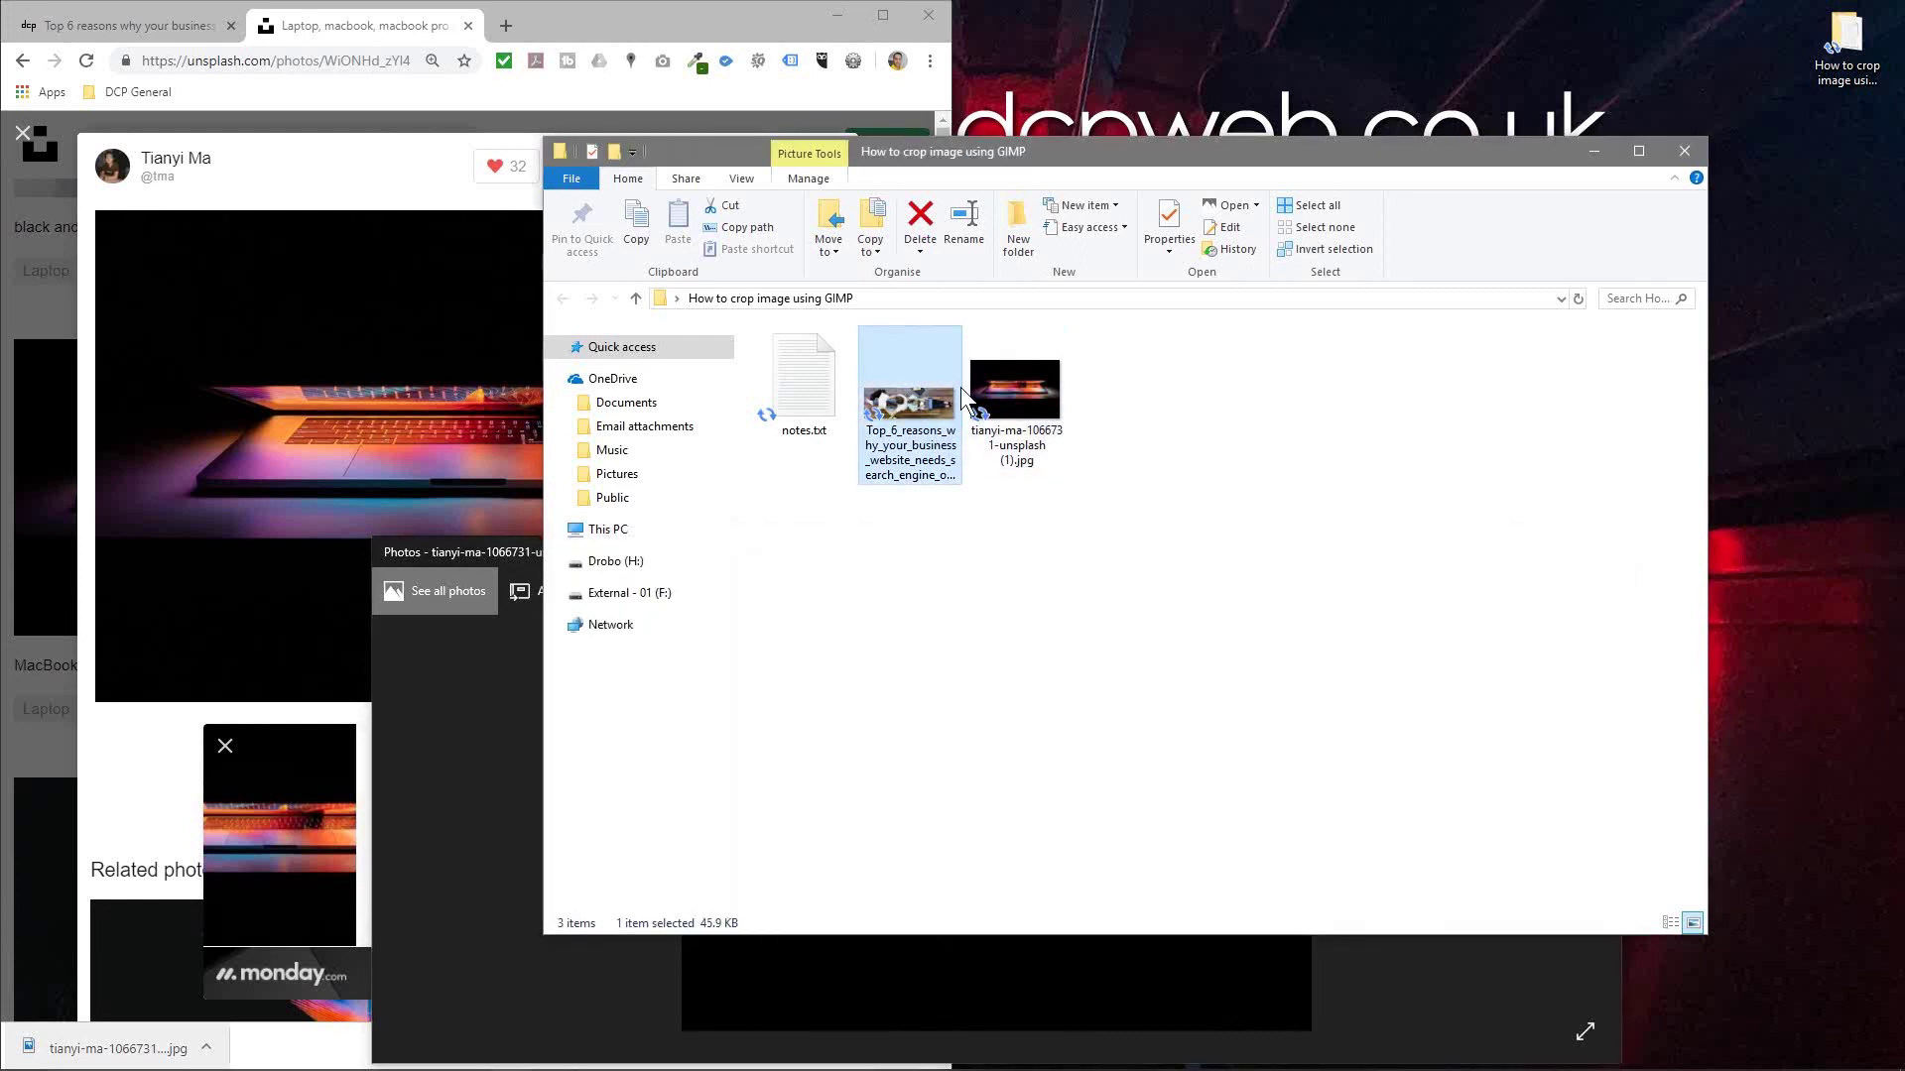
{"action": "left_click", "coordinate": [1494, 1002]}
{"action": "left_click", "coordinate": [1599, 553]}
{"action": "left_click_drag", "start_coordinate": [1077, 175], "coordinate": [1823, 191]}
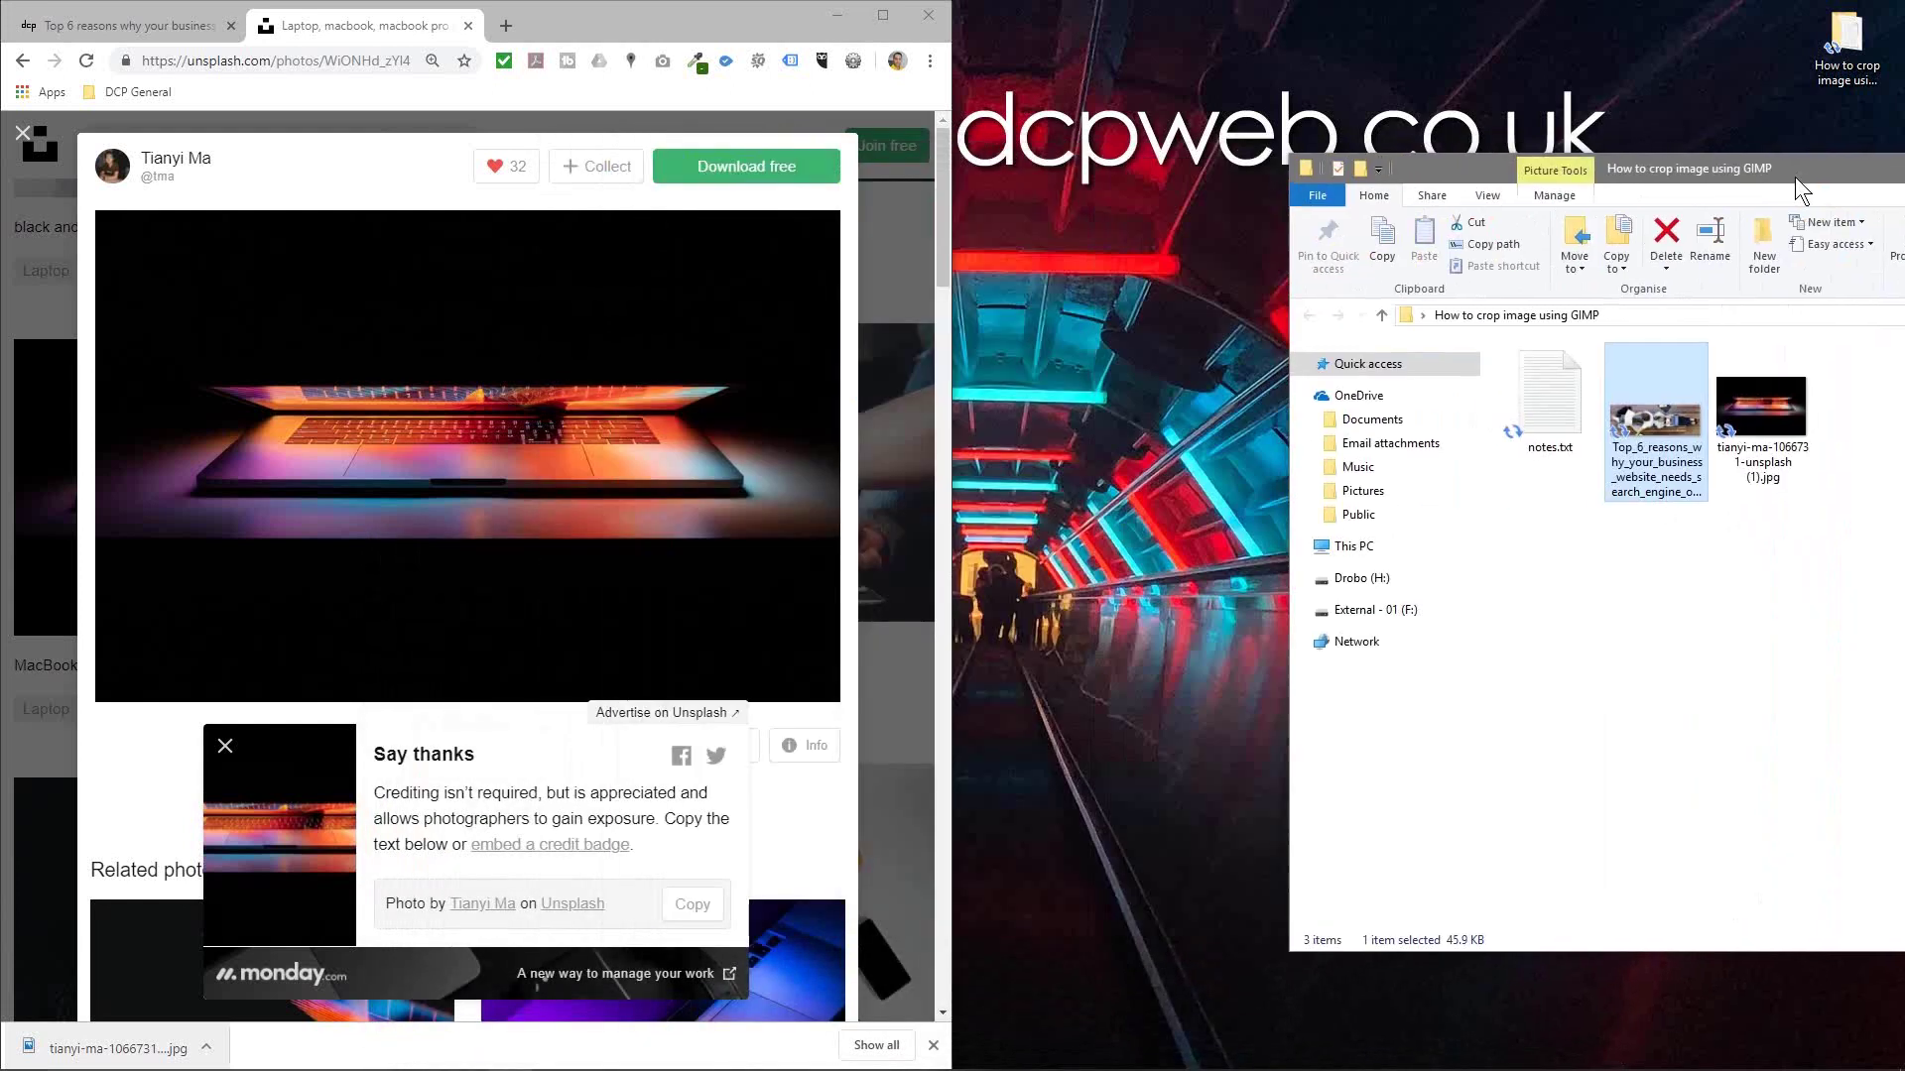
{"action": "key", "text": "super"}
Launch GIMP and recheck the Top_6 image's 750 × 260 dimensions in its Properties
{"action": "left_click", "coordinate": [804, 1052]}
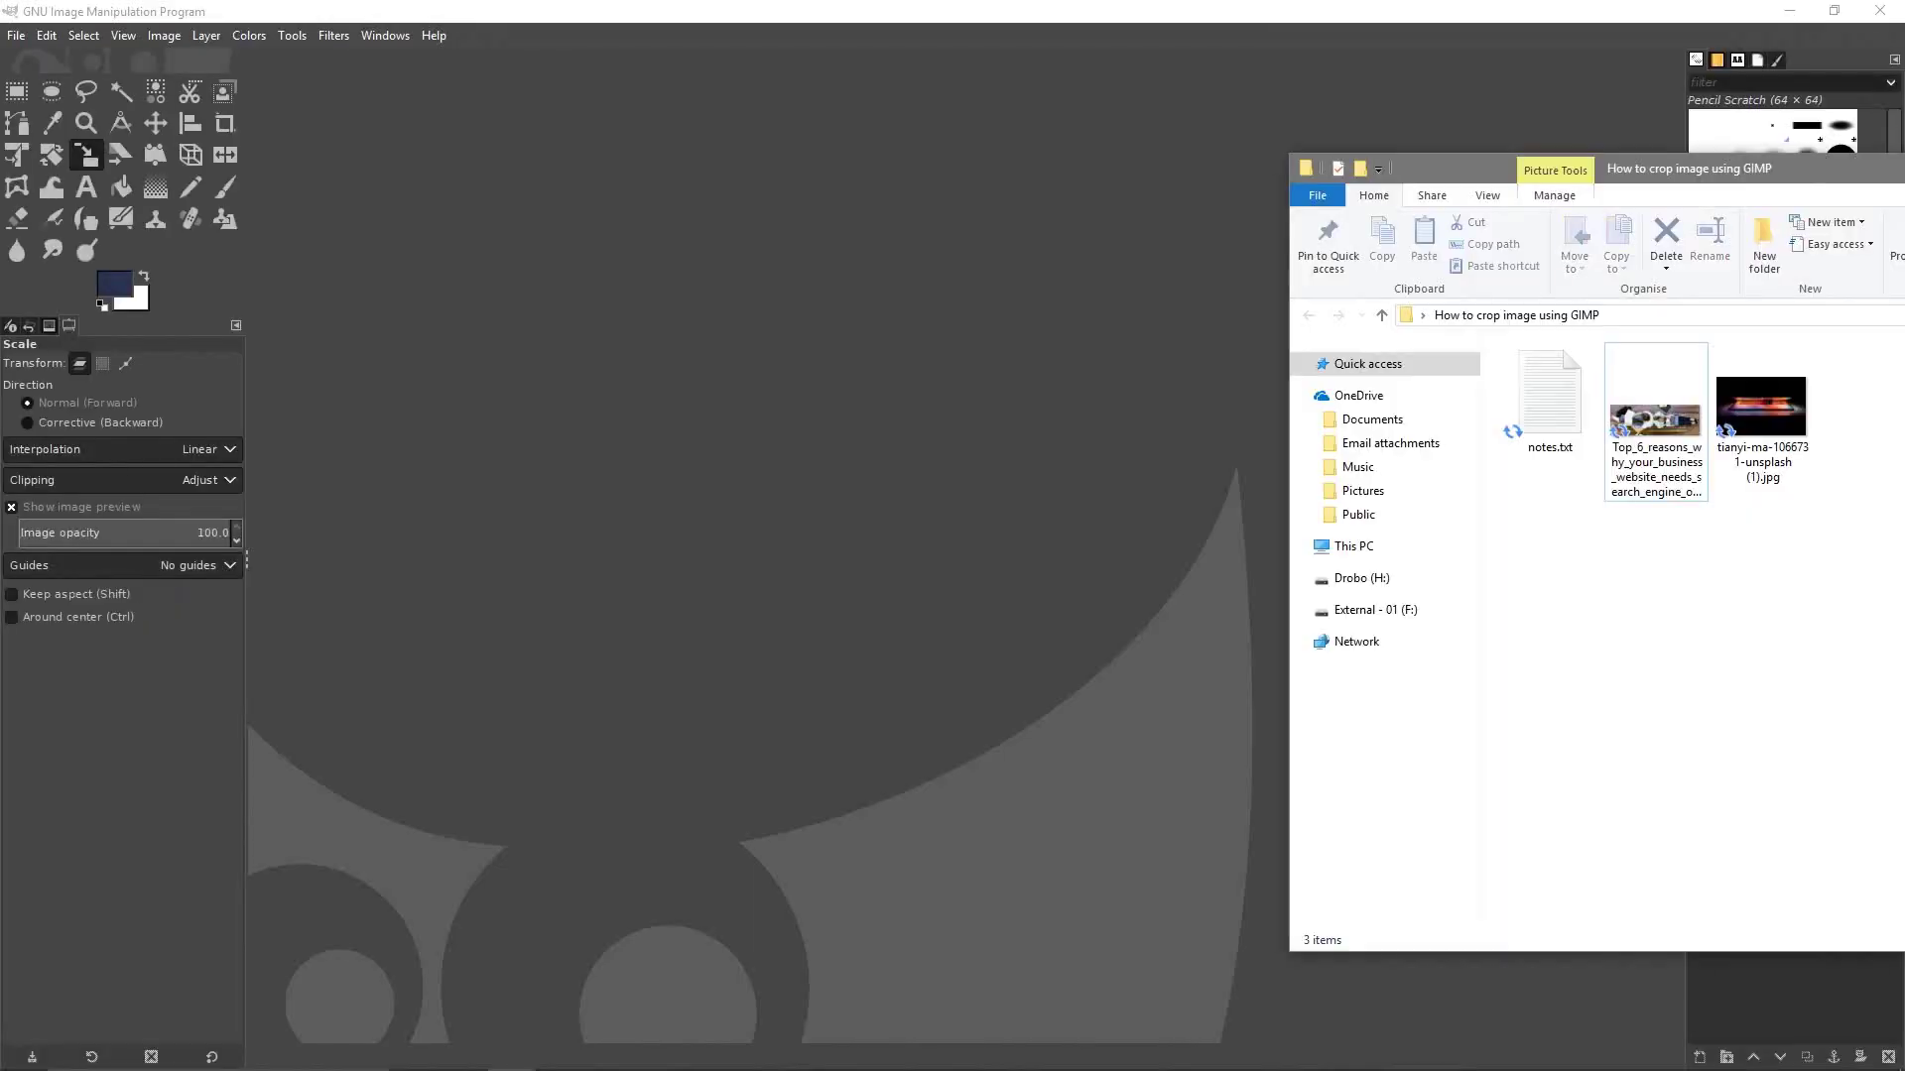
{"action": "right_click", "coordinate": [1645, 399]}
{"action": "left_click", "coordinate": [1716, 580]}
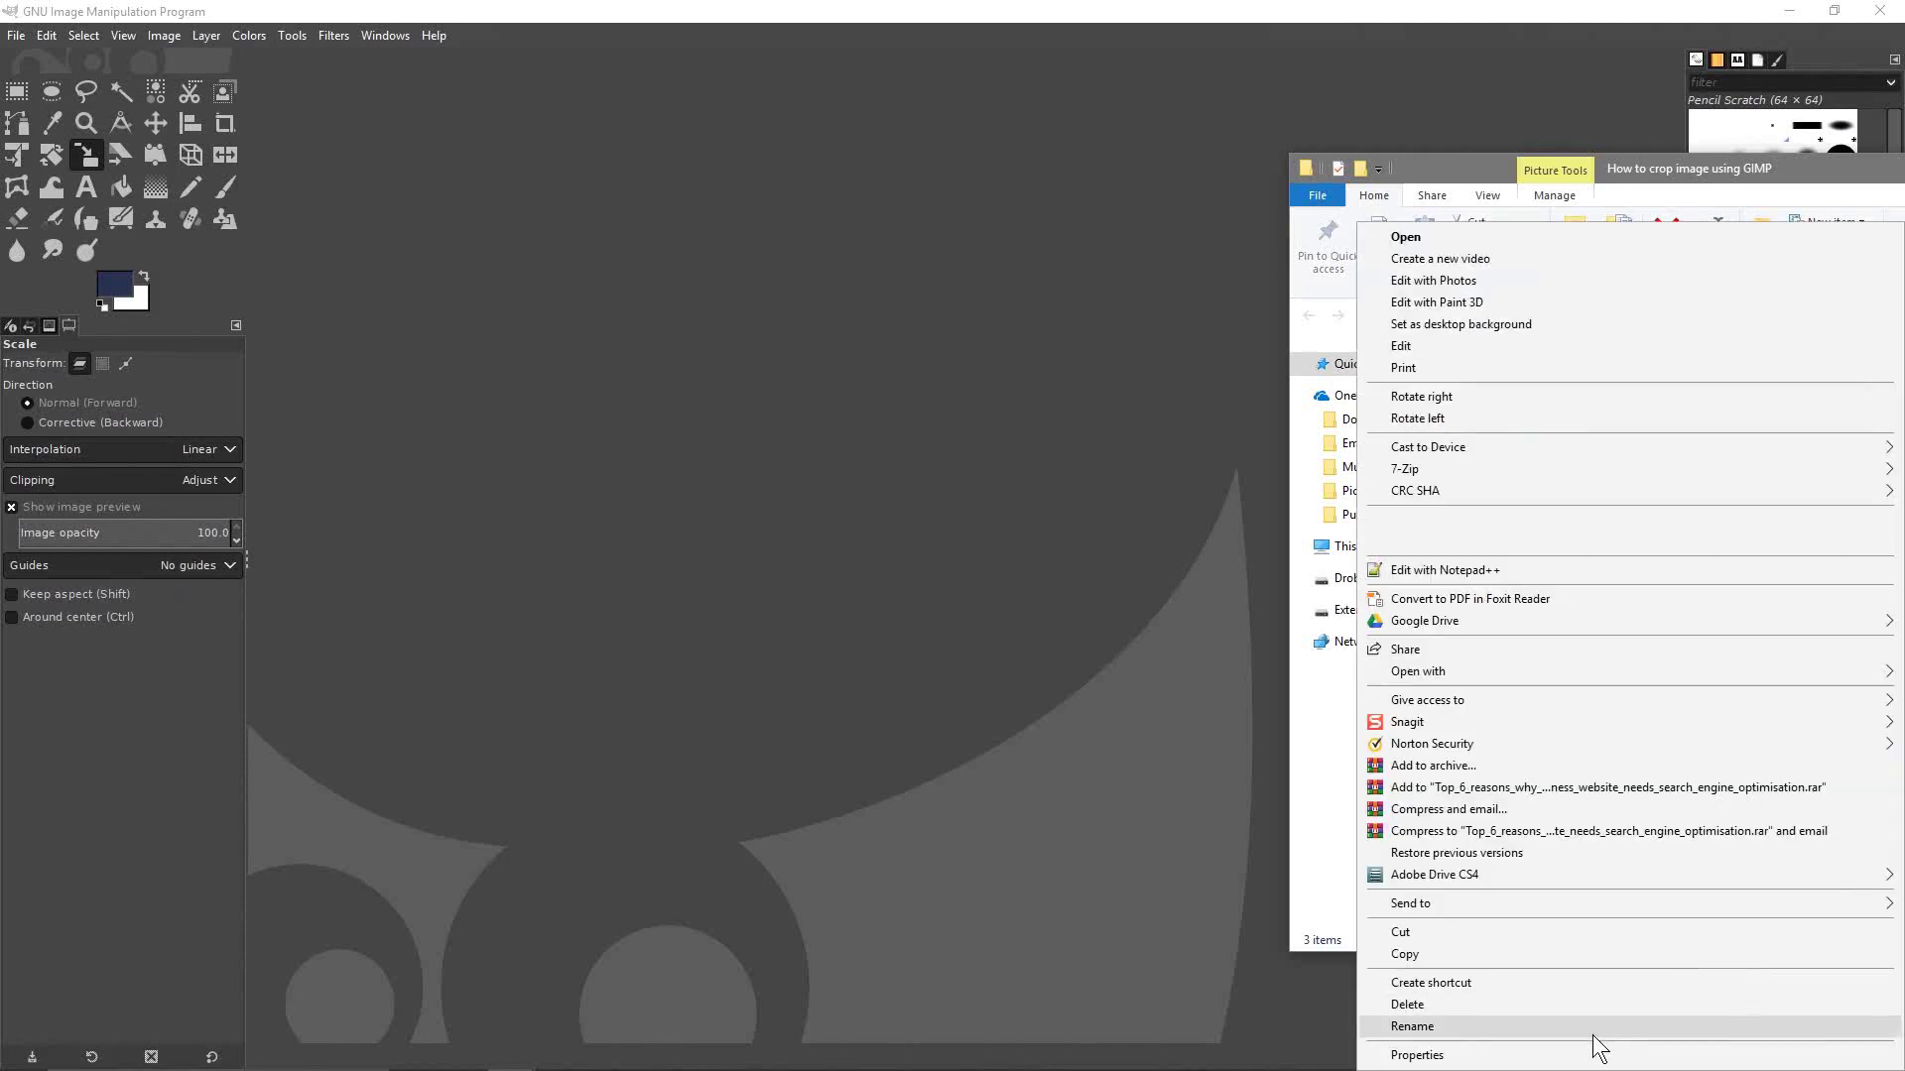
{"action": "left_click", "coordinate": [1569, 1042]}
{"action": "left_click", "coordinate": [1666, 483]}
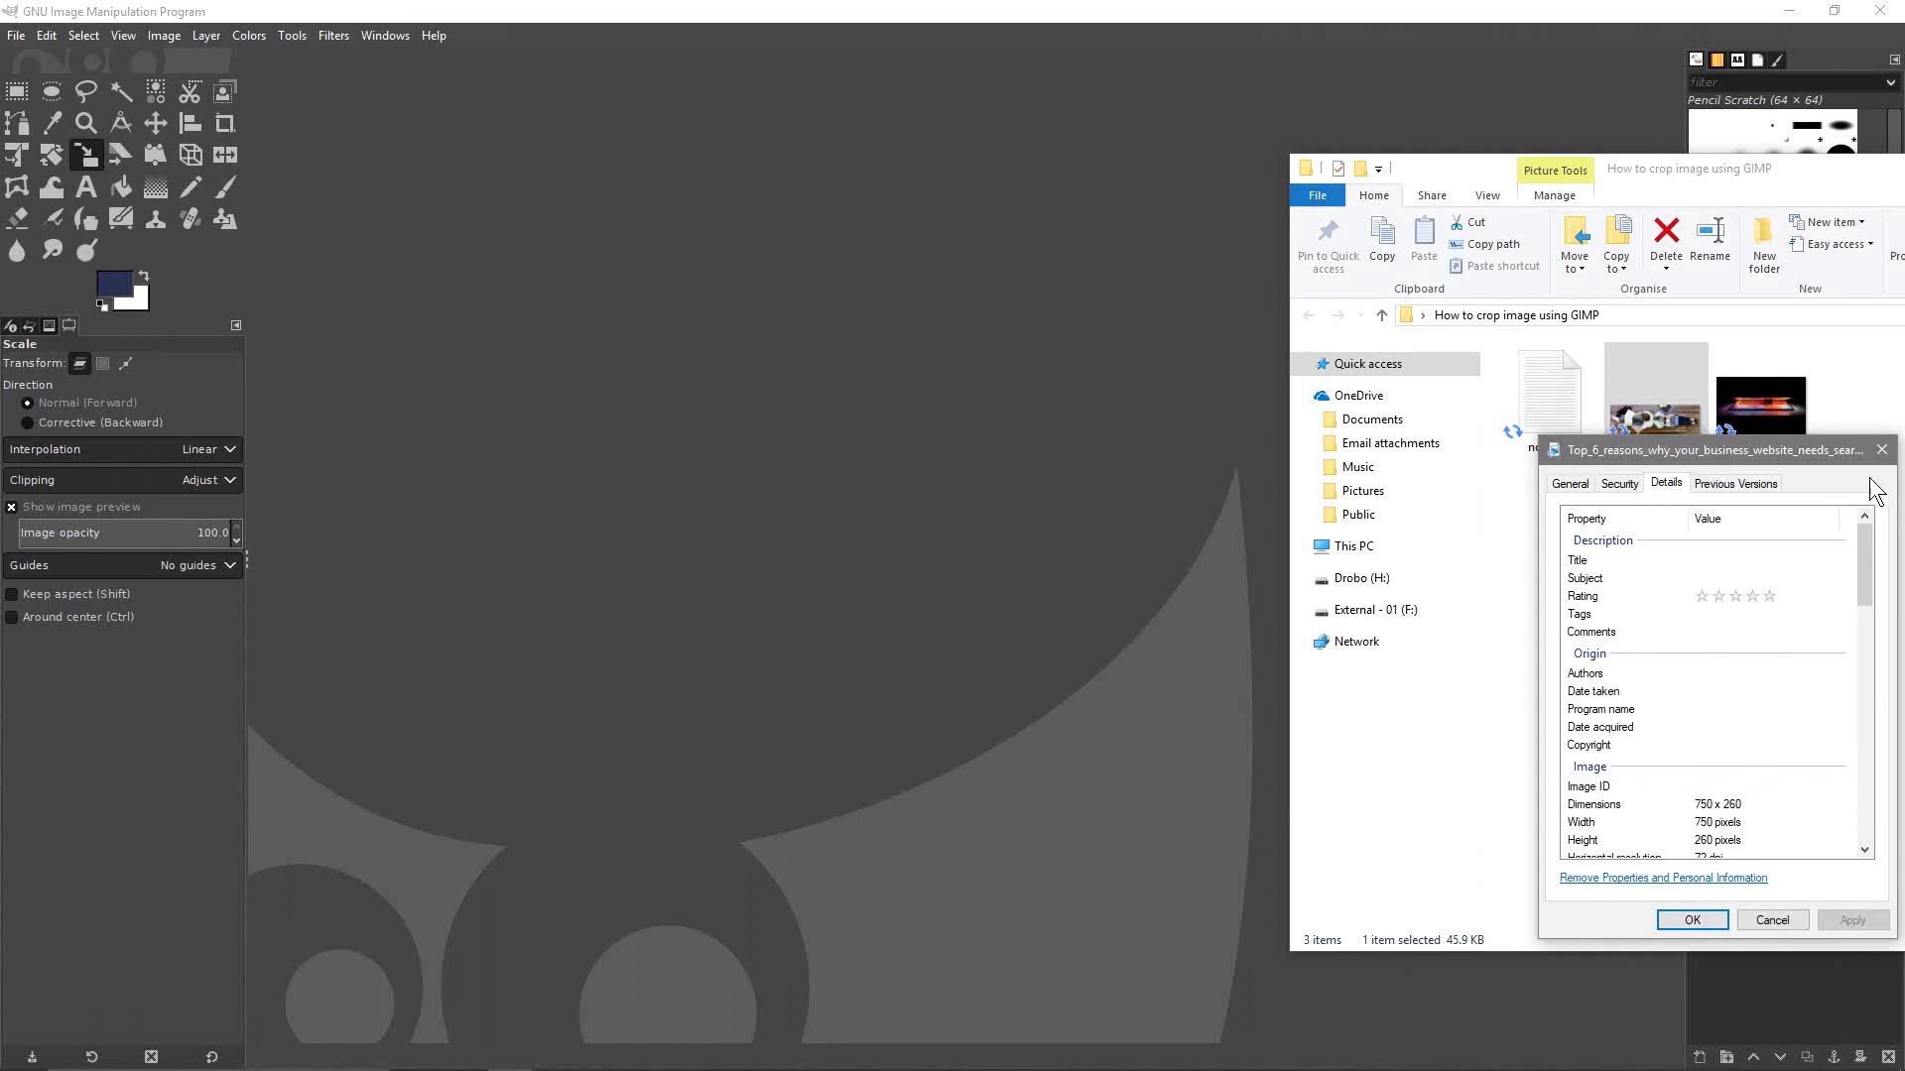
{"action": "scroll", "coordinate": [1727, 771], "scroll_direction": "down", "scroll_amount": 1}
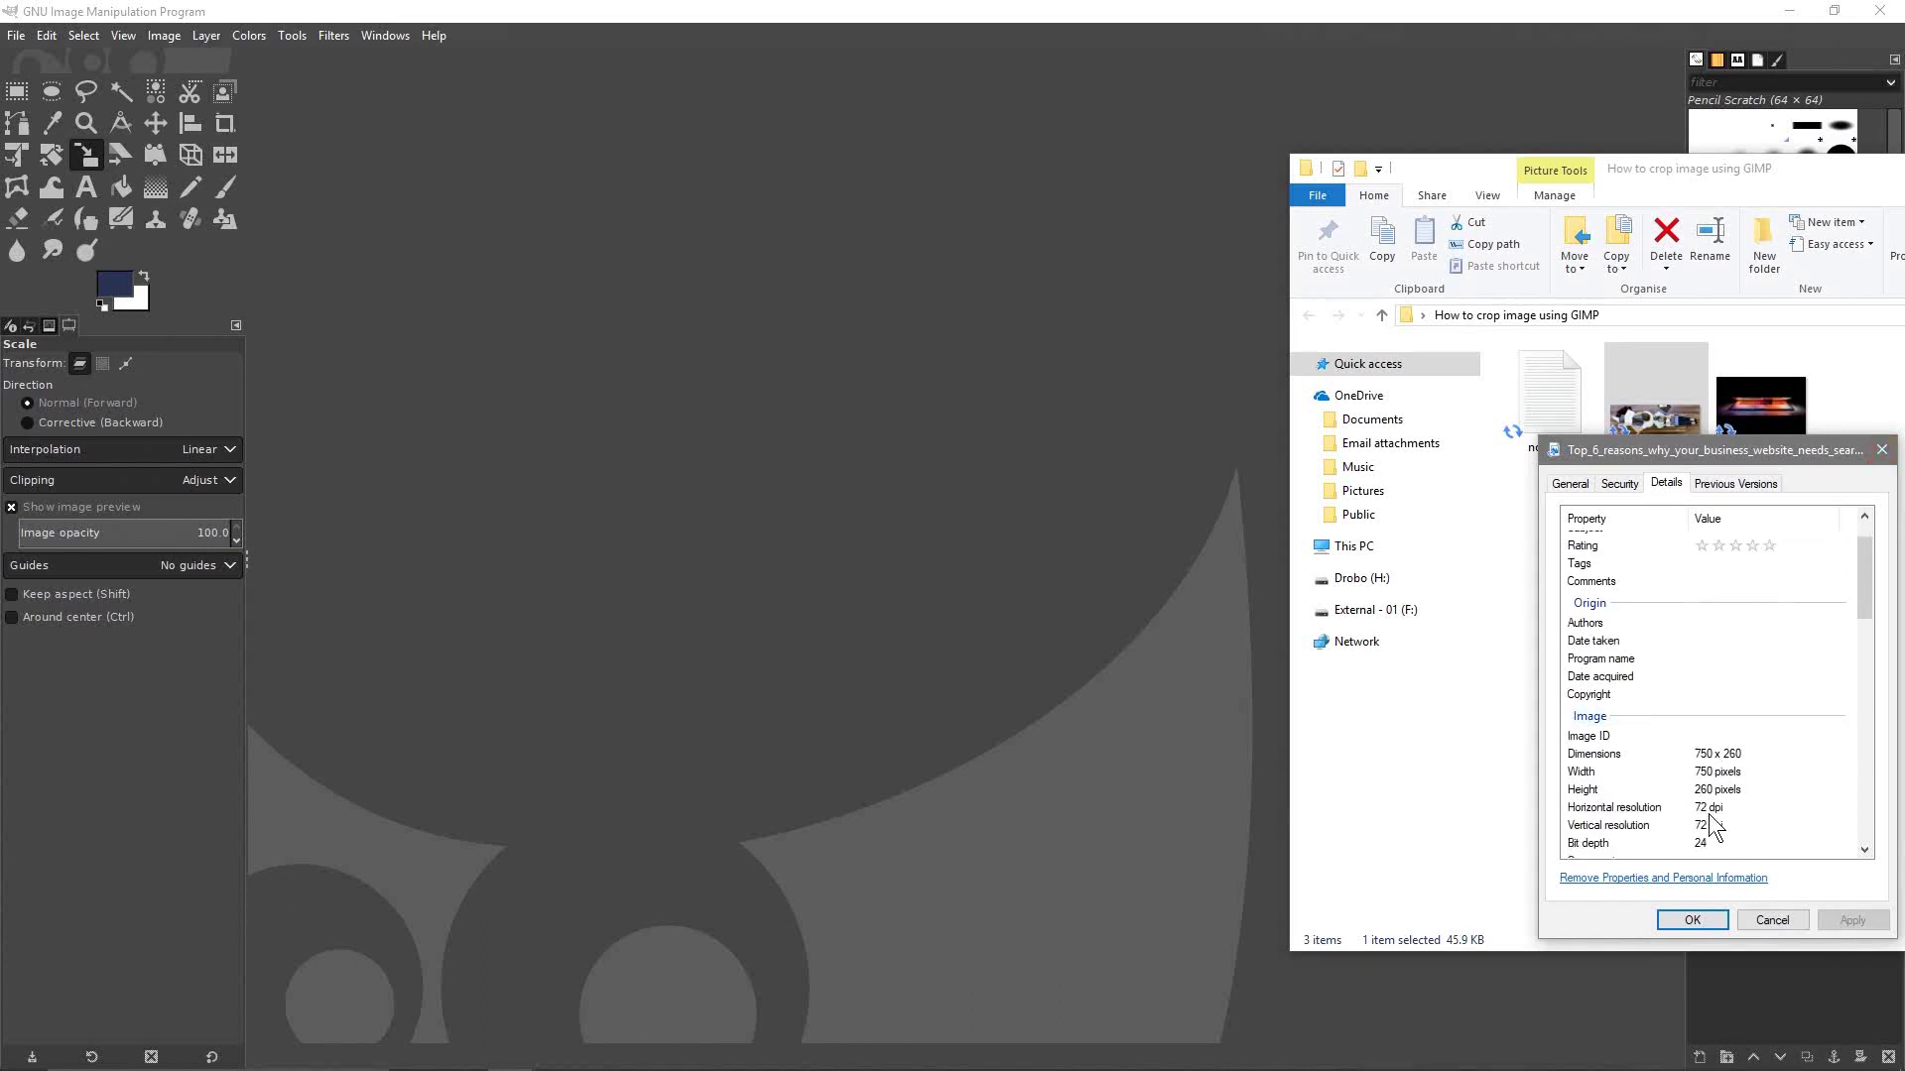
{"action": "left_click", "coordinate": [1882, 450]}
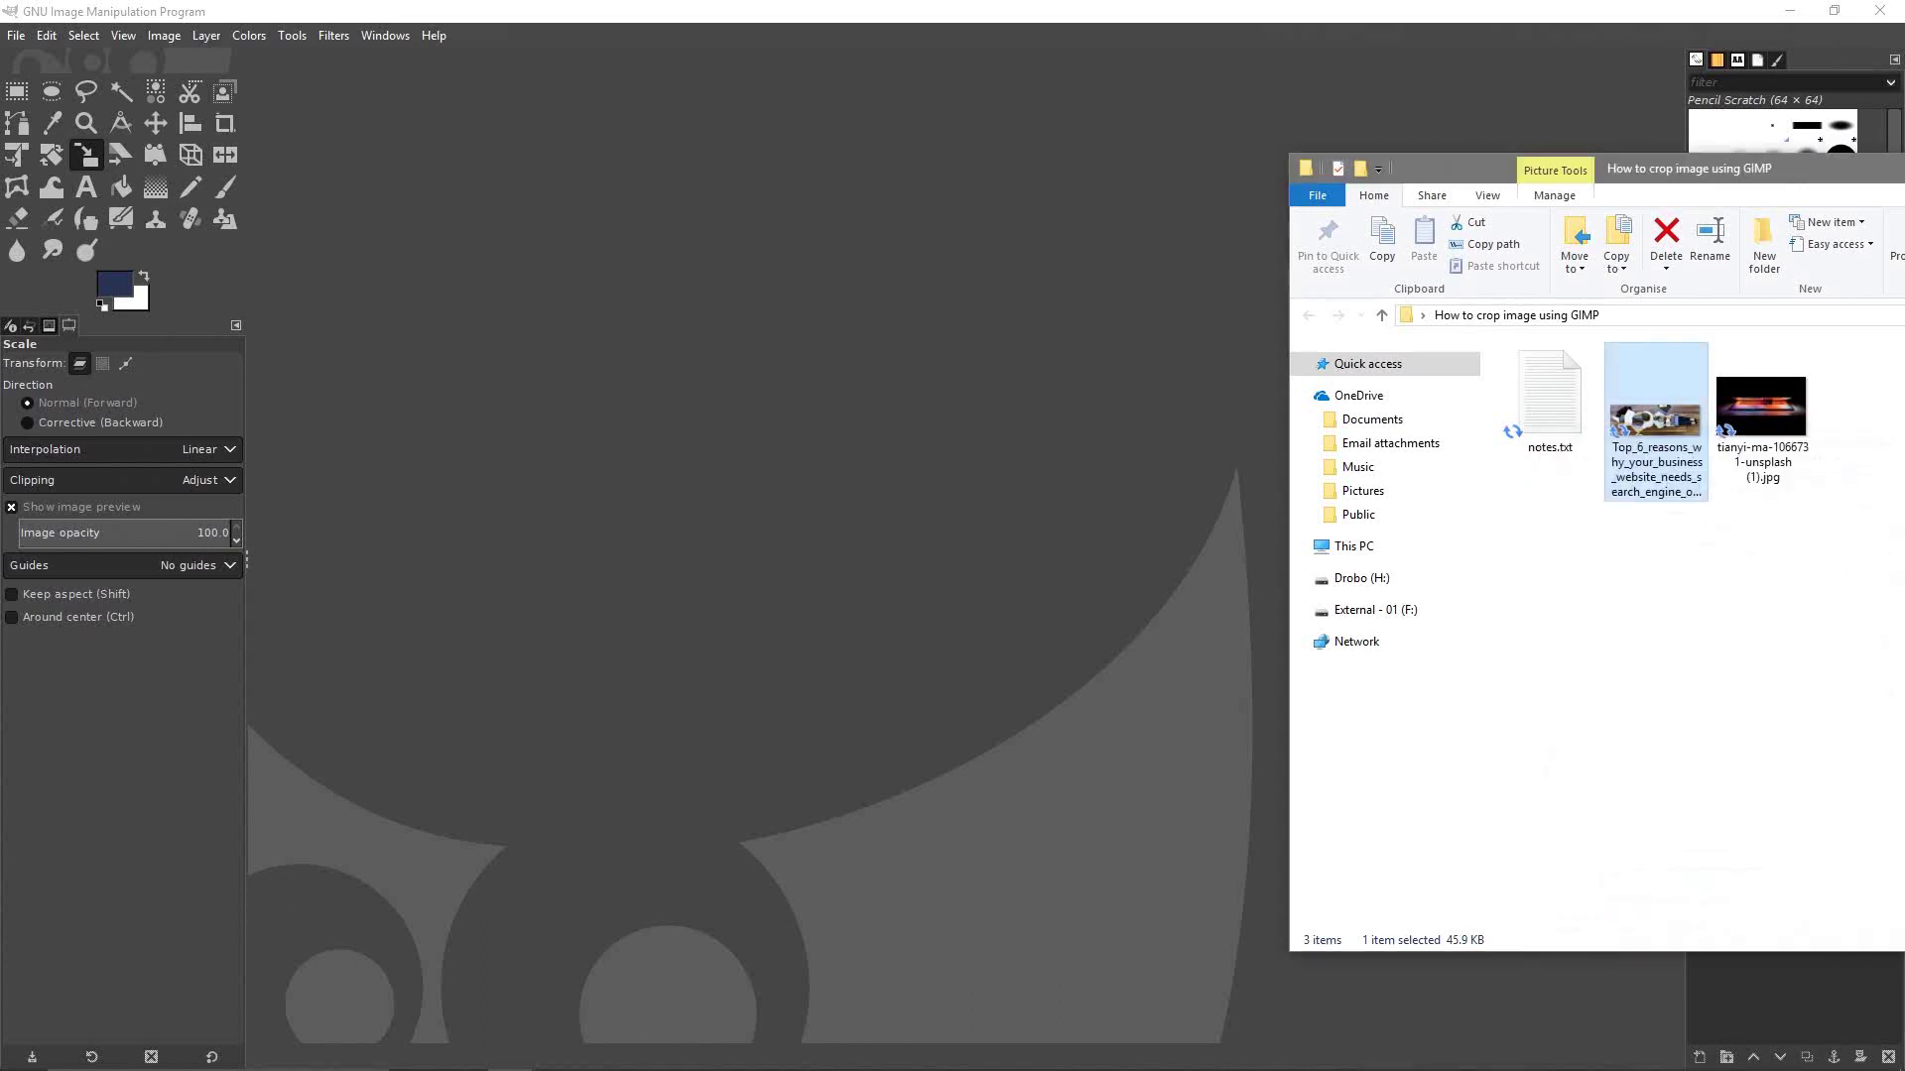
Start a new GIMP image sized 750 × 260 pixels
{"action": "left_click", "coordinate": [16, 37]}
{"action": "left_click", "coordinate": [45, 62]}
{"action": "left_click_drag", "start_coordinate": [1001, 337], "coordinate": [860, 325]}
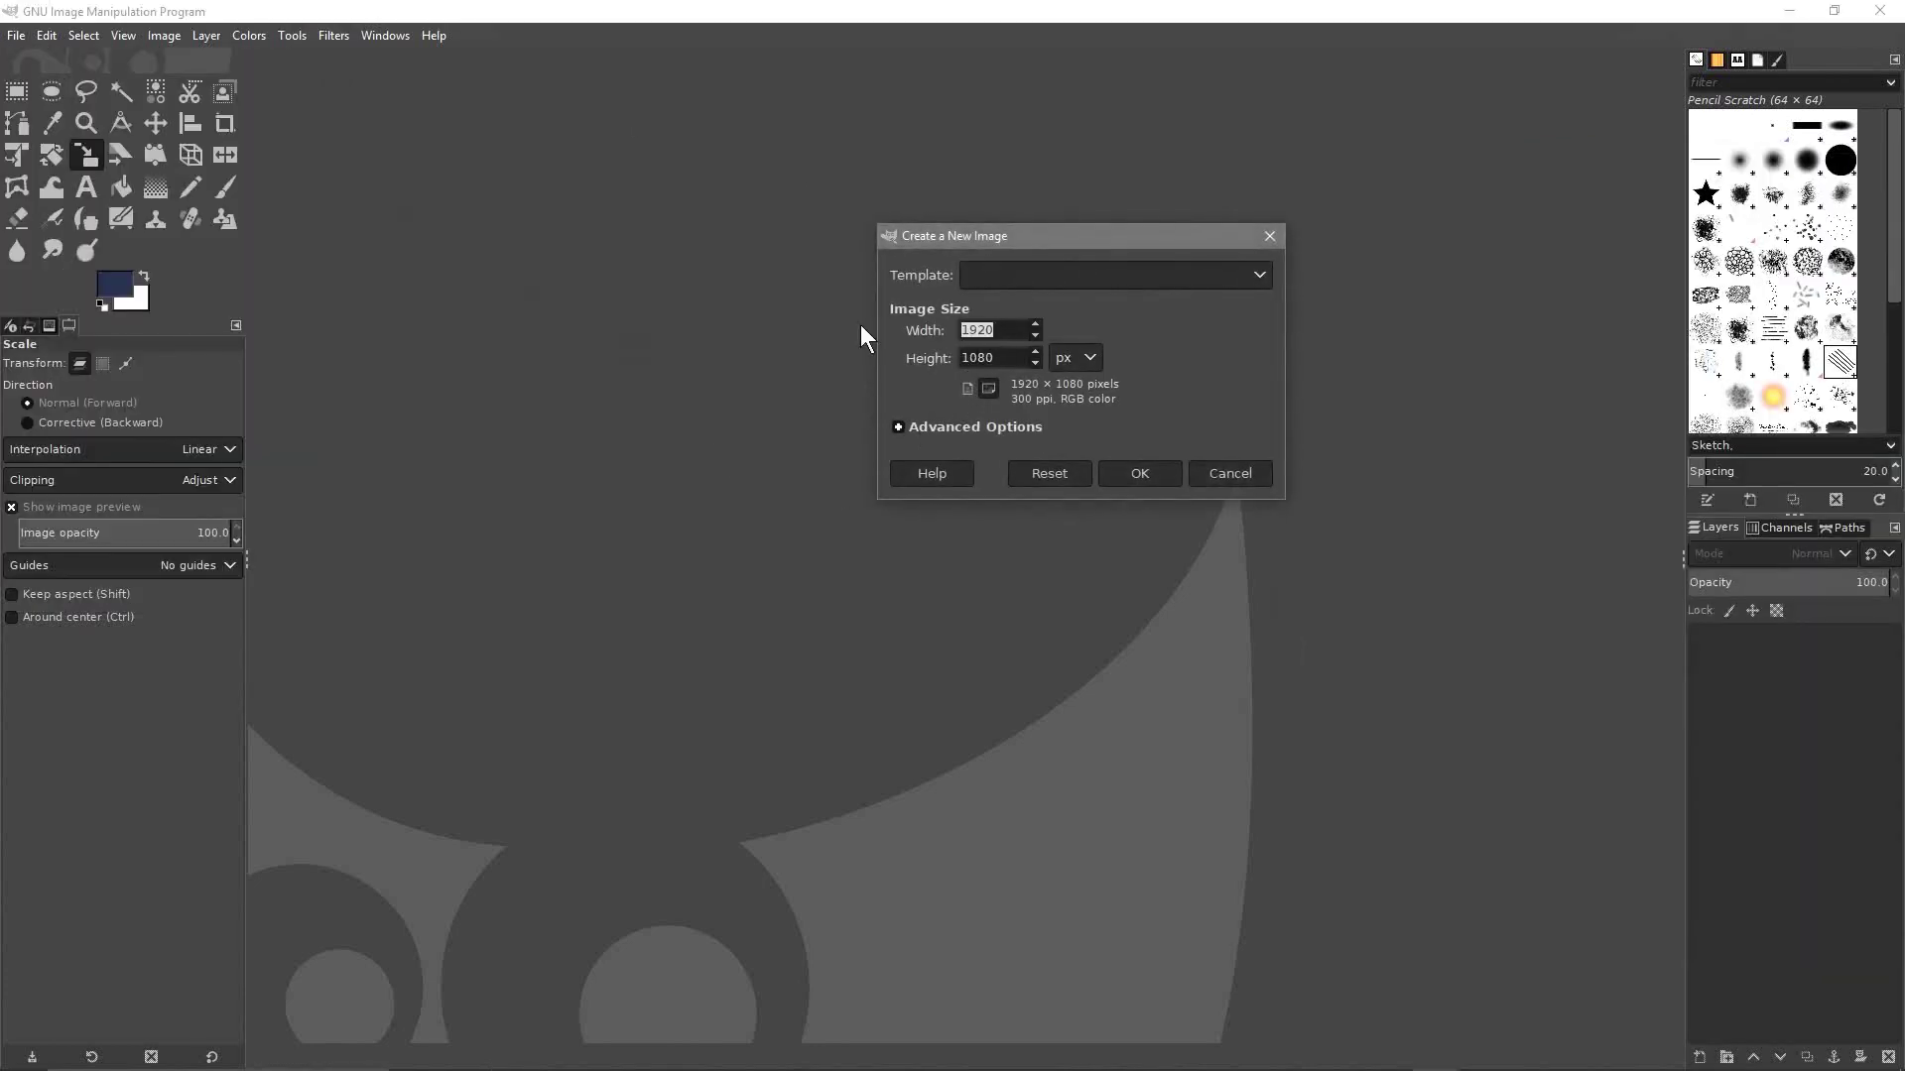
{"action": "type", "text": "750"}
{"action": "key", "text": "Tab"}
{"action": "type", "text": "2"}
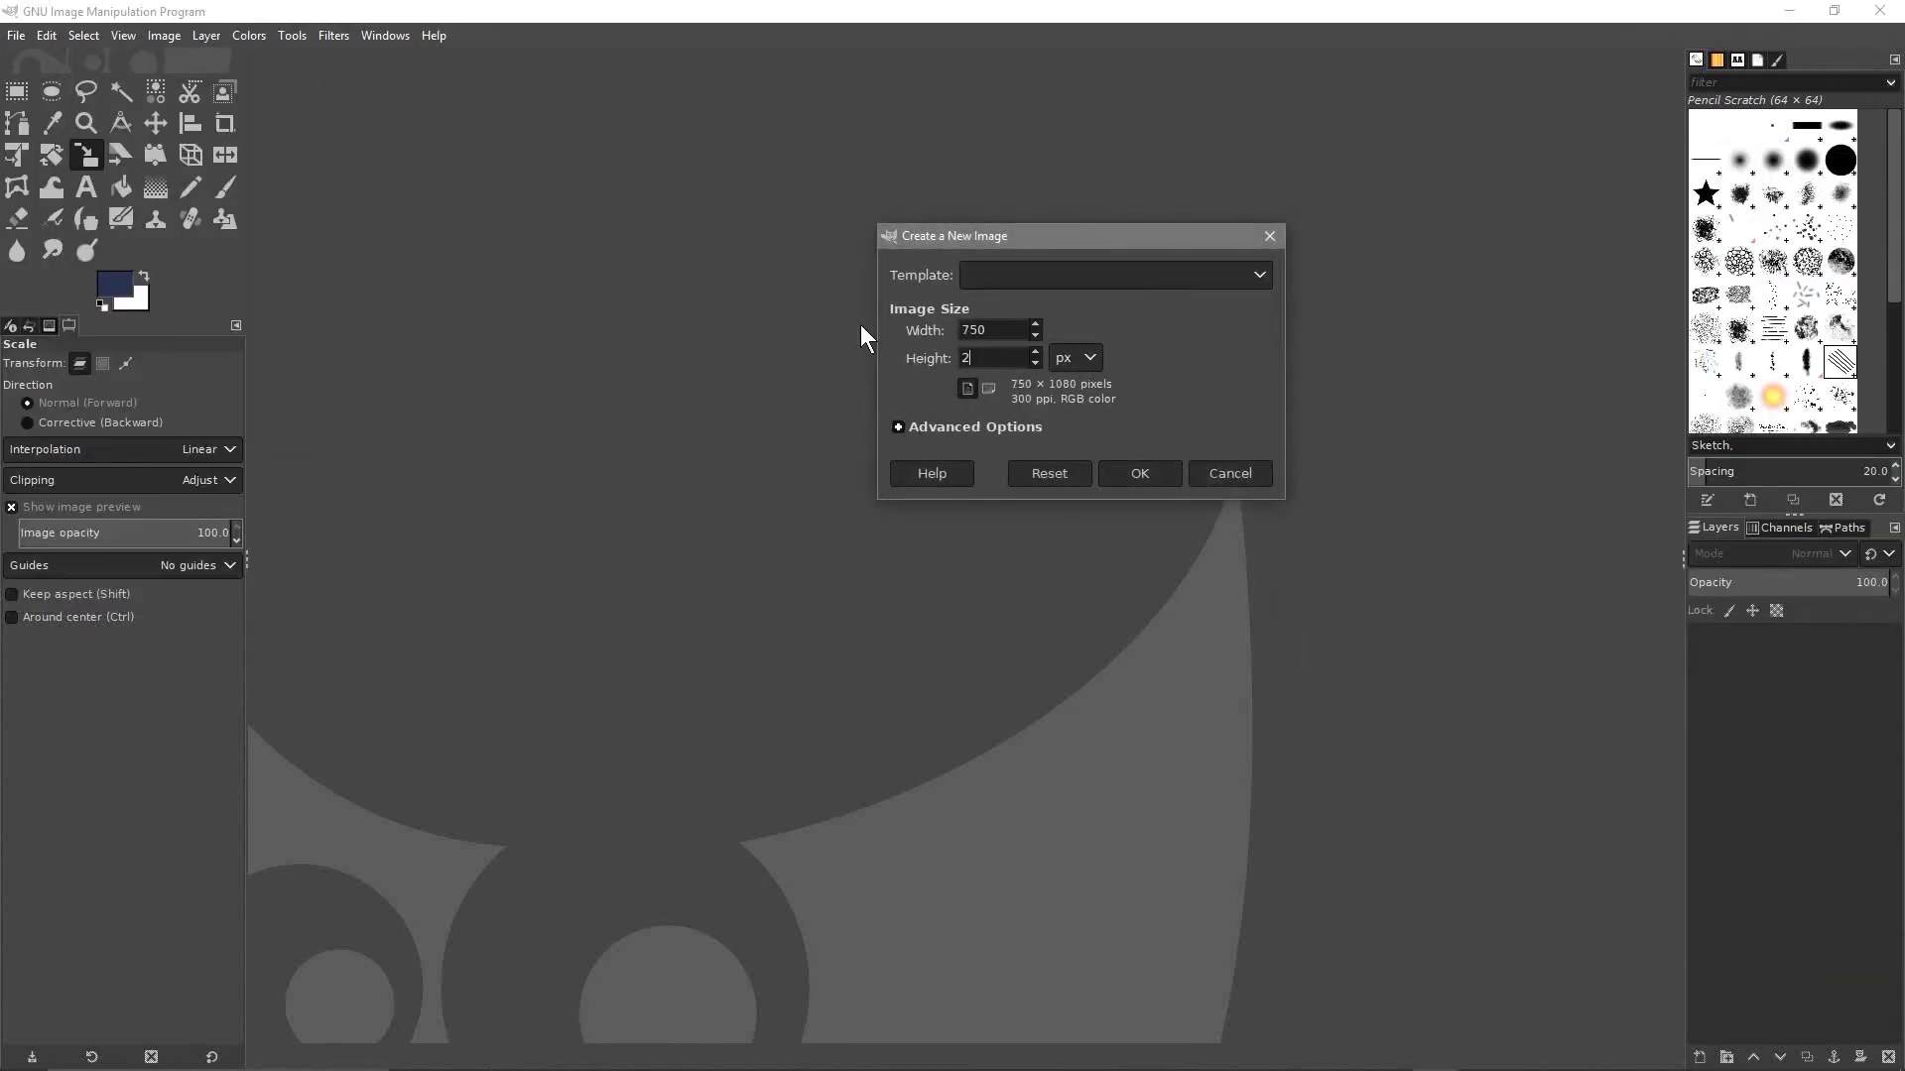
{"action": "type", "text": "60"}
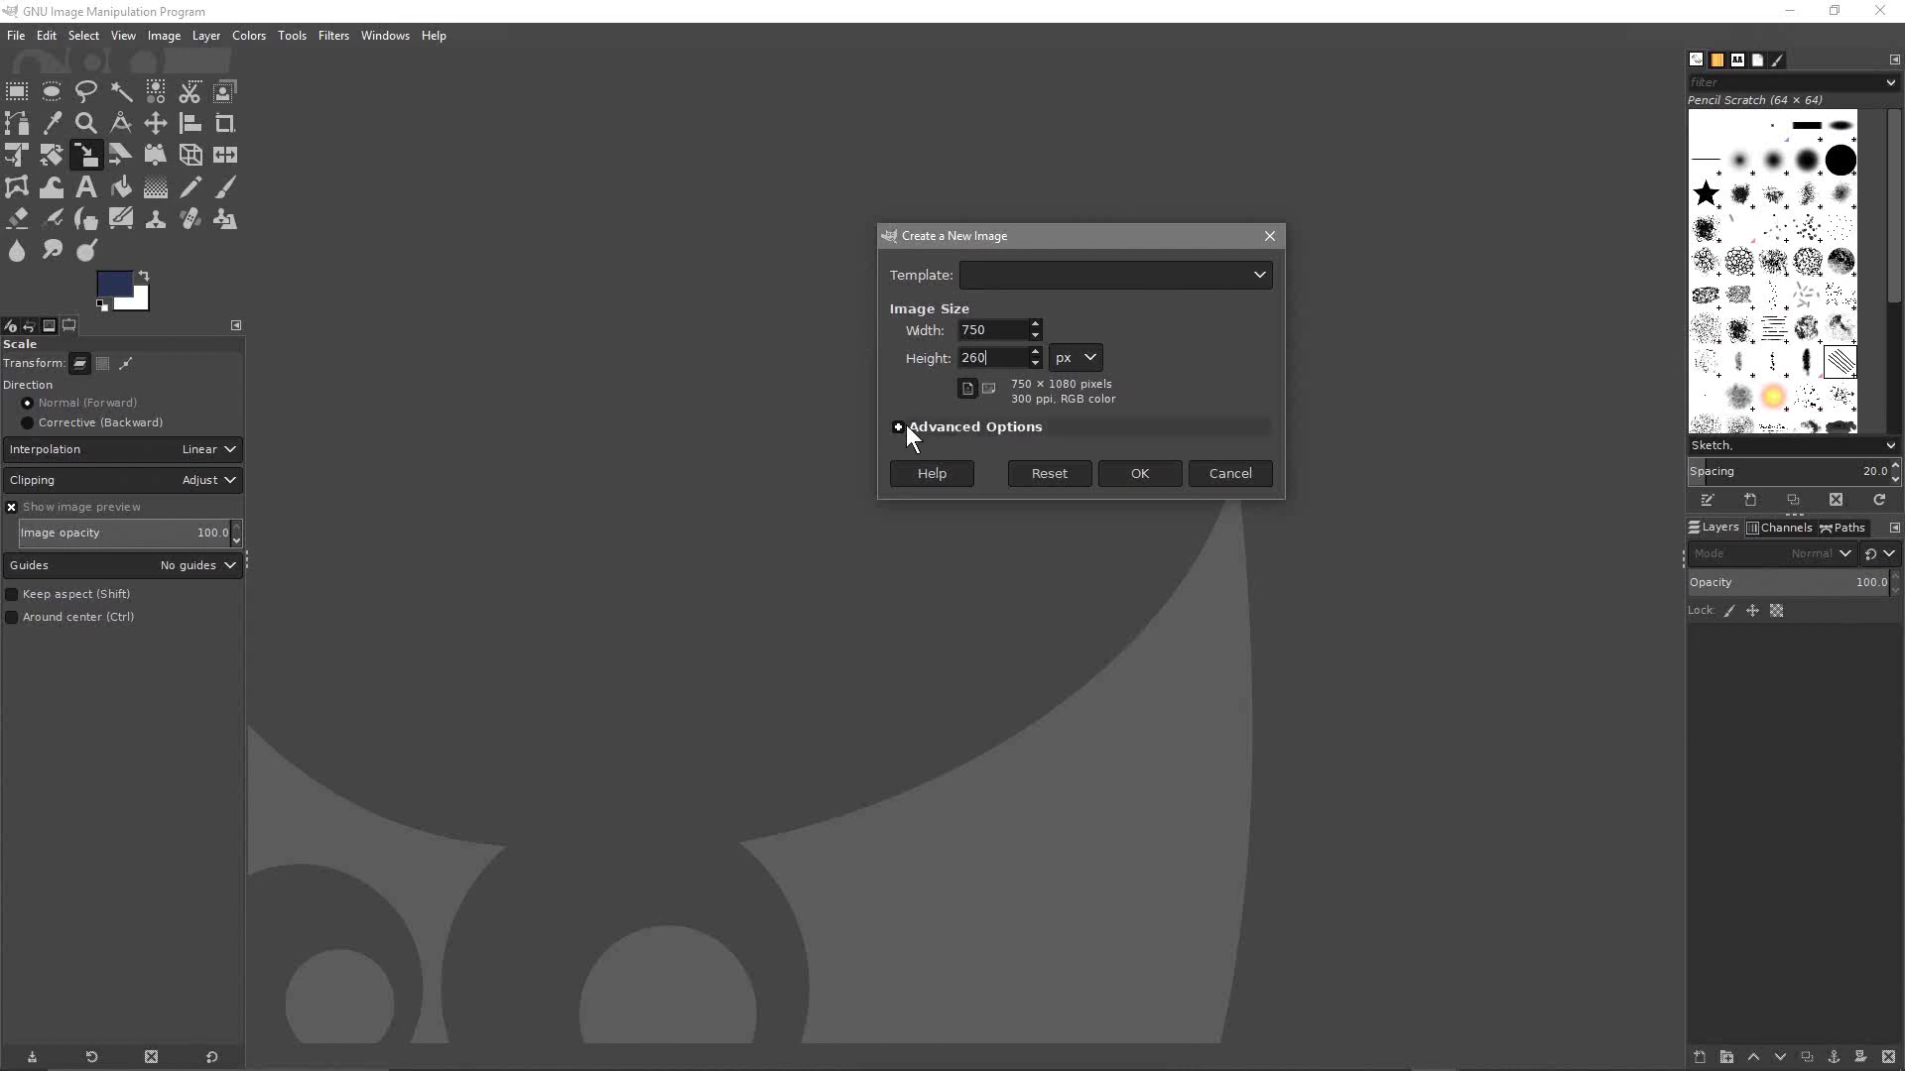
Set 72 ppi resolution and a transparency fill, then create the image
{"action": "left_click", "coordinate": [899, 426]}
{"action": "key", "text": "Tab"}
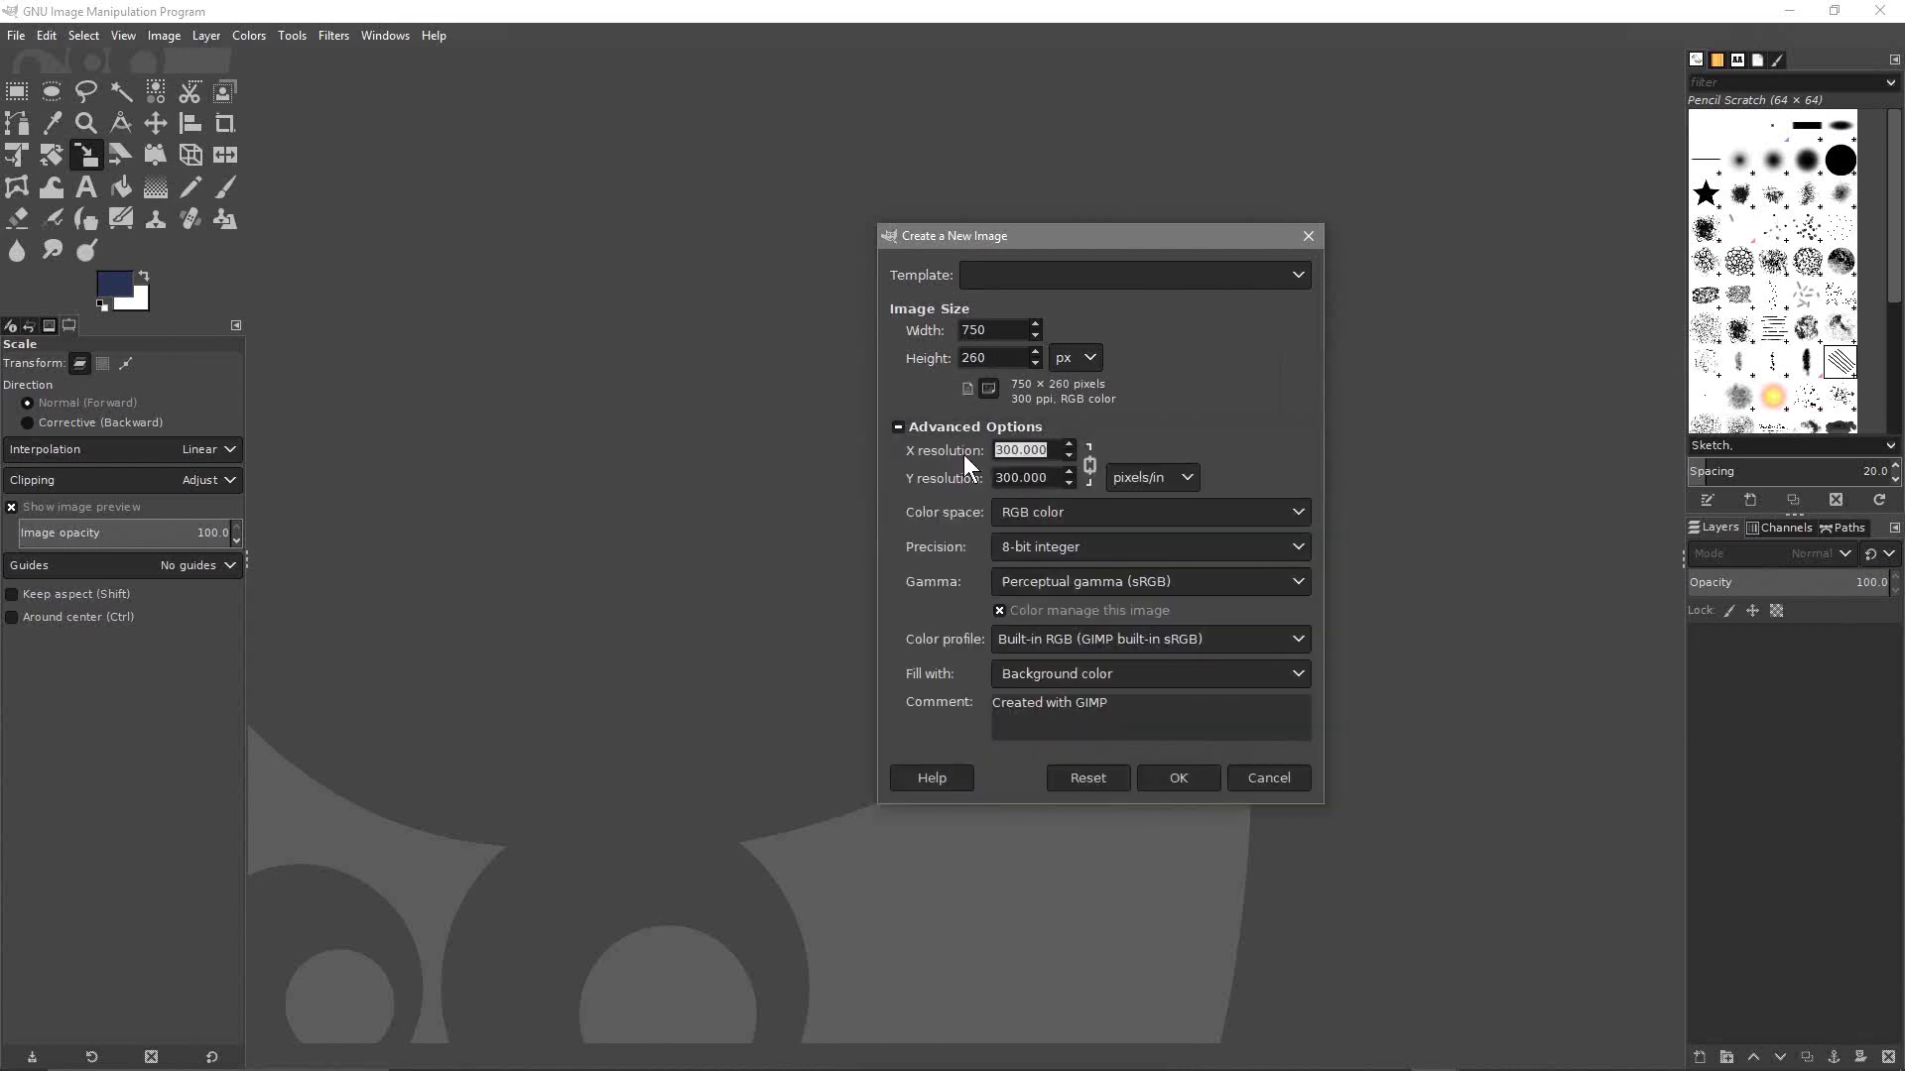
{"action": "type", "text": "72"}
{"action": "left_click", "coordinate": [1020, 478]}
{"action": "left_click", "coordinate": [1042, 677]}
{"action": "left_click", "coordinate": [1051, 734]}
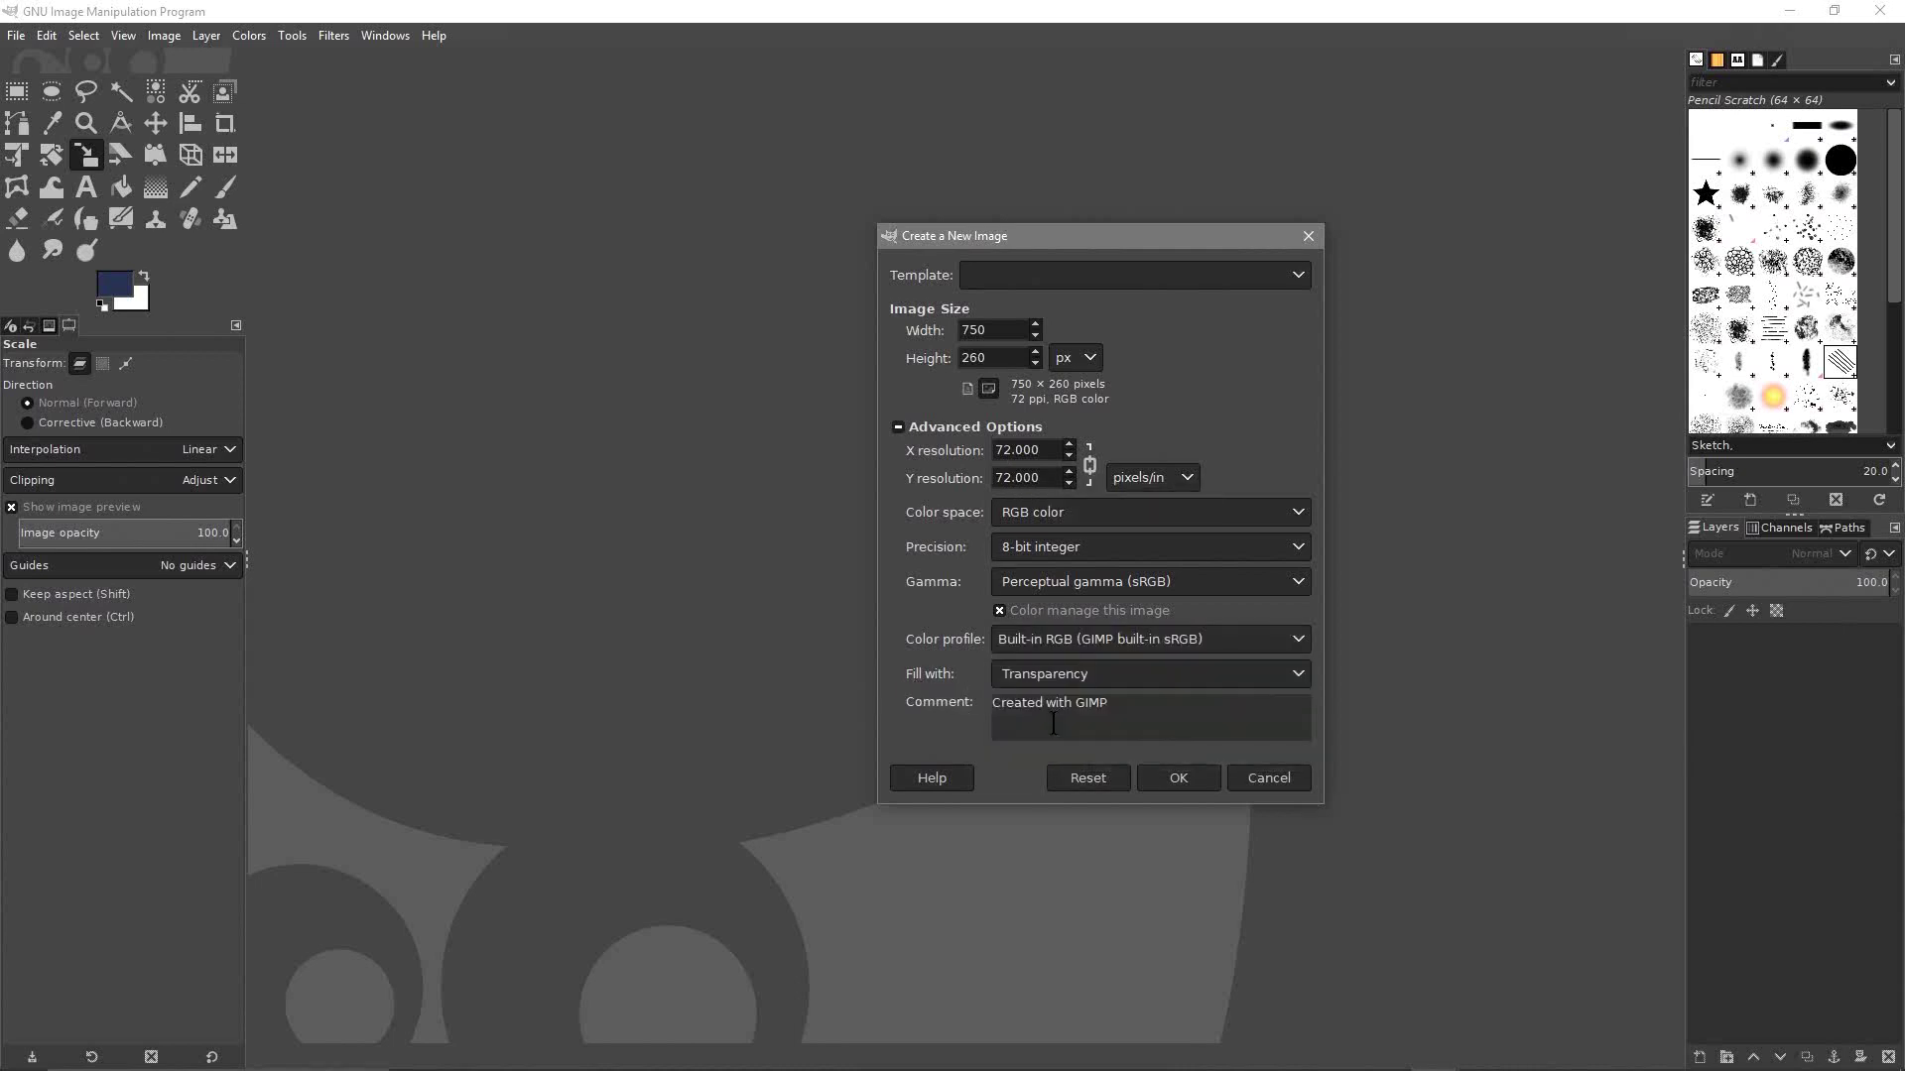
{"action": "left_click", "coordinate": [1176, 779]}
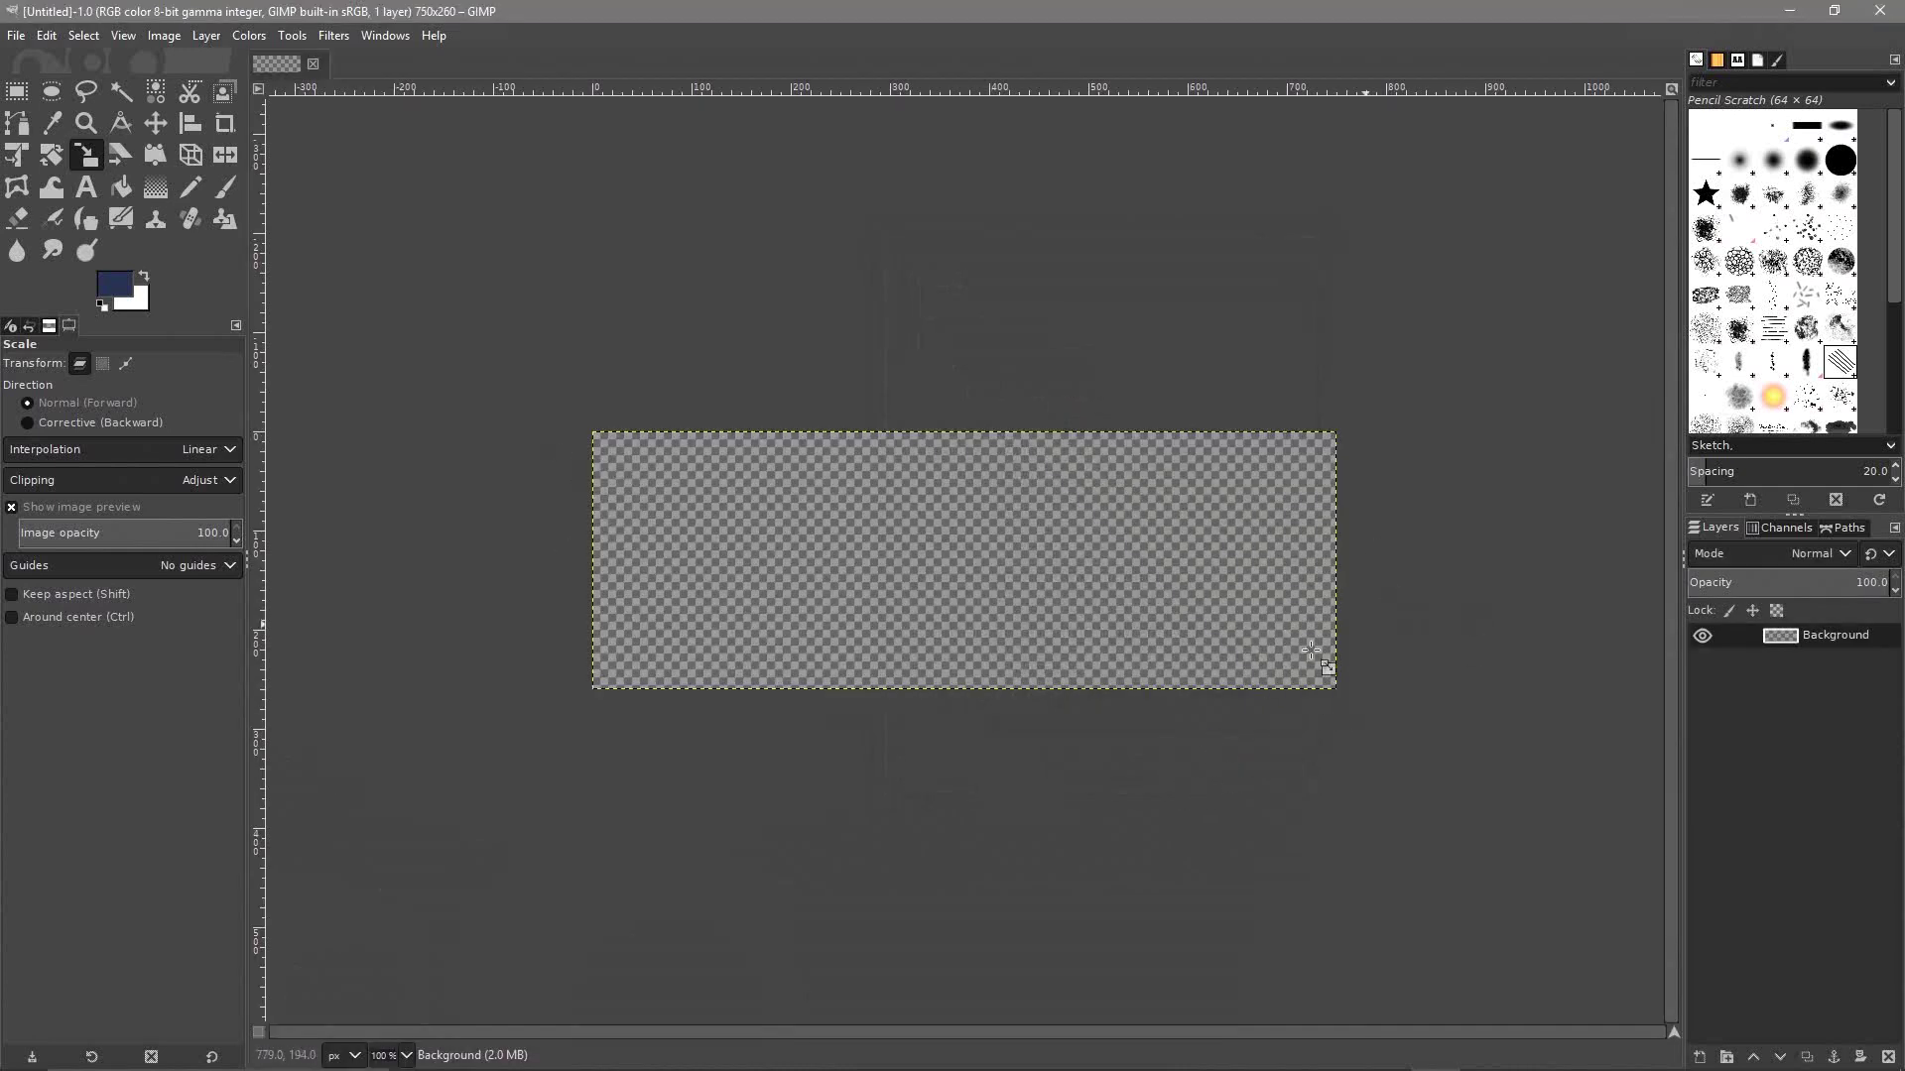
Preview the Top_6 blog image and the laptop photo in Photos, closing each
{"action": "key", "text": "alt+Tab"}
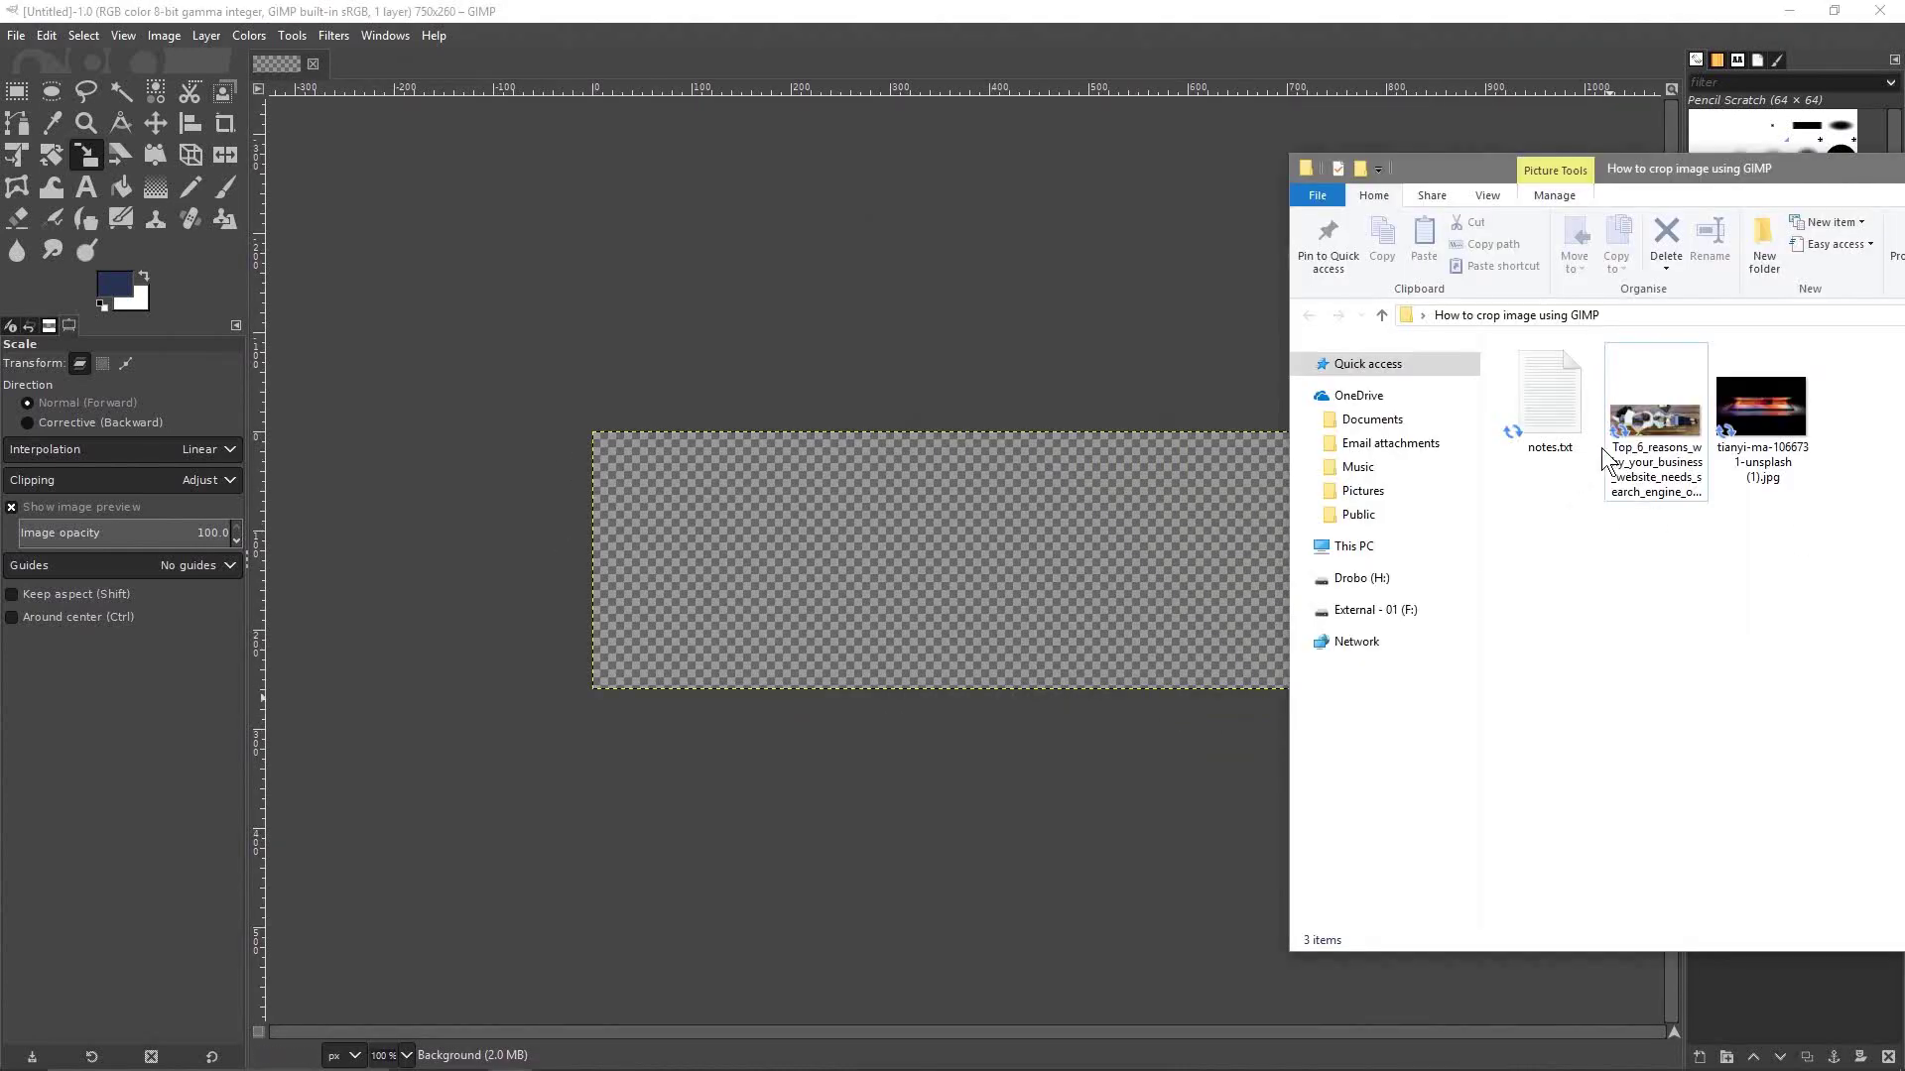
{"action": "left_click", "coordinate": [1616, 437]}
{"action": "double_click", "coordinate": [1663, 419]}
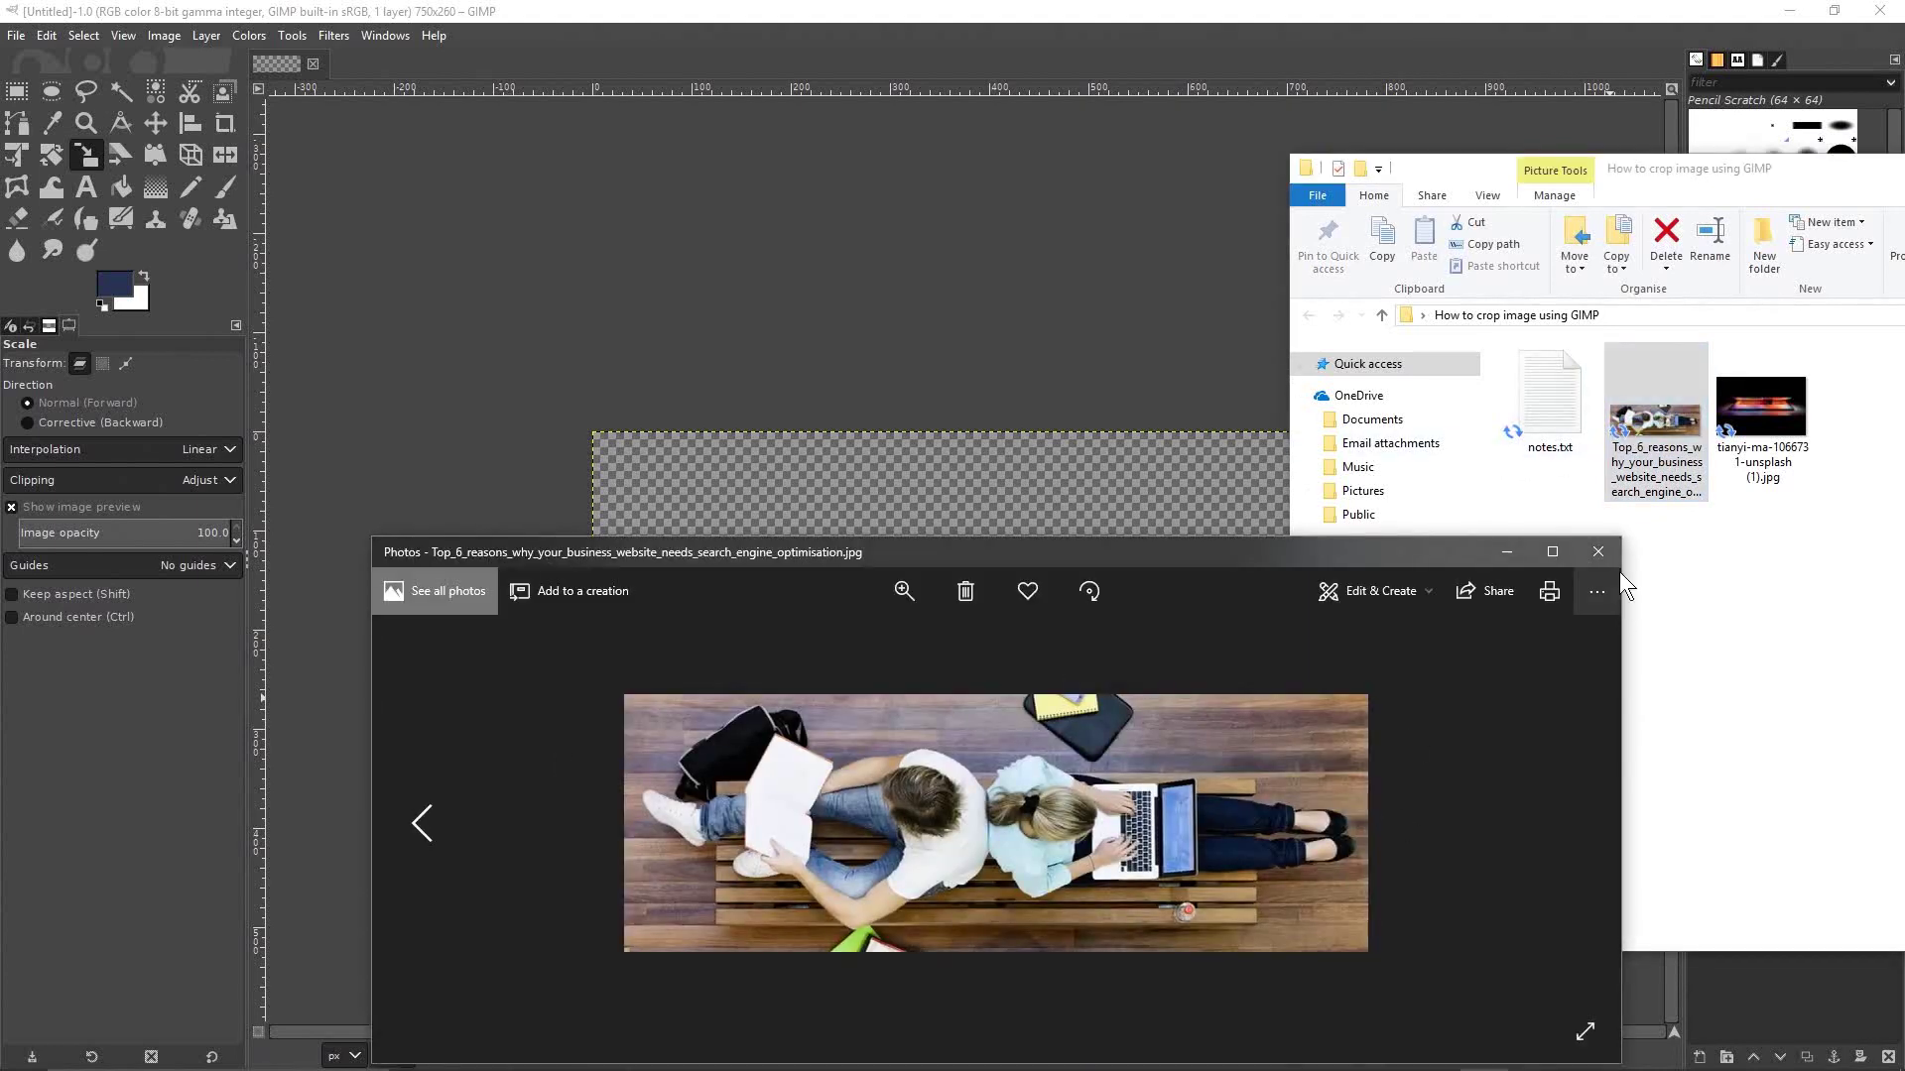
{"action": "left_click", "coordinate": [1597, 551]}
{"action": "double_click", "coordinate": [1780, 437]}
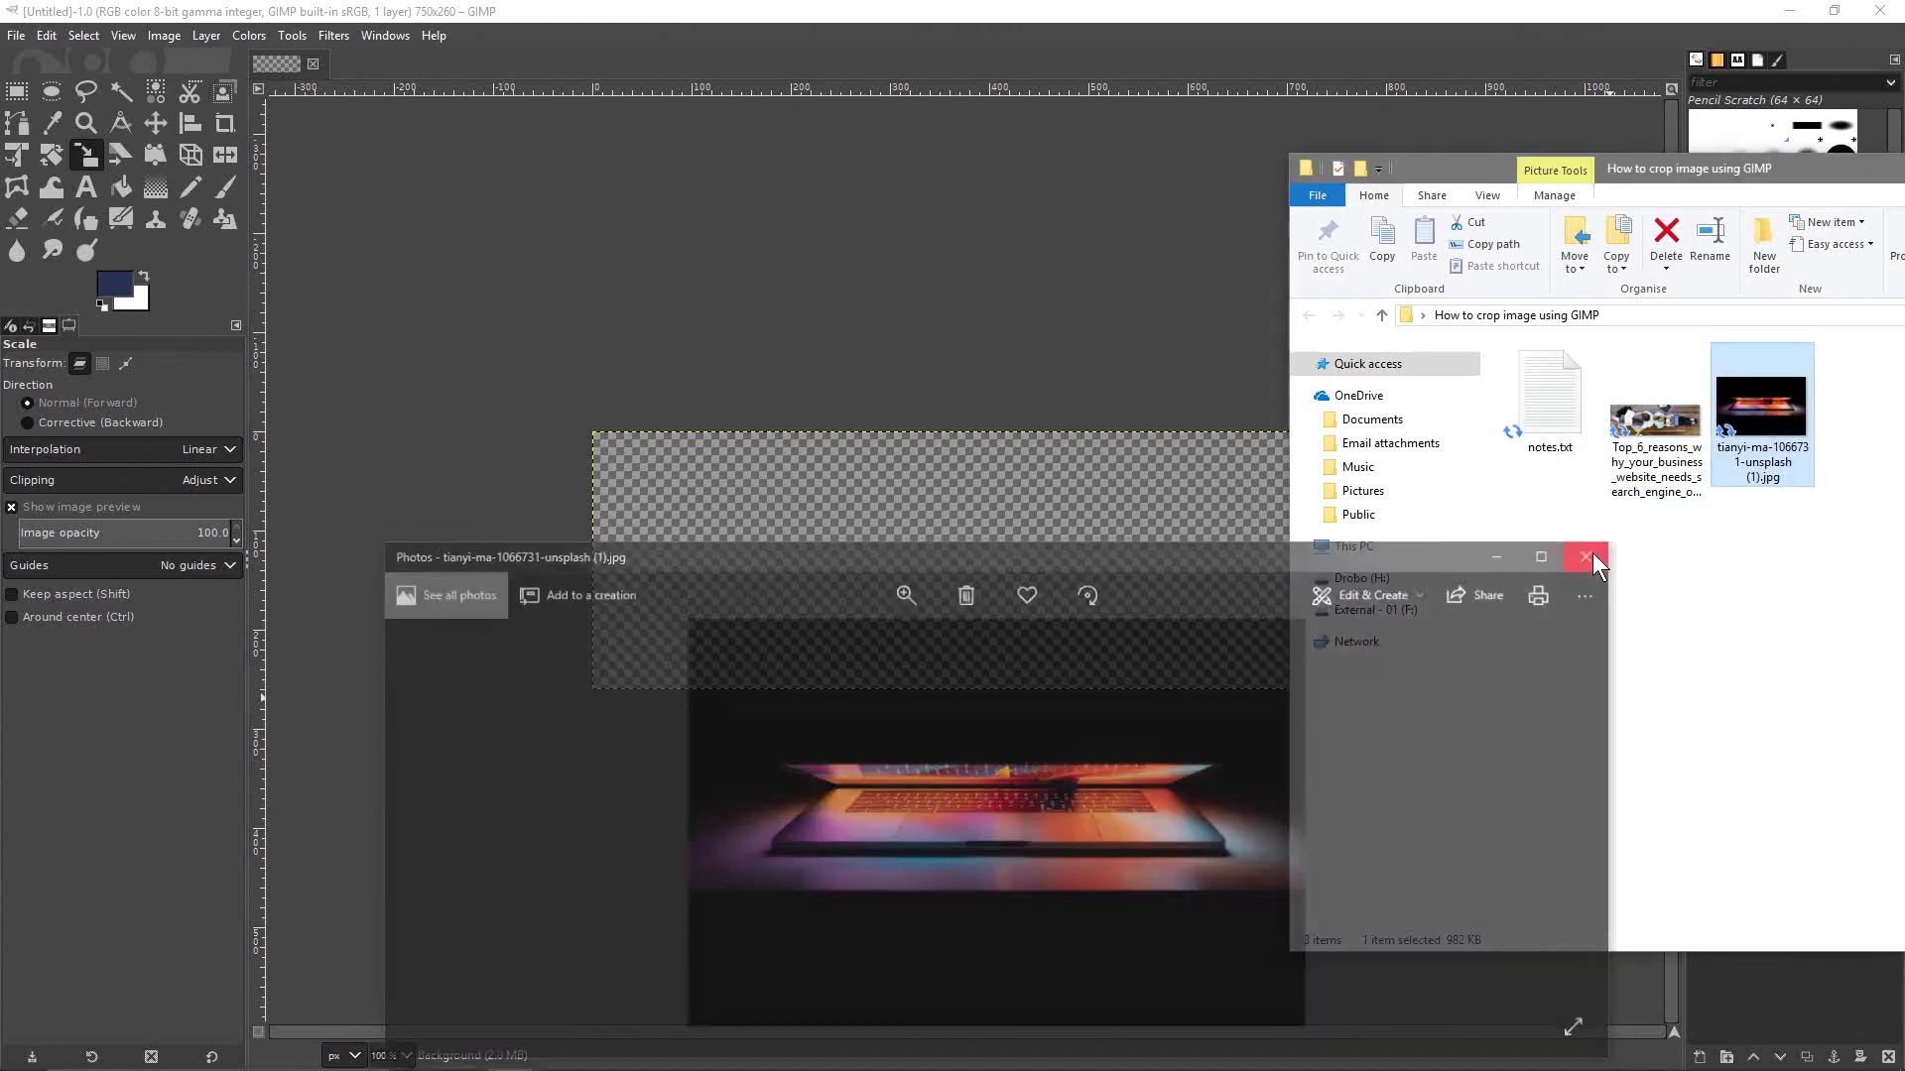
{"action": "left_click", "coordinate": [1596, 551]}
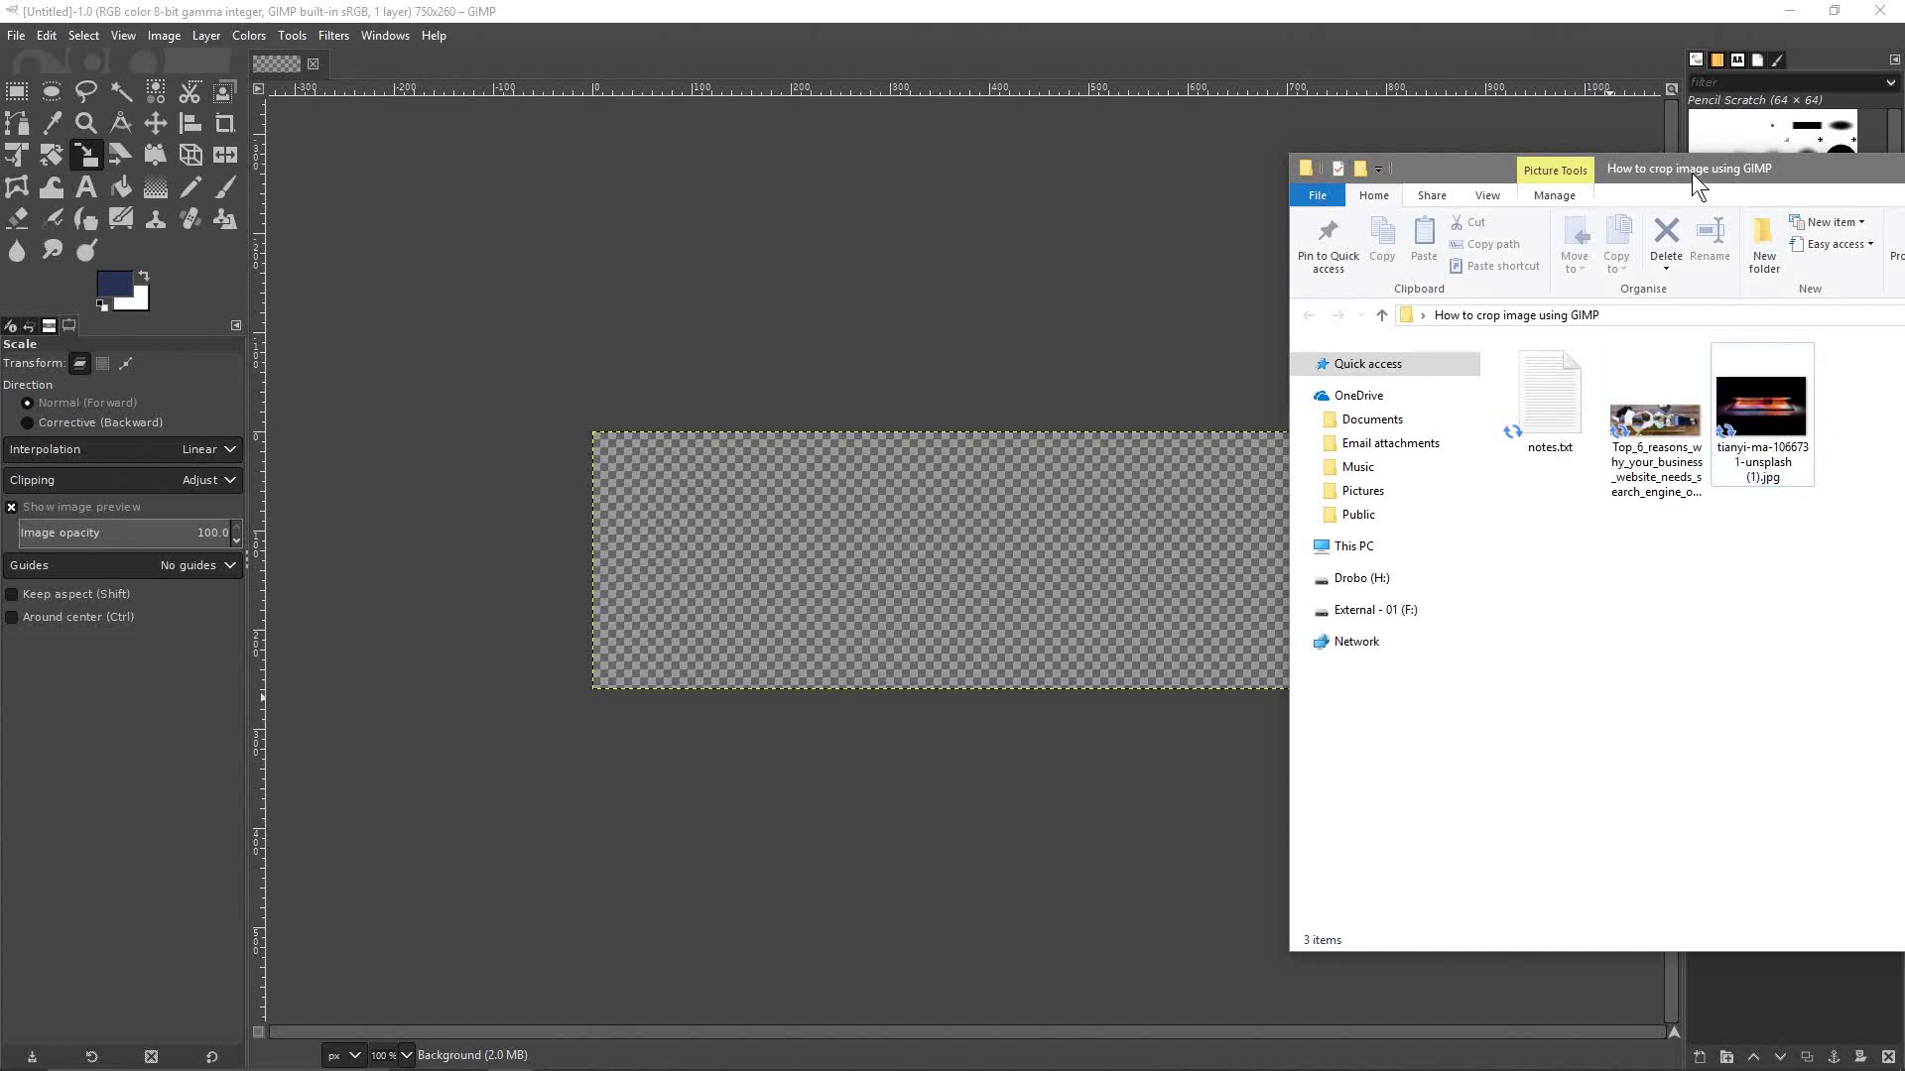
Drop the laptop JPG onto the 750 × 260 image as a new layer, accepting the conversion
{"action": "left_click_drag", "start_coordinate": [1692, 173], "coordinate": [1904, 192]}
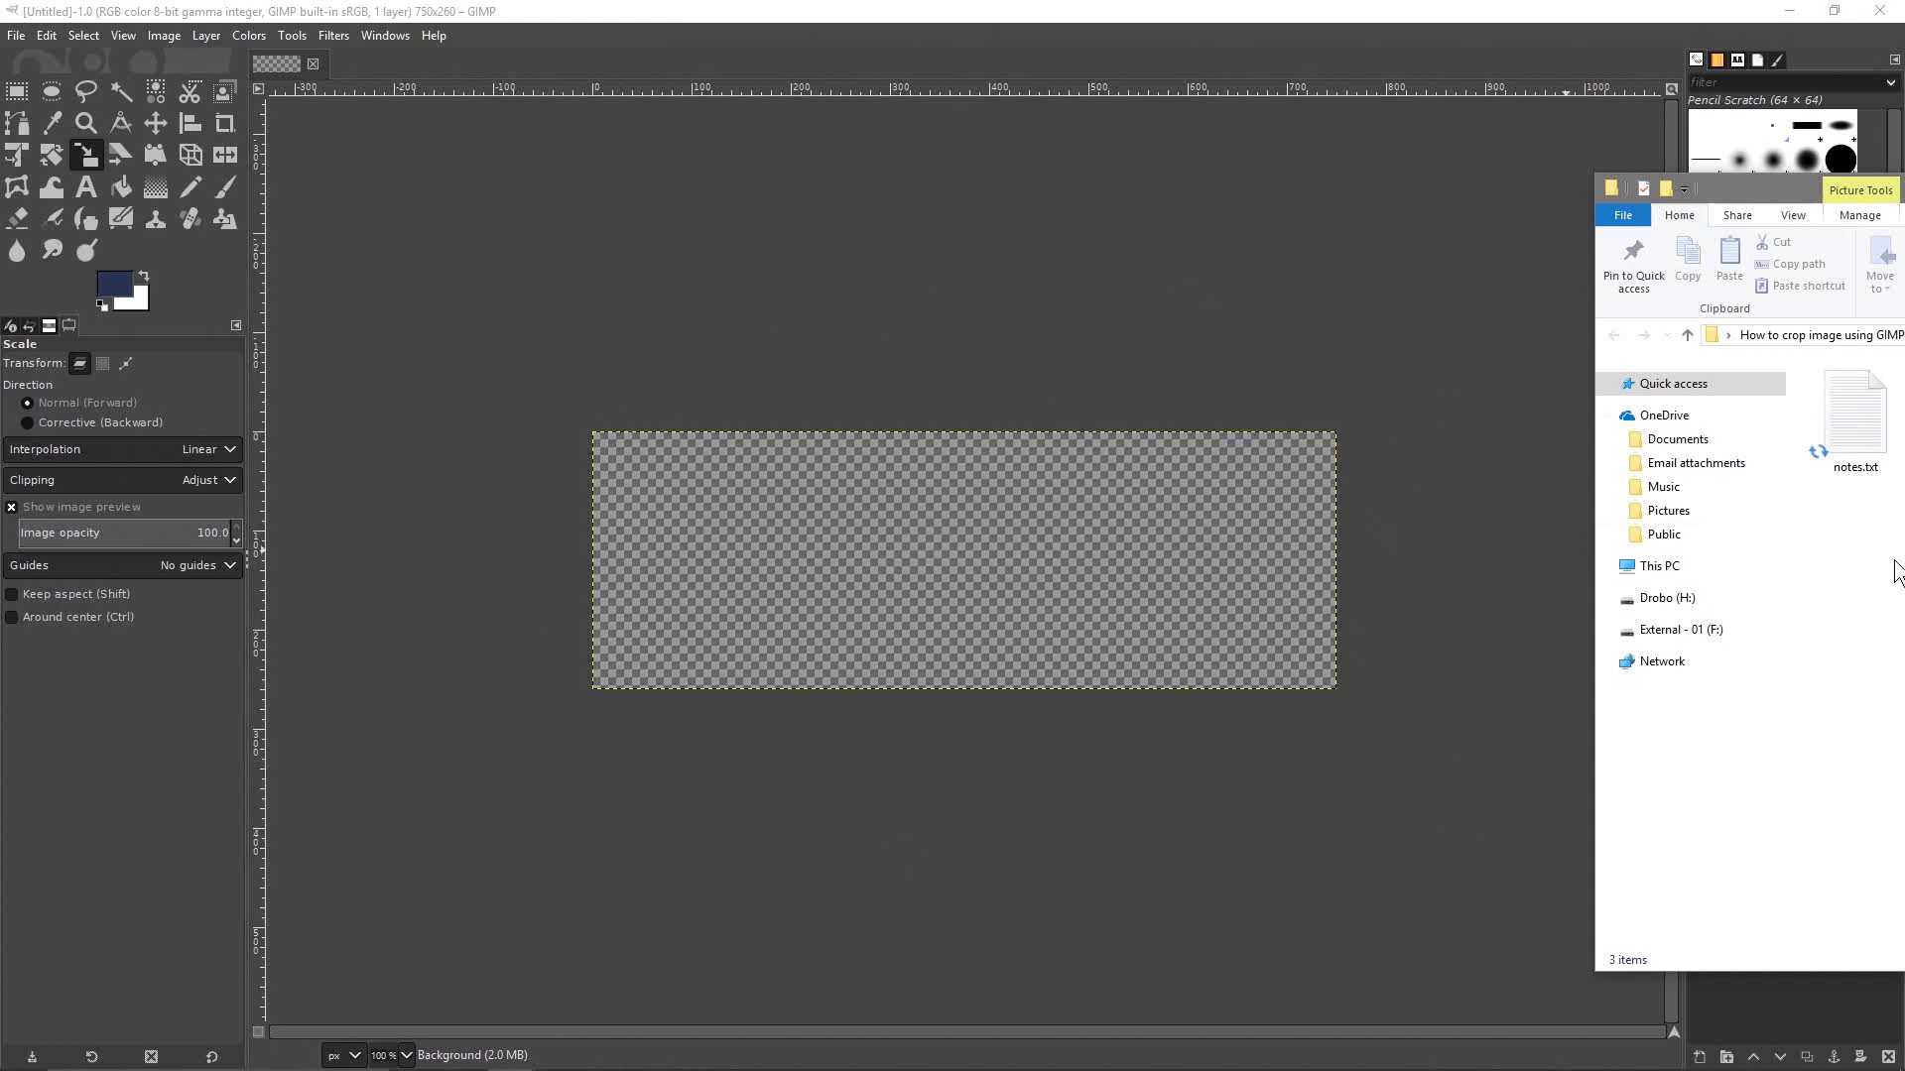
{"action": "left_click_drag", "start_coordinate": [1746, 188], "coordinate": [320, 106]}
{"action": "left_click", "coordinate": [642, 352]}
{"action": "left_click_drag", "start_coordinate": [642, 352], "coordinate": [1758, 694]}
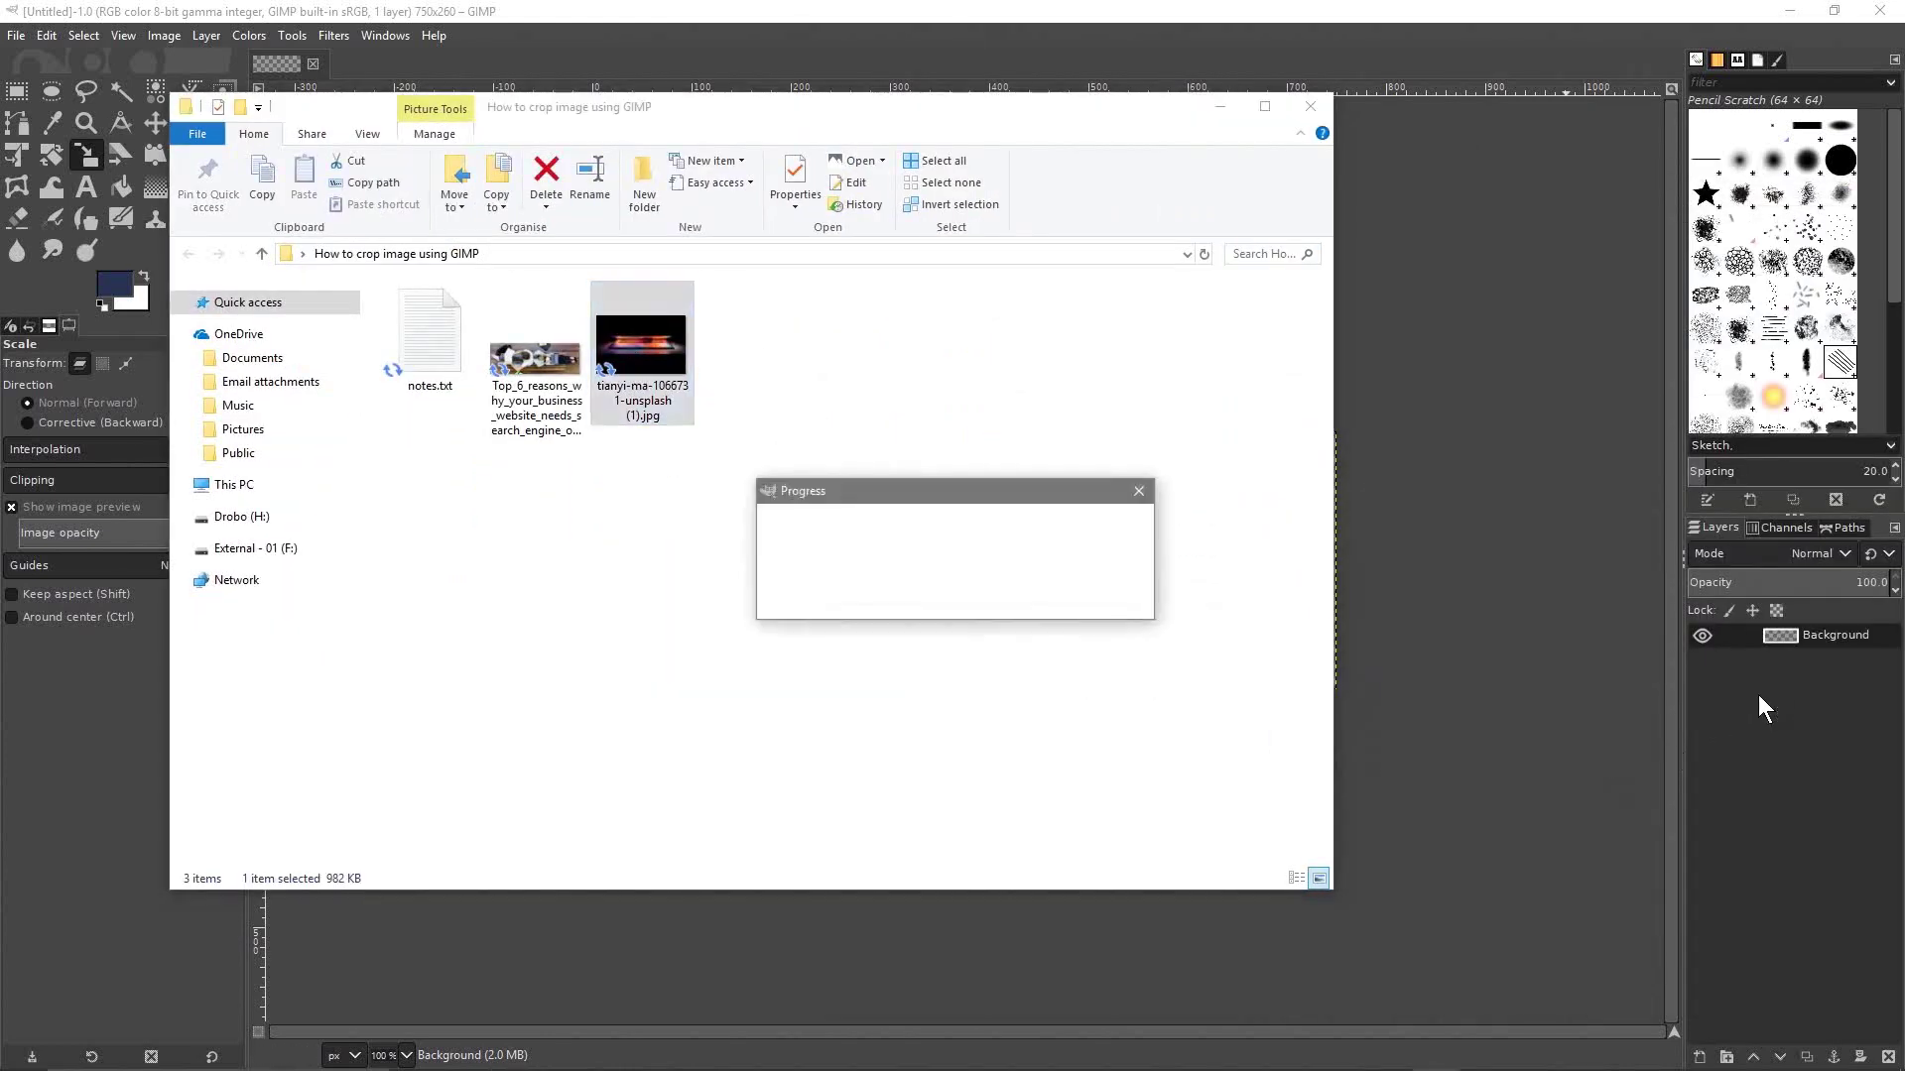
{"action": "left_click", "coordinate": [585, 418]}
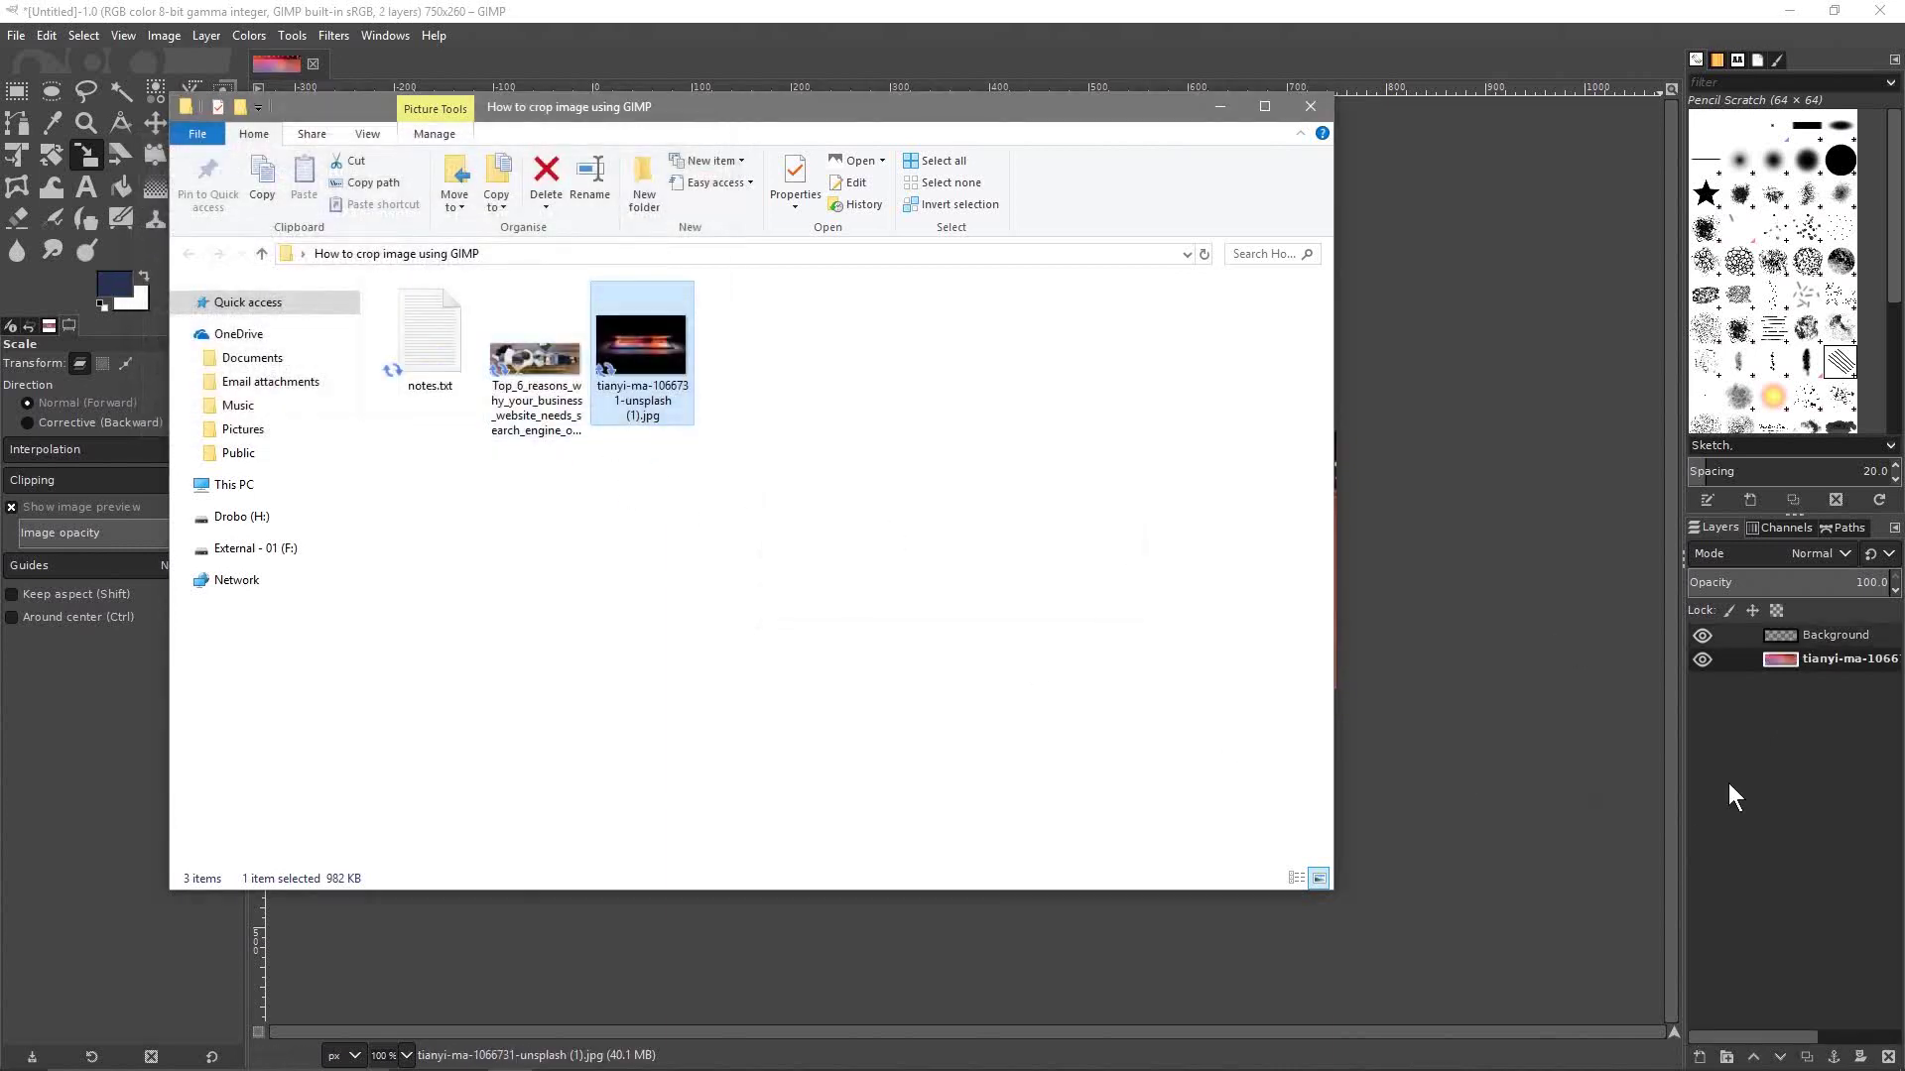
{"action": "left_click", "coordinate": [1196, 10]}
{"action": "scroll", "coordinate": [1002, 521], "scroll_direction": "down", "scroll_amount": 4}
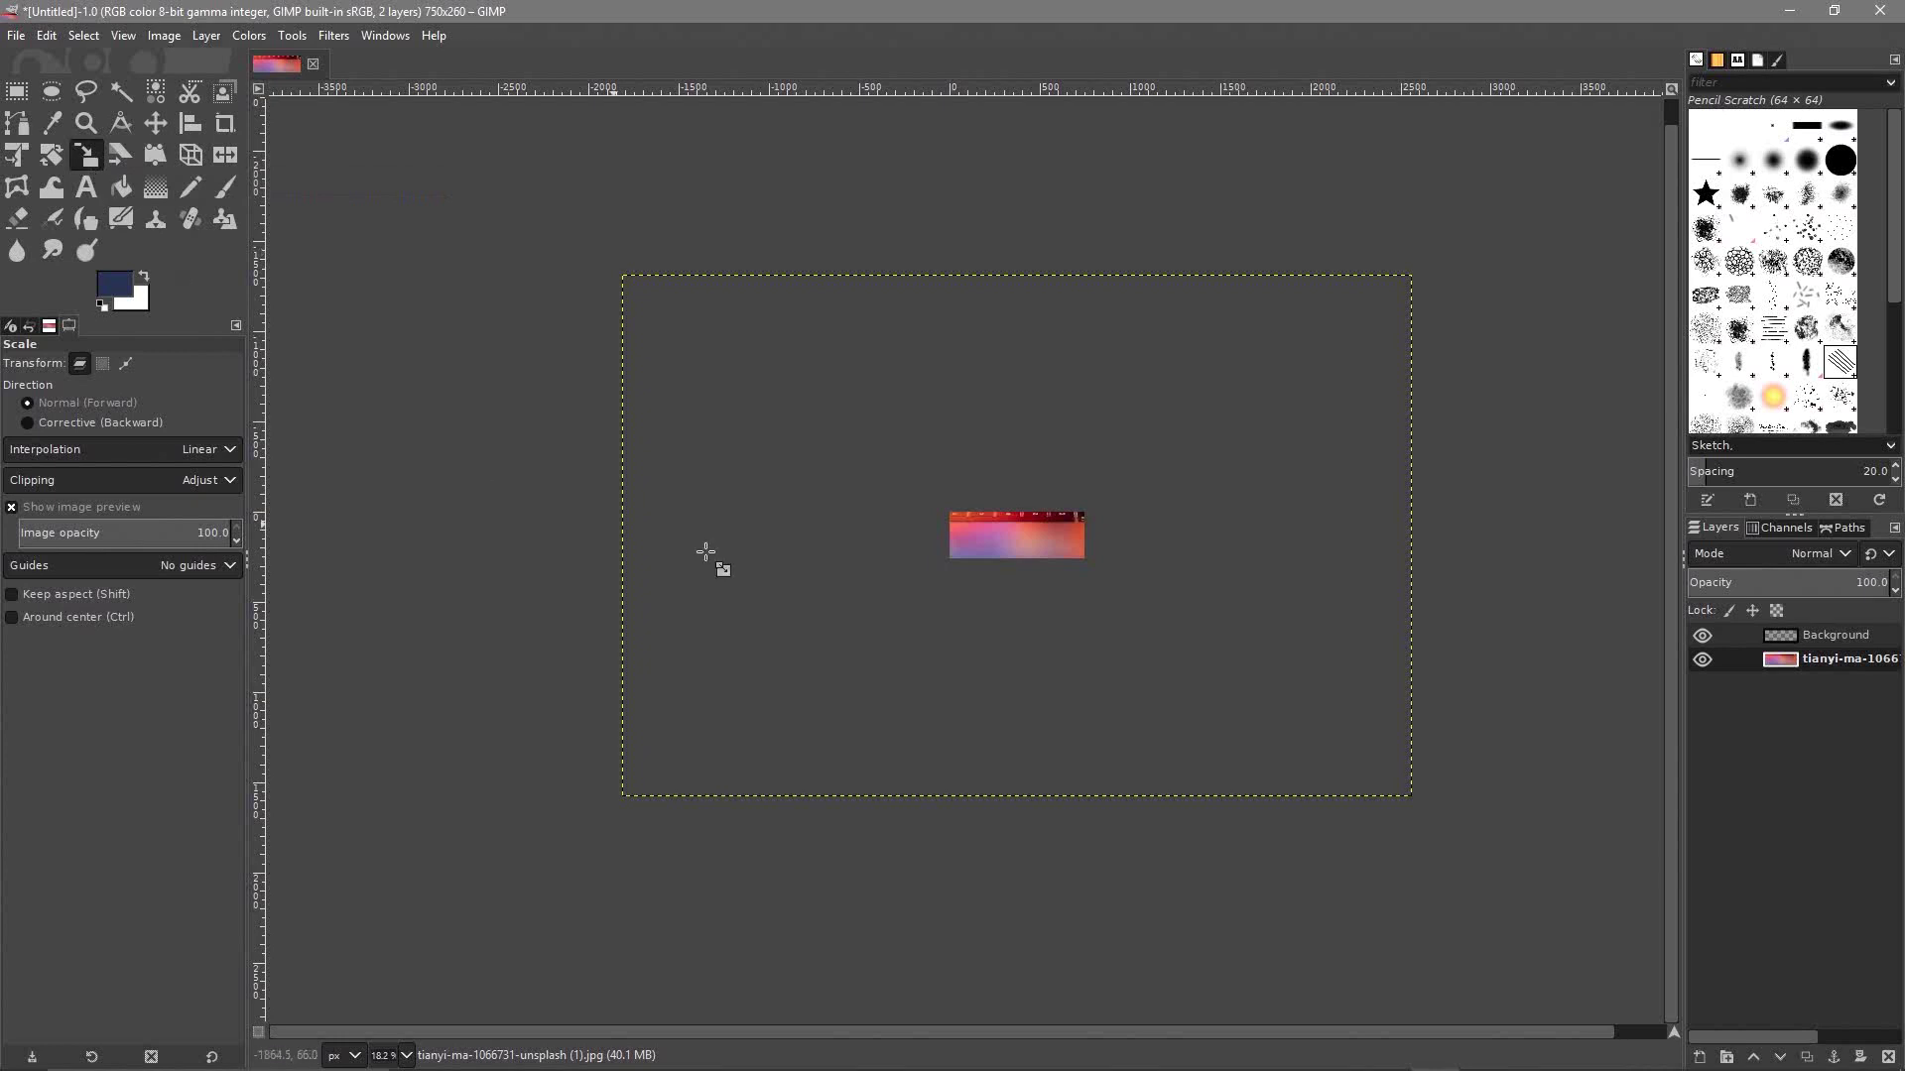
Fade the laptop layer to 29.9% opacity and scale it down to 948 × 627
{"action": "left_click", "coordinate": [958, 481]}
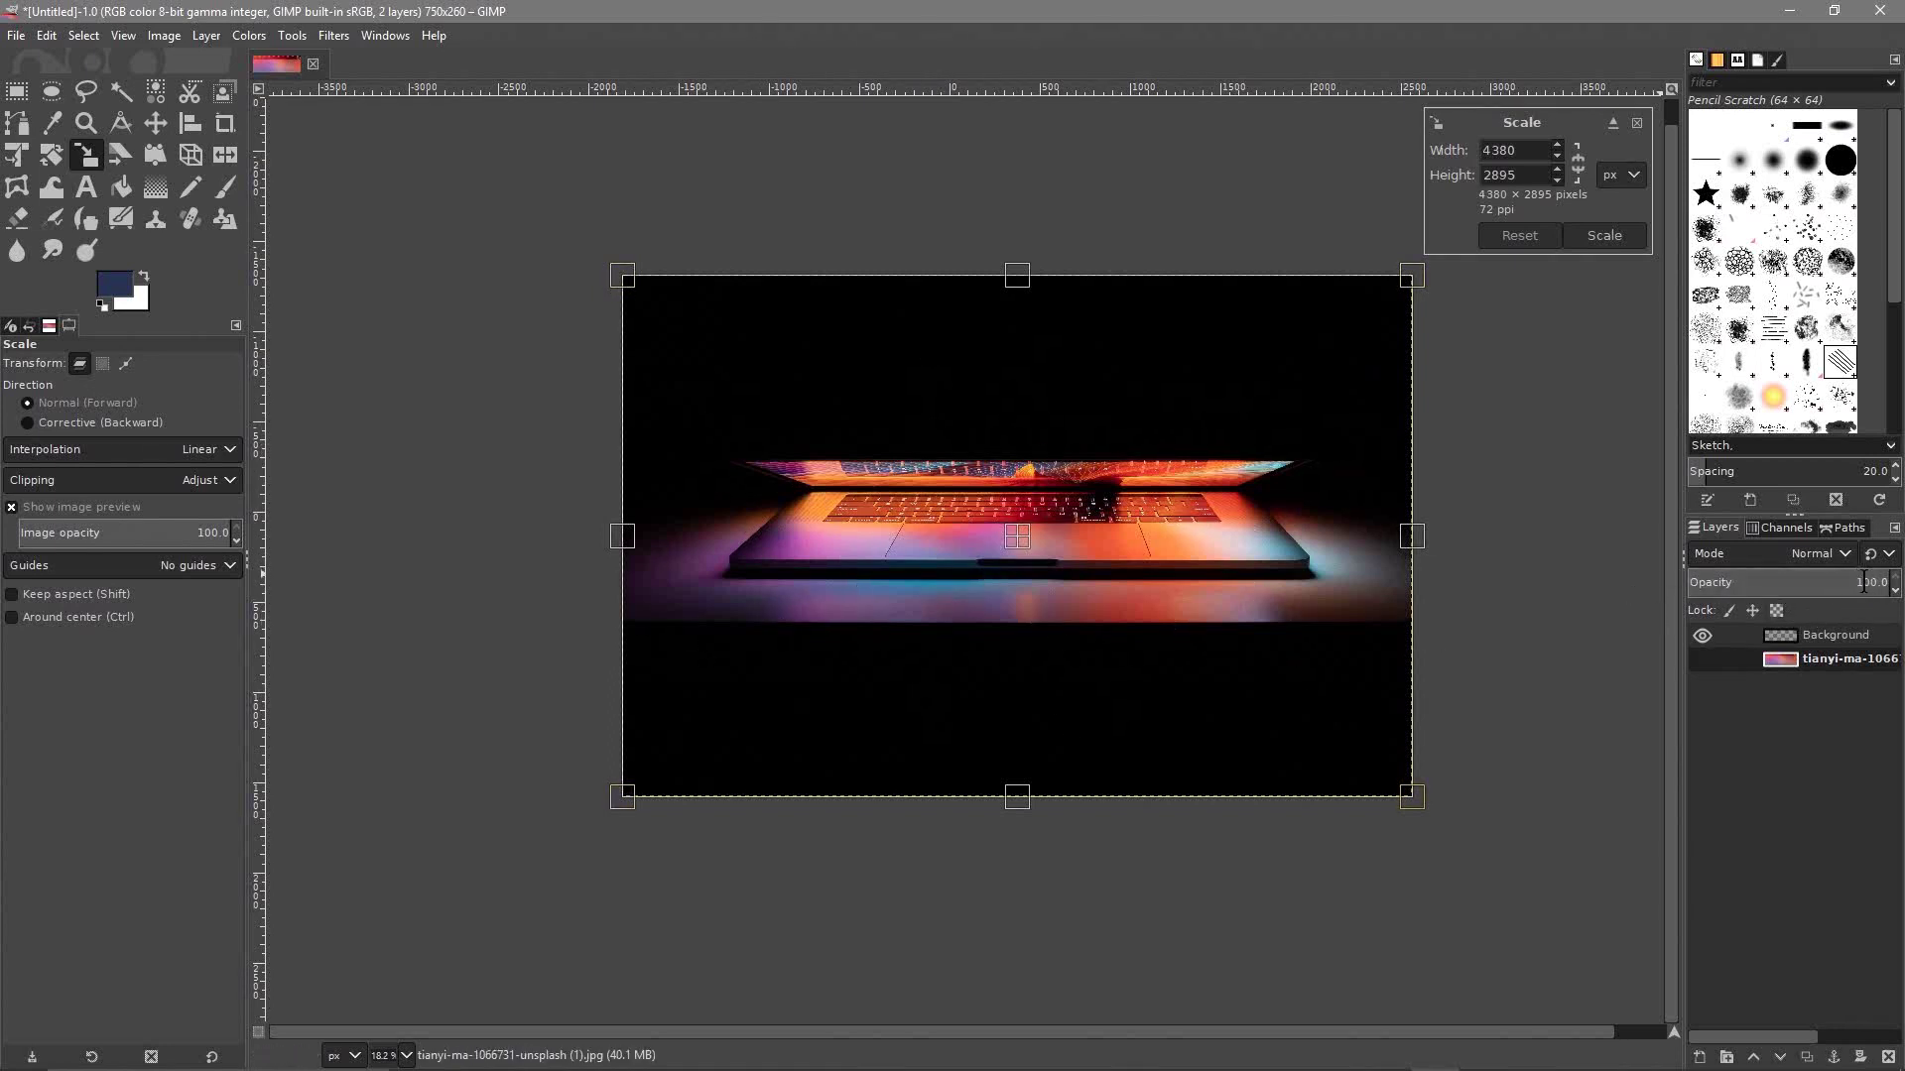
{"action": "left_click_drag", "start_coordinate": [1819, 588], "coordinate": [1790, 582]}
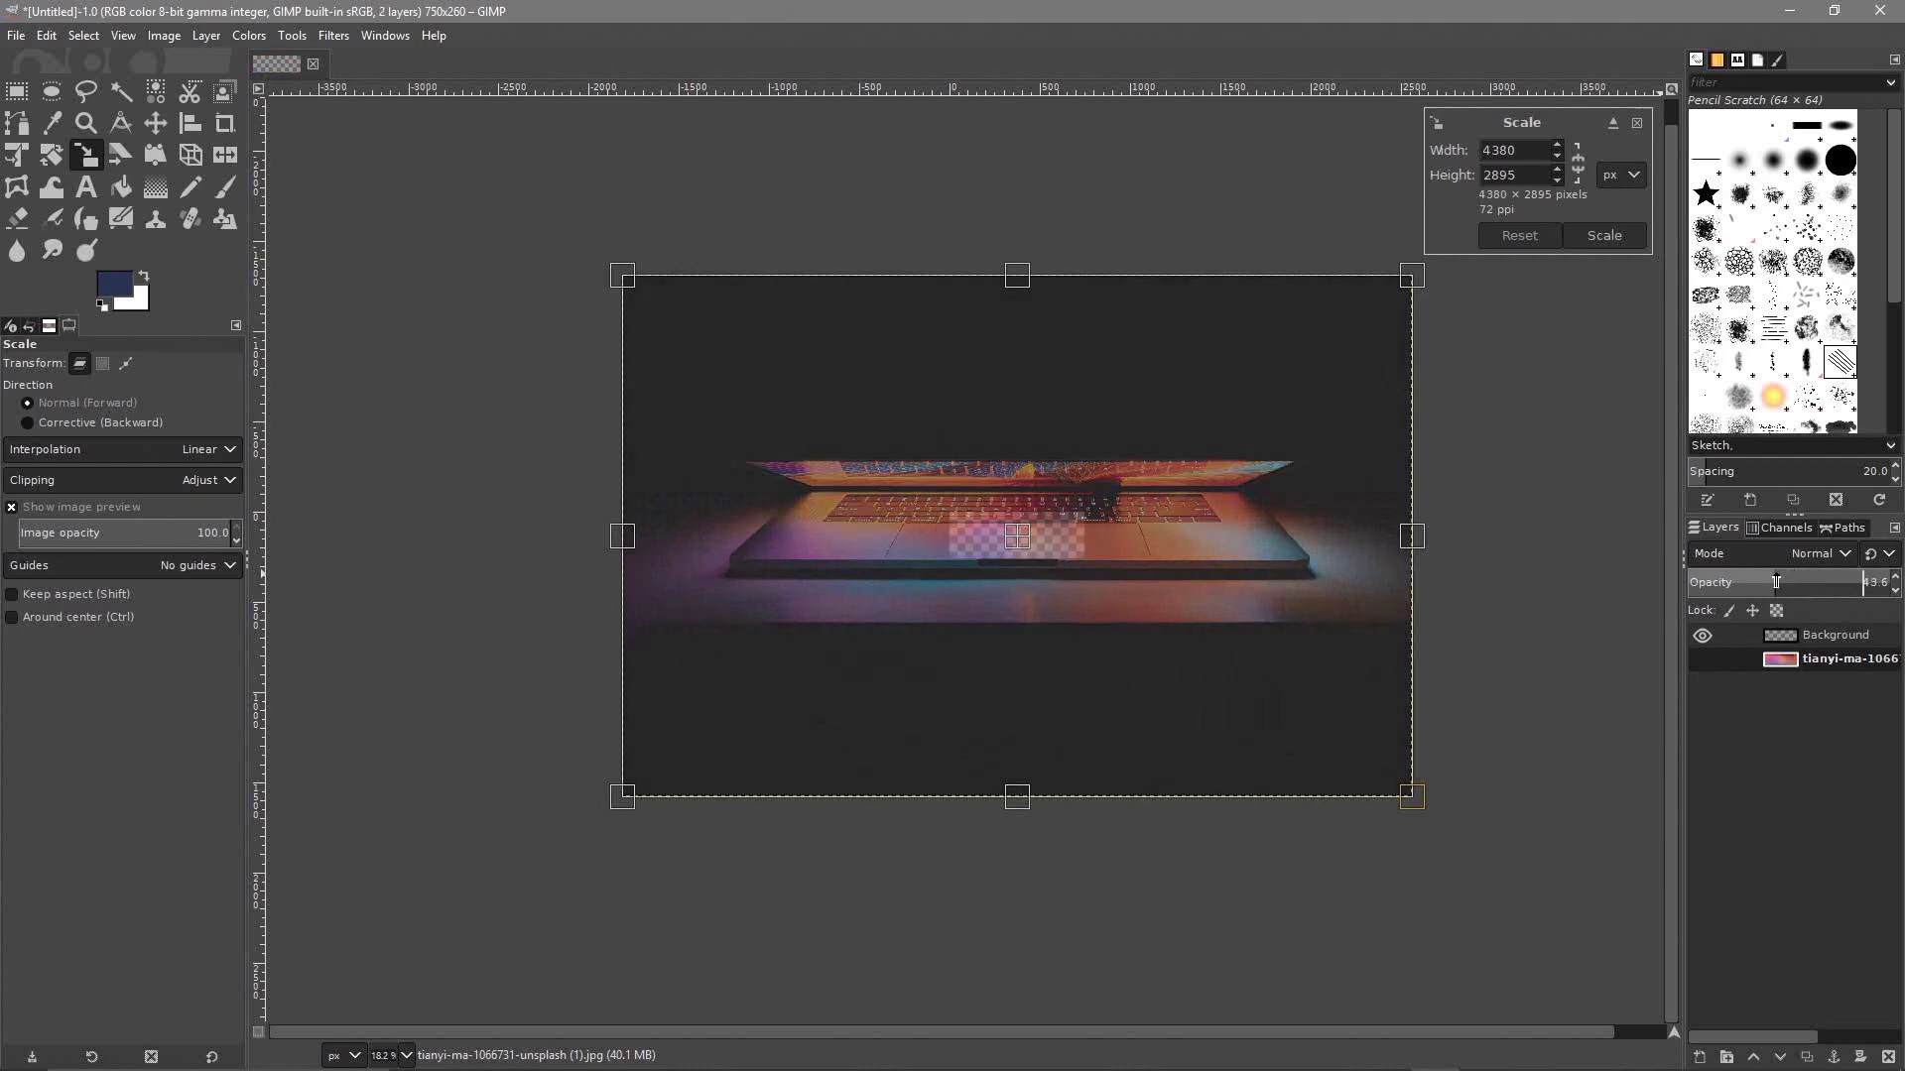
{"action": "left_click_drag", "start_coordinate": [1776, 582], "coordinate": [1748, 582]}
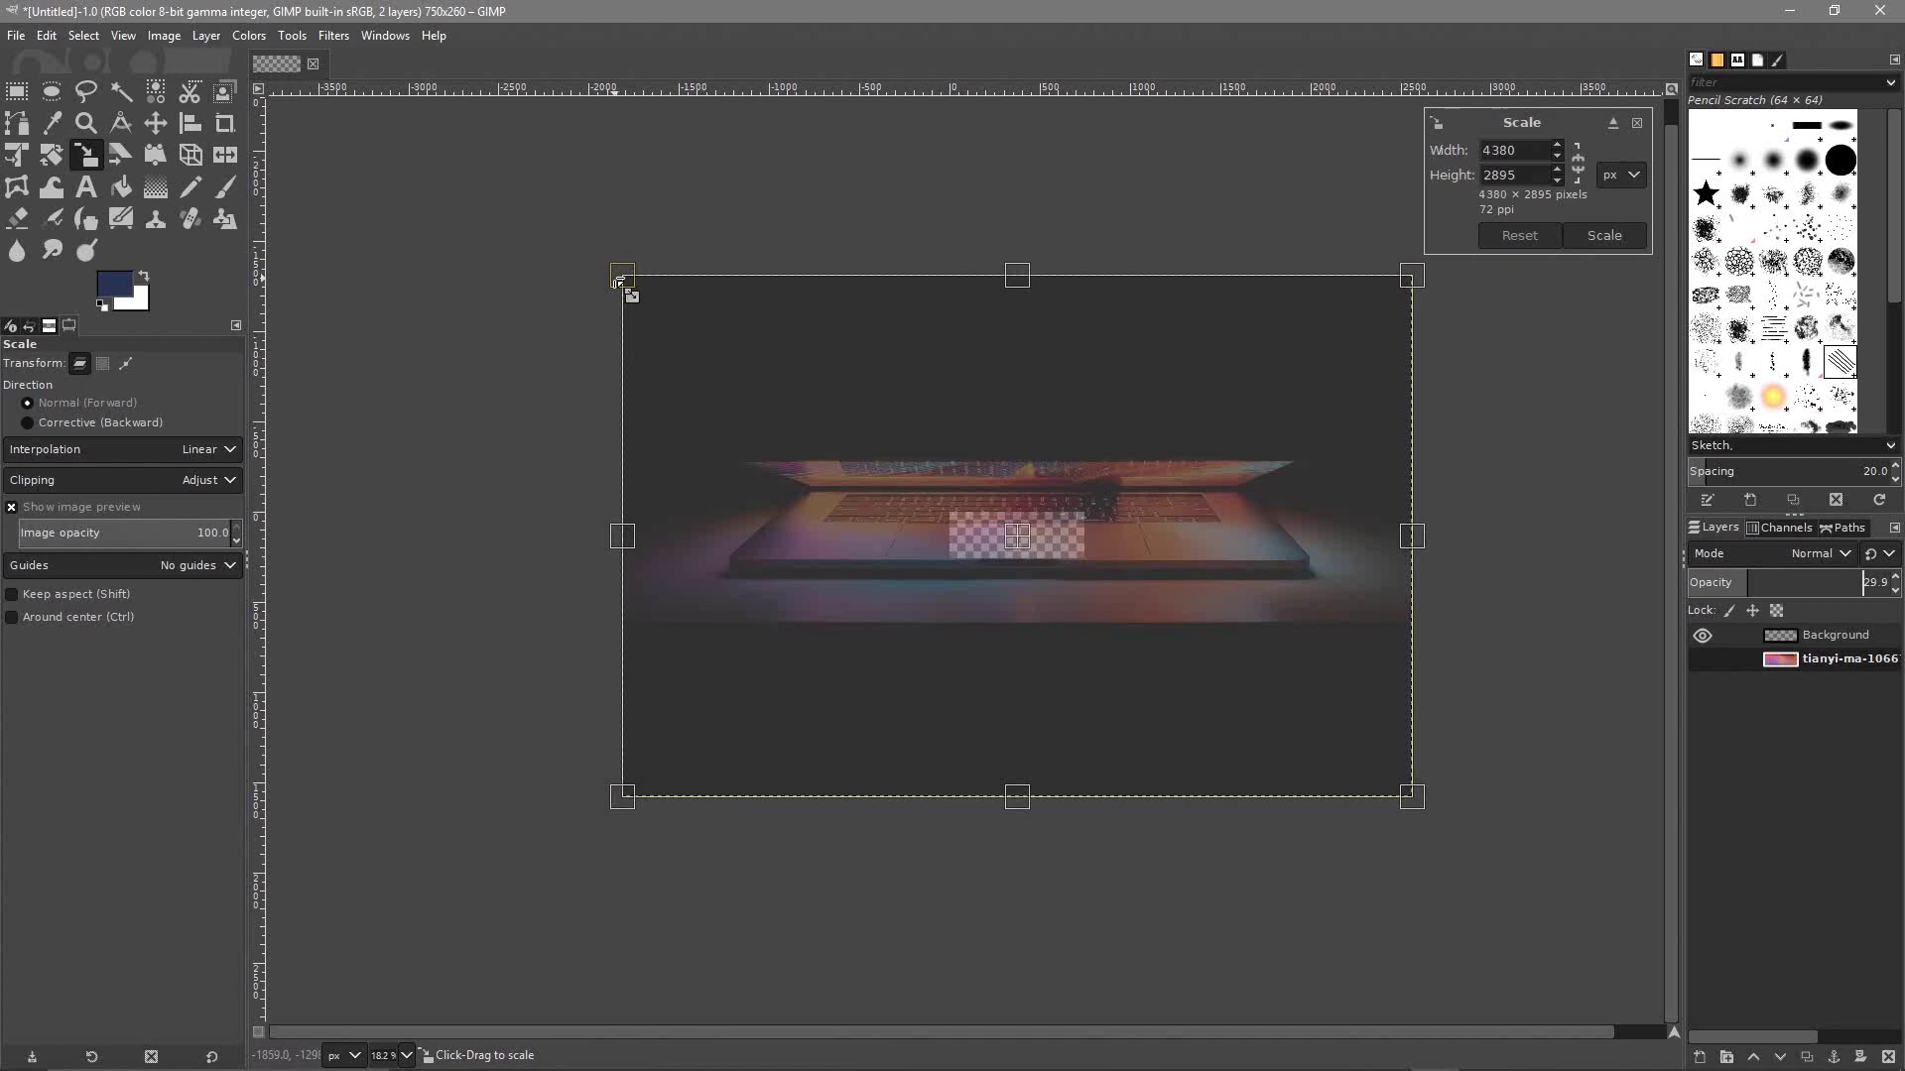
{"action": "left_click_drag", "start_coordinate": [622, 278], "coordinate": [1269, 650]}
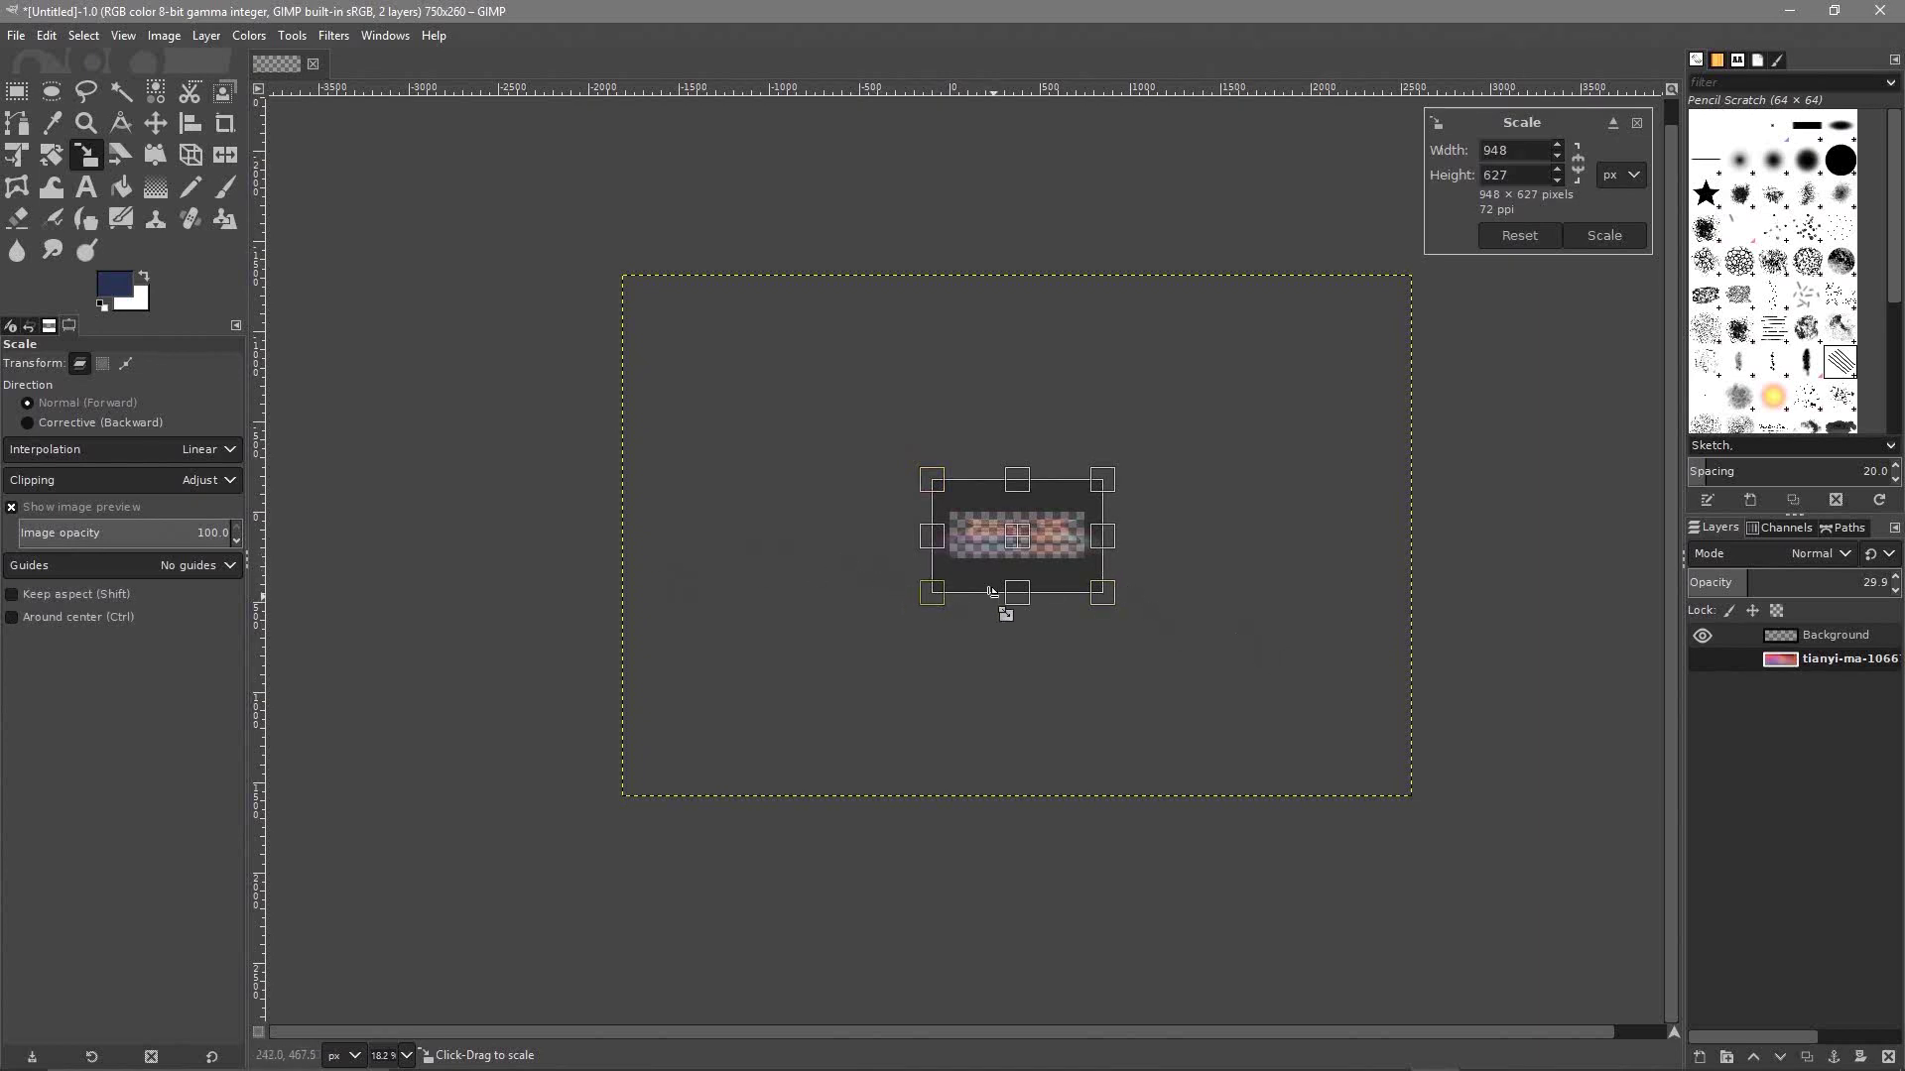
{"action": "scroll", "coordinate": [952, 598], "scroll_direction": "up", "scroll_amount": 4, "text": "ctrl"}
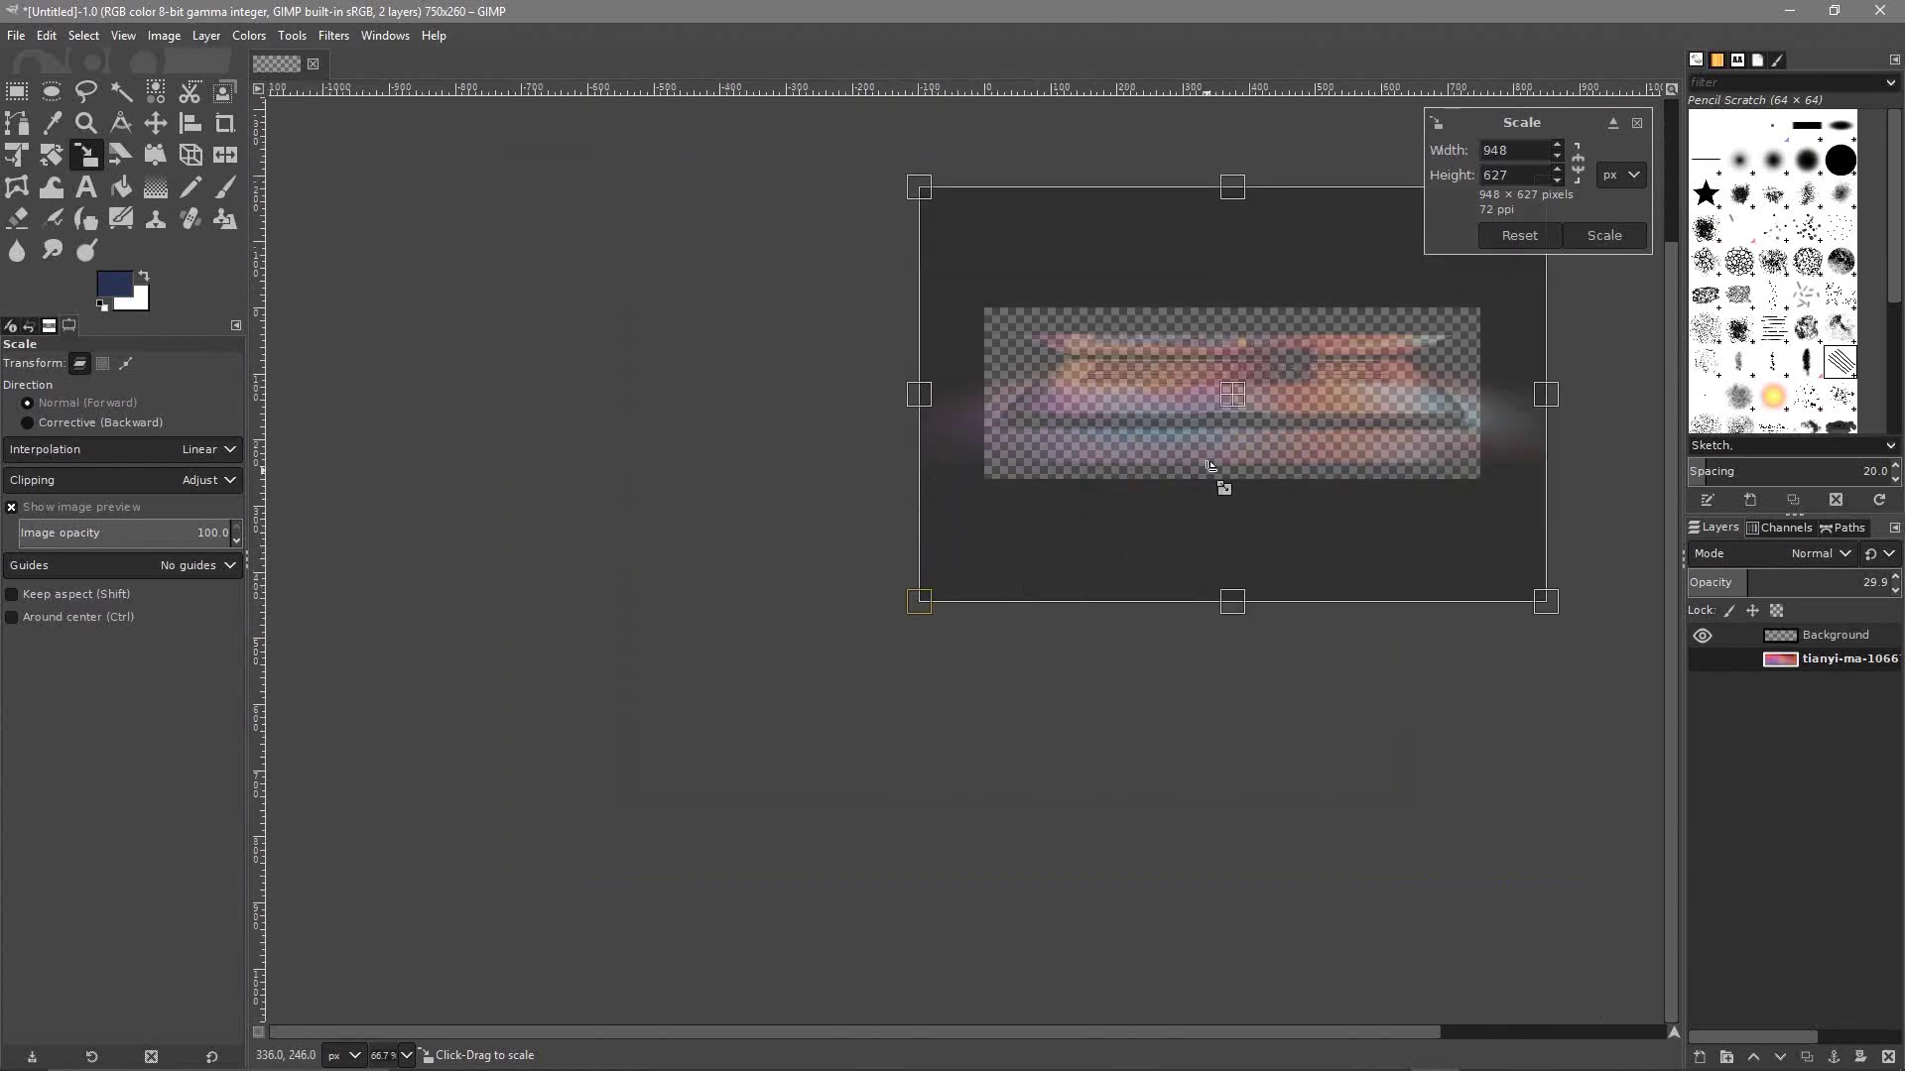
Raise opacity to 71, scale the laptop layer to 849 × 561, then restore 100% opacity
{"action": "left_click_drag", "start_coordinate": [1206, 469], "coordinate": [962, 659]}
{"action": "scroll", "coordinate": [954, 651], "scroll_direction": "up", "scroll_amount": 2, "text": "ctrl"}
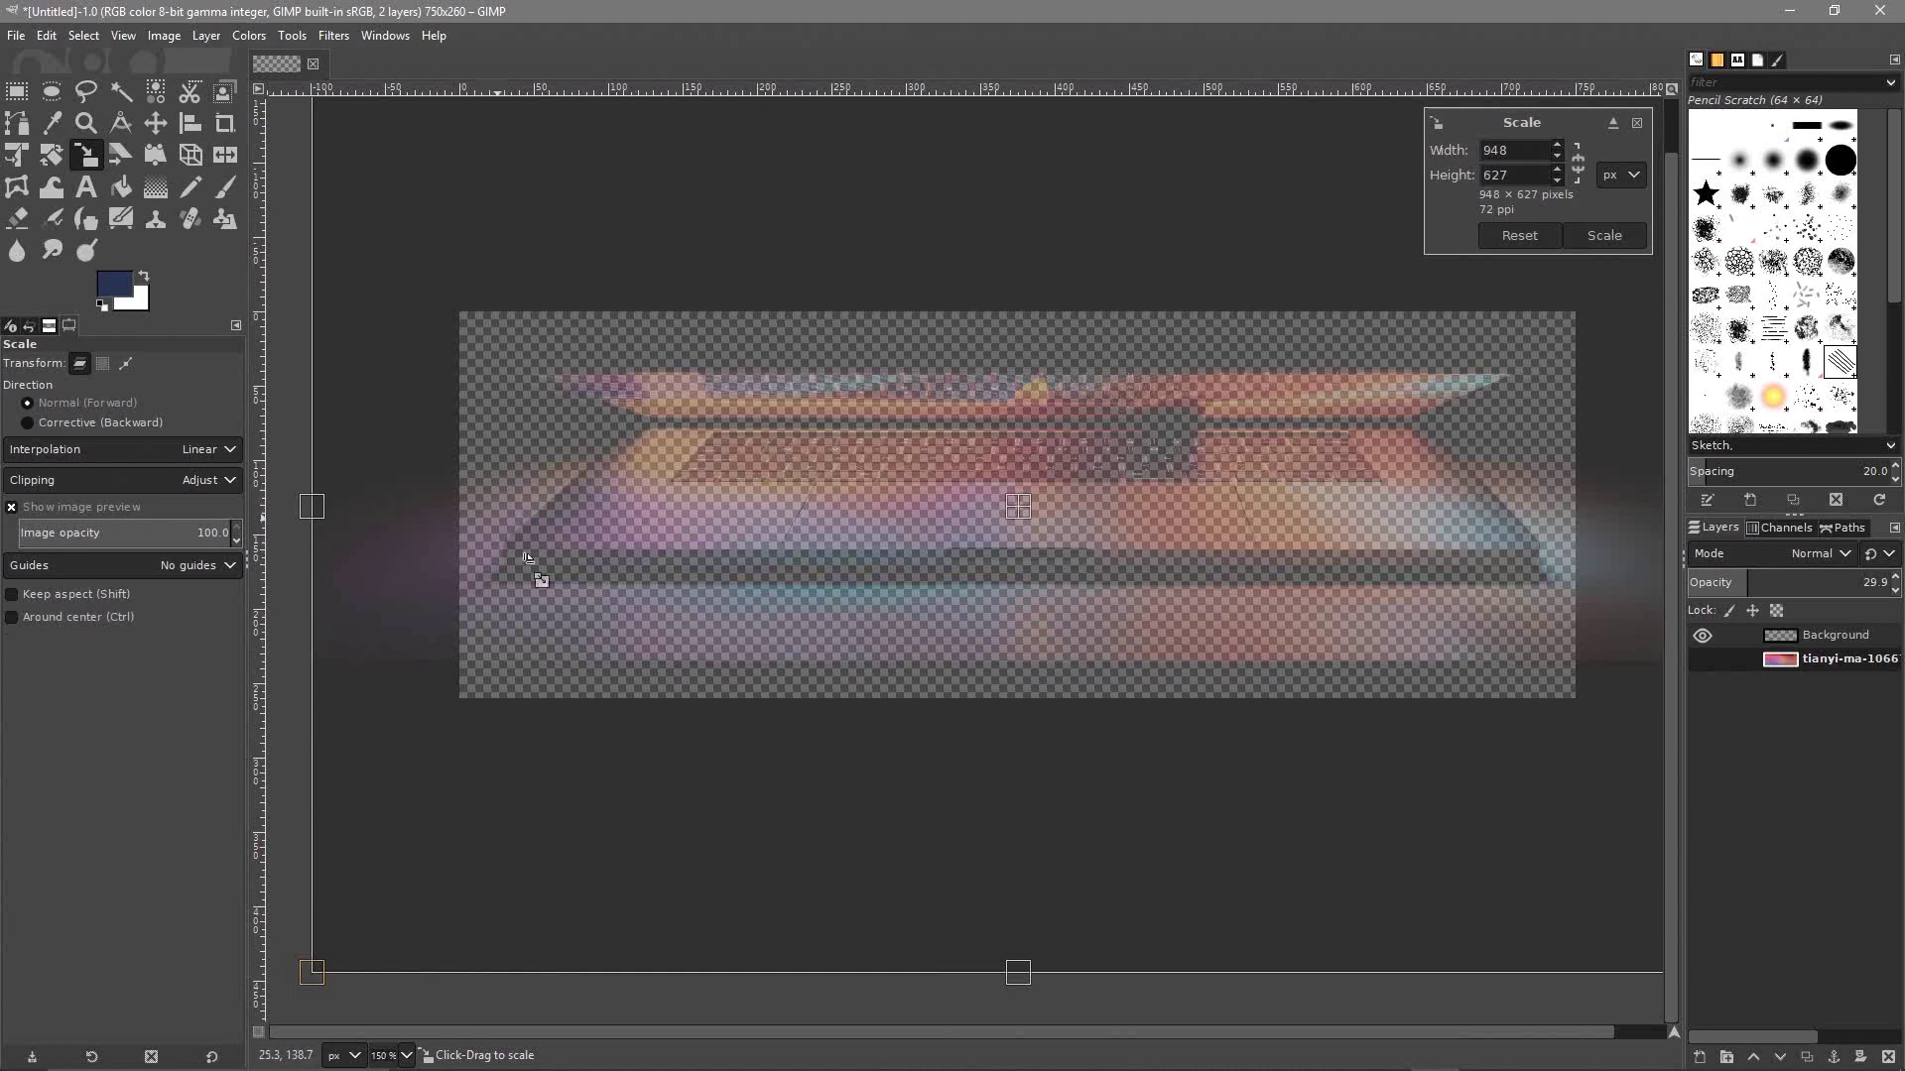
{"action": "left_click", "coordinate": [1802, 583]}
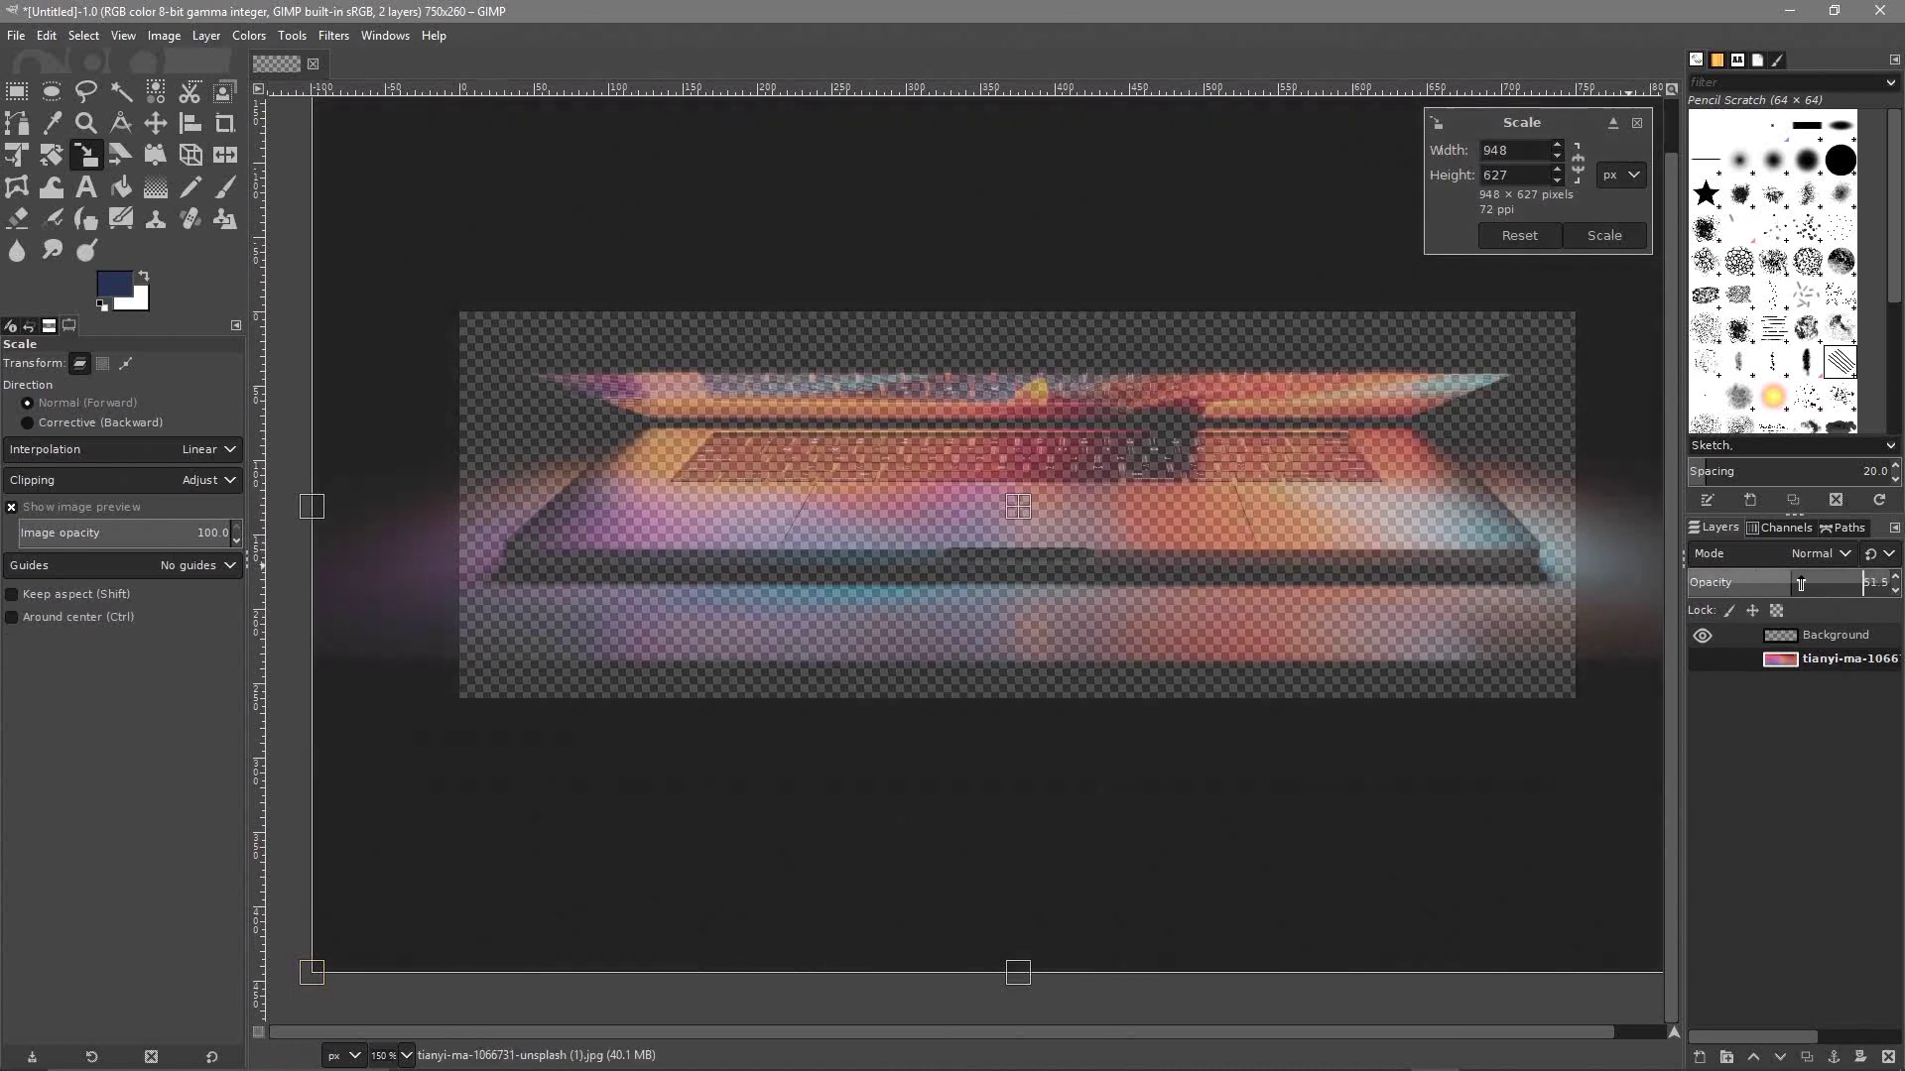
{"action": "left_click_drag", "start_coordinate": [1802, 584], "coordinate": [1832, 584]}
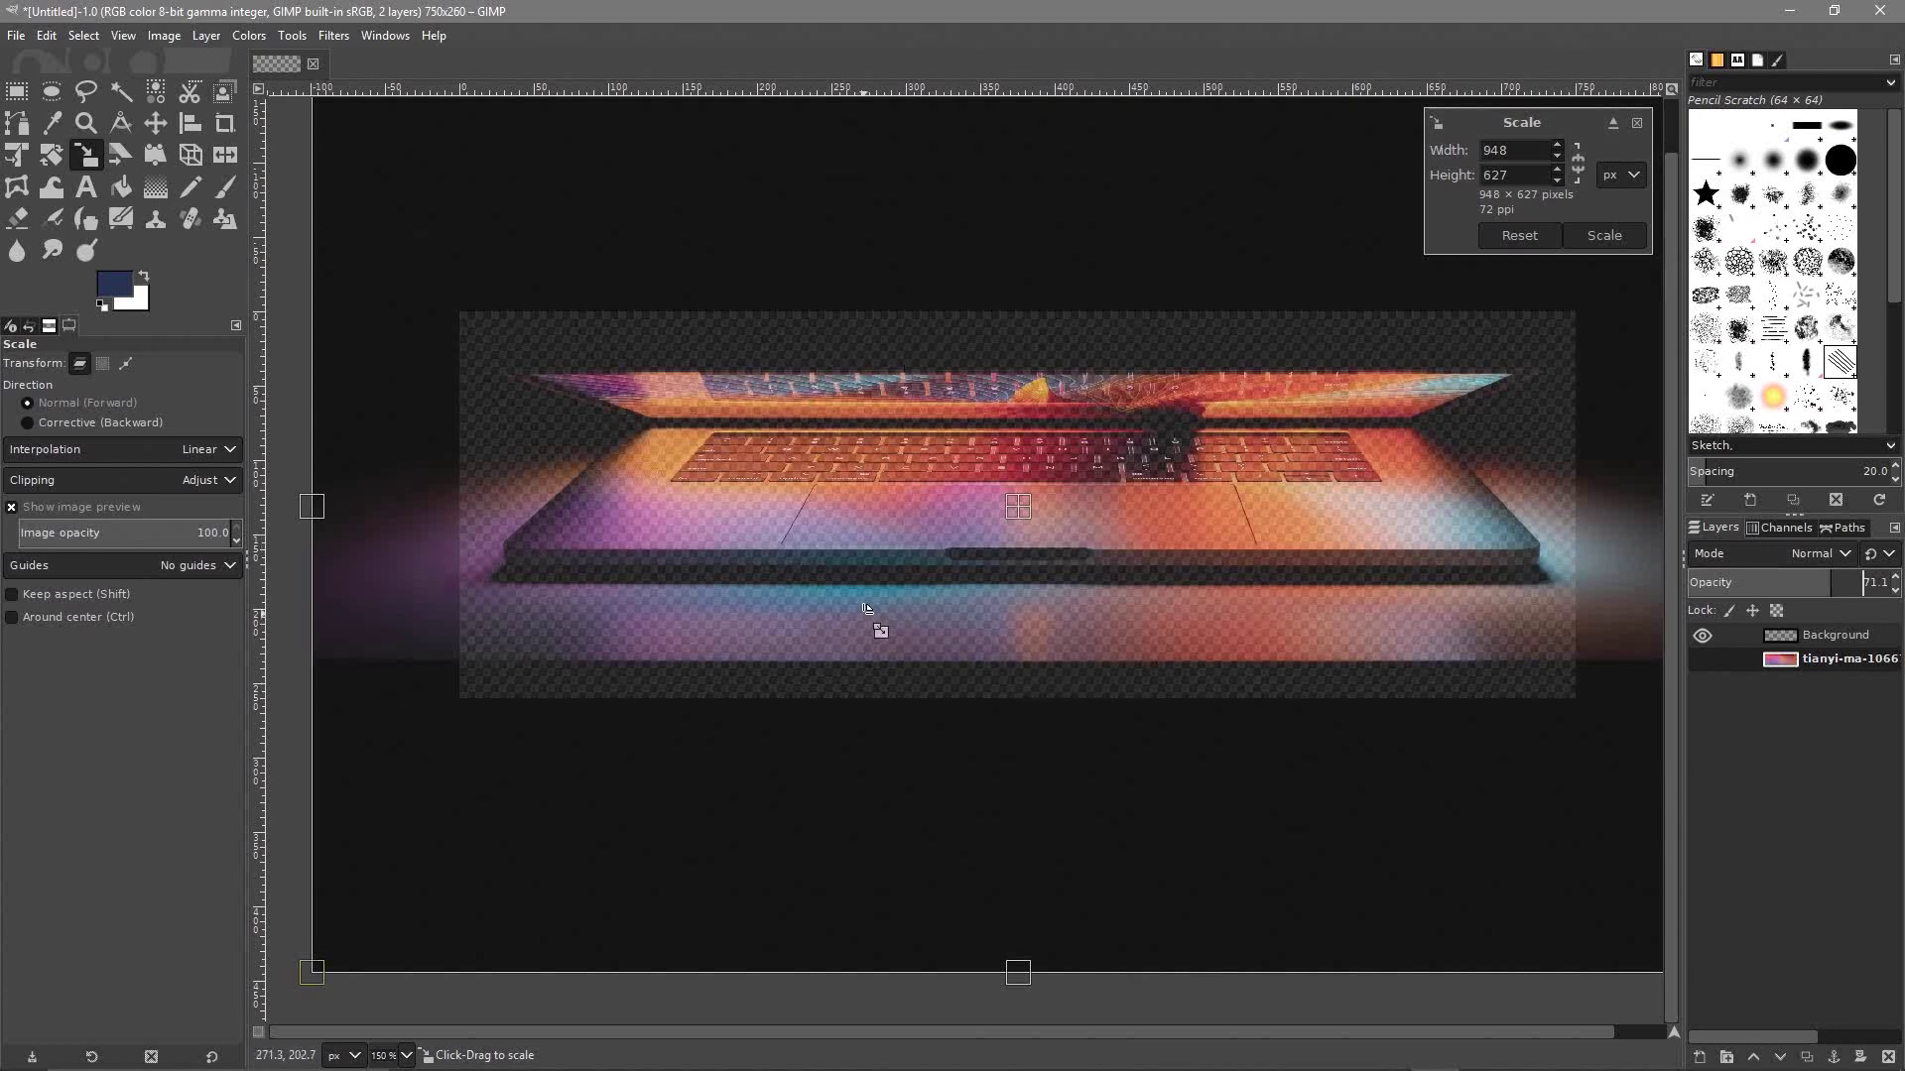
{"action": "scroll", "coordinate": [714, 553], "scroll_direction": "down", "scroll_amount": 1, "text": "ctrl"}
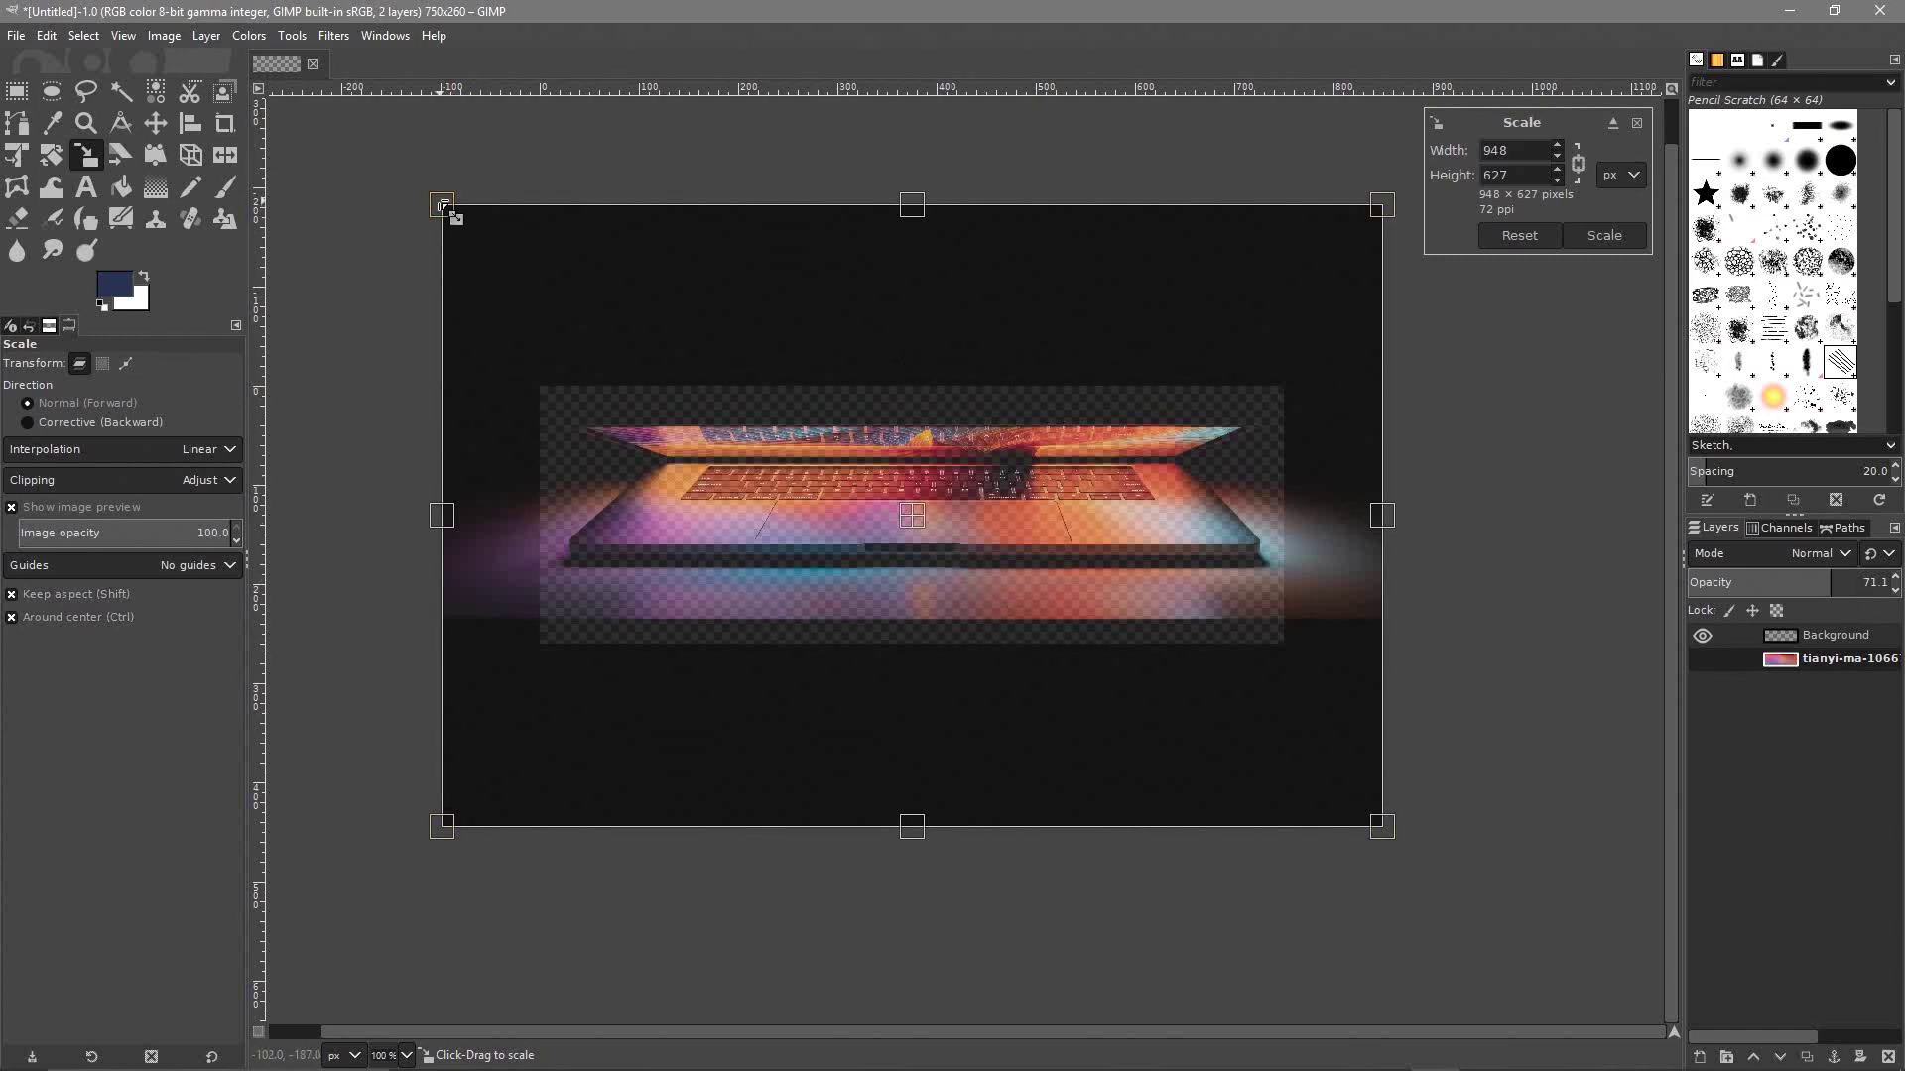
{"action": "left_click_drag", "start_coordinate": [444, 205], "coordinate": [541, 275]}
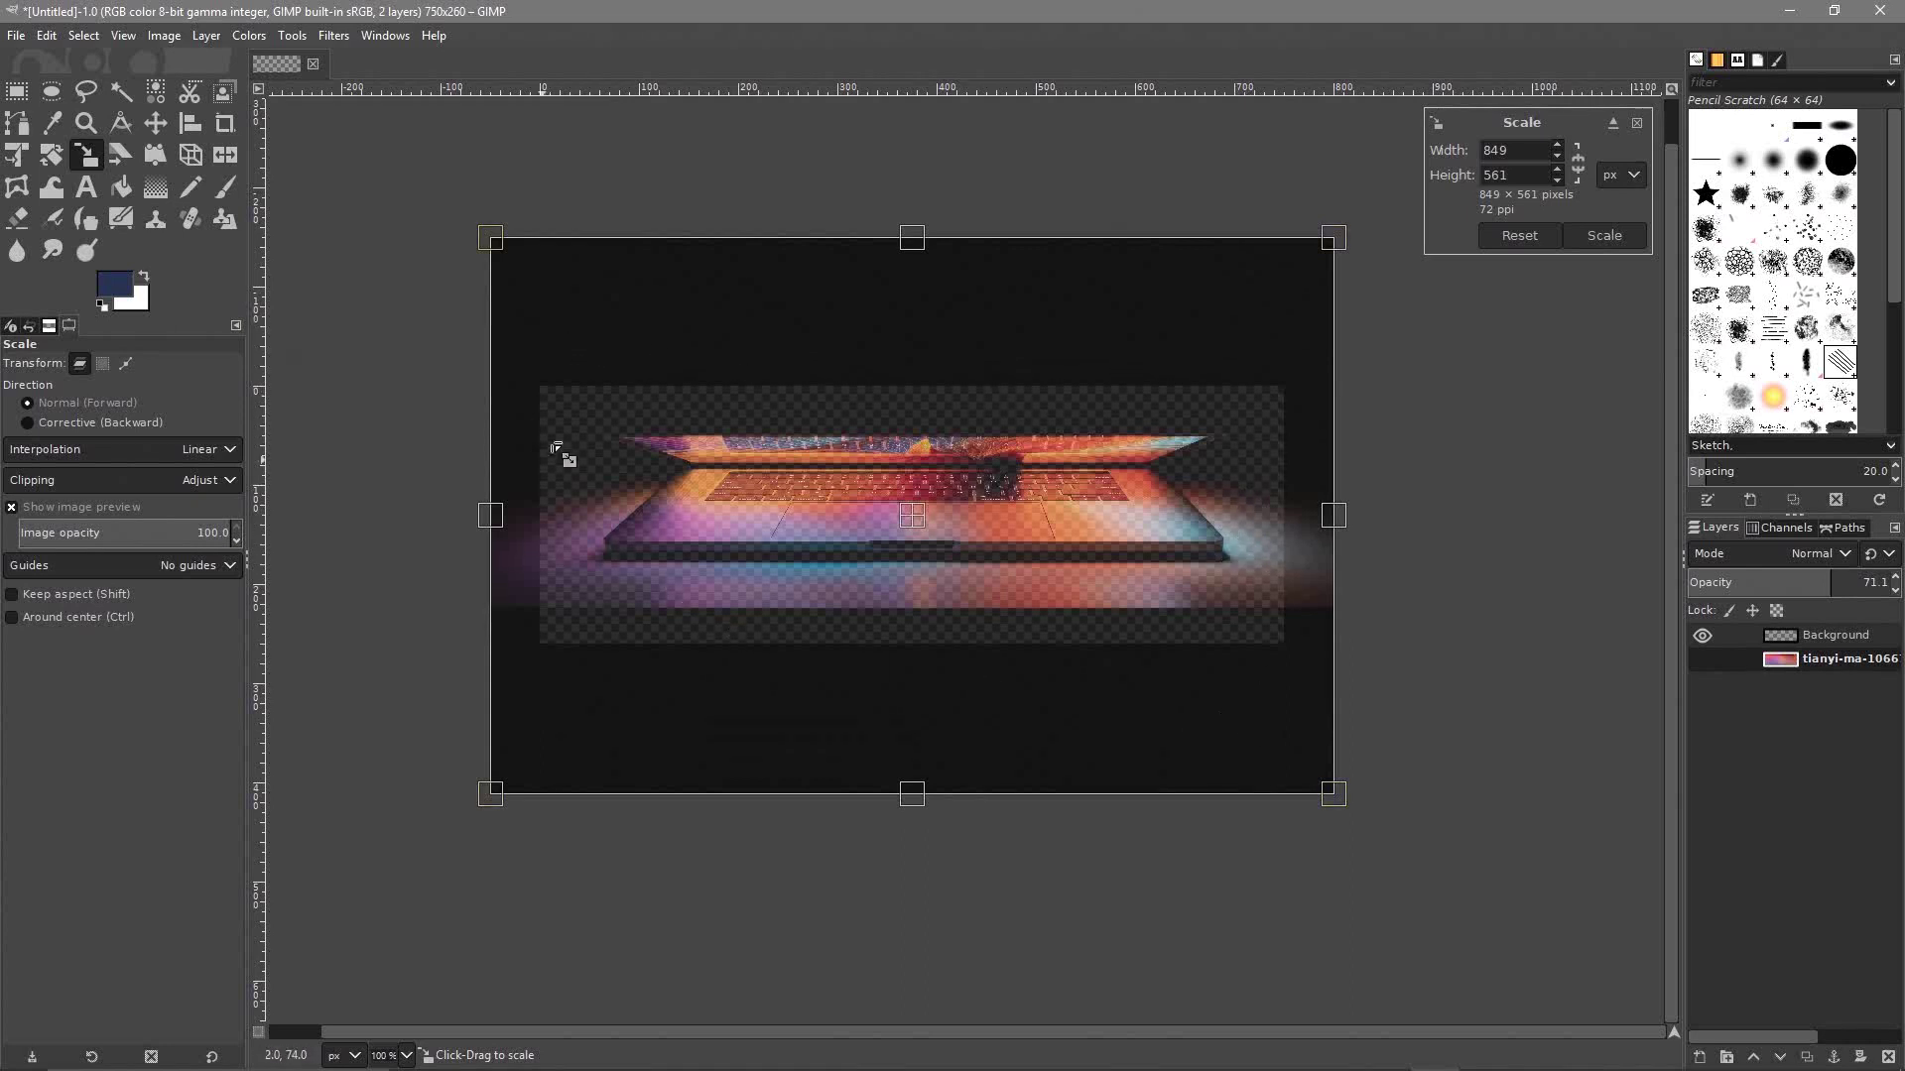
{"action": "left_click", "coordinate": [1608, 237]}
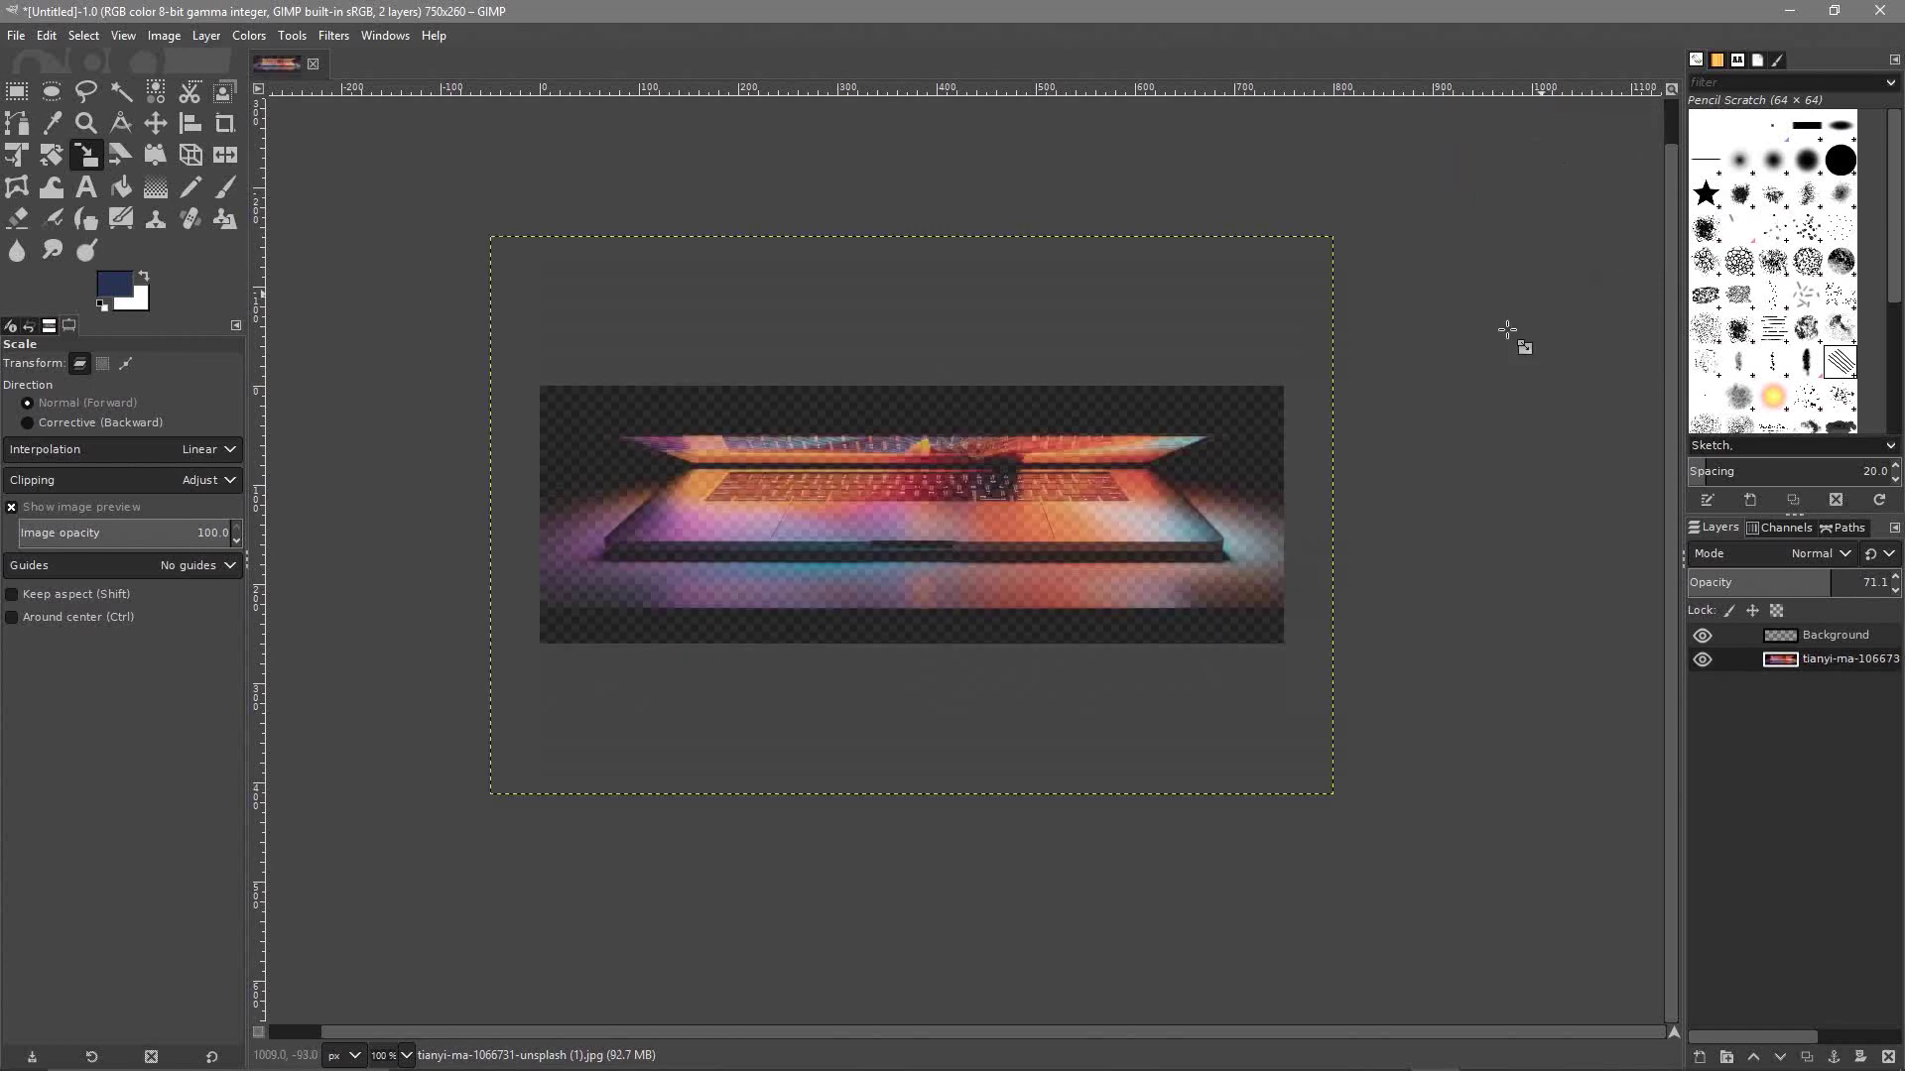
{"action": "left_click_drag", "start_coordinate": [1824, 586], "coordinate": [1890, 585]}
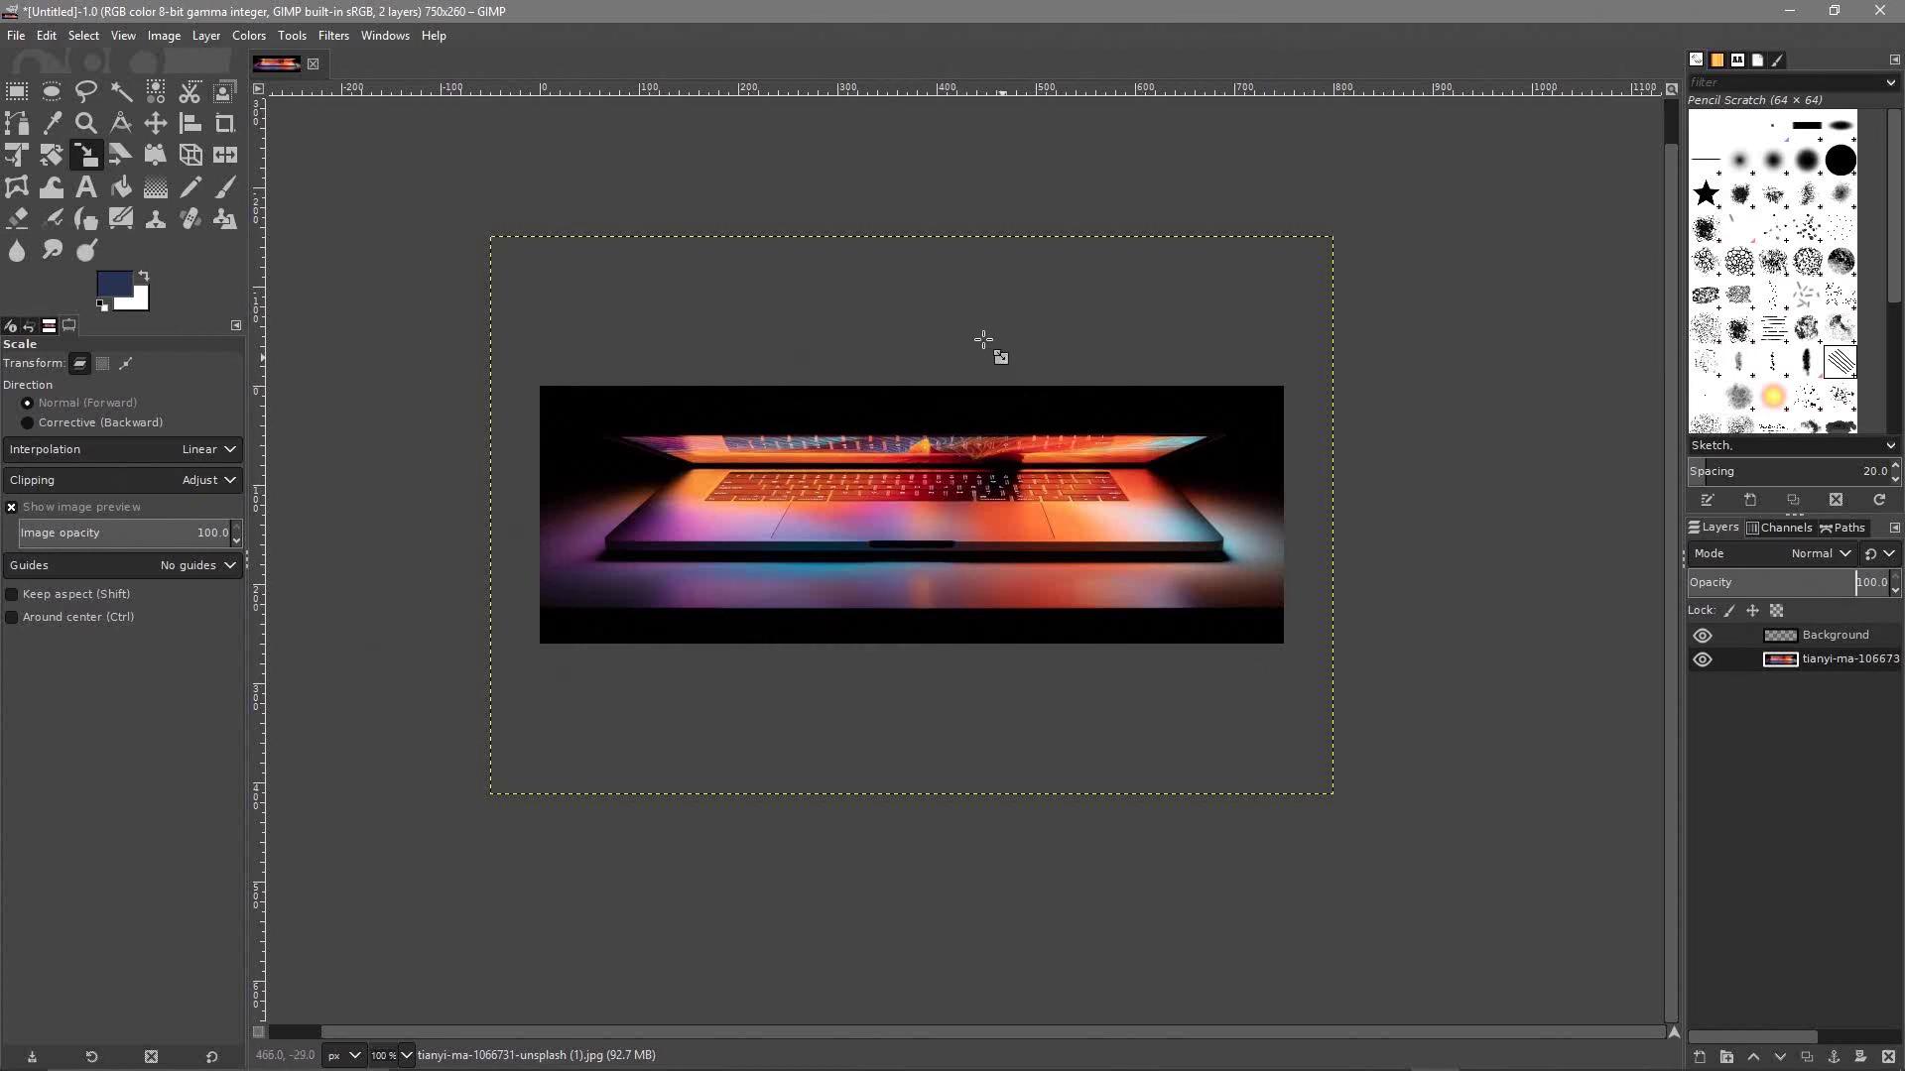
Export the crop as JPEG 'sample-crop-01.jpg' at quality 77 into the How to crop image using GIMP folder
{"action": "left_click", "coordinate": [17, 37]}
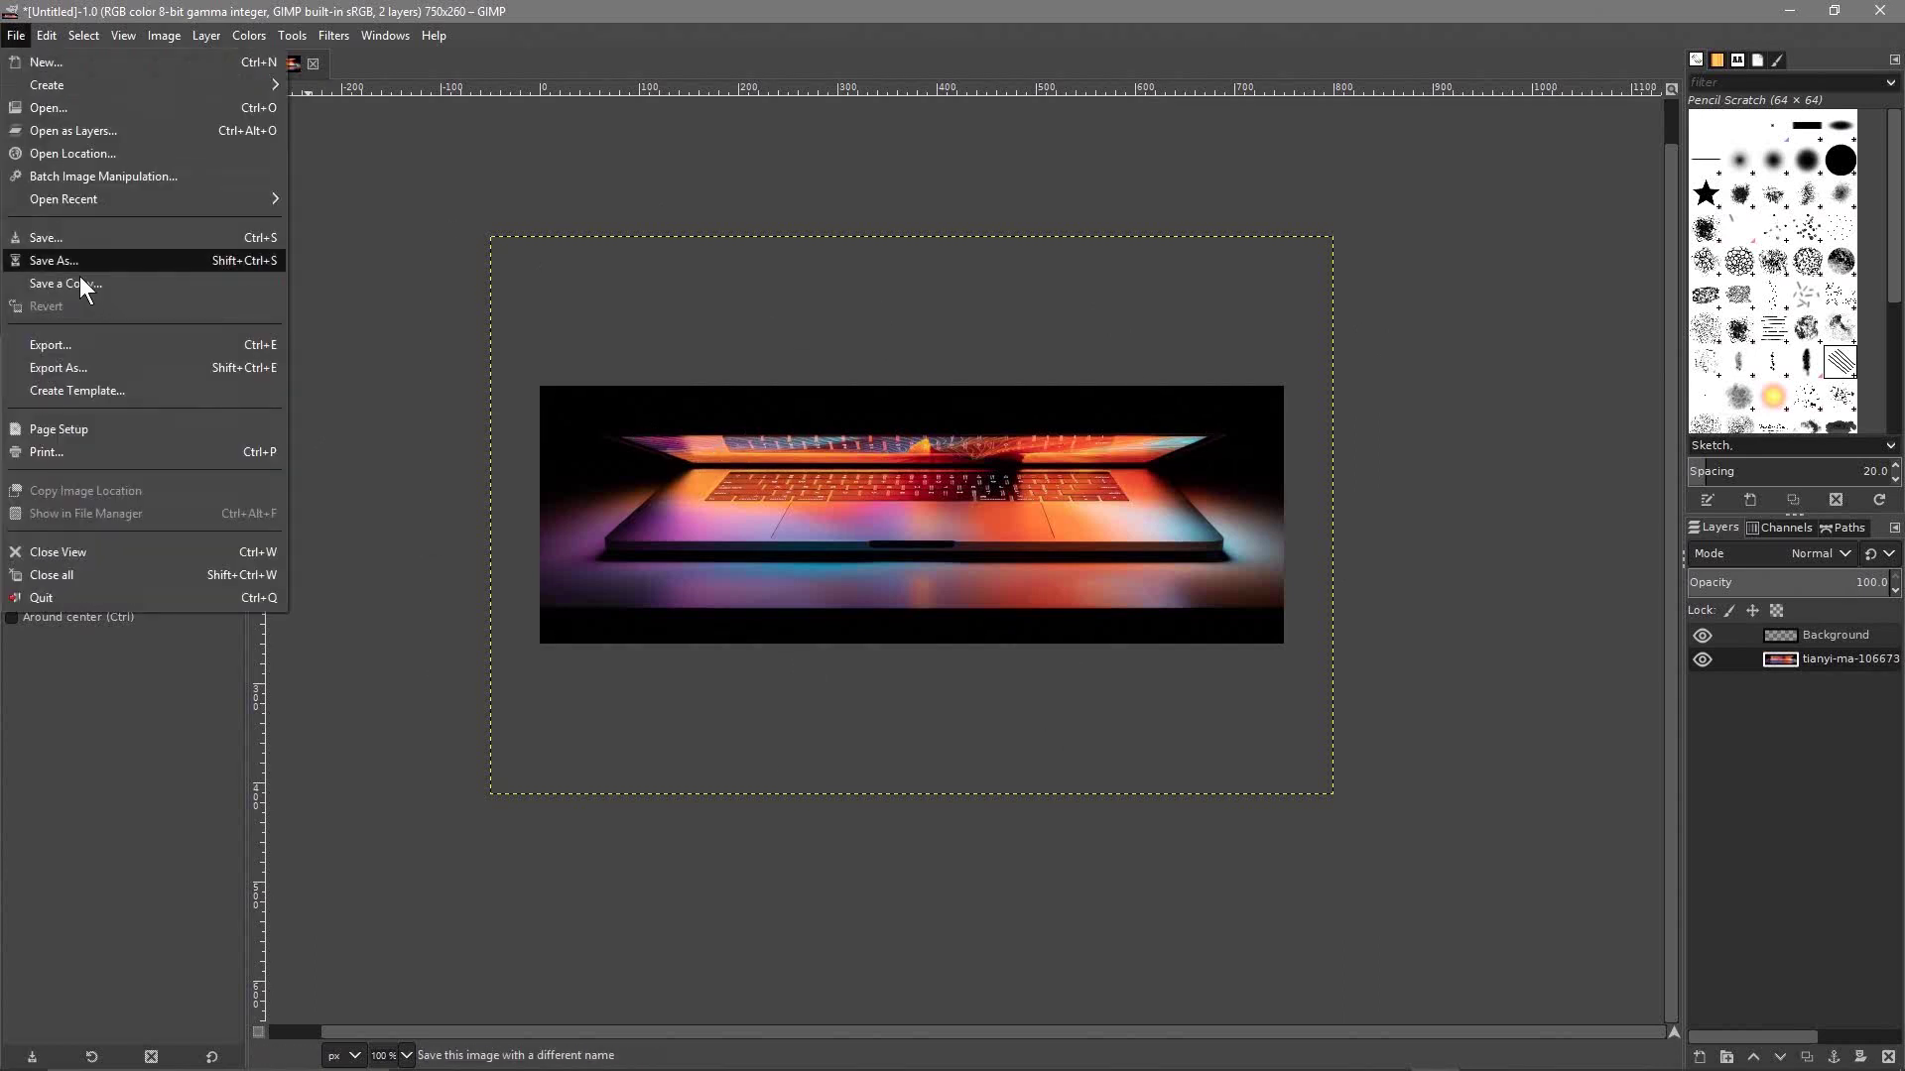
{"action": "left_click", "coordinate": [63, 360]}
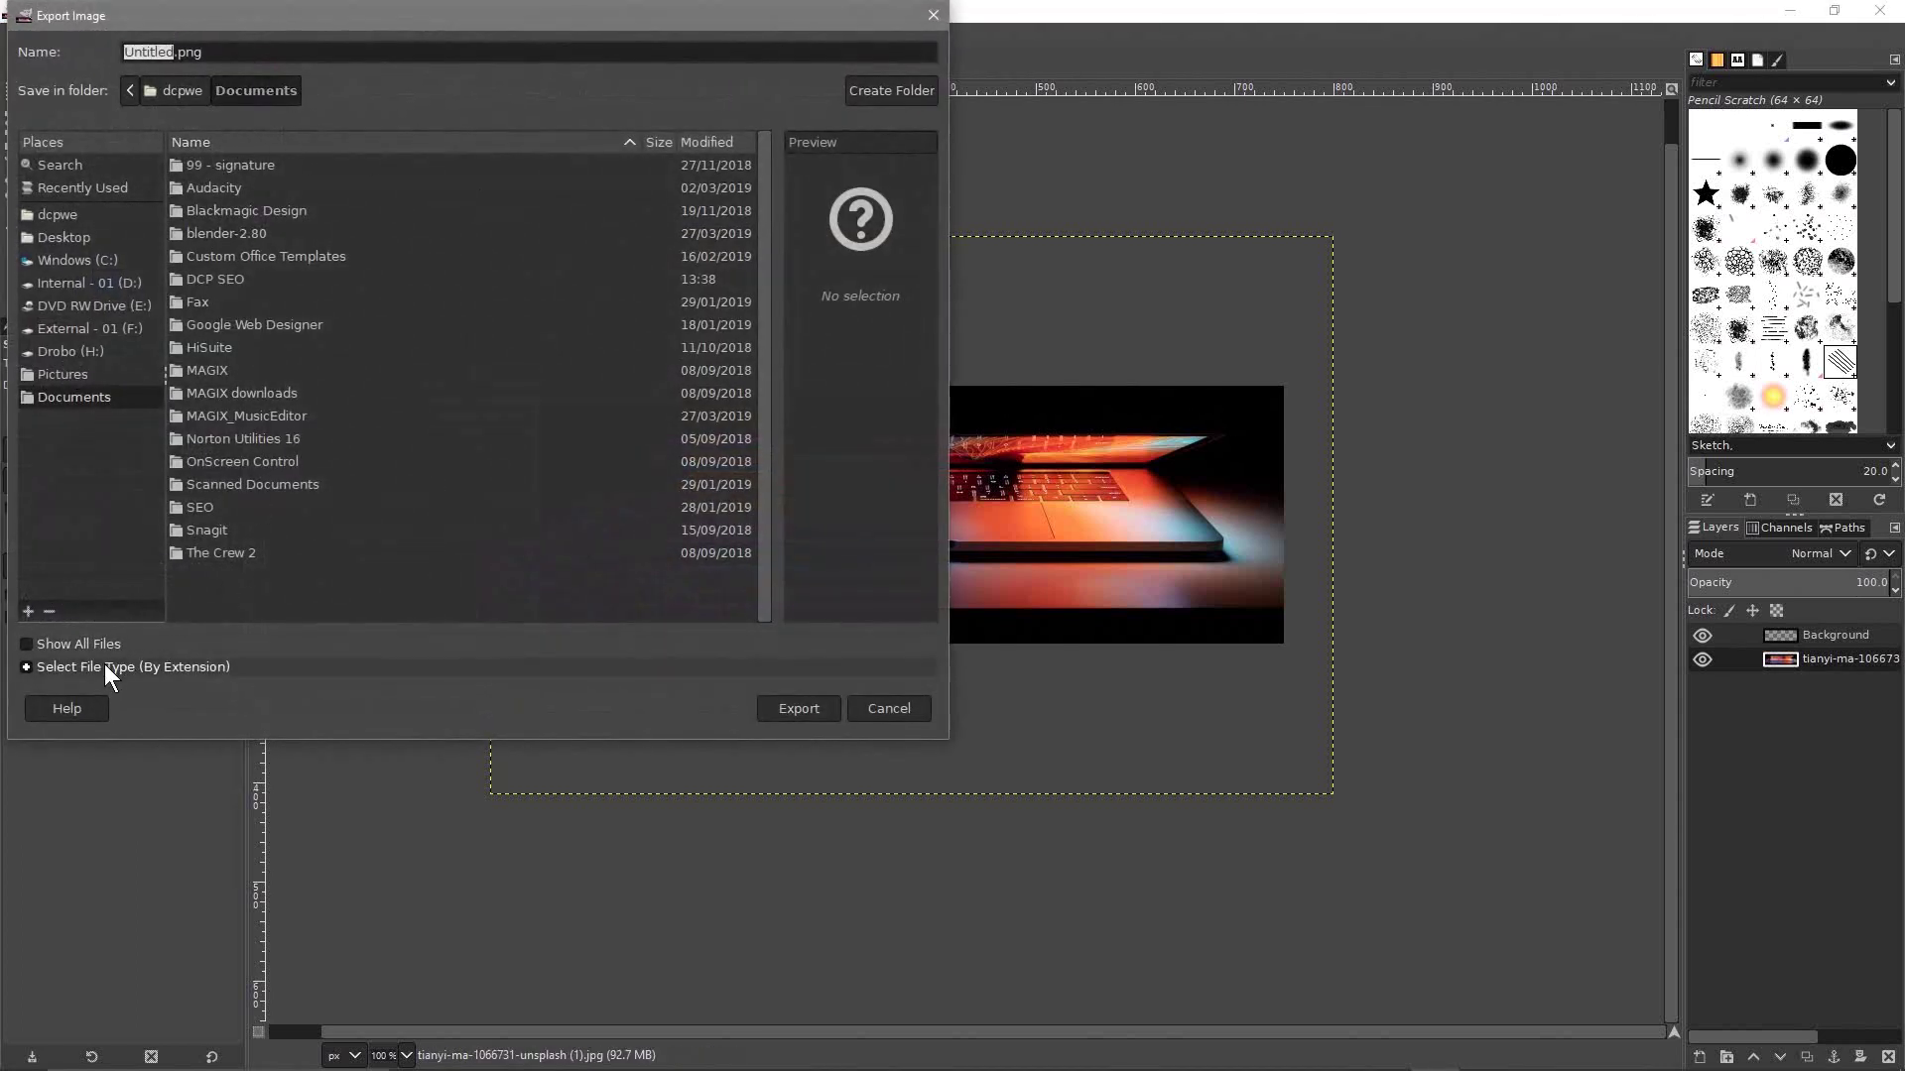
{"action": "left_click", "coordinate": [105, 666]}
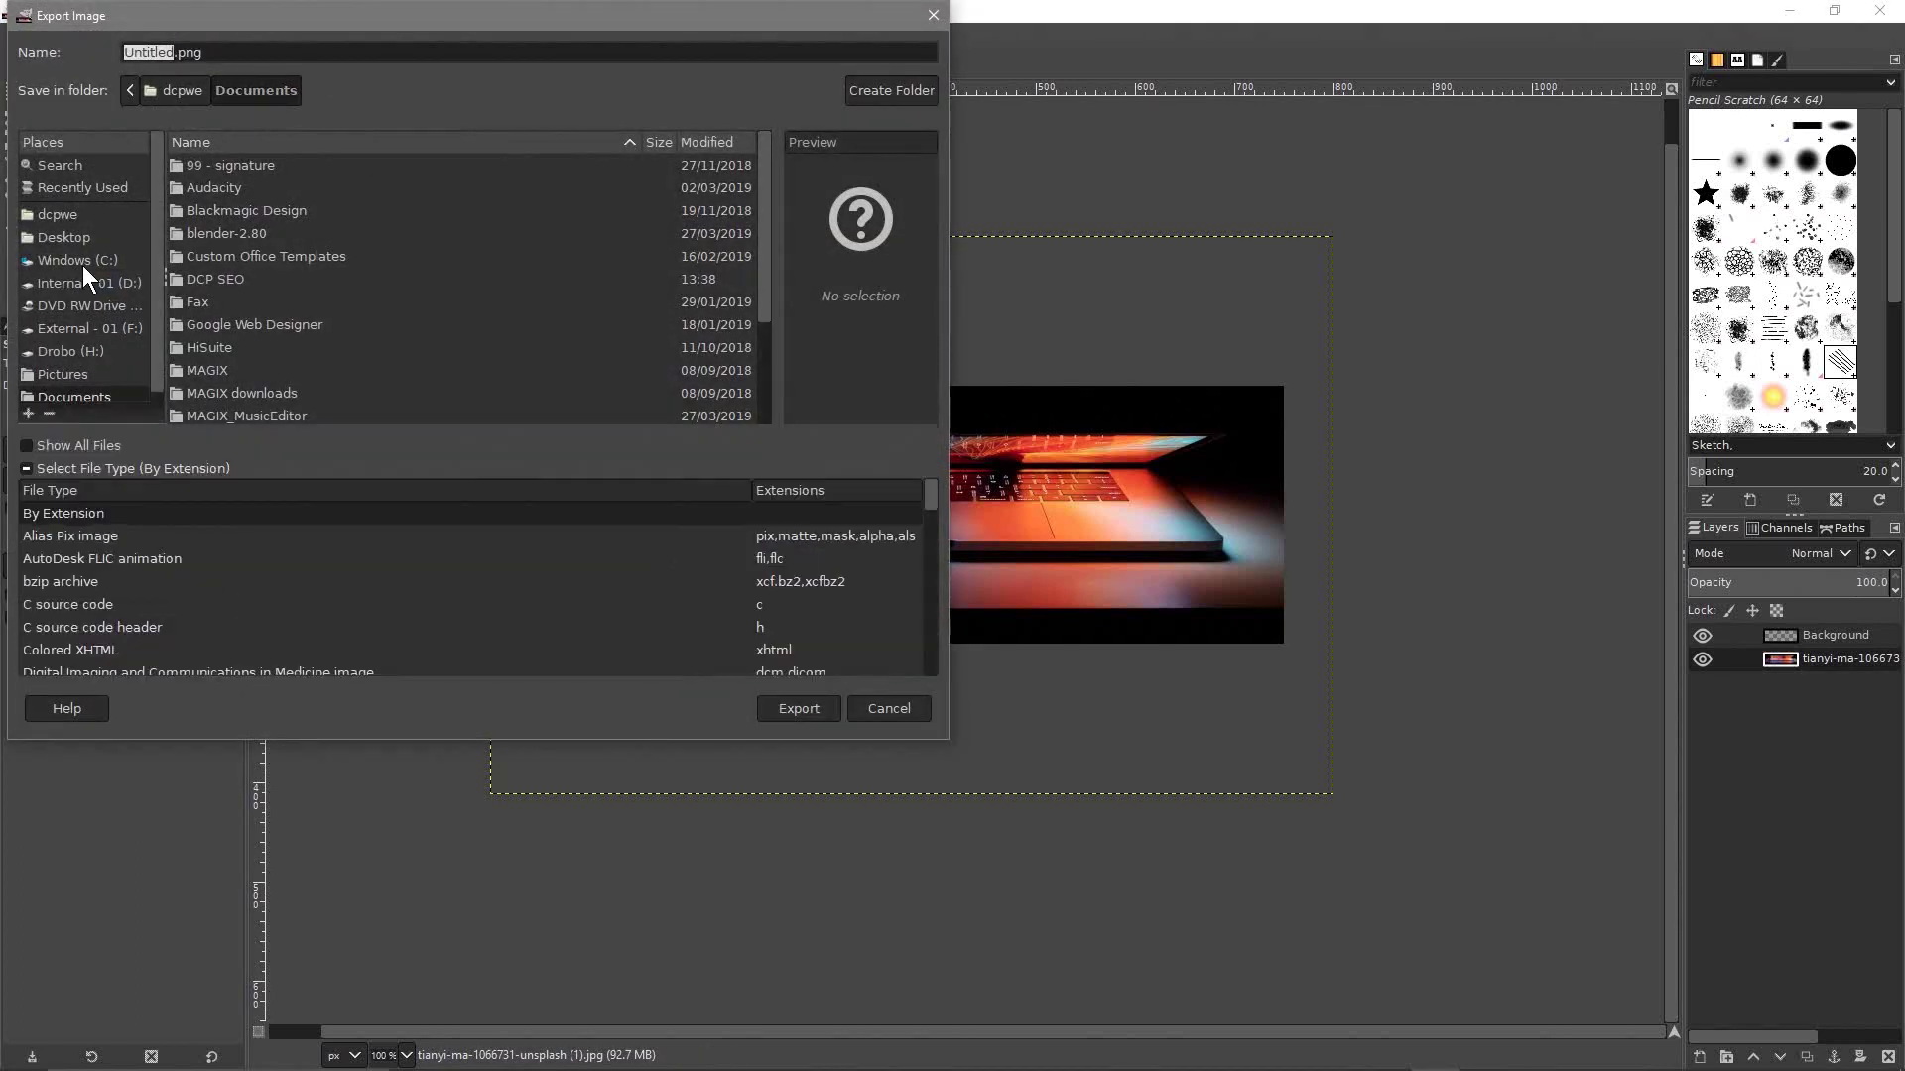
{"action": "left_click", "coordinate": [61, 238]}
{"action": "double_click", "coordinate": [258, 211]}
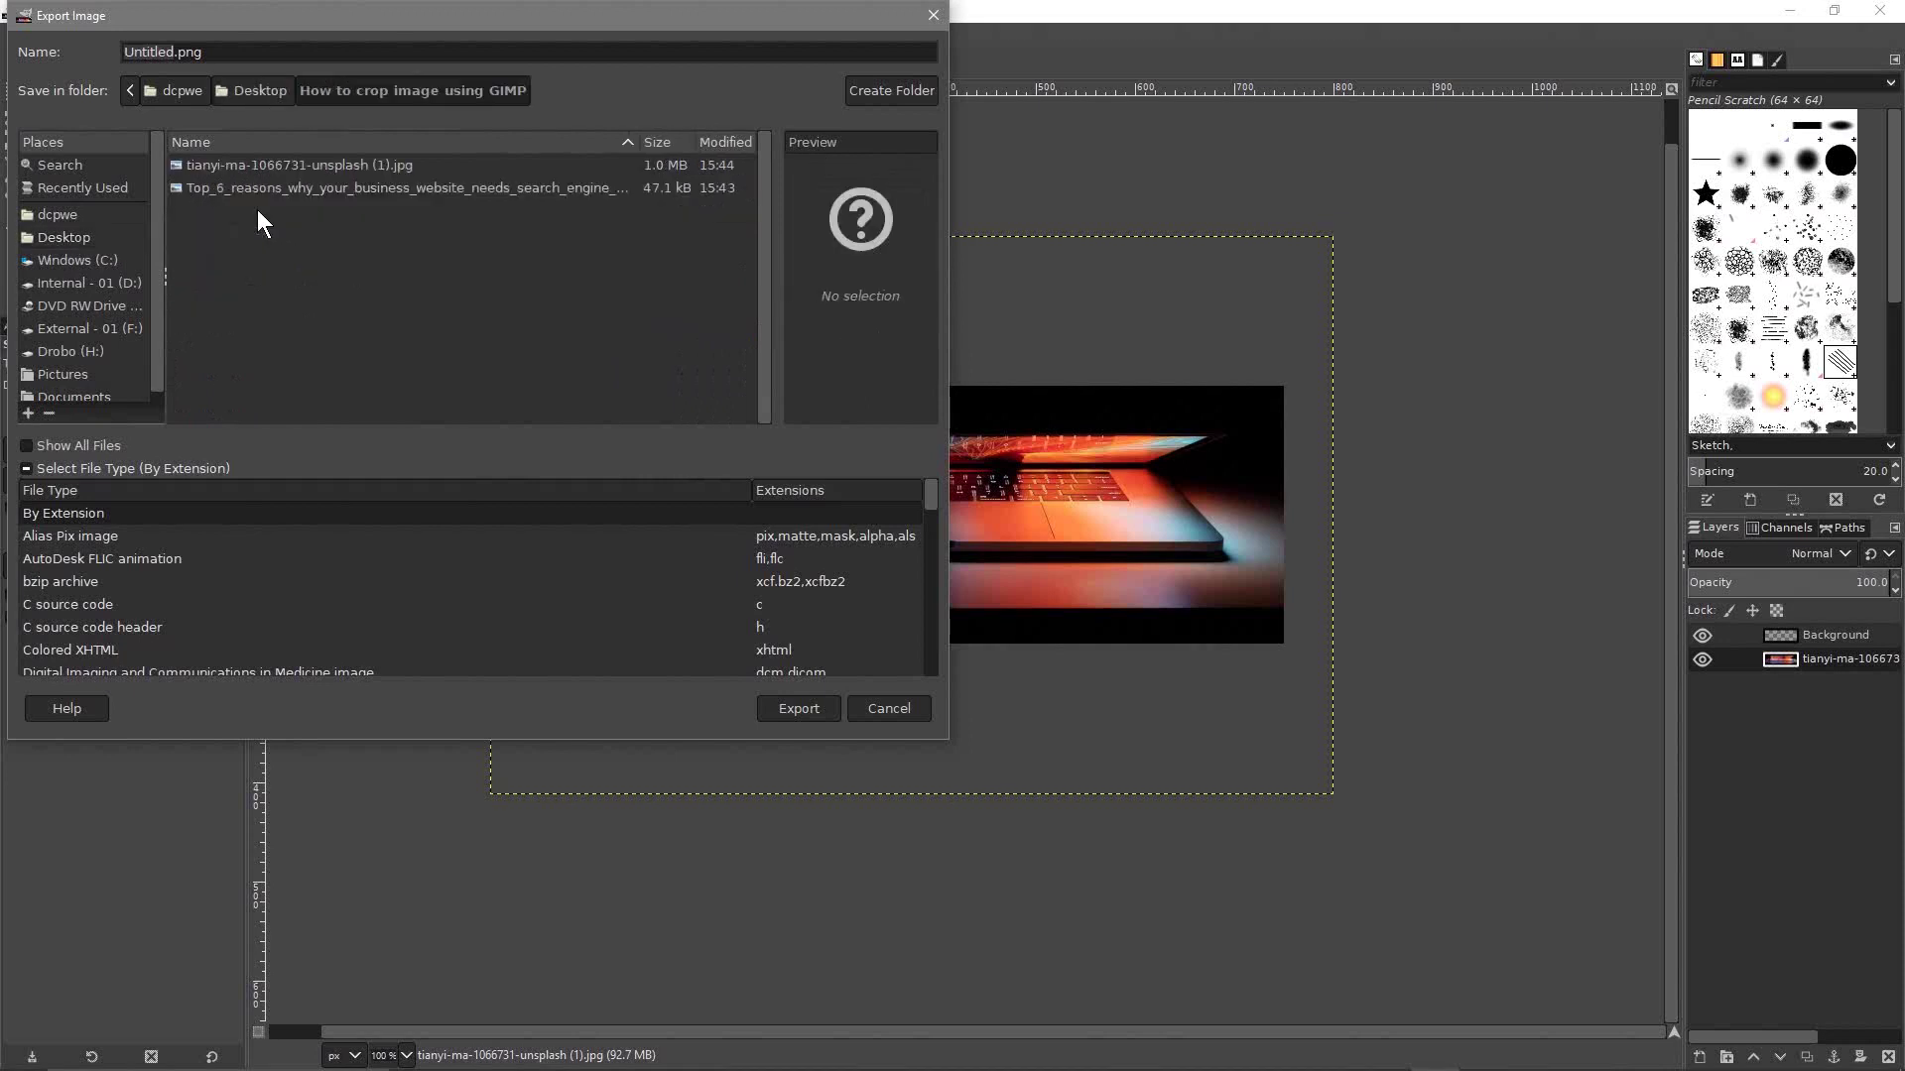
{"action": "scroll", "coordinate": [110, 573], "scroll_direction": "down", "scroll_amount": 5}
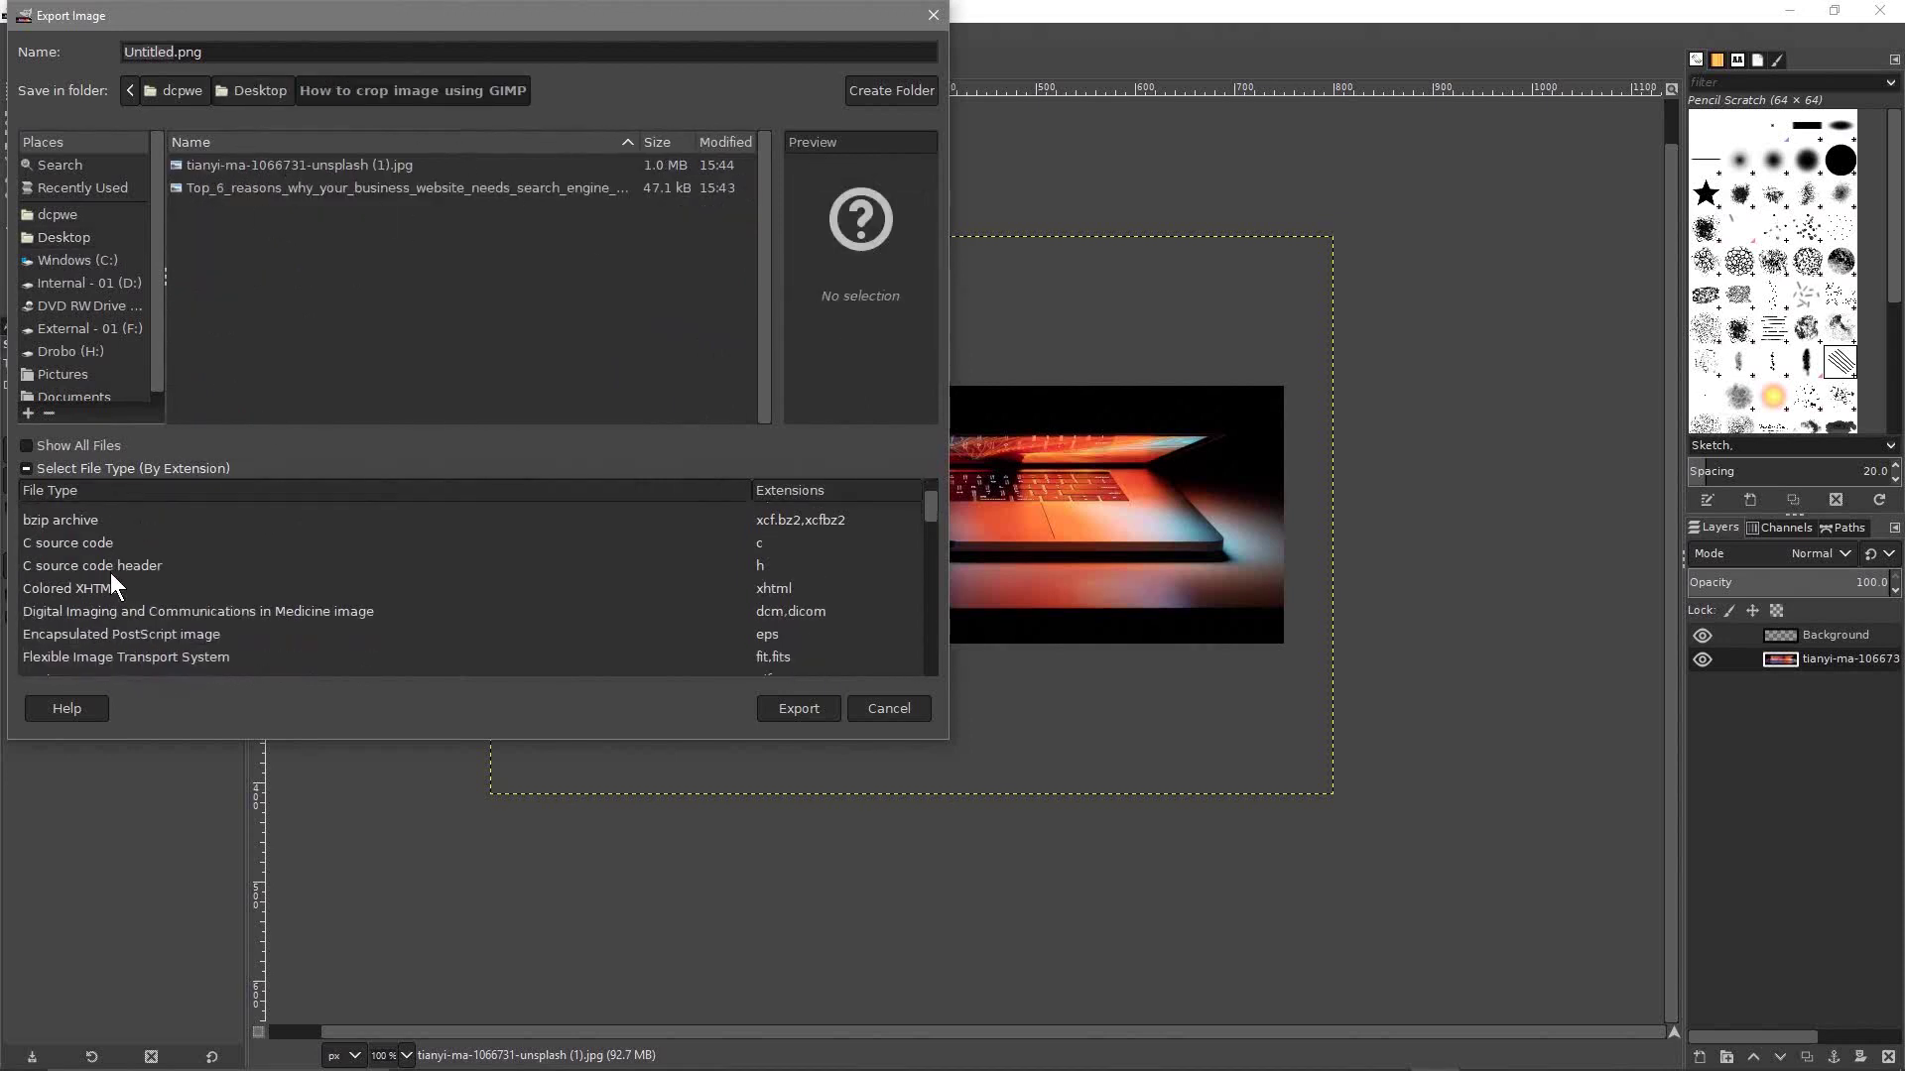
{"action": "left_click", "coordinate": [71, 623]}
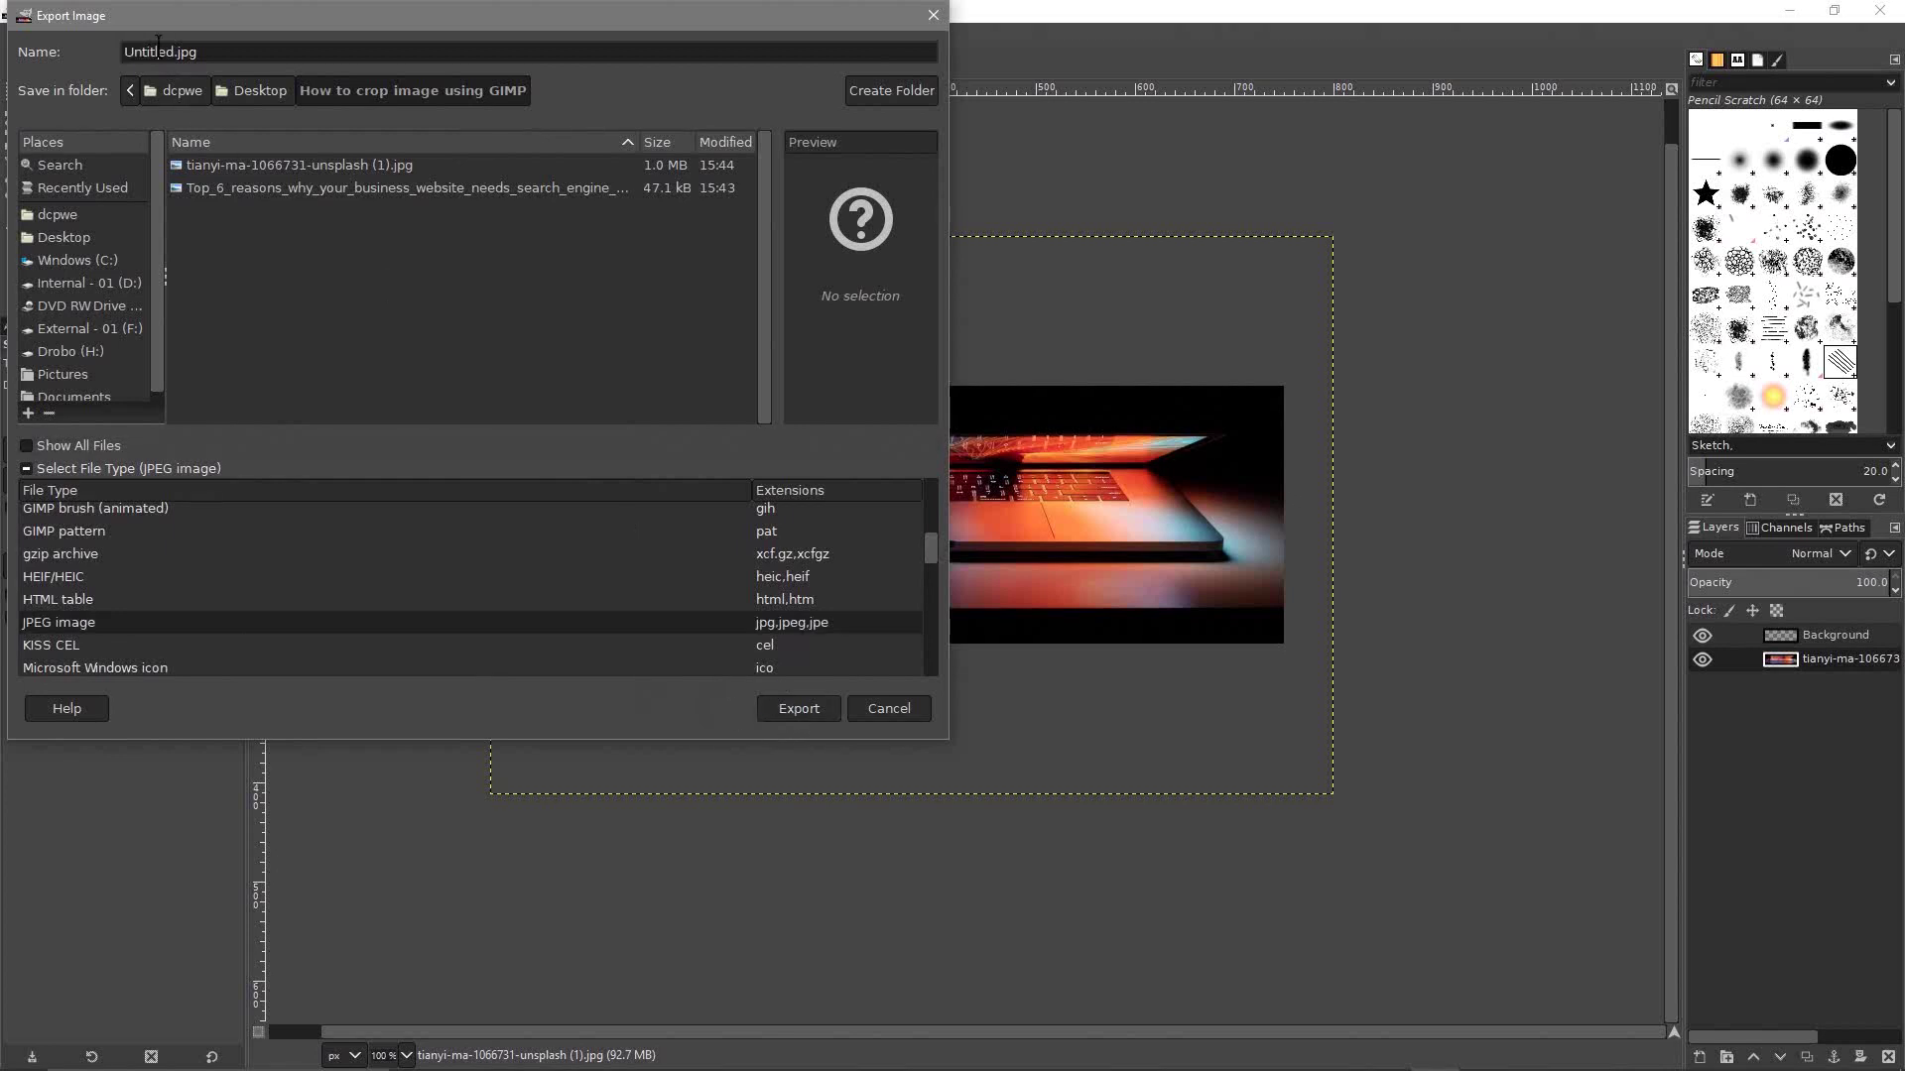
{"action": "left_click_drag", "start_coordinate": [174, 50], "coordinate": [6, 41]}
{"action": "type", "text": "sampl"}
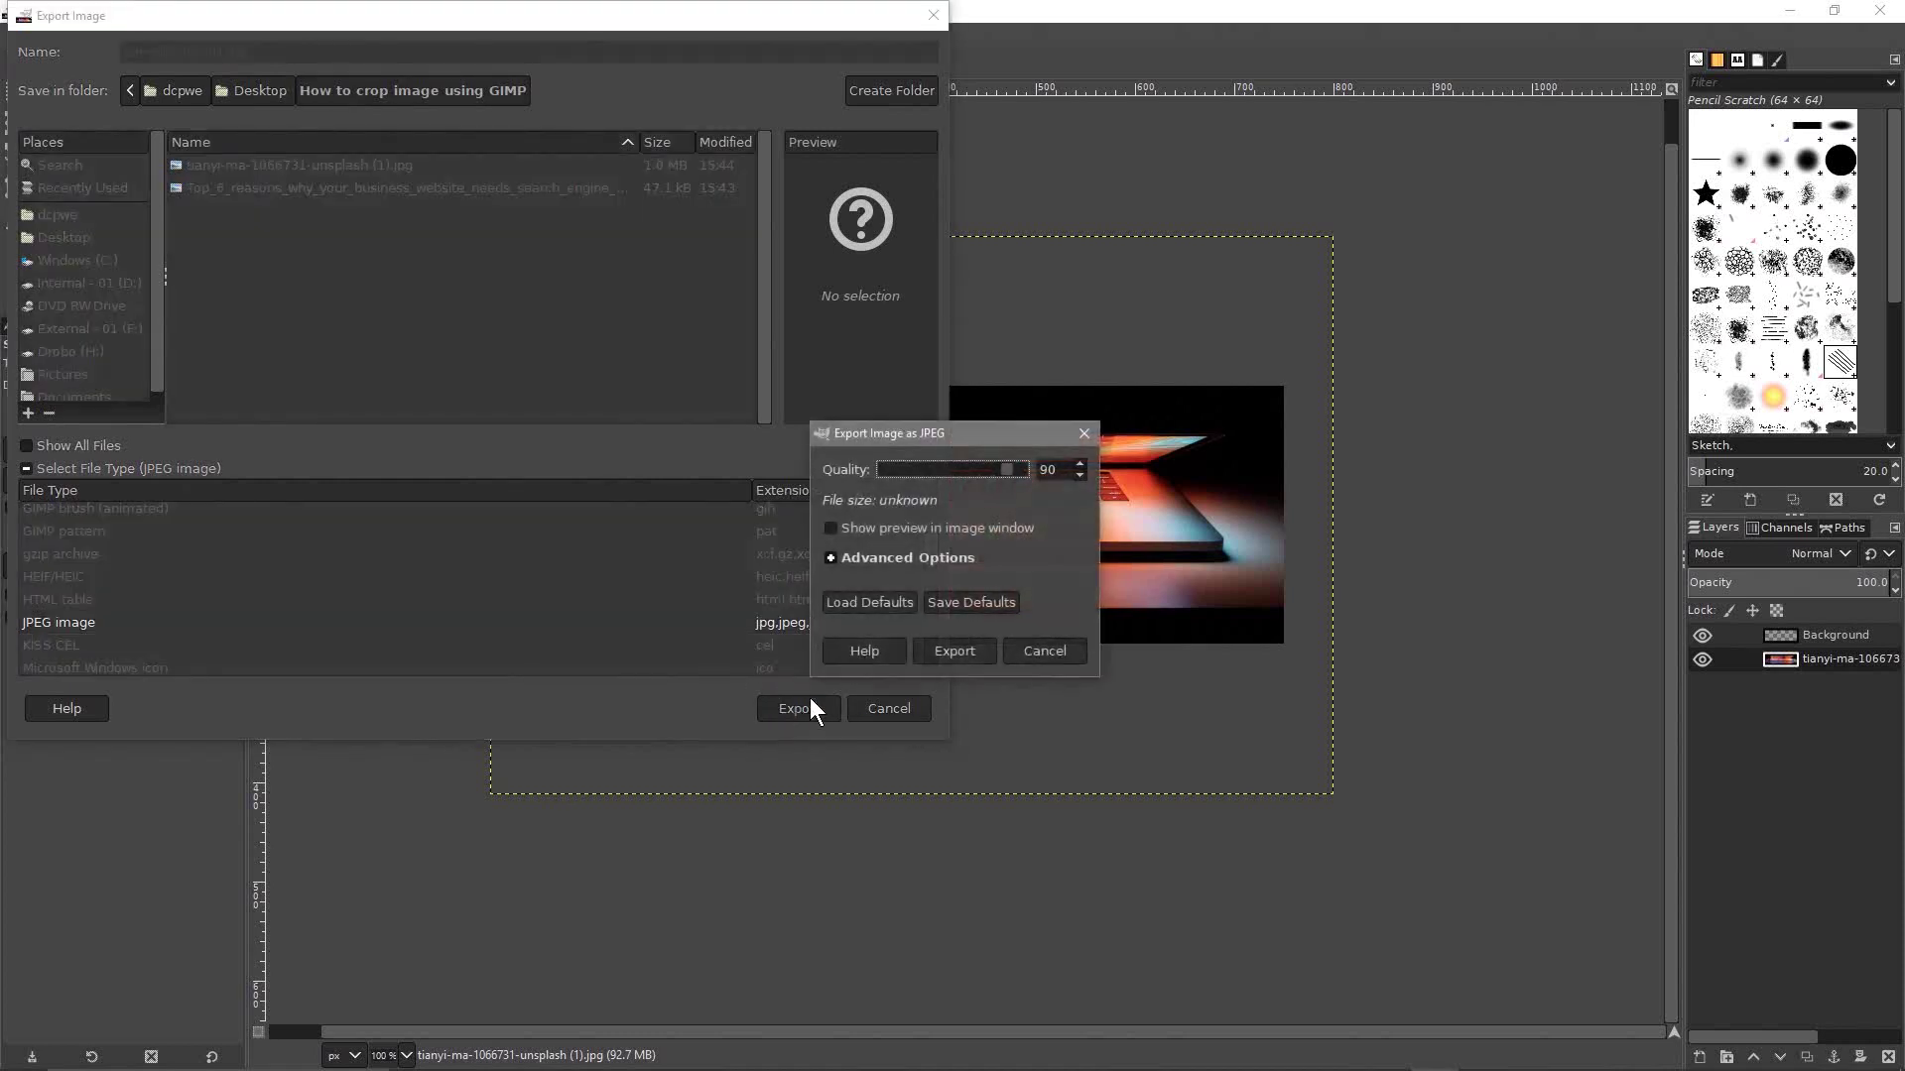
{"action": "left_click_drag", "start_coordinate": [988, 468], "coordinate": [990, 467]}
{"action": "left_click", "coordinate": [954, 651]}
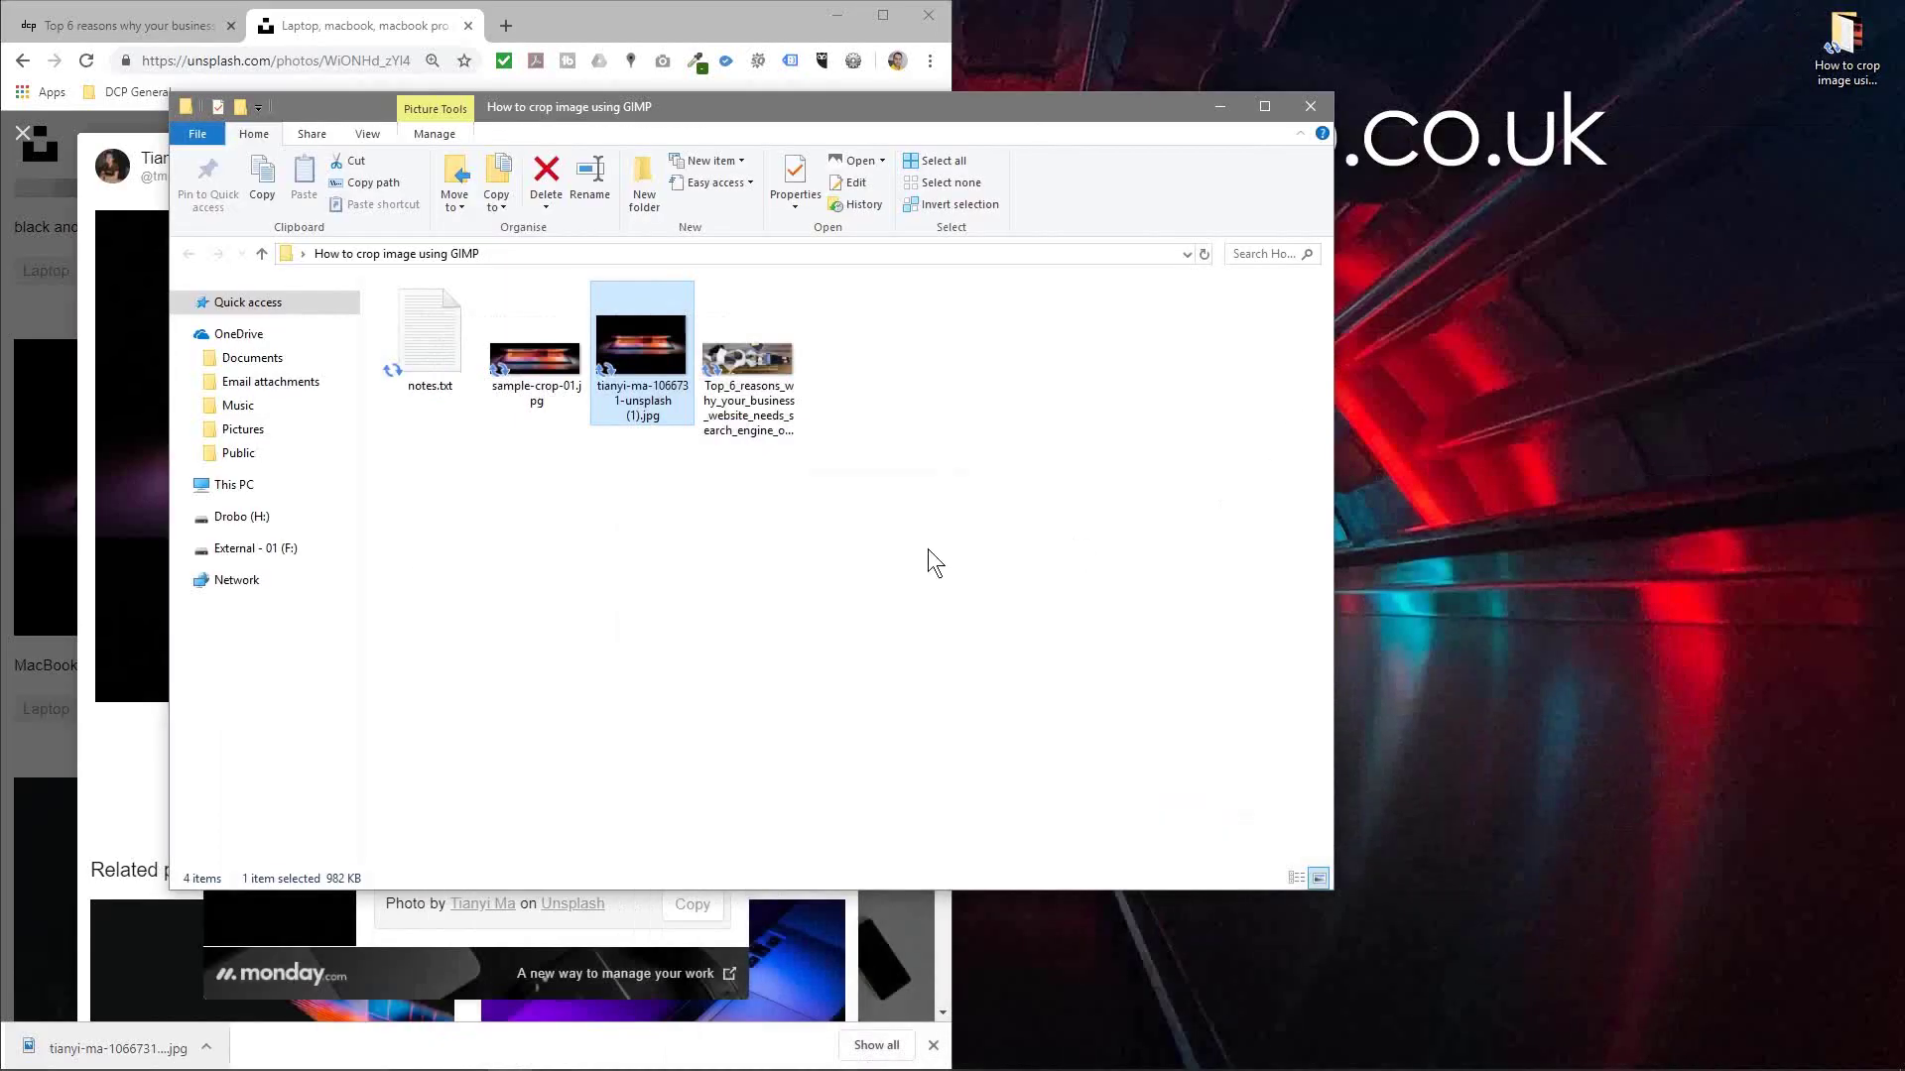
{"action": "left_click", "coordinate": [927, 550]}
{"action": "left_click", "coordinate": [561, 359]}
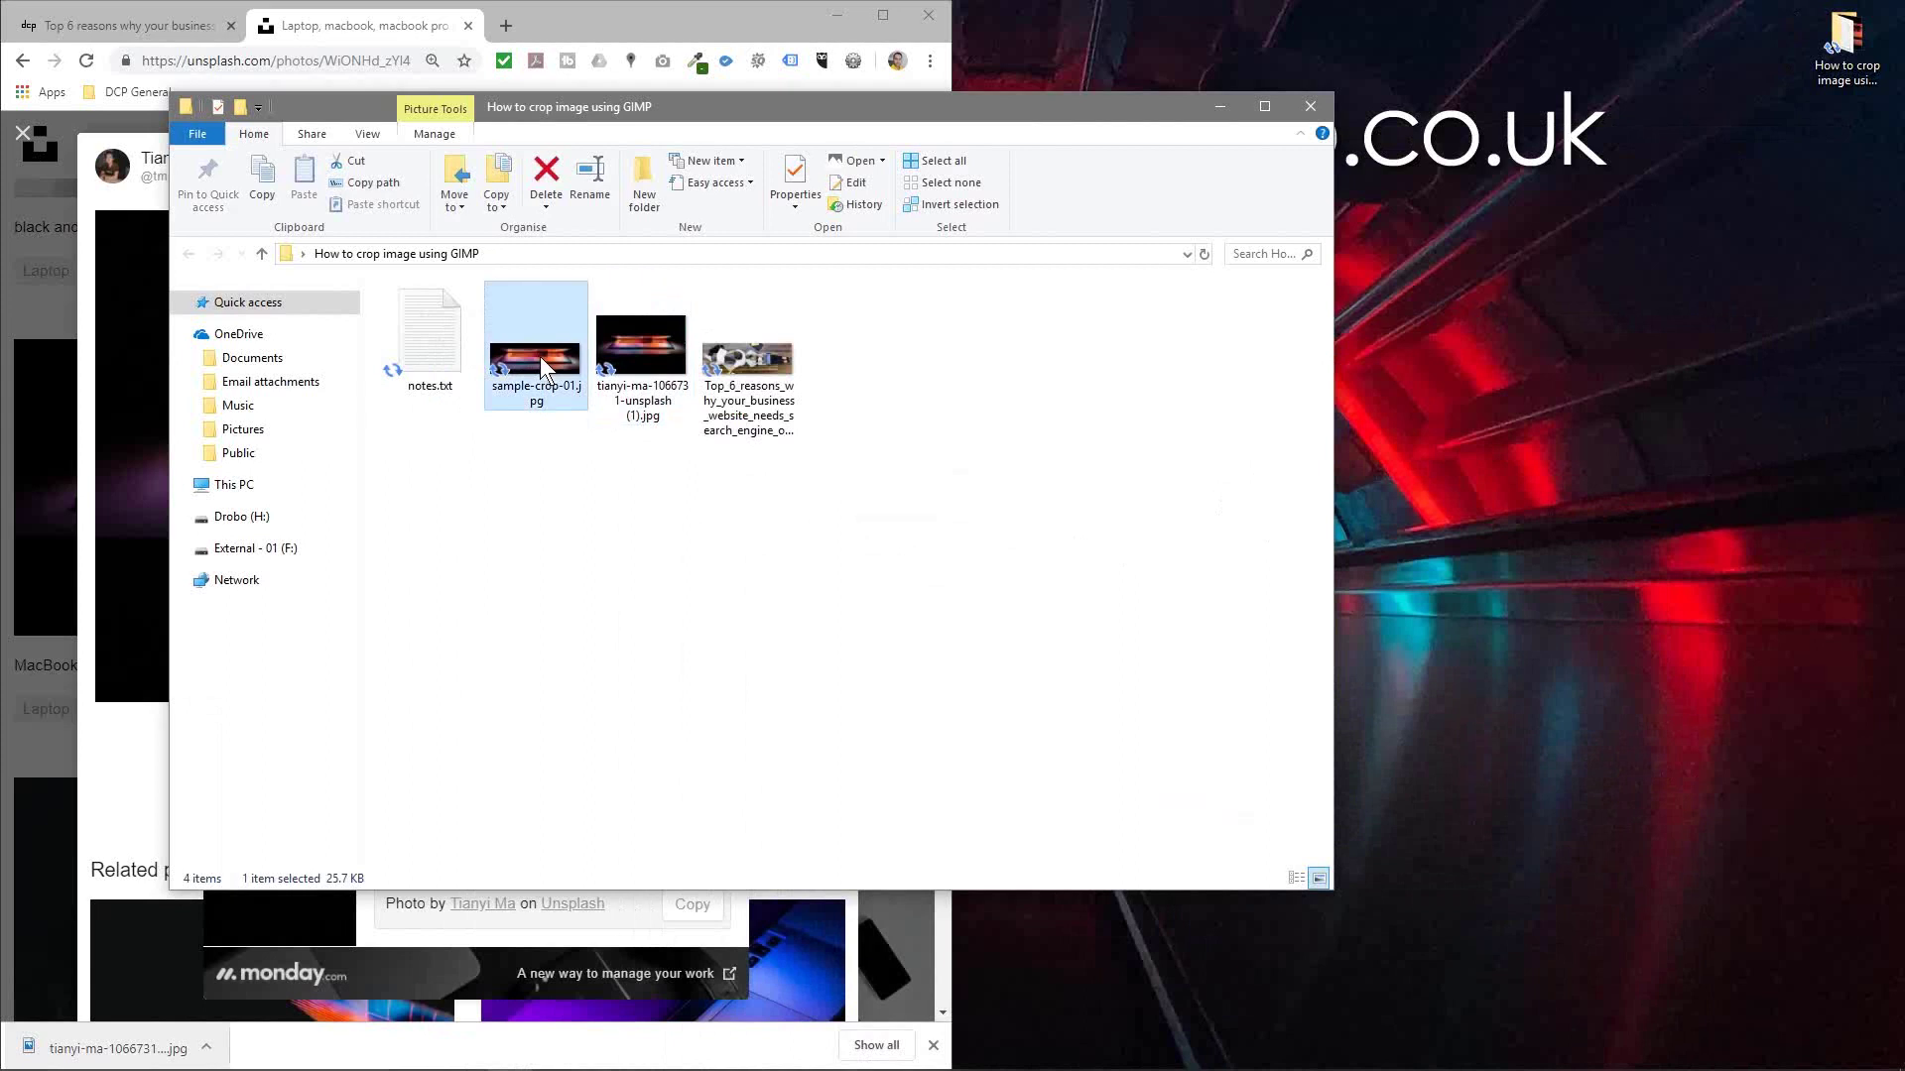
{"action": "left_click", "coordinate": [727, 369], "text": "ctrl"}
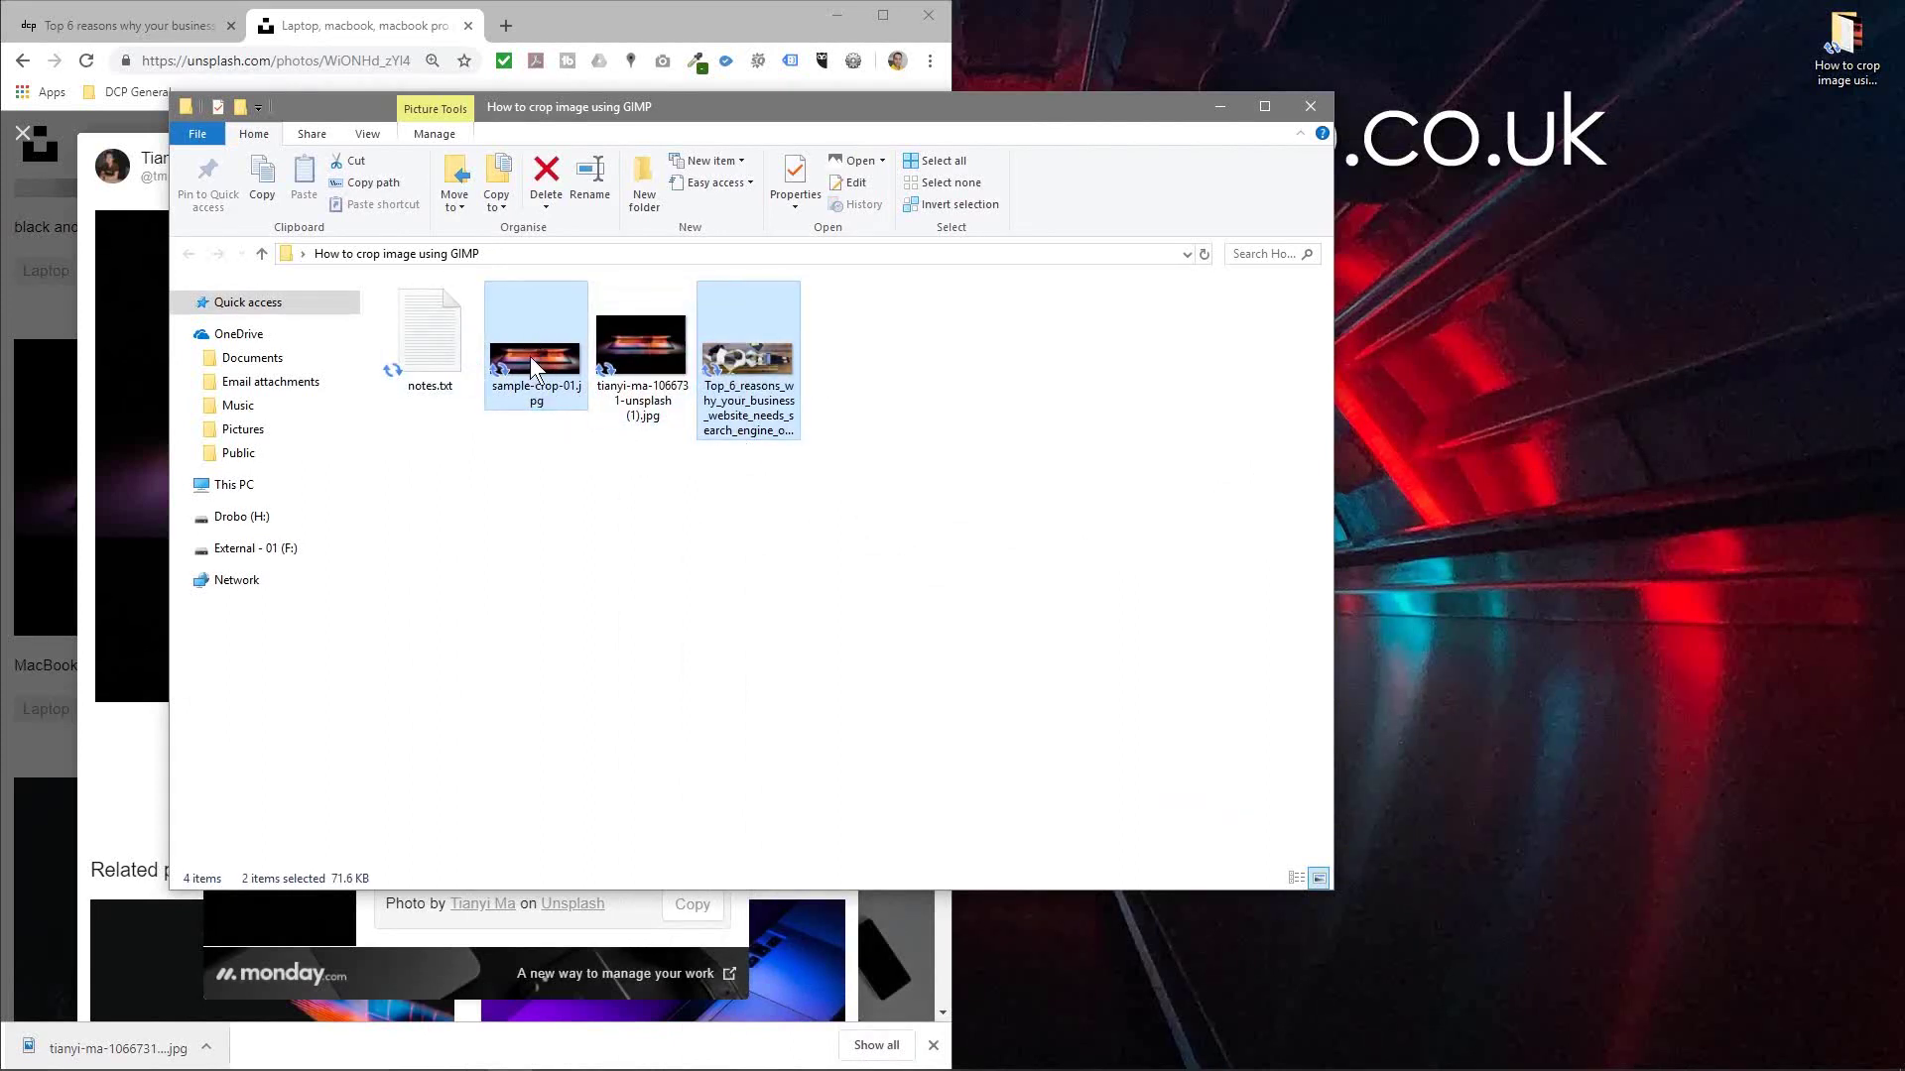
{"action": "double_click", "coordinate": [529, 355]}
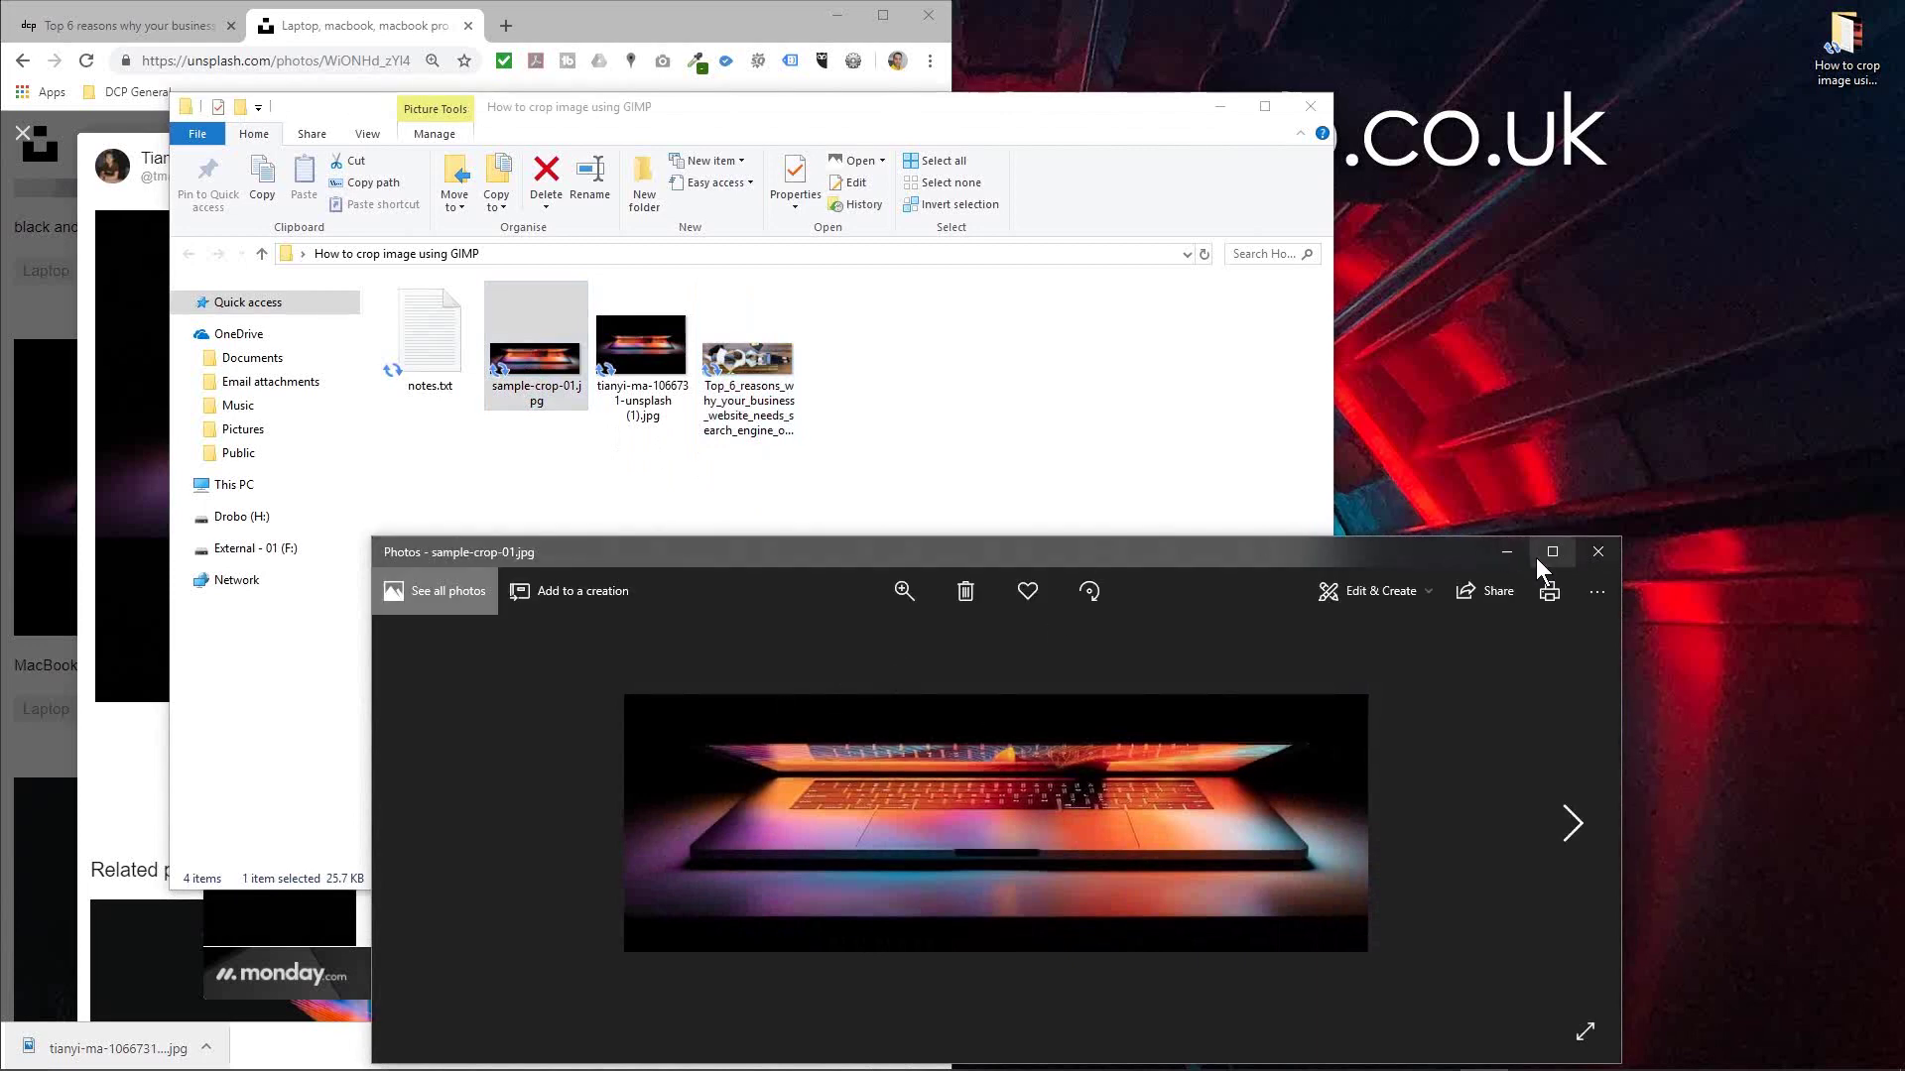
{"action": "left_click", "coordinate": [1541, 555]}
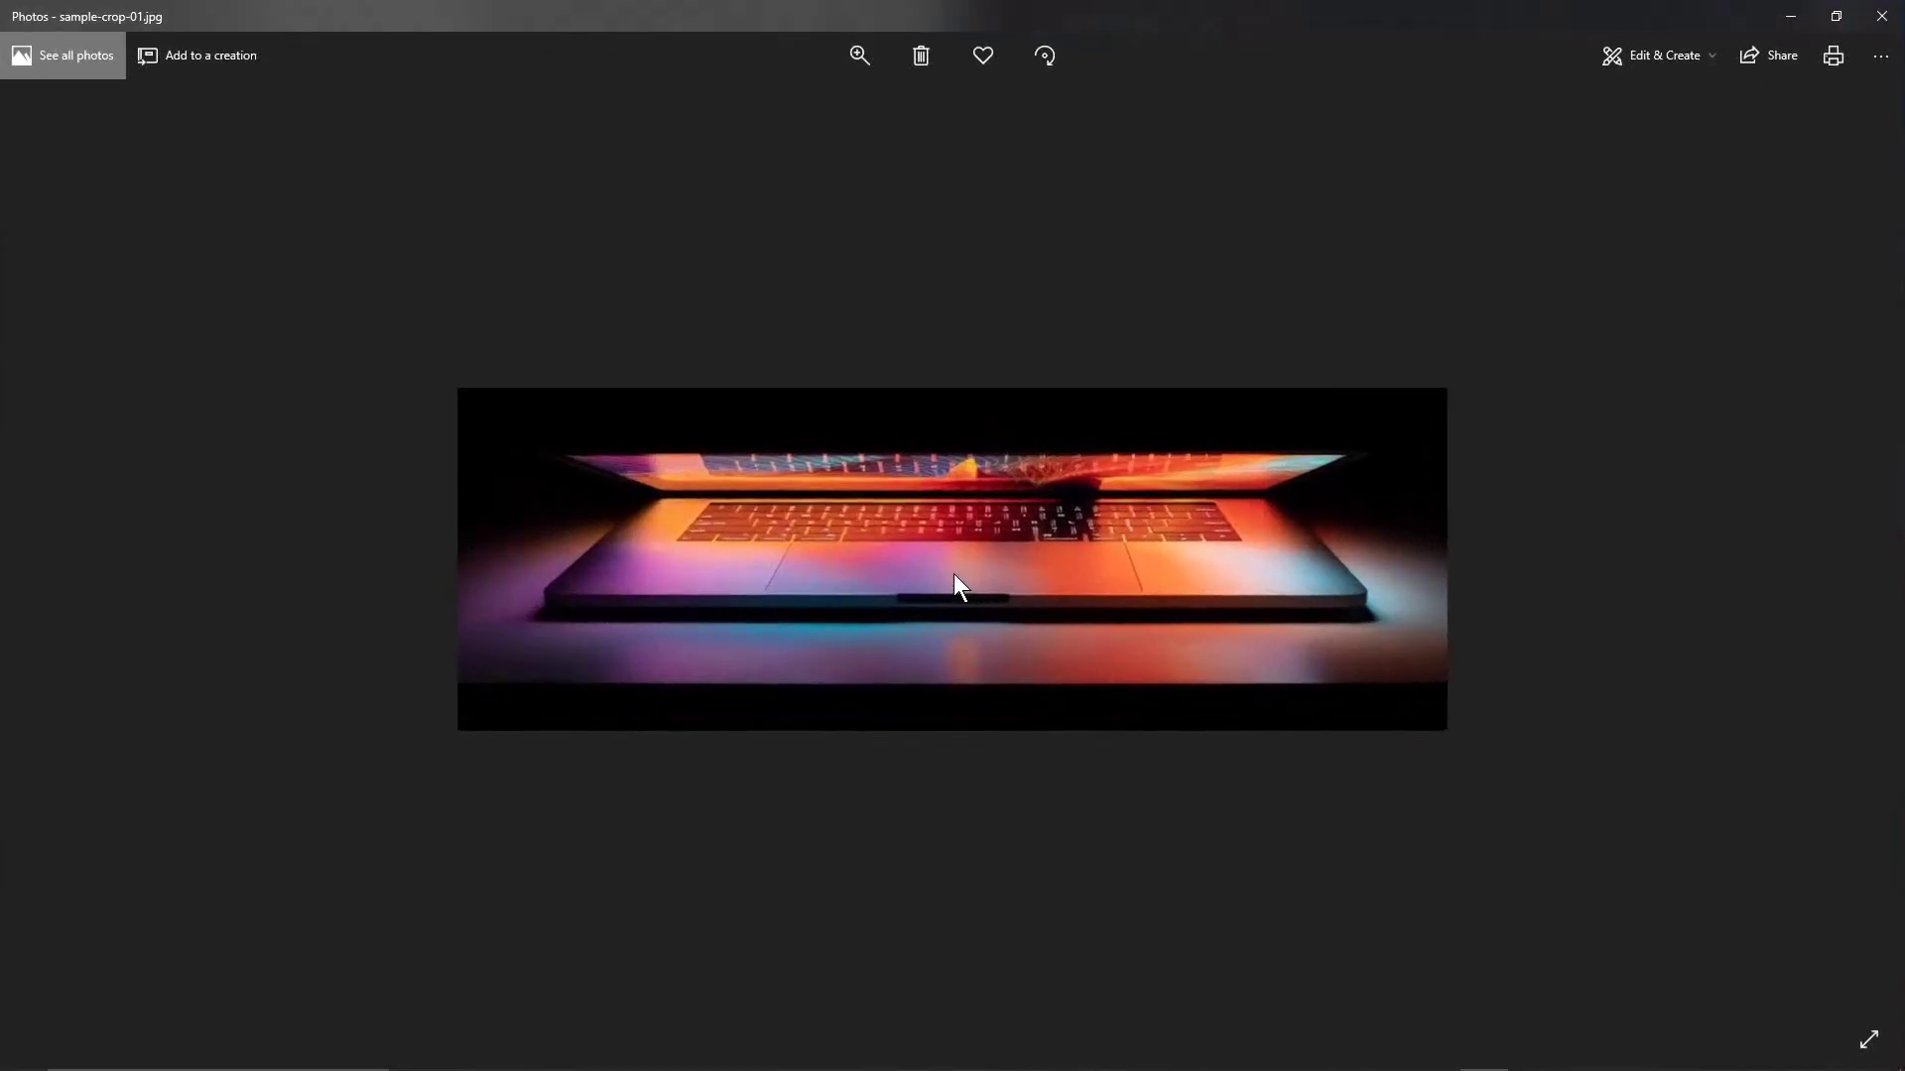
{"action": "left_click", "coordinate": [1882, 16]}
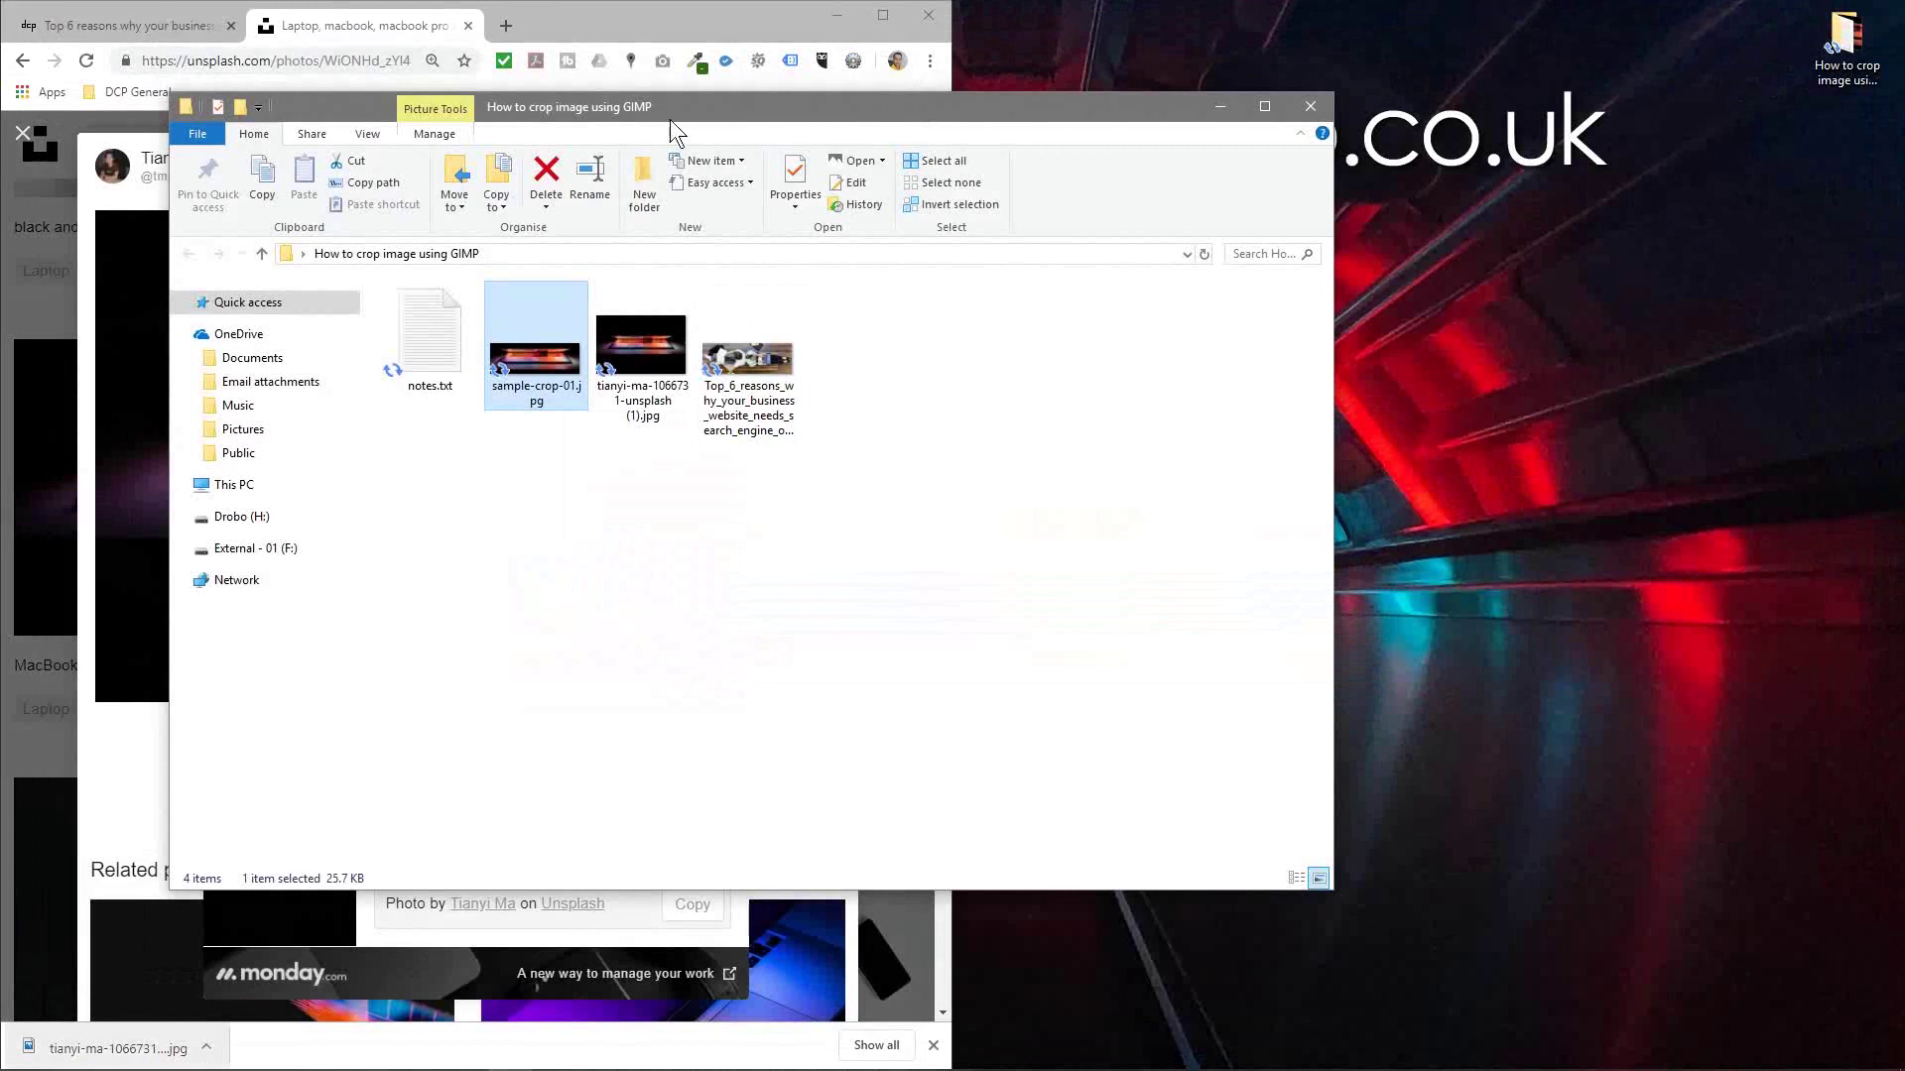
Move the file window aside, close the Unsplash page and reload the live blog post
{"action": "left_click_drag", "start_coordinate": [675, 101], "coordinate": [1642, 211]}
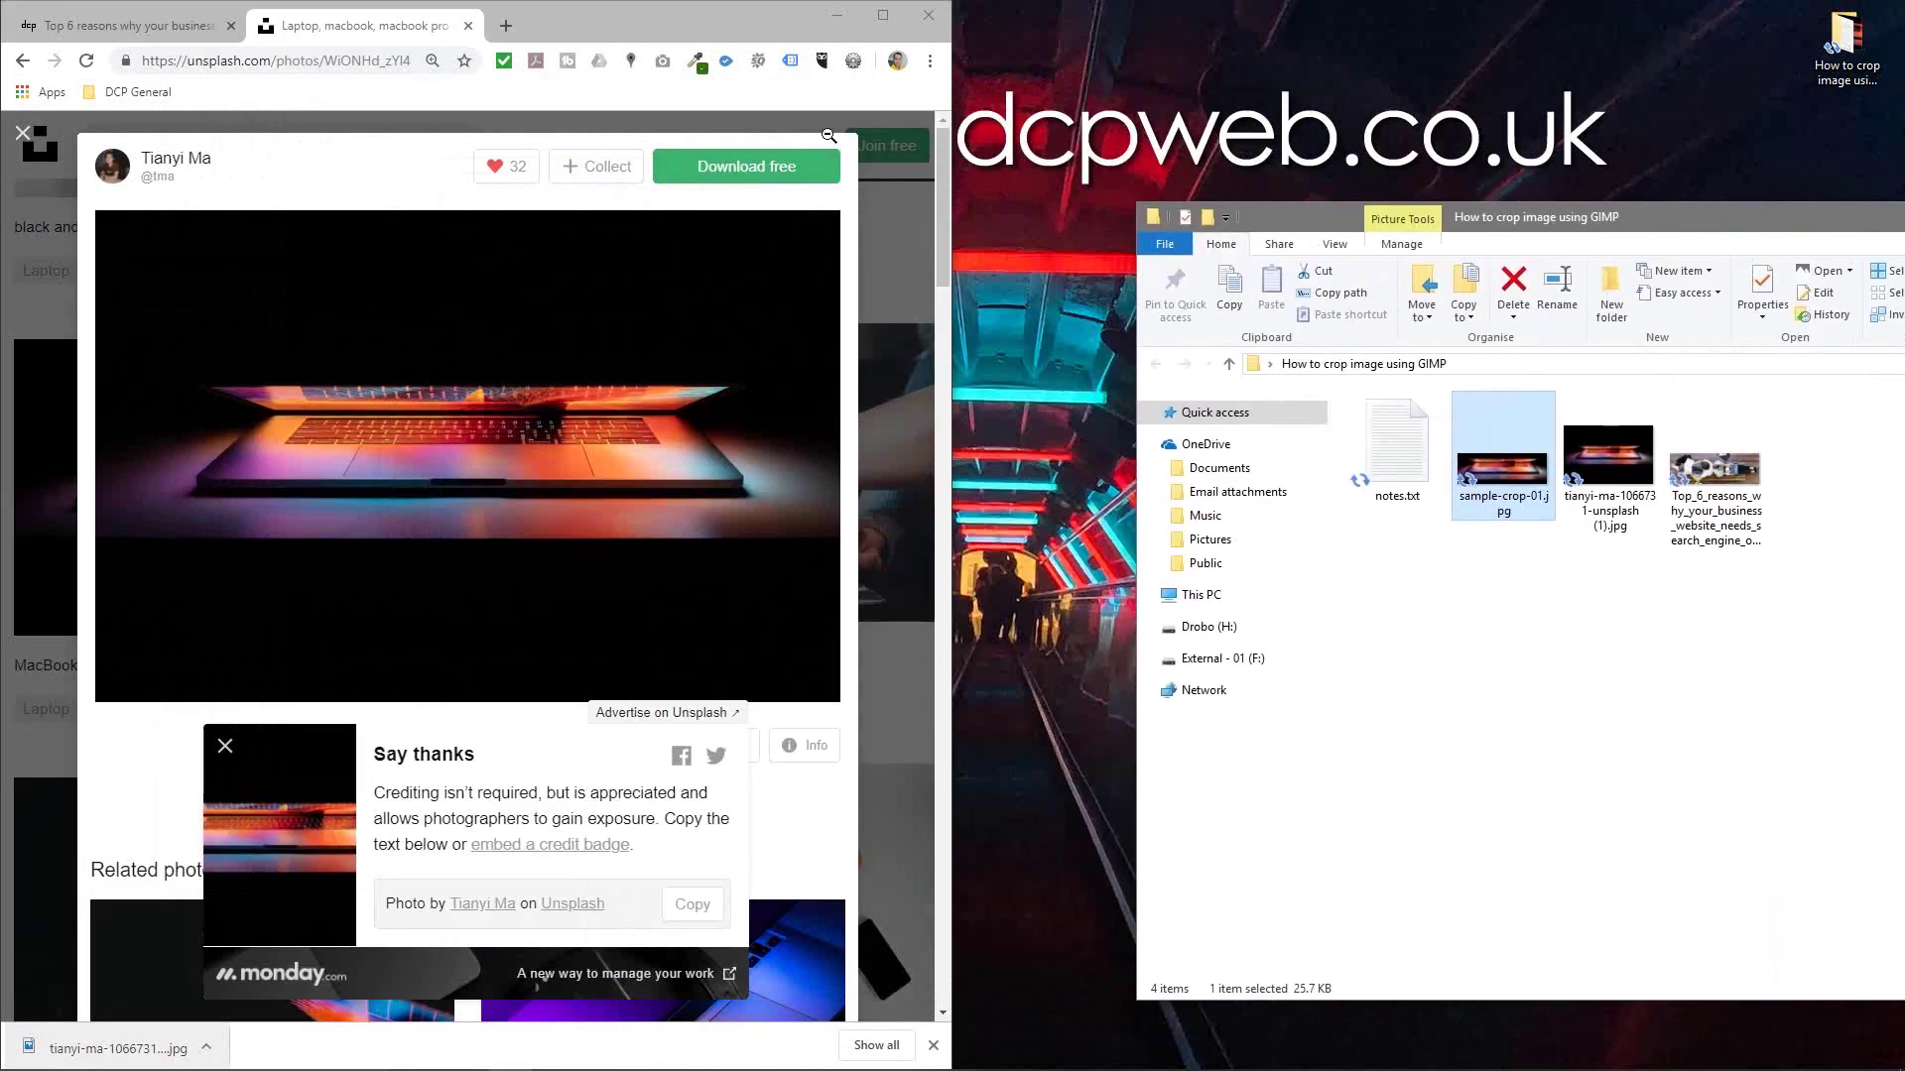
{"action": "left_click", "coordinate": [468, 24]}
{"action": "left_click", "coordinate": [305, 63]}
{"action": "key", "text": "Return"}
Load the site's /admin/ CMS page in a new tab using the blog post's address
{"action": "left_click", "coordinate": [264, 68]}
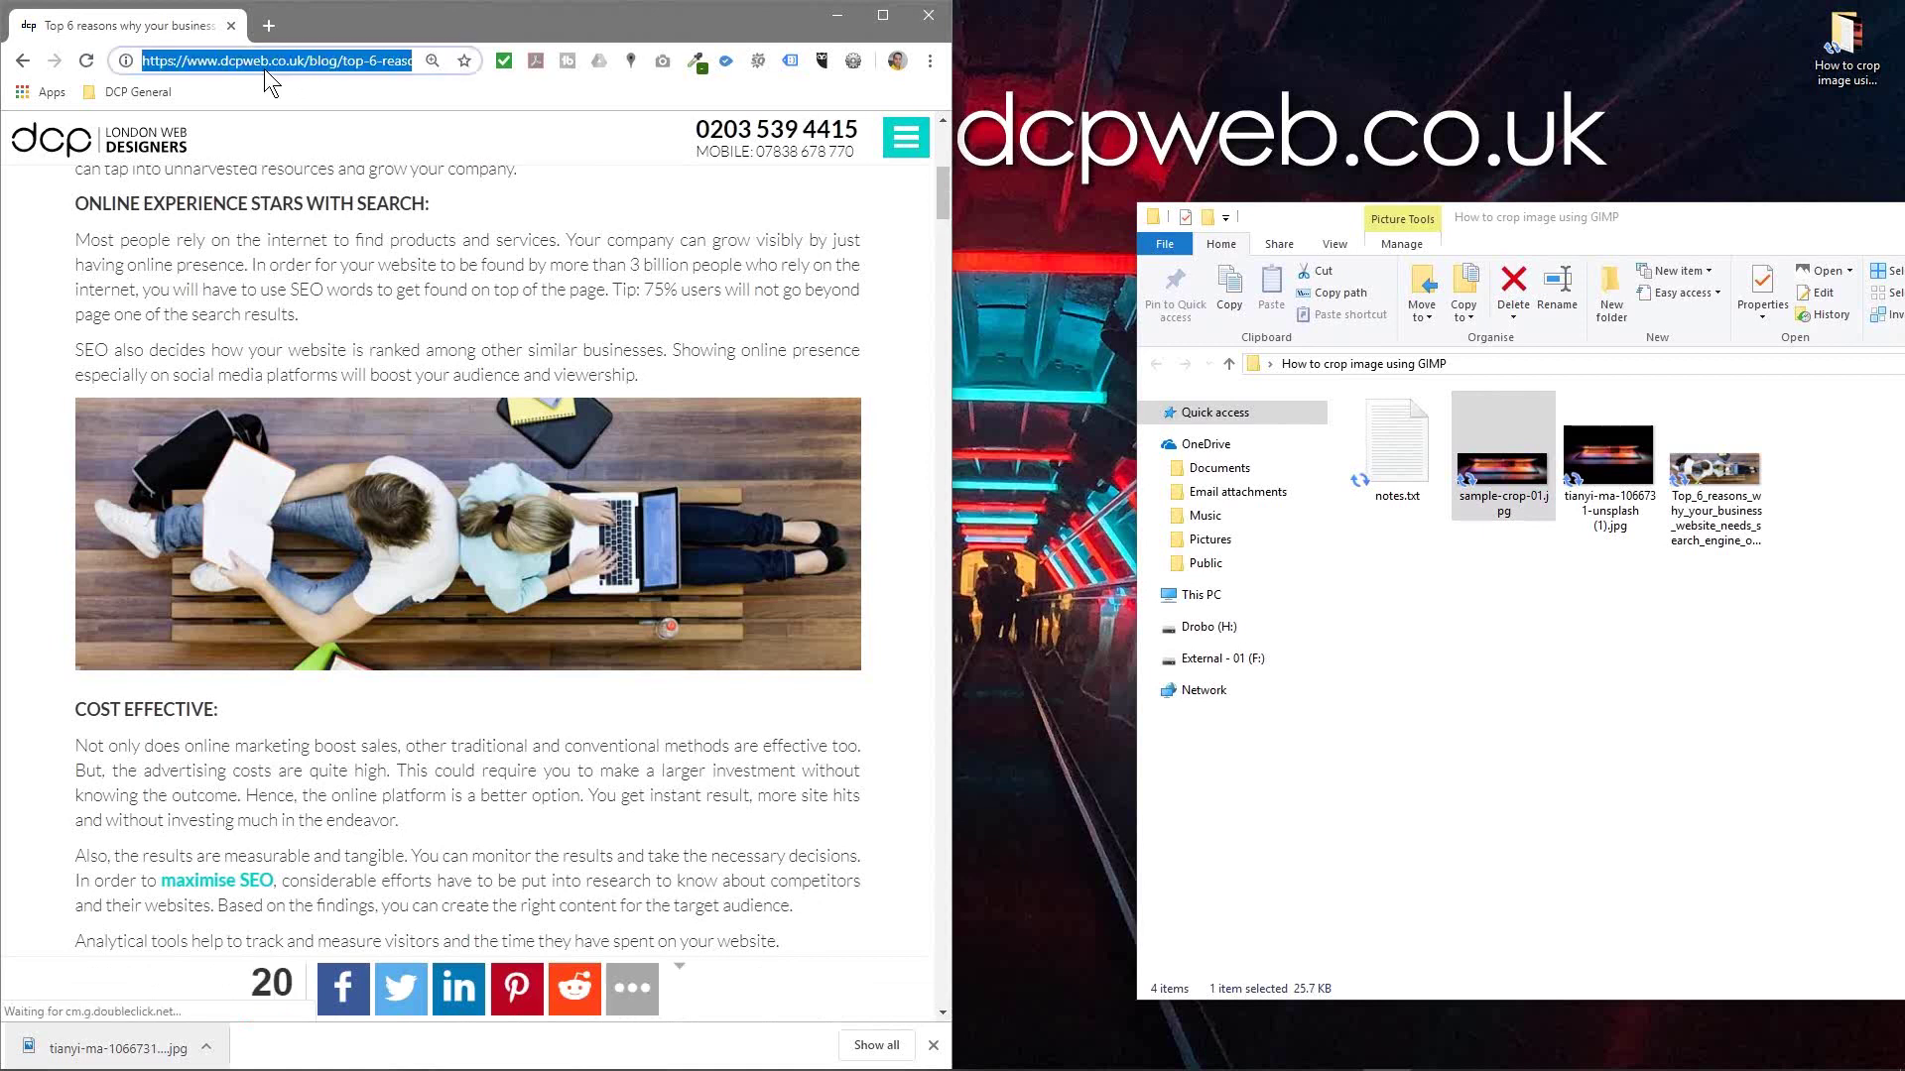
{"action": "key", "text": "ctrl+c"}
{"action": "key", "text": "ctrl+t"}
{"action": "key", "text": "ctrl+v"}
{"action": "key", "text": "ctrl+shift+Left"}
{"action": "key", "text": "ctrl+shift+Left"}
{"action": "key", "text": "ctrl+shift+Left"}
{"action": "key", "text": "ctrl+shift+Left"}
{"action": "key", "text": "ctrl+shift+Left"}
{"action": "key", "text": "ctrl+shift+Left"}
{"action": "key", "text": "ctrl+shift+Left"}
{"action": "key", "text": "ctrl+shift+Left"}
{"action": "key", "text": "ctrl+shift+Left"}
{"action": "key", "text": "ctrl+shift+Left"}
{"action": "key", "text": "ctrl+shift+Left"}
{"action": "key", "text": "ctrl+shift+Left"}
{"action": "key", "text": "ctrl+shift+Left"}
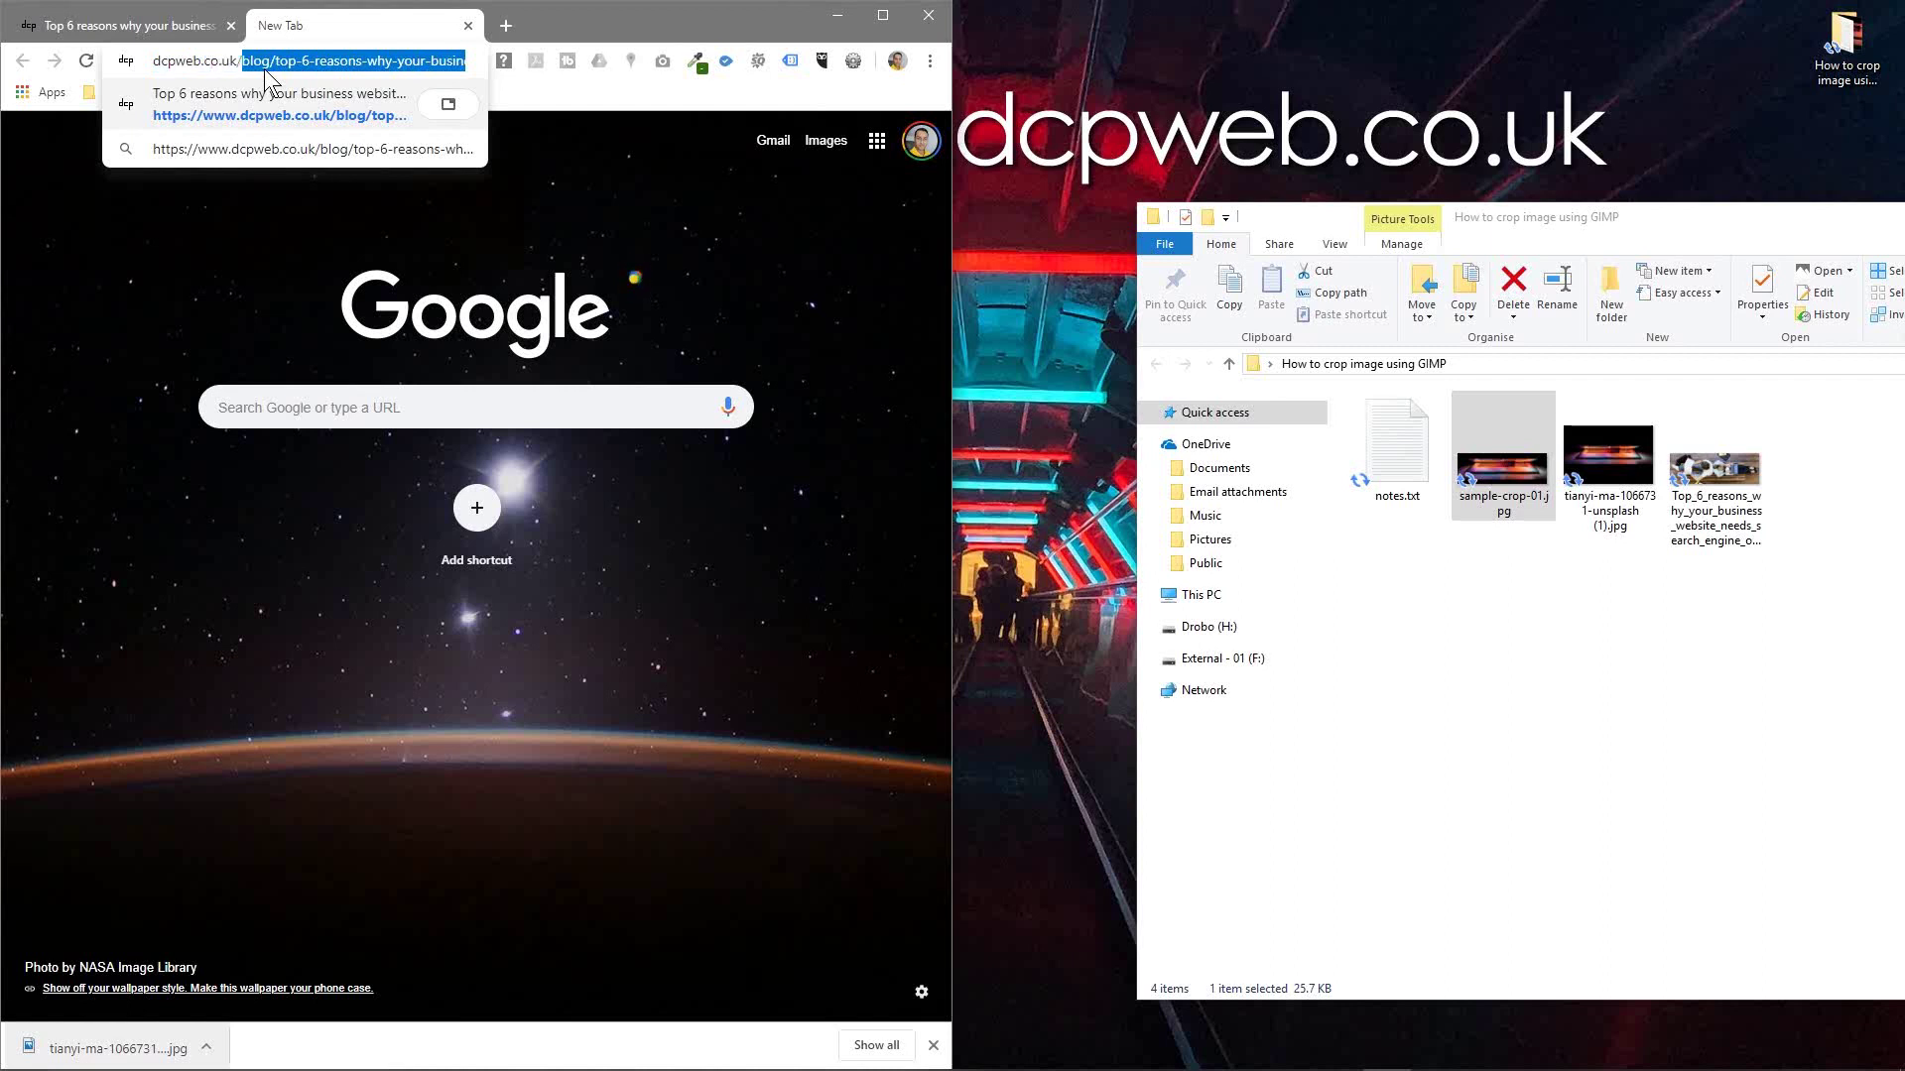
{"action": "type", "text": "admin/"}
{"action": "key", "text": "Return"}
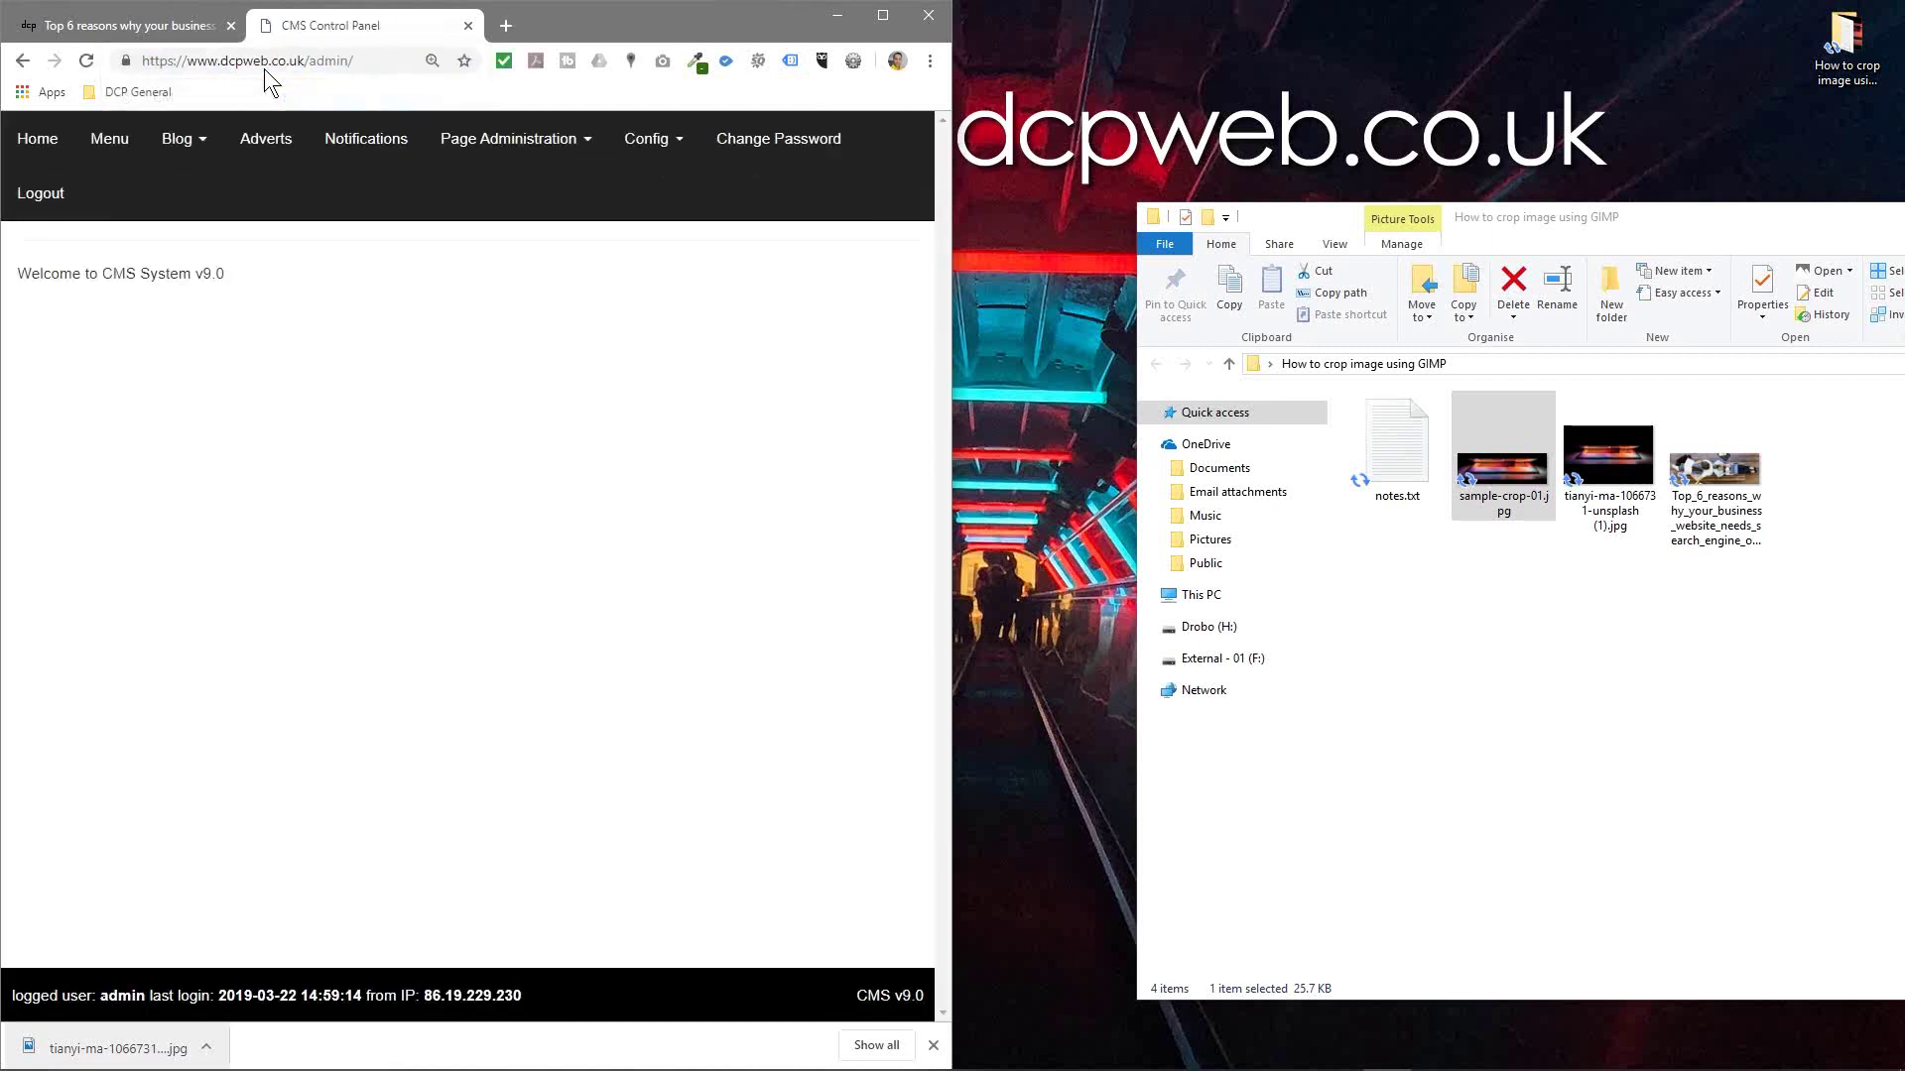
Go to Blog > Blog Pages and scroll the list to the Top 6 reasons post
{"action": "left_click", "coordinate": [177, 139]}
{"action": "left_click", "coordinate": [169, 298]}
{"action": "left_click", "coordinate": [189, 142]}
{"action": "left_click", "coordinate": [196, 184]}
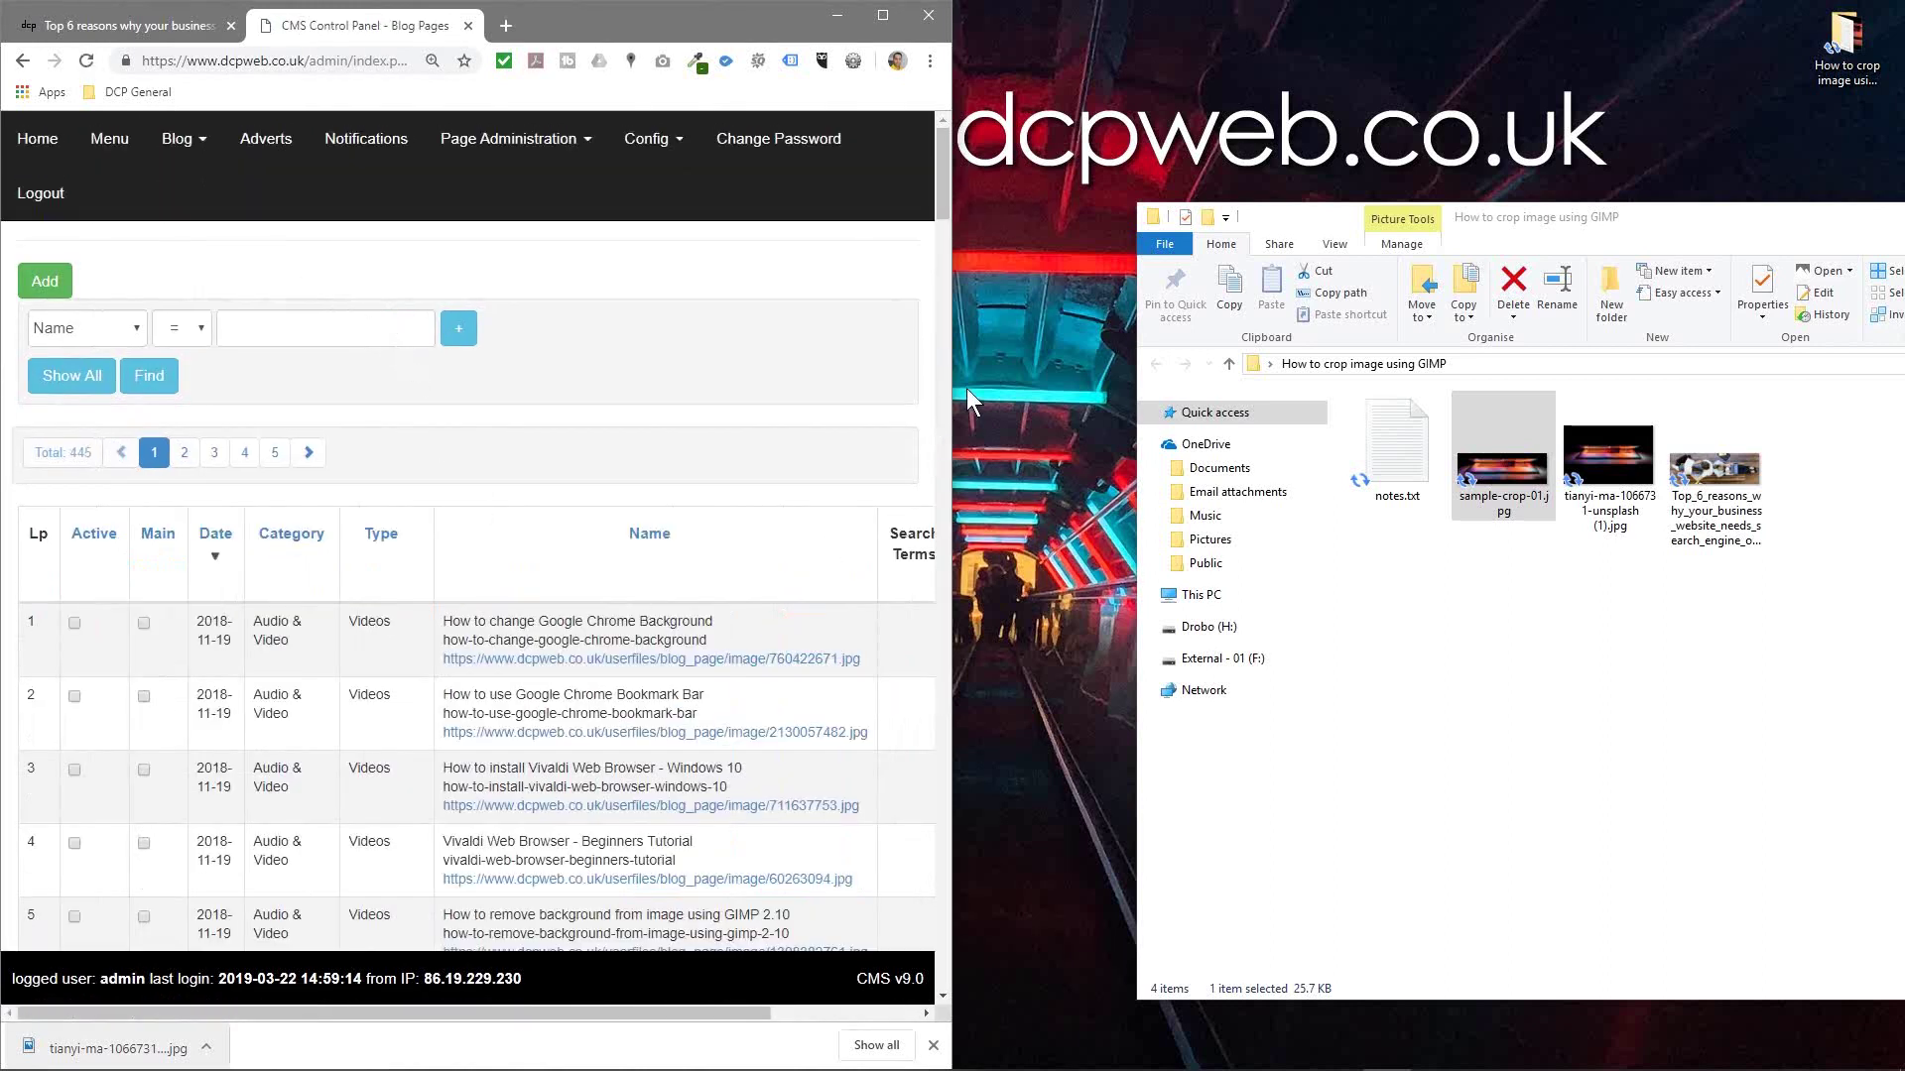
{"action": "left_click_drag", "start_coordinate": [960, 387], "coordinate": [1483, 389]}
{"action": "scroll", "coordinate": [774, 695], "scroll_direction": "down", "scroll_amount": 15}
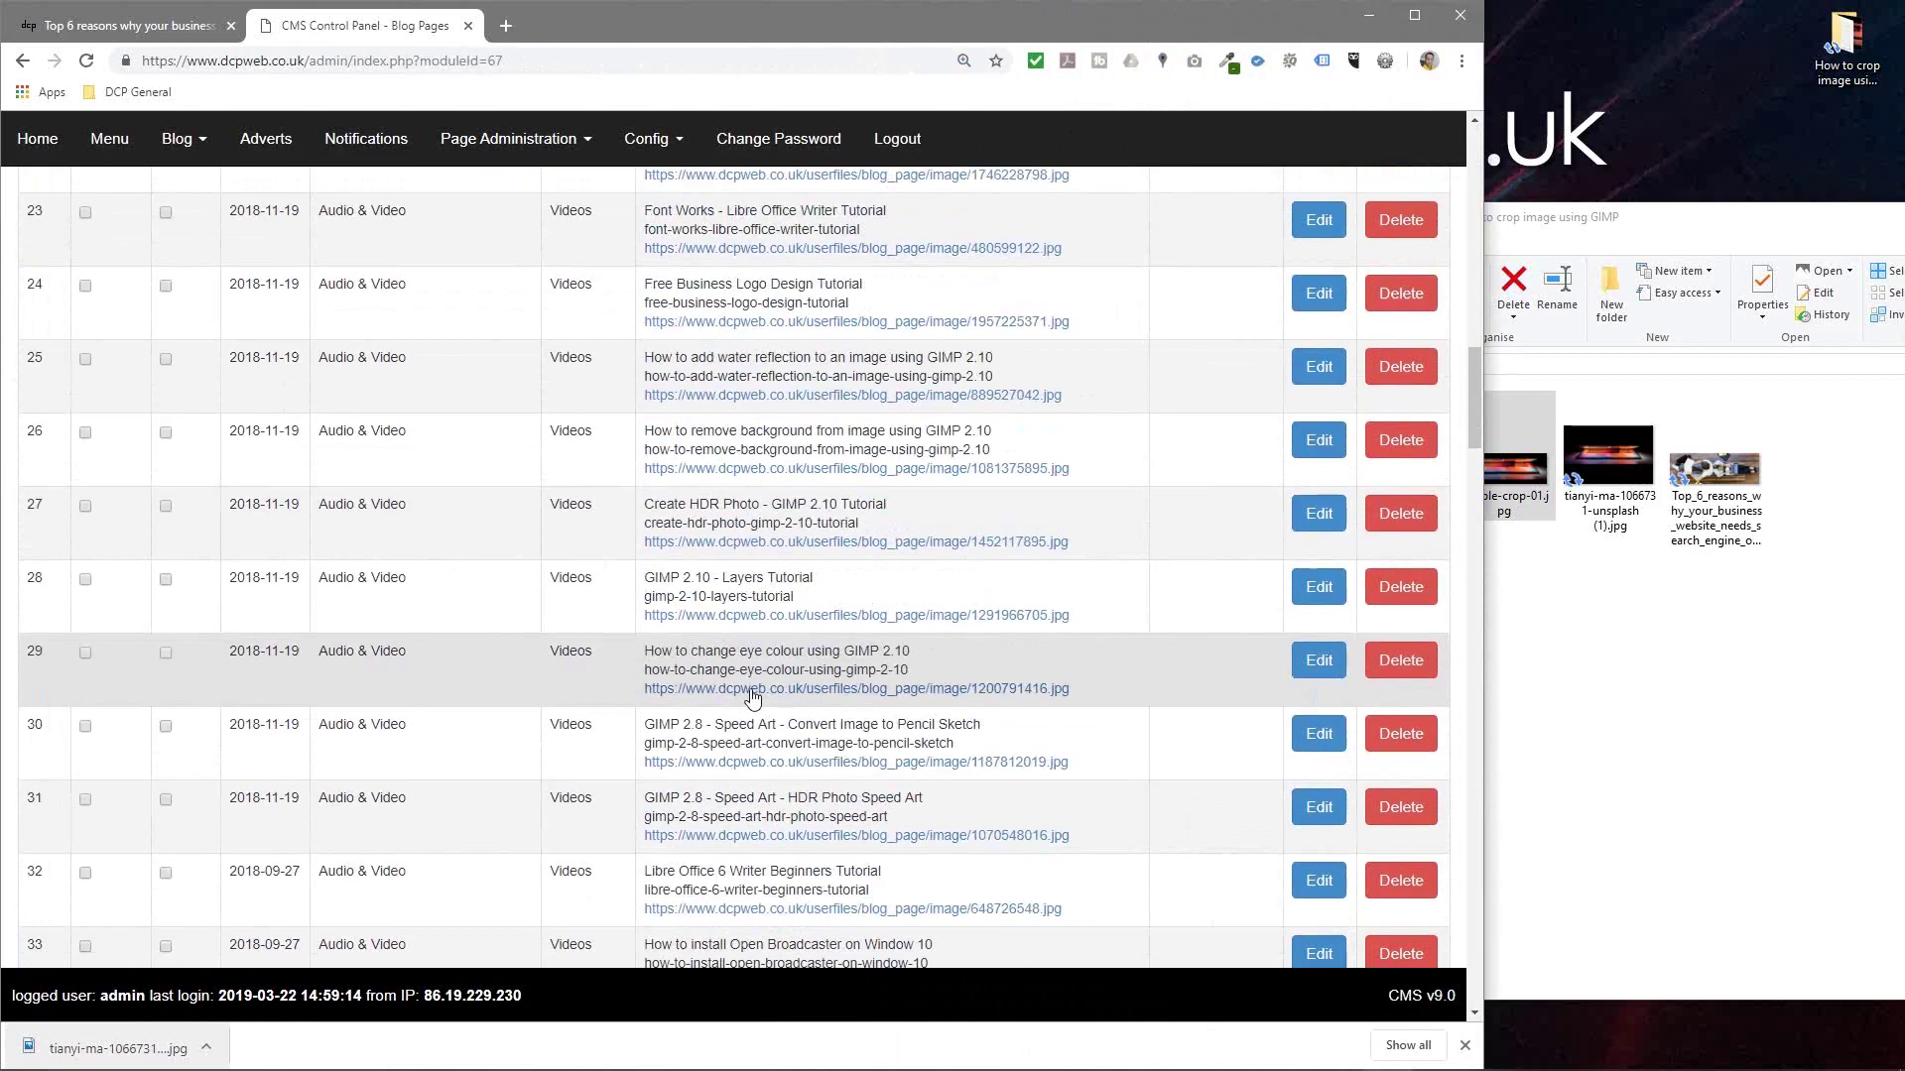
{"action": "scroll", "coordinate": [749, 694], "scroll_direction": "down", "scroll_amount": 19}
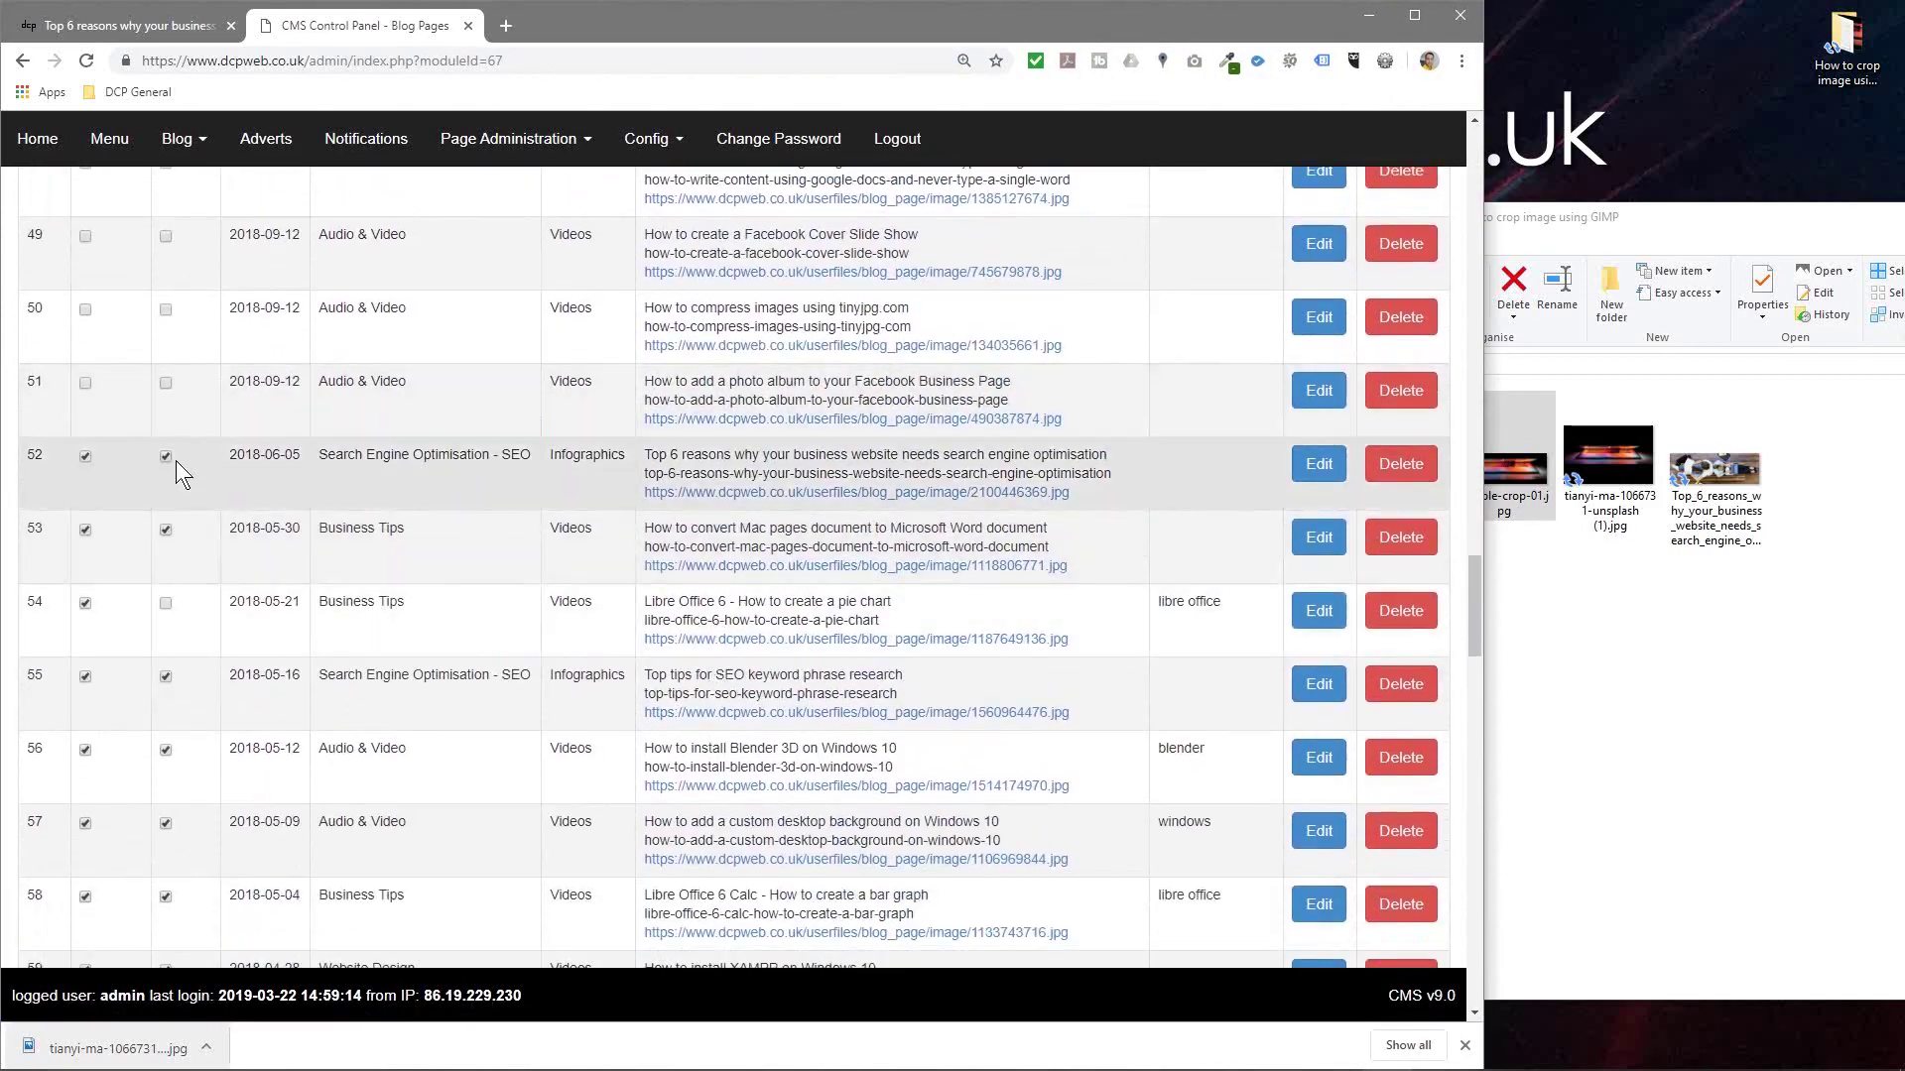
{"action": "left_click_drag", "start_coordinate": [329, 460], "coordinate": [607, 456]}
{"action": "scroll", "coordinate": [354, 522], "scroll_direction": "up", "scroll_amount": 4}
{"action": "scroll", "coordinate": [353, 522], "scroll_direction": "down", "scroll_amount": 3}
{"action": "left_click_drag", "start_coordinate": [647, 555], "coordinate": [950, 552]}
Edit the Top 6 reasons post (row 52), select its existing image, and return to the live article
{"action": "left_click", "coordinate": [1341, 561]}
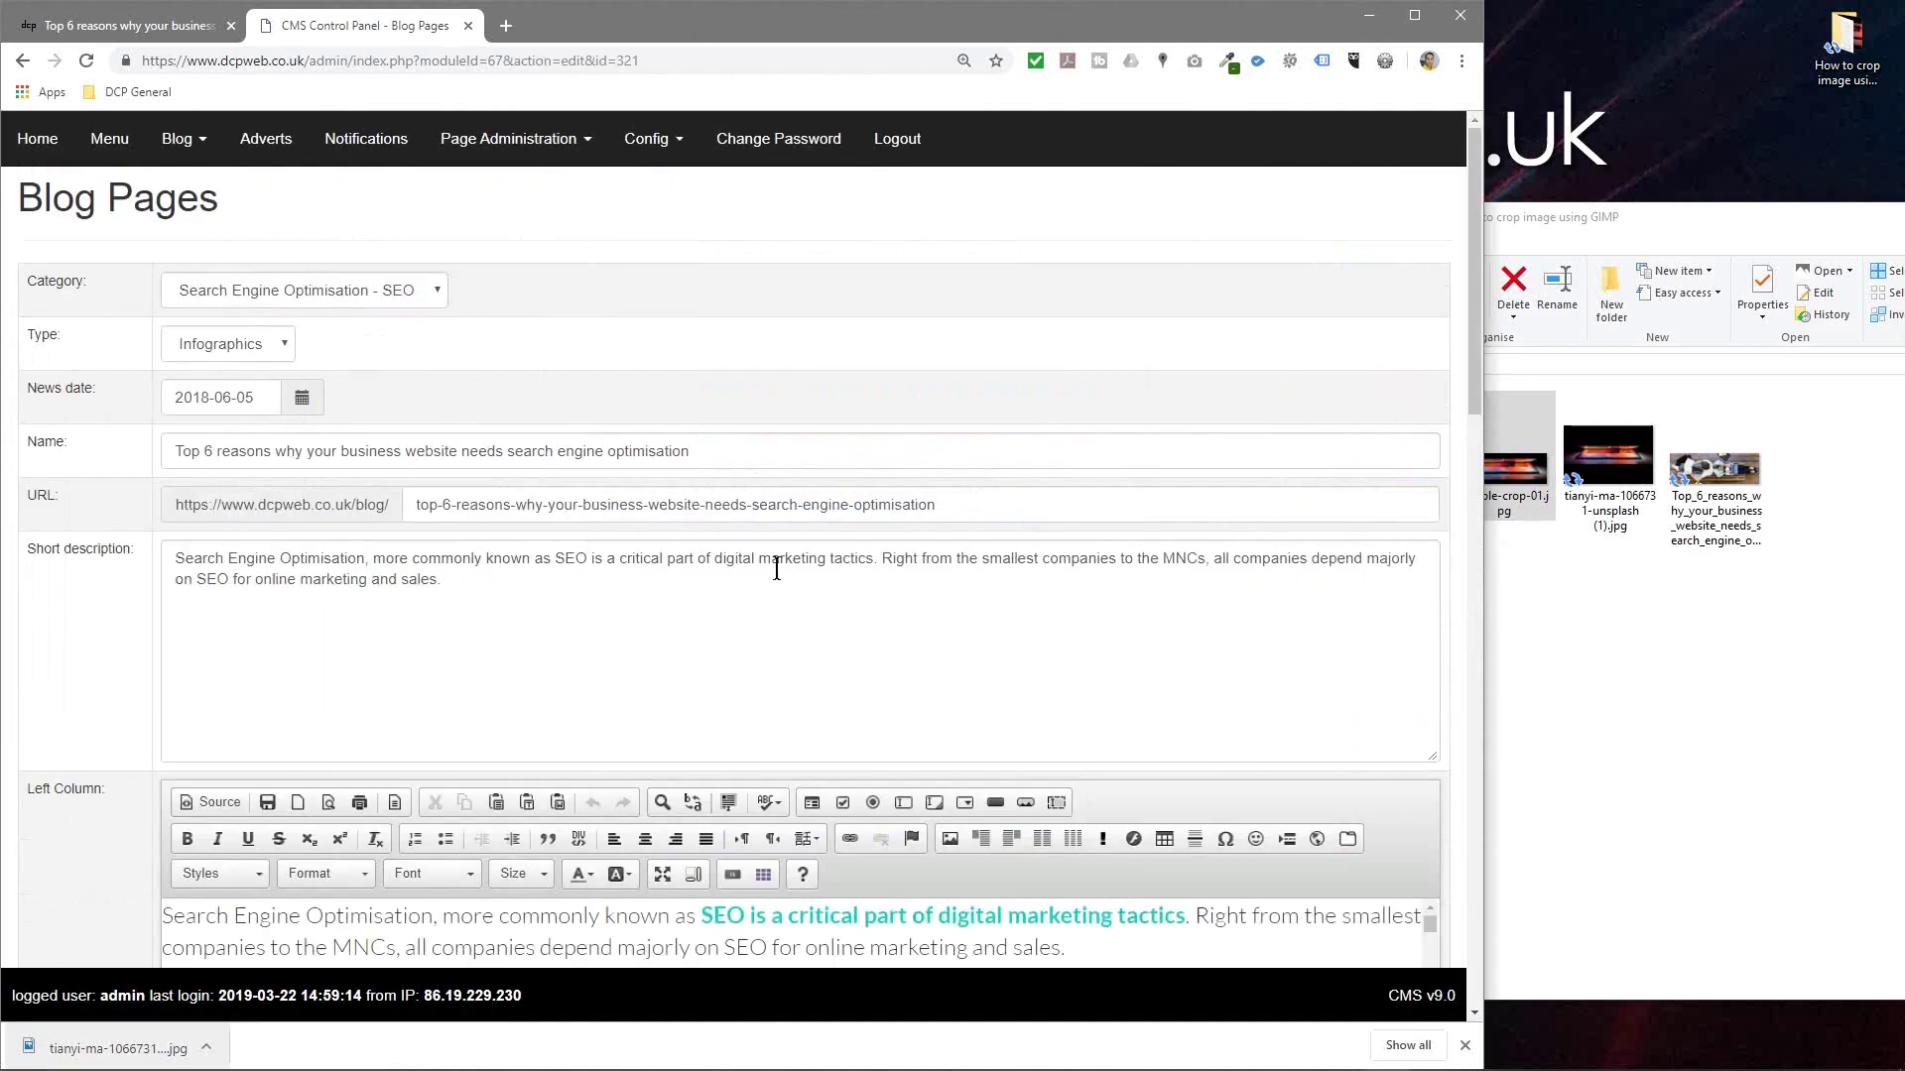
{"action": "scroll", "coordinate": [793, 566], "scroll_direction": "down", "scroll_amount": 6}
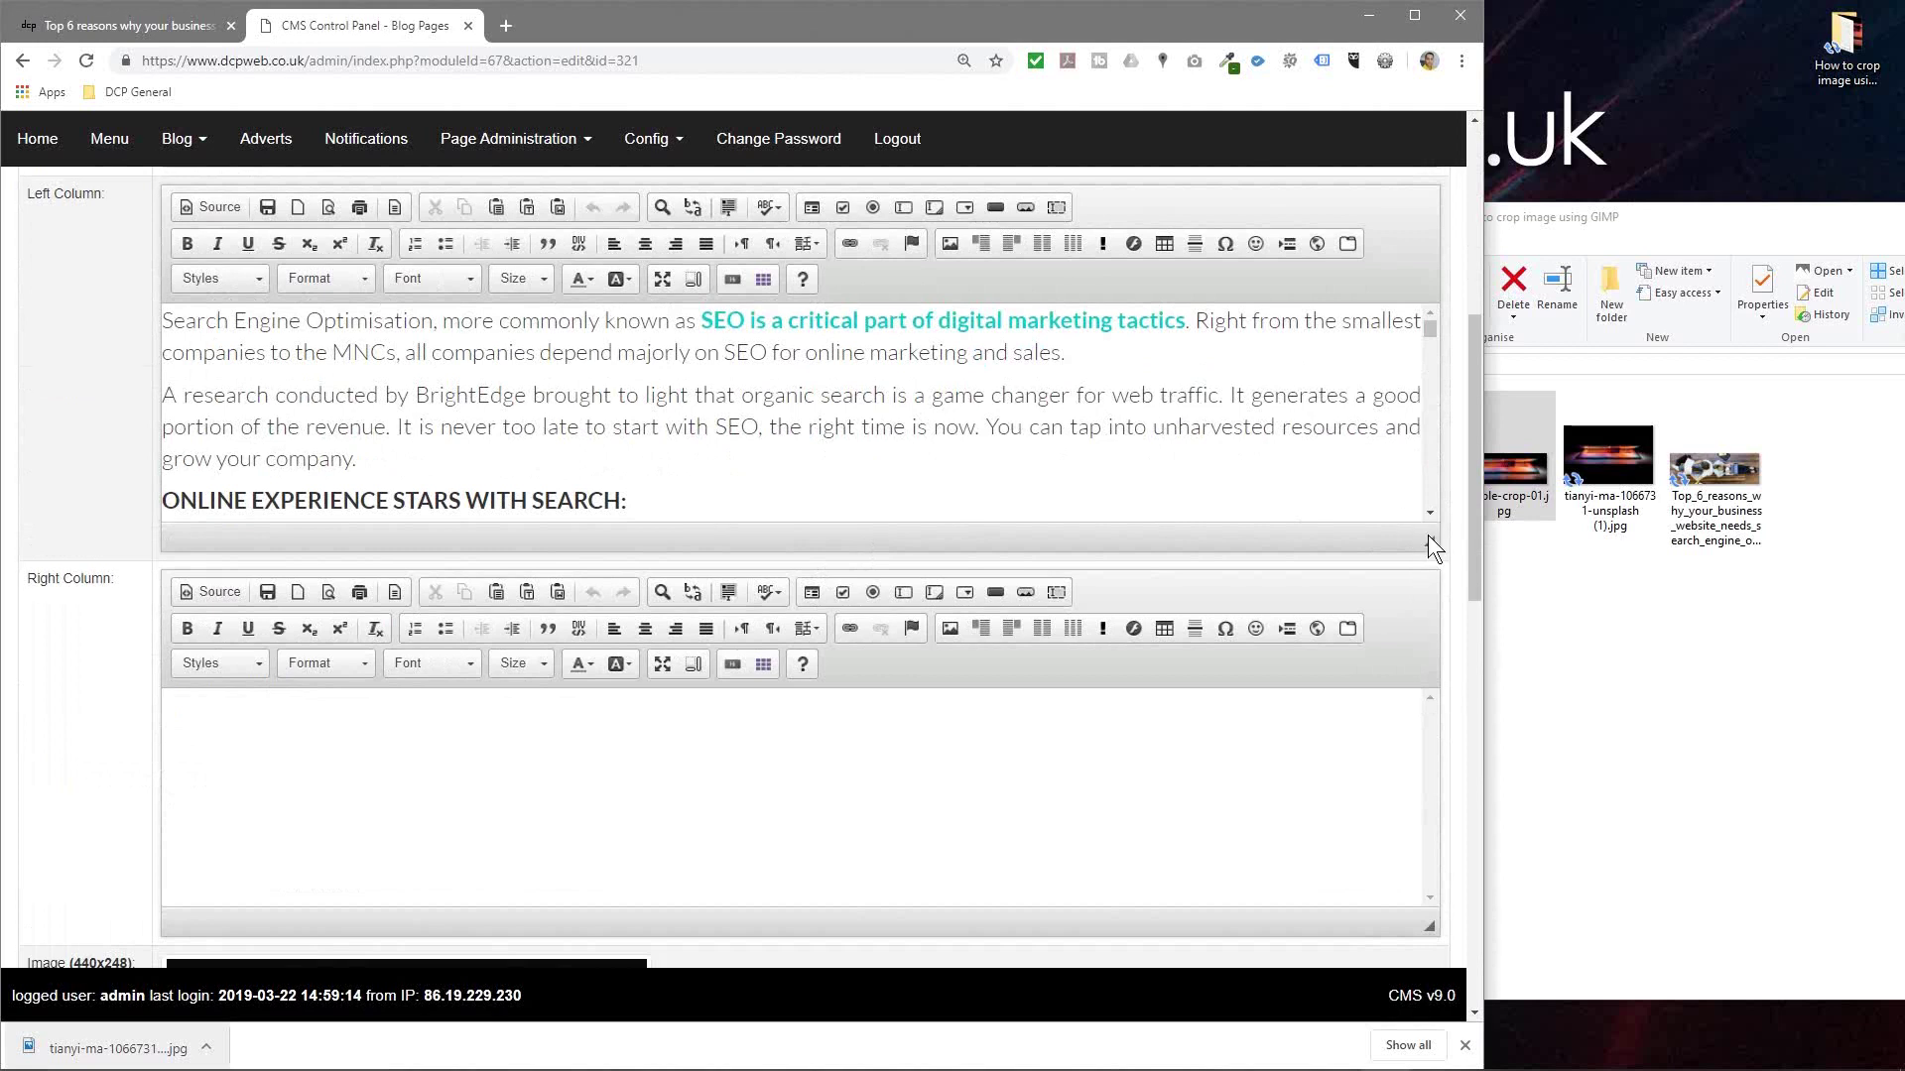
{"action": "left_click_drag", "start_coordinate": [1428, 539], "coordinate": [1433, 893]}
{"action": "scroll", "coordinate": [807, 623], "scroll_direction": "down", "scroll_amount": 2}
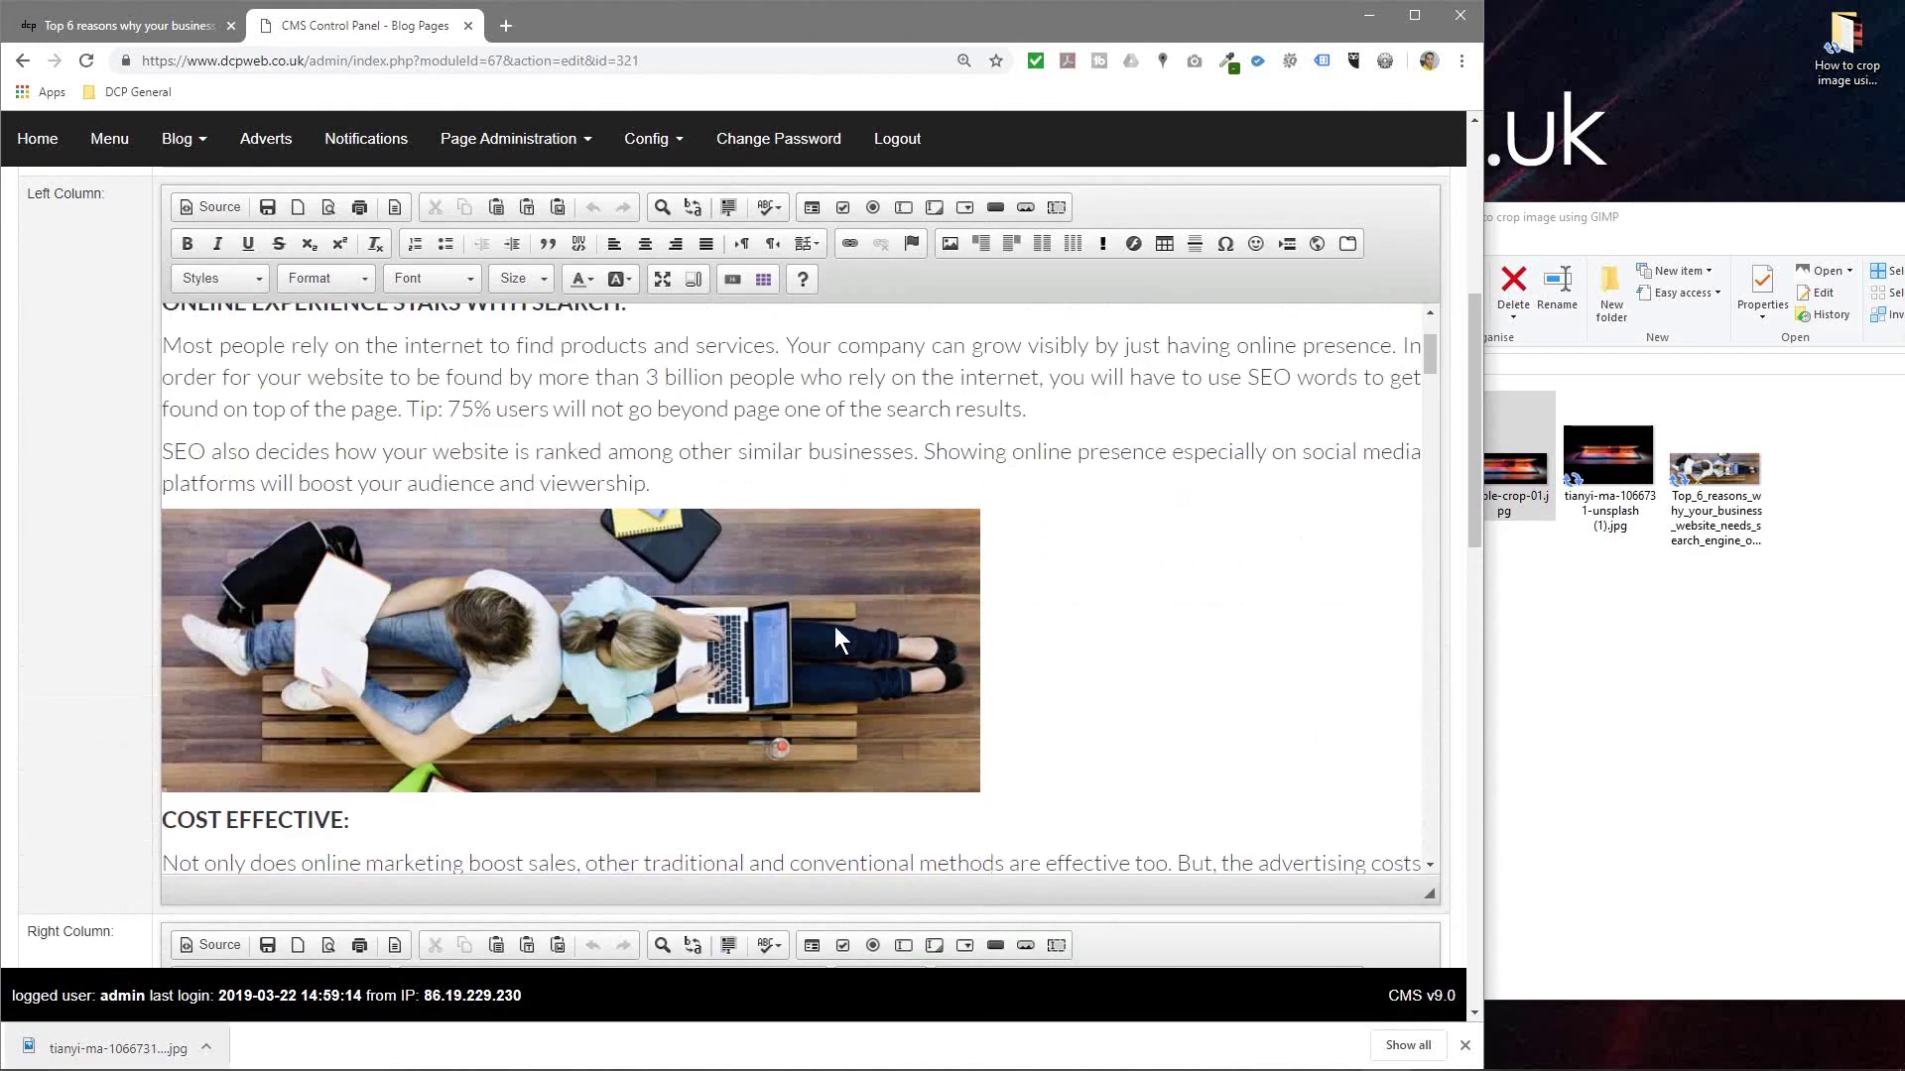
{"action": "left_click", "coordinate": [640, 644]}
{"action": "left_click", "coordinate": [141, 24]}
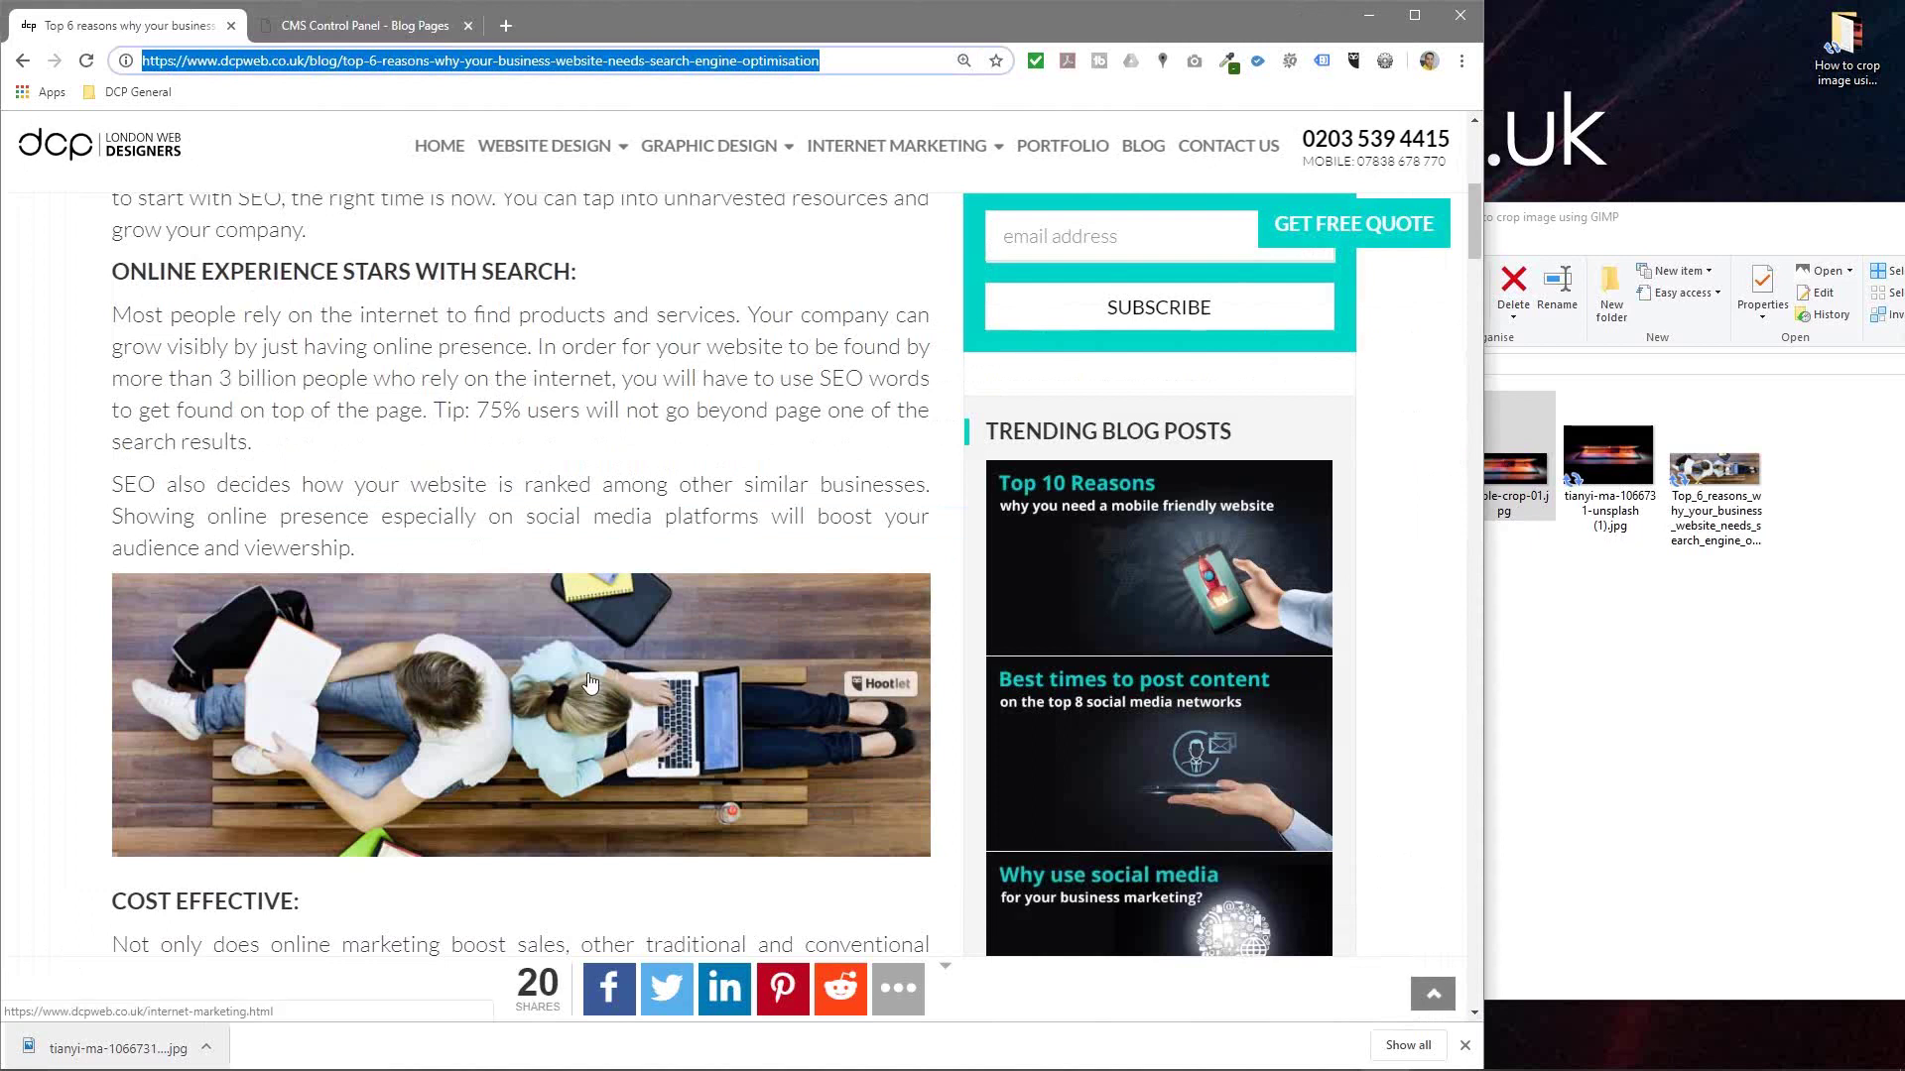
Add a new paragraph after the existing image and upload sample-crop-01.jpg to the blog folder
{"action": "left_click", "coordinate": [402, 25]}
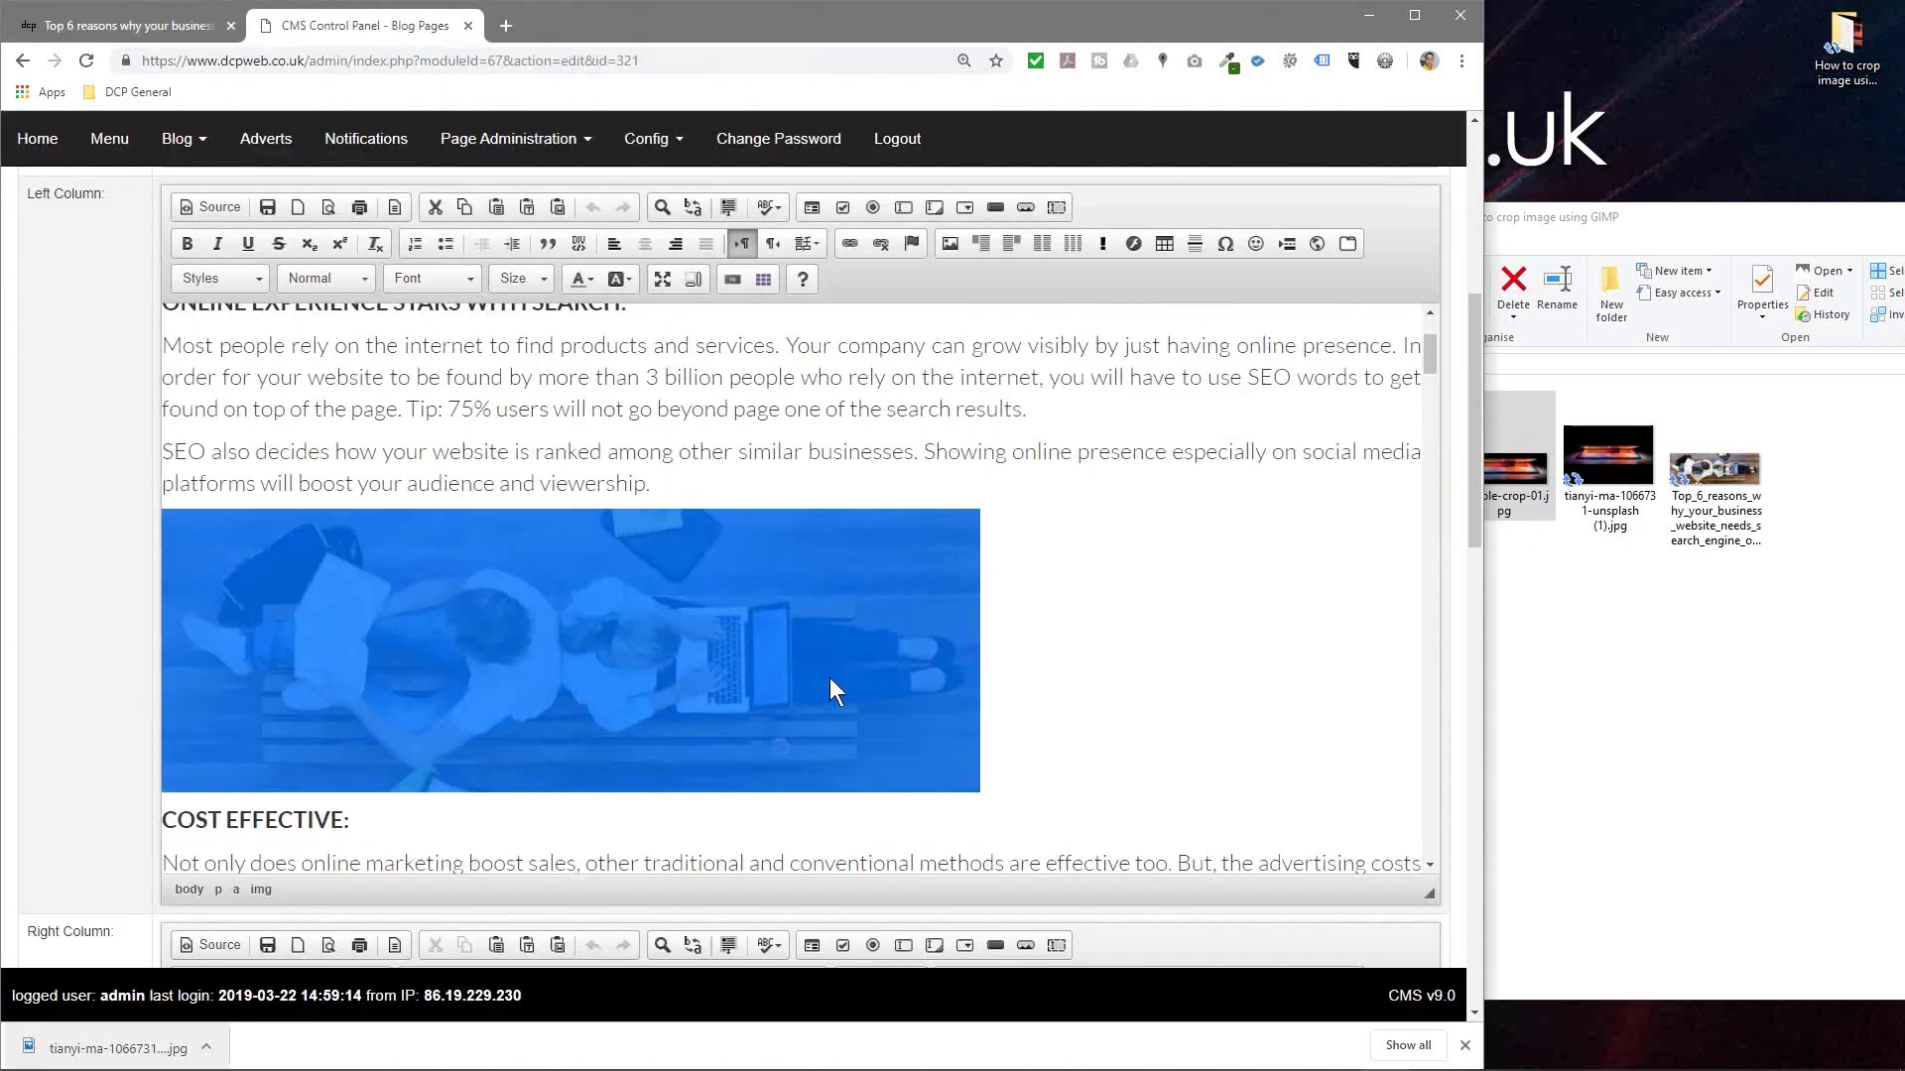
{"action": "left_click", "coordinate": [1038, 671]}
{"action": "key", "text": "Return"}
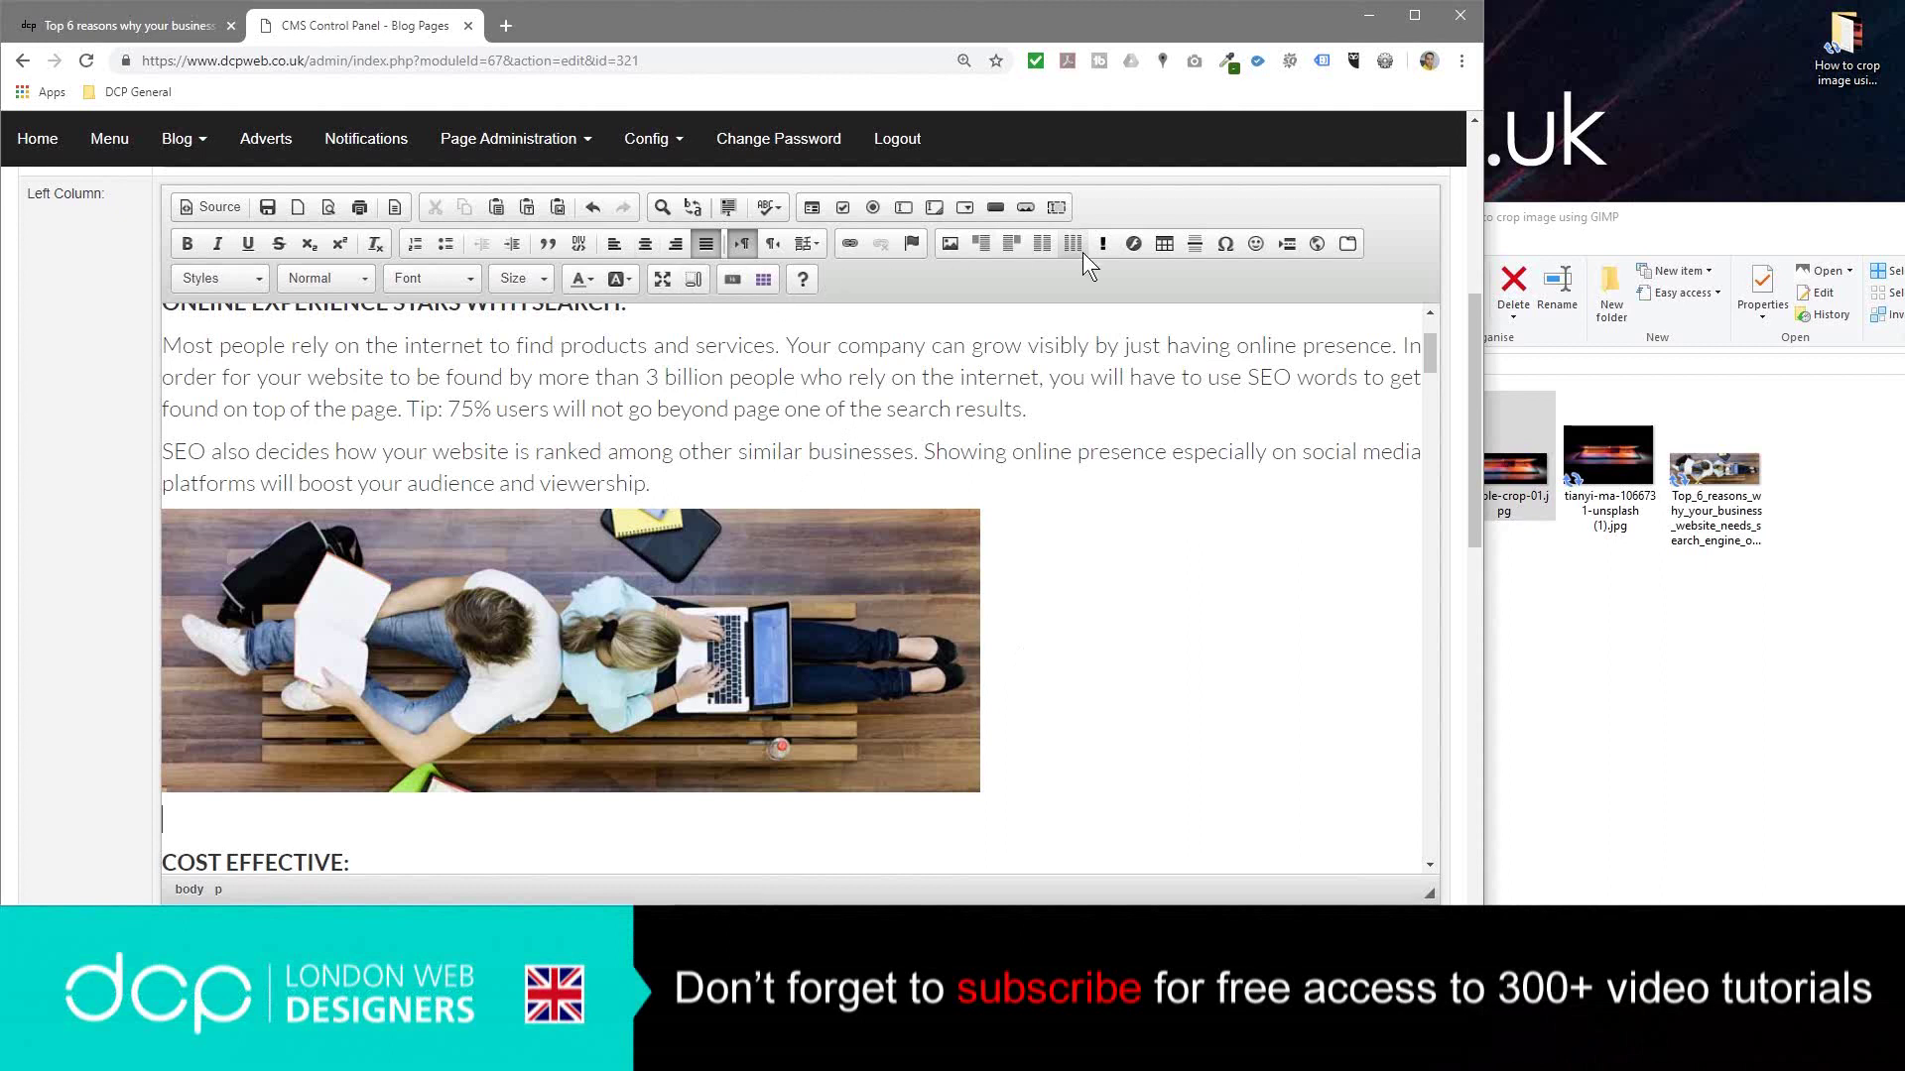
{"action": "left_click", "coordinate": [949, 244]}
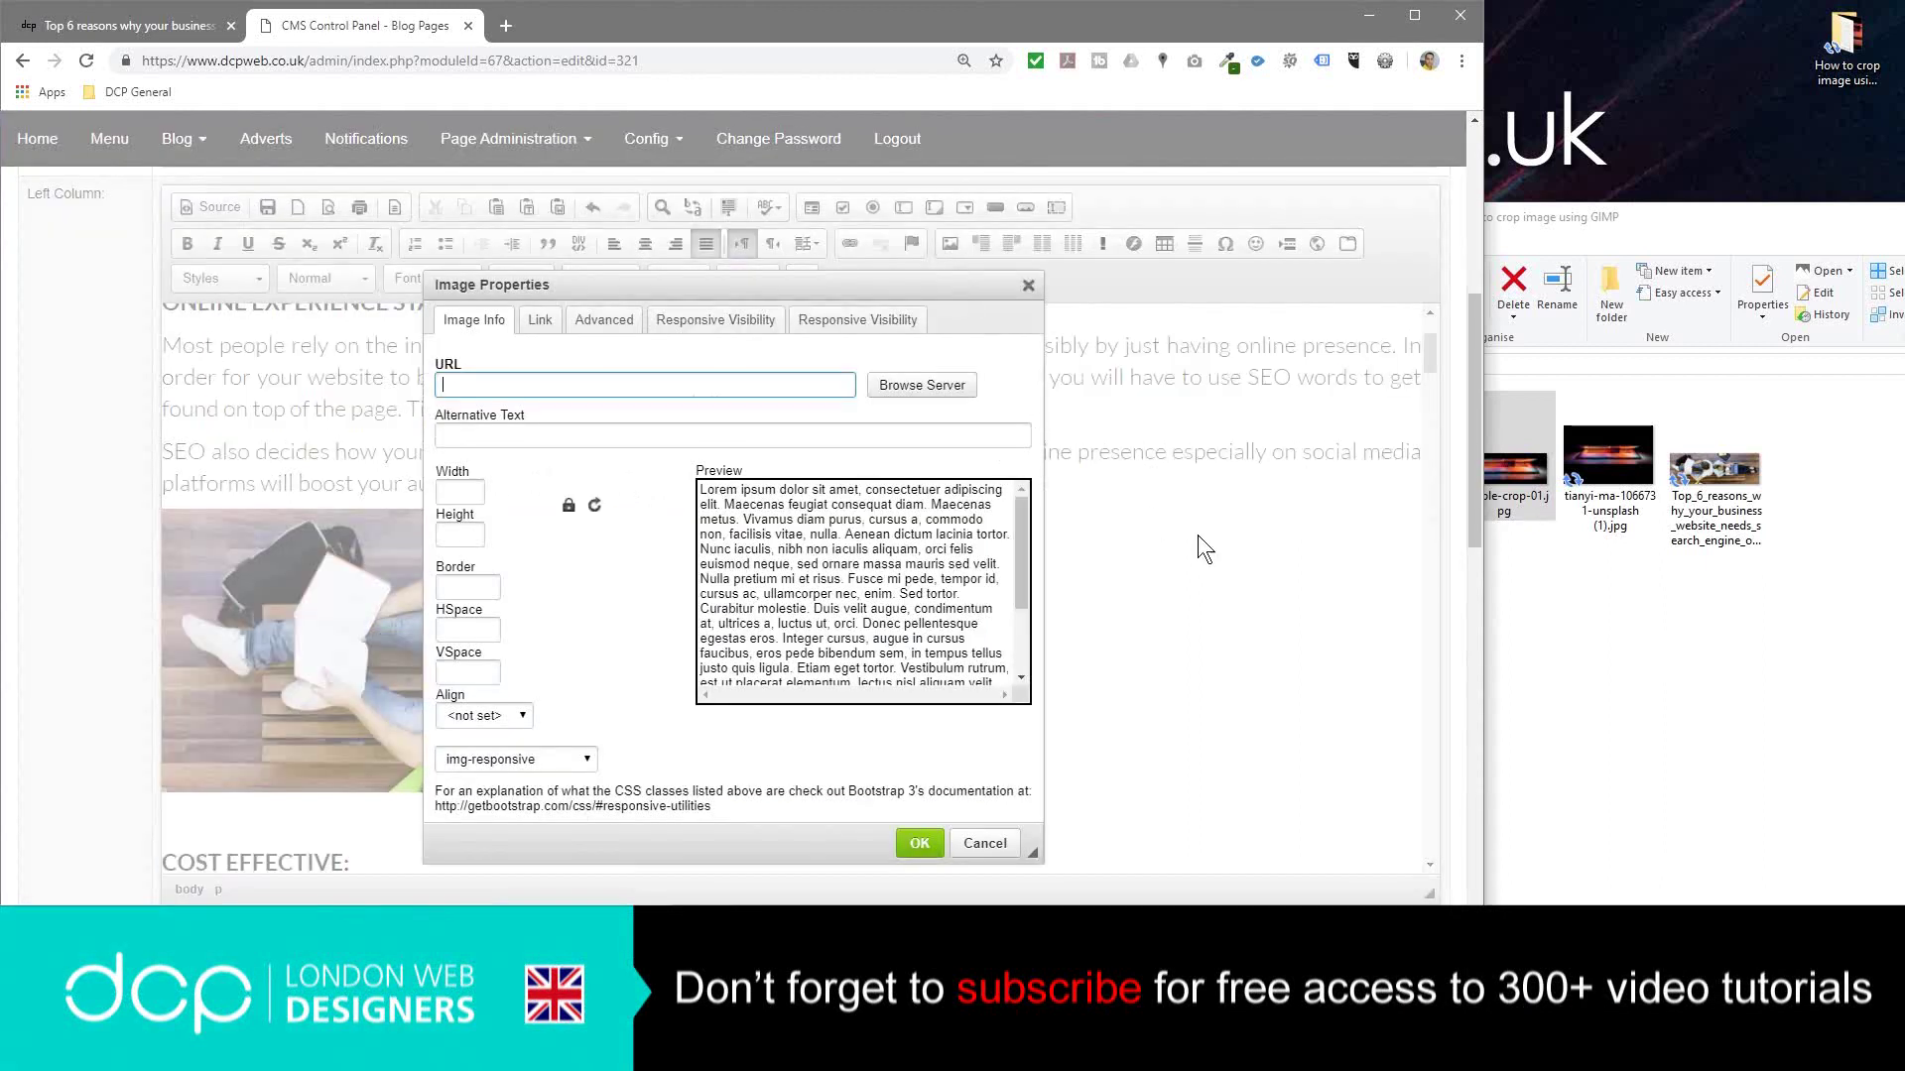
{"action": "left_click", "coordinate": [931, 396]}
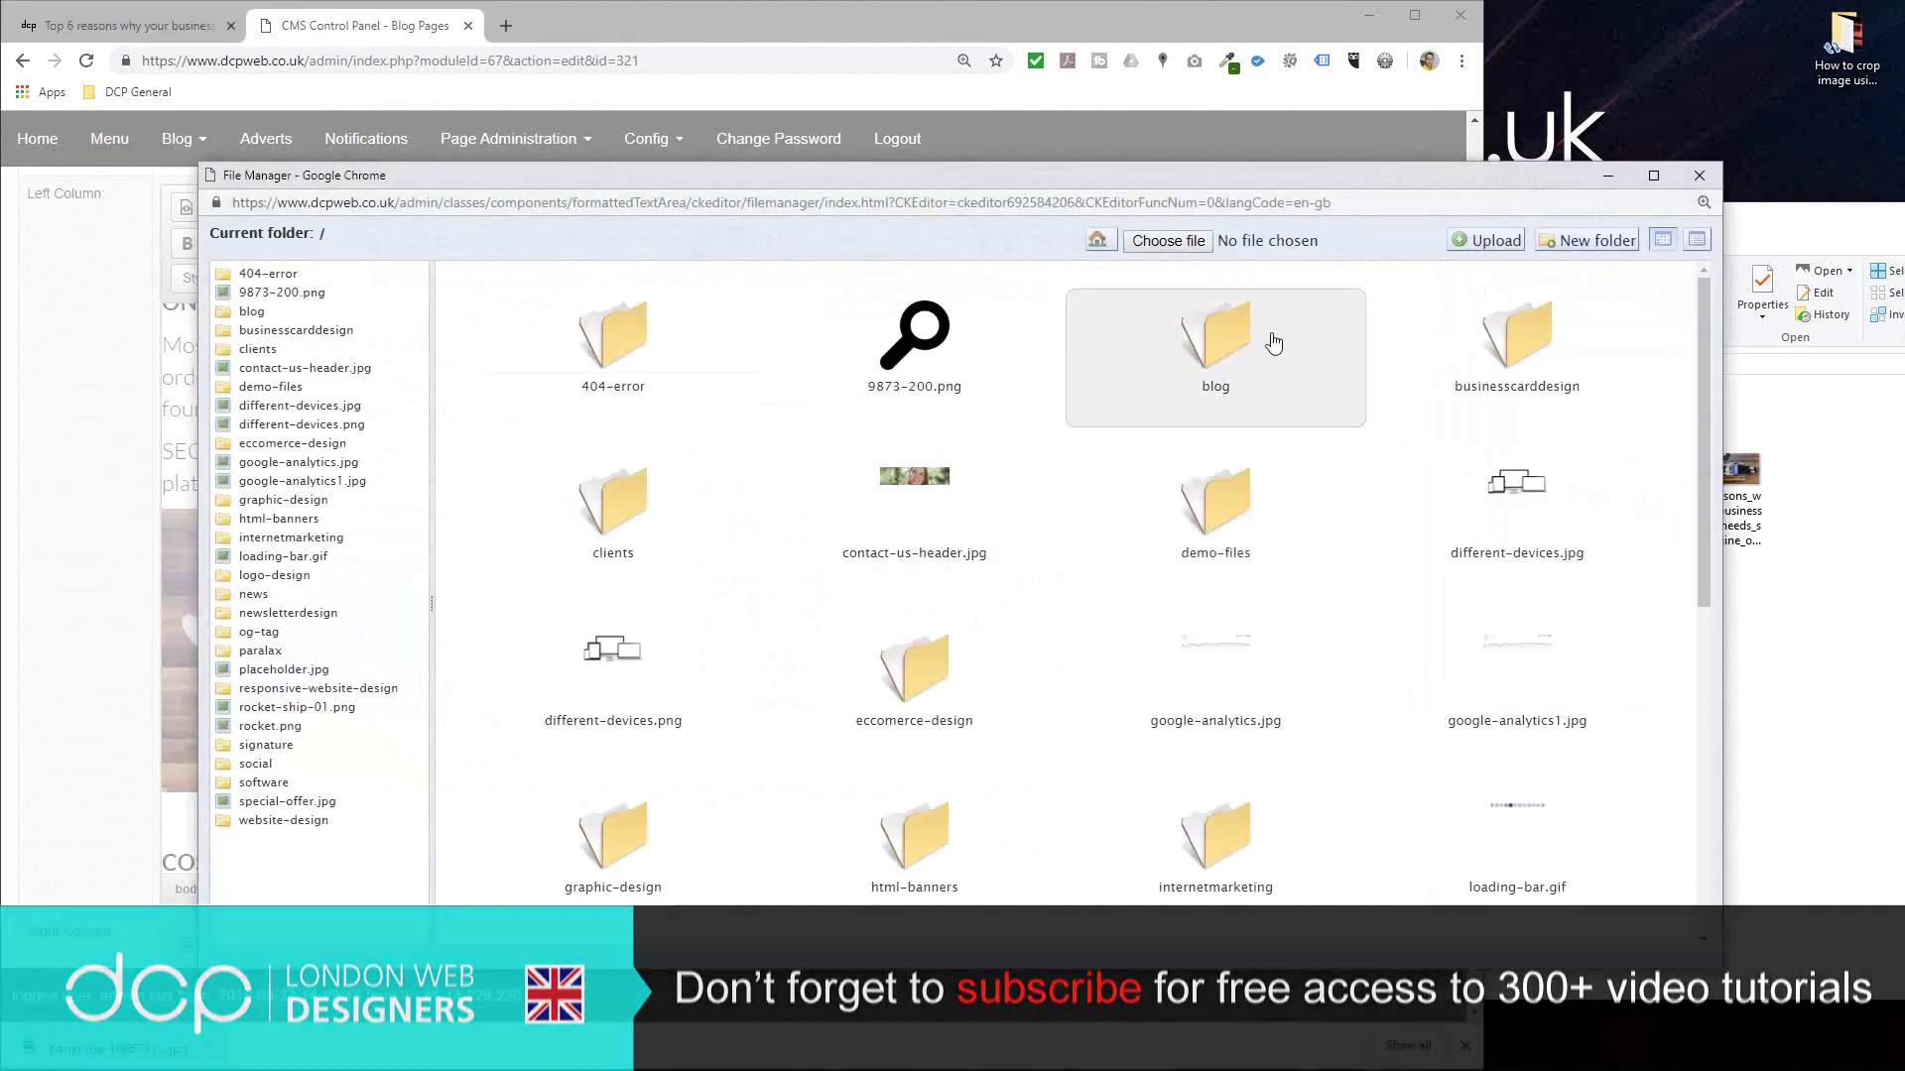
{"action": "left_click", "coordinate": [1160, 241]}
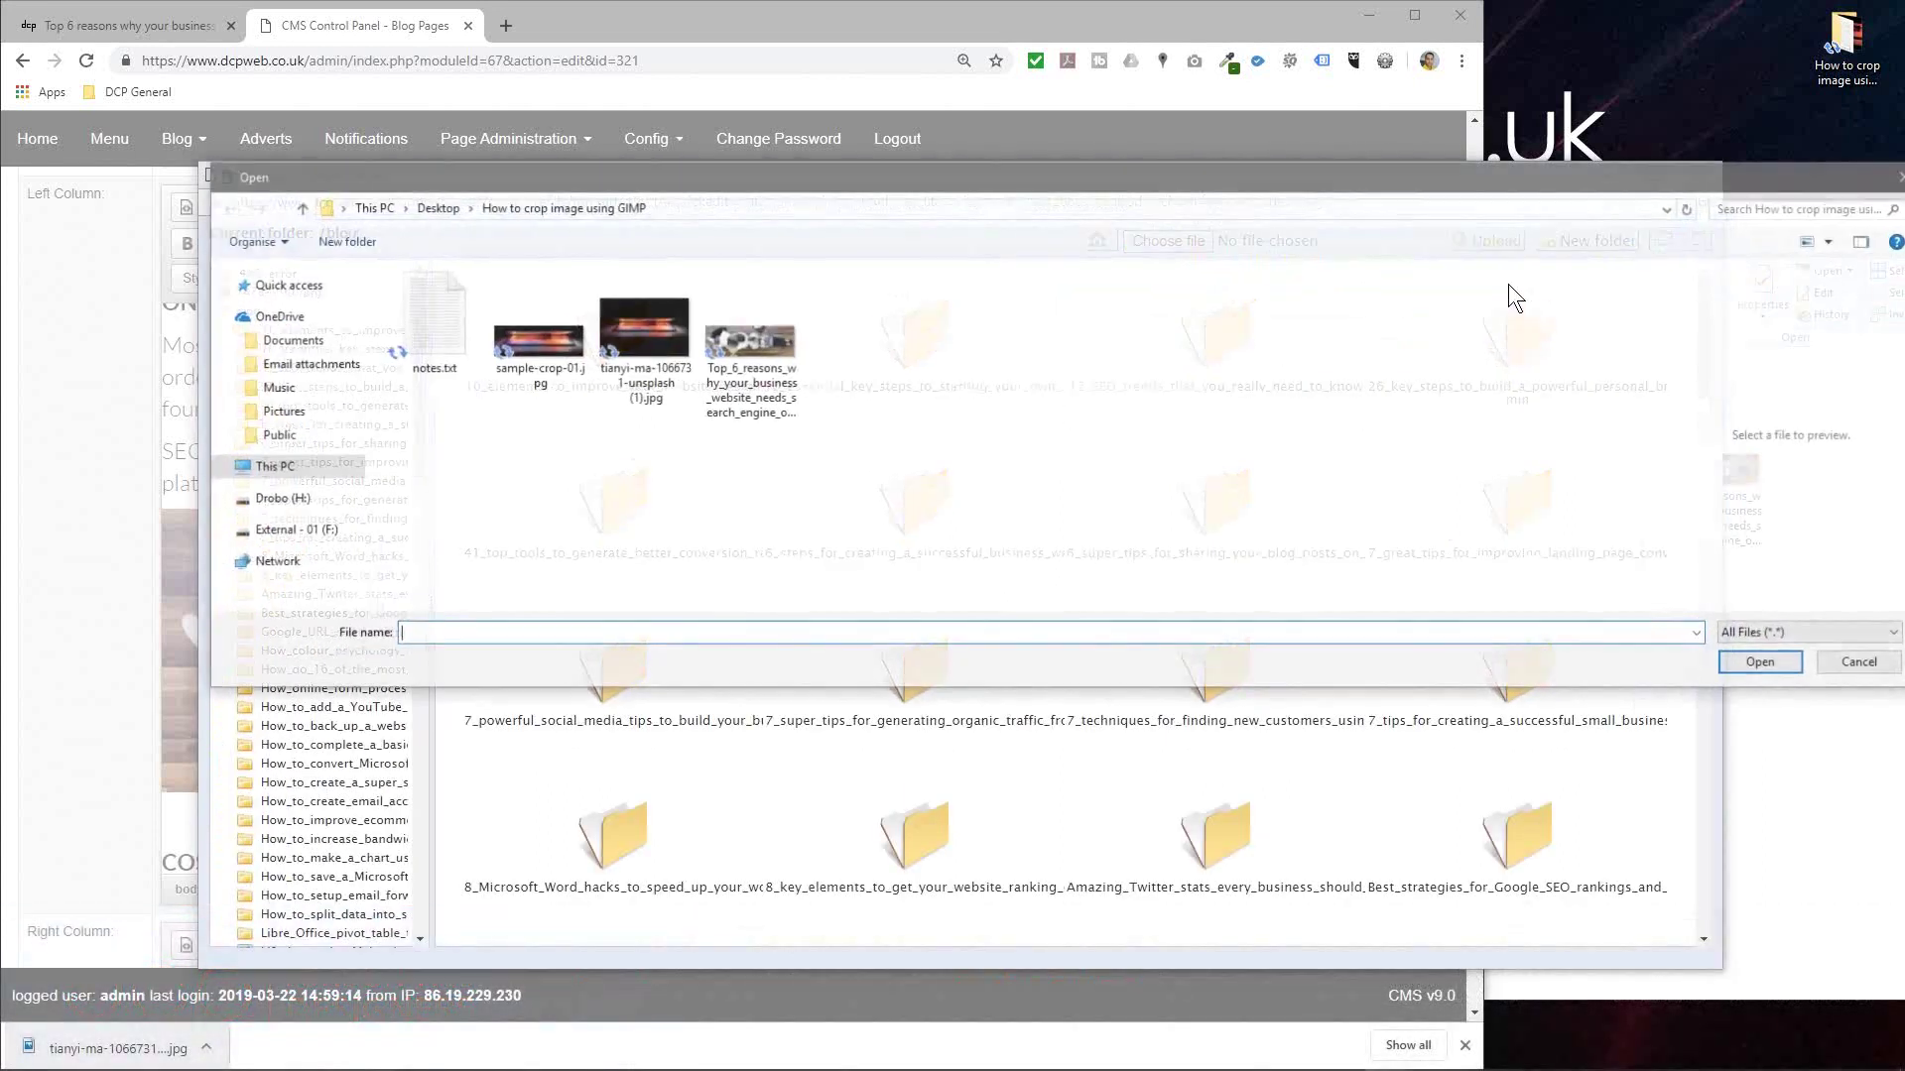
{"action": "left_click", "coordinate": [511, 336]}
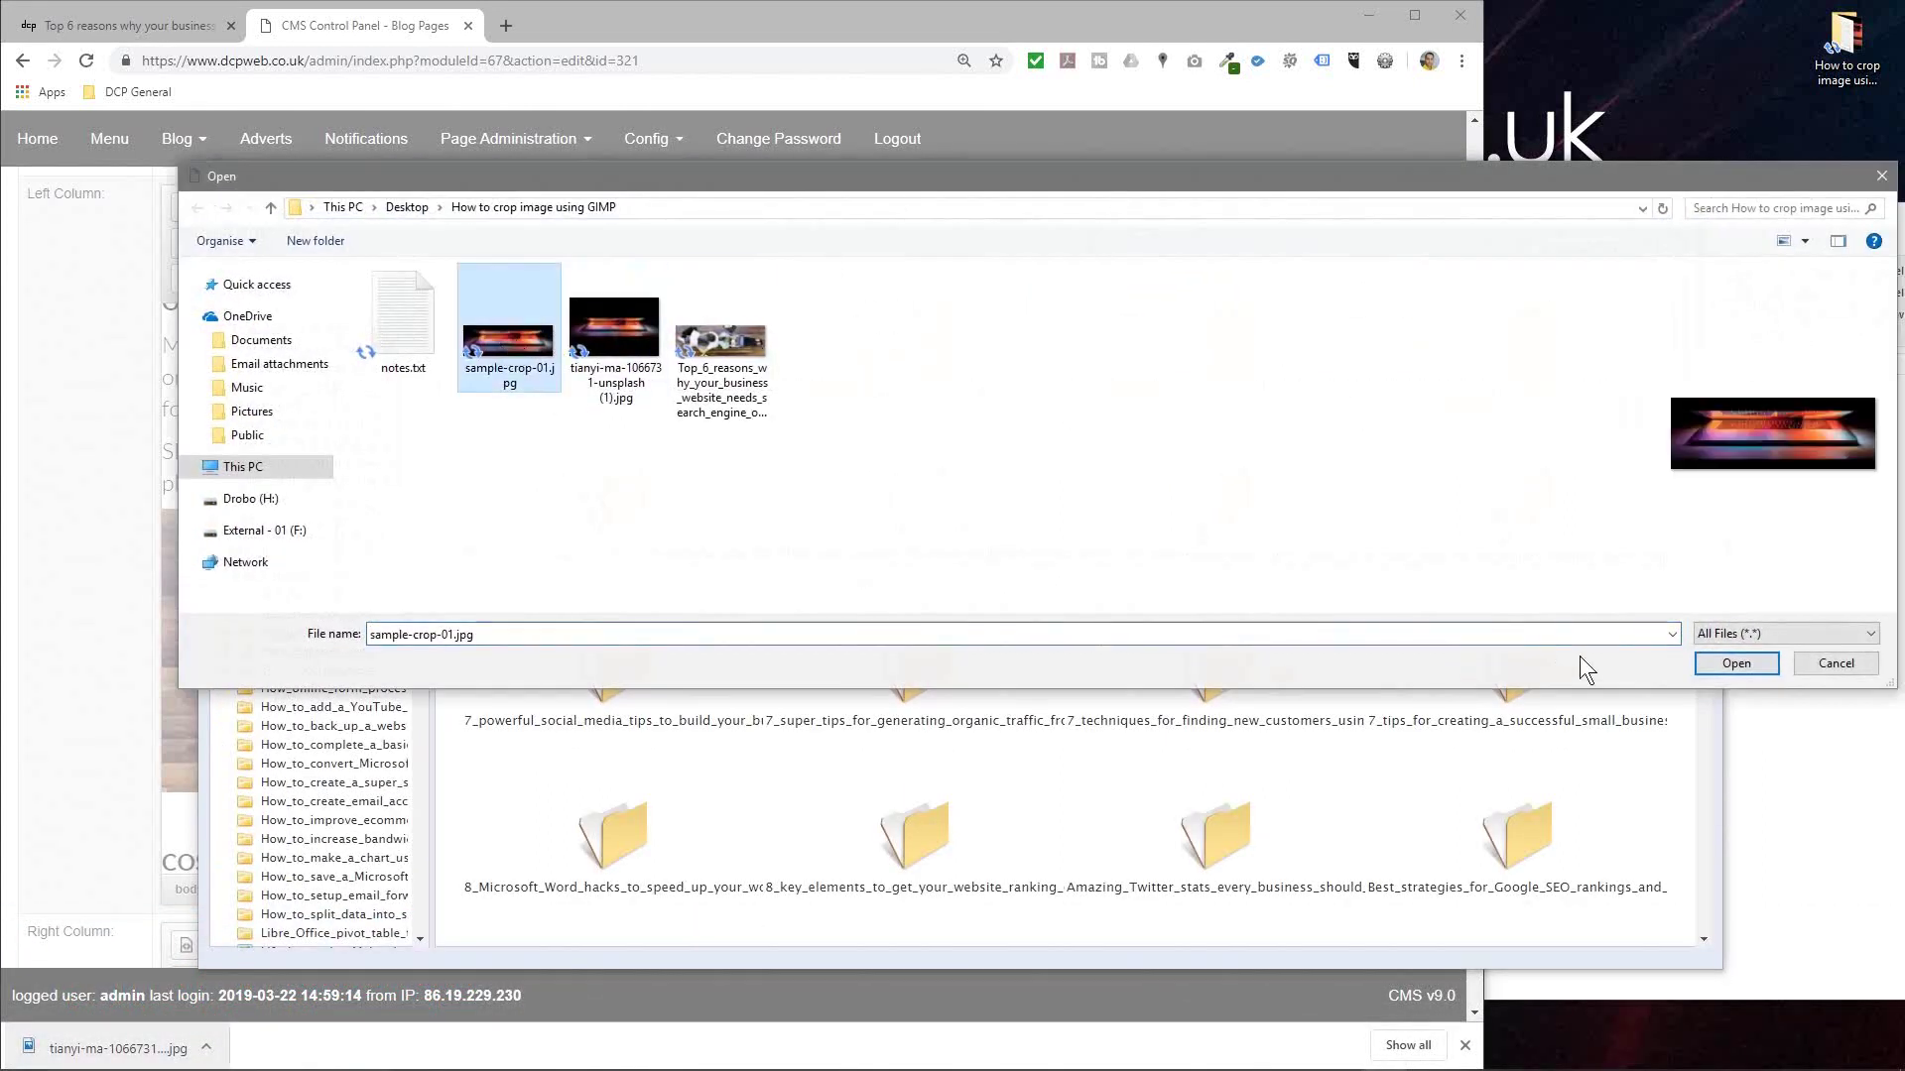
{"action": "left_click", "coordinate": [1717, 664]}
{"action": "left_click", "coordinate": [1510, 242]}
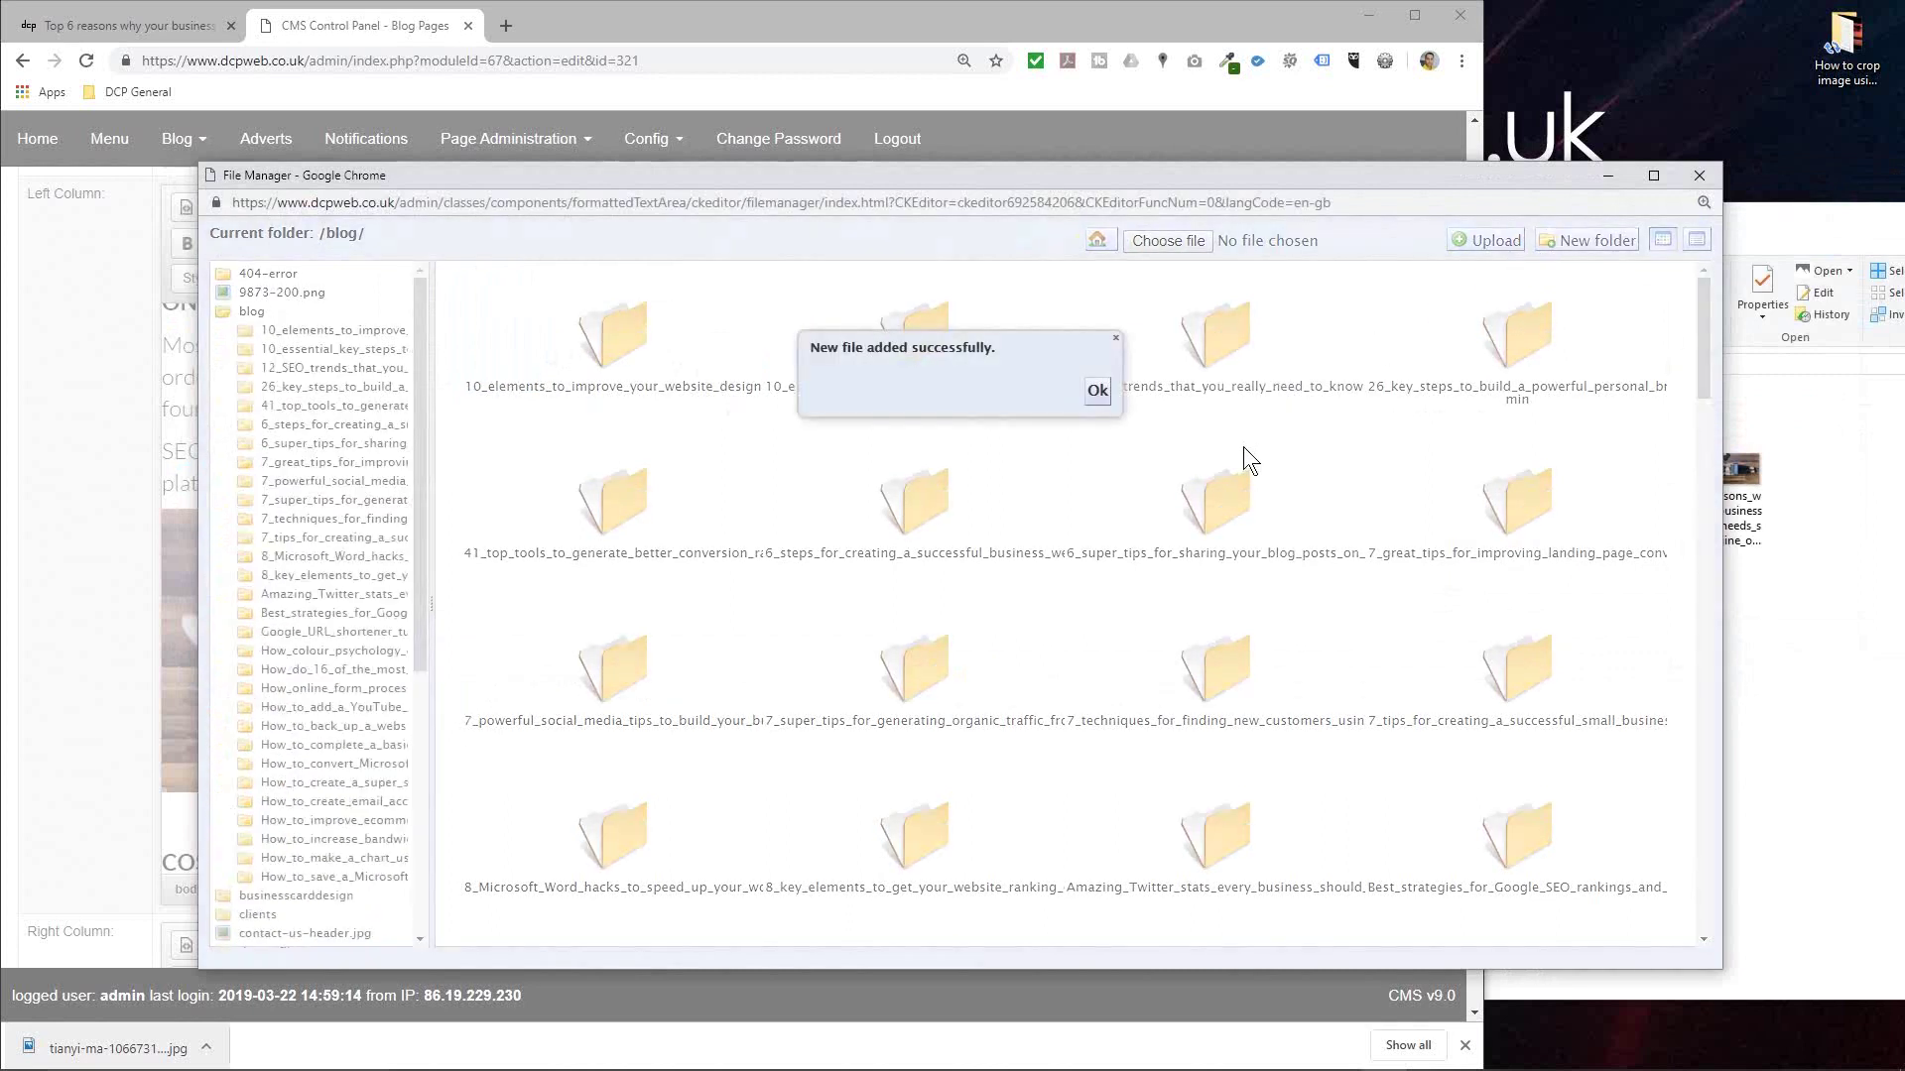
Insert sample-crop-01.jpg into the post with its 750 width value cleared
{"action": "left_click", "coordinate": [1098, 391]}
{"action": "scroll", "coordinate": [1077, 653], "scroll_direction": "down", "scroll_amount": 20}
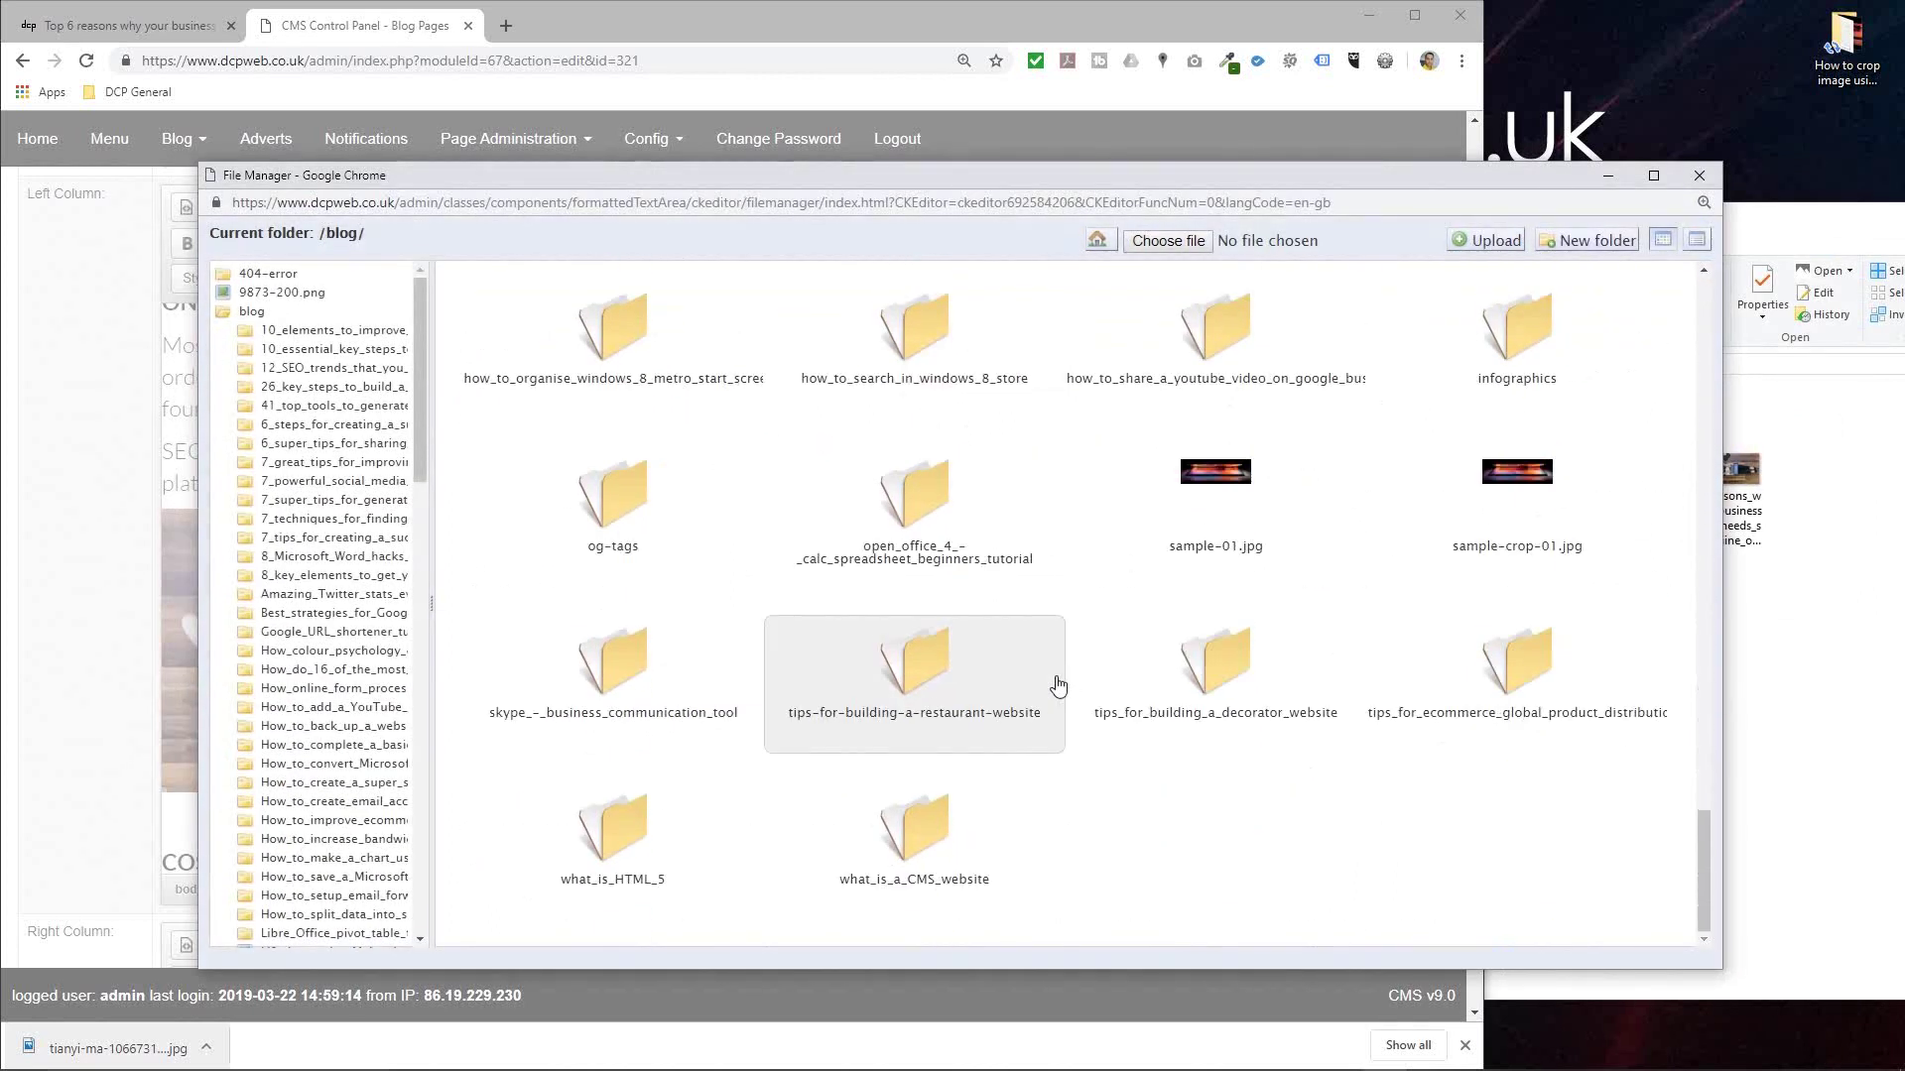
{"action": "left_click", "coordinate": [1519, 492]}
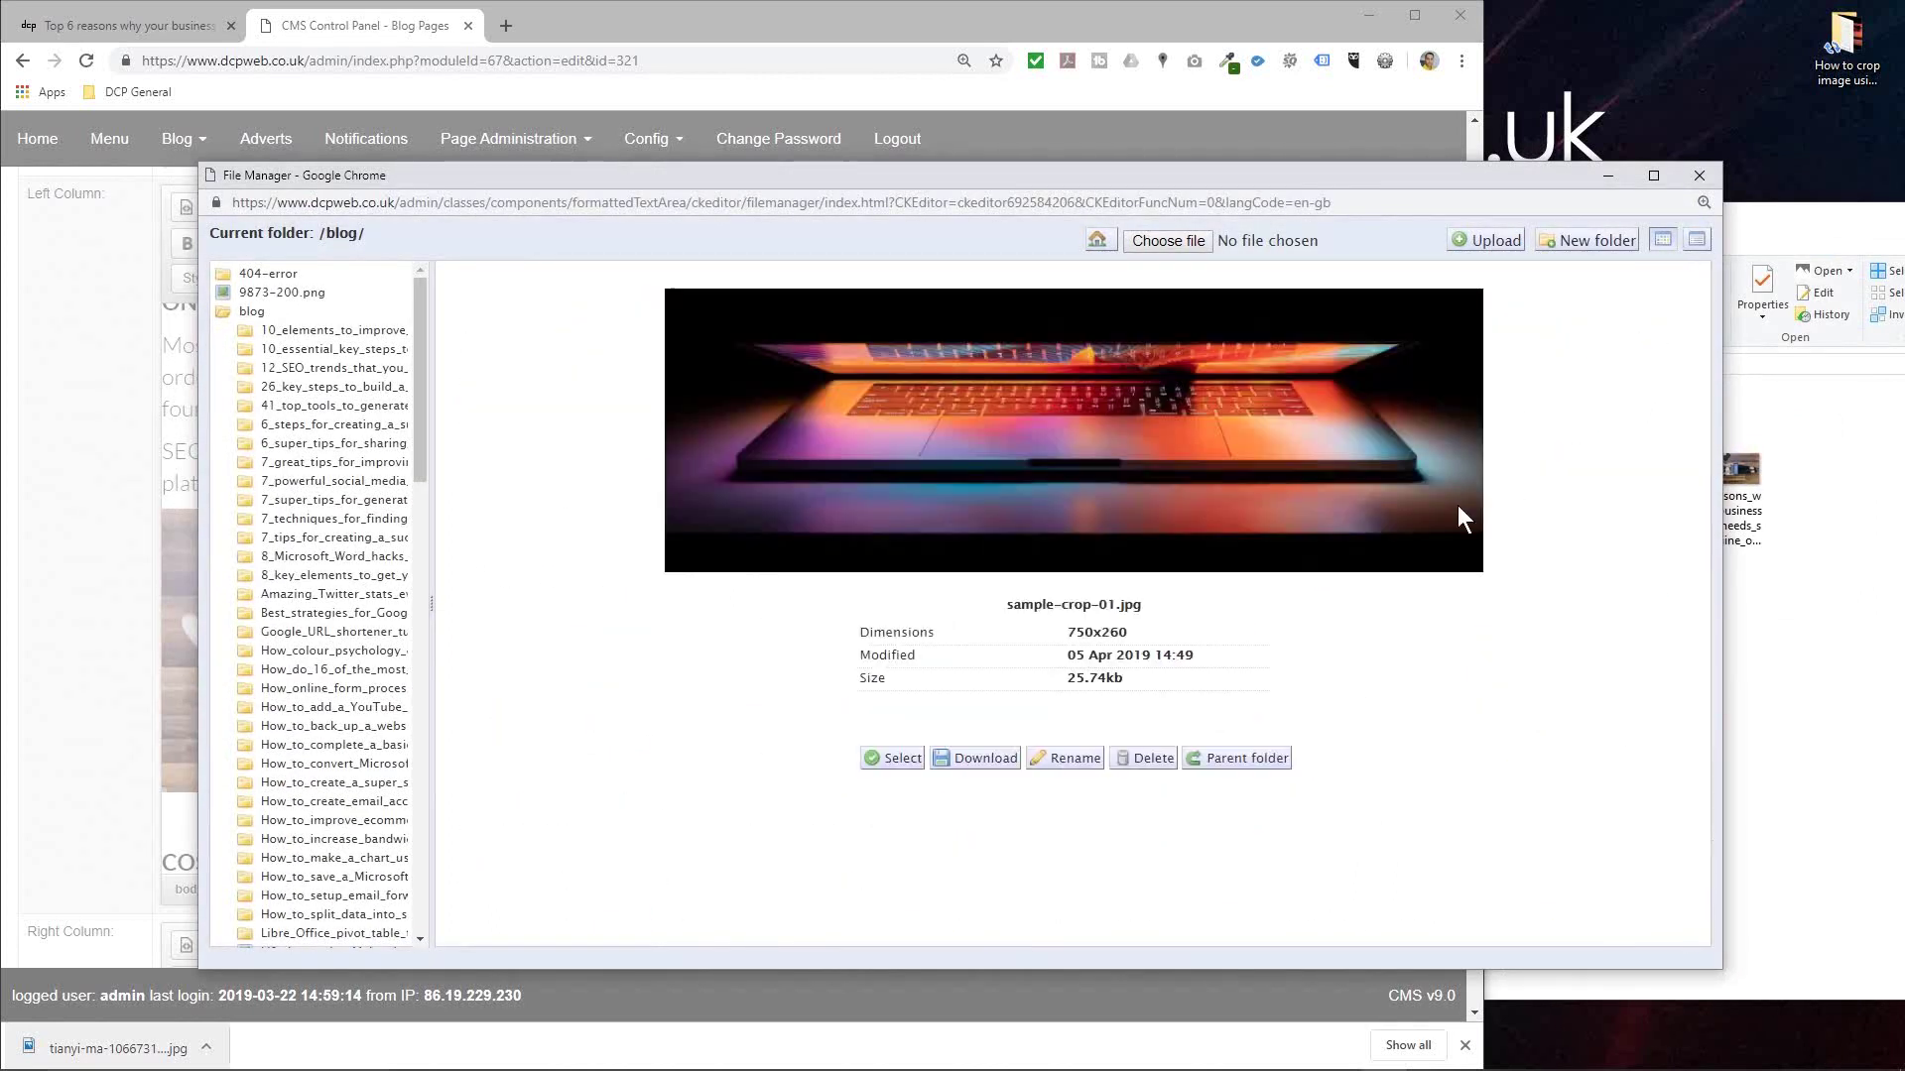
{"action": "left_click", "coordinate": [883, 758]}
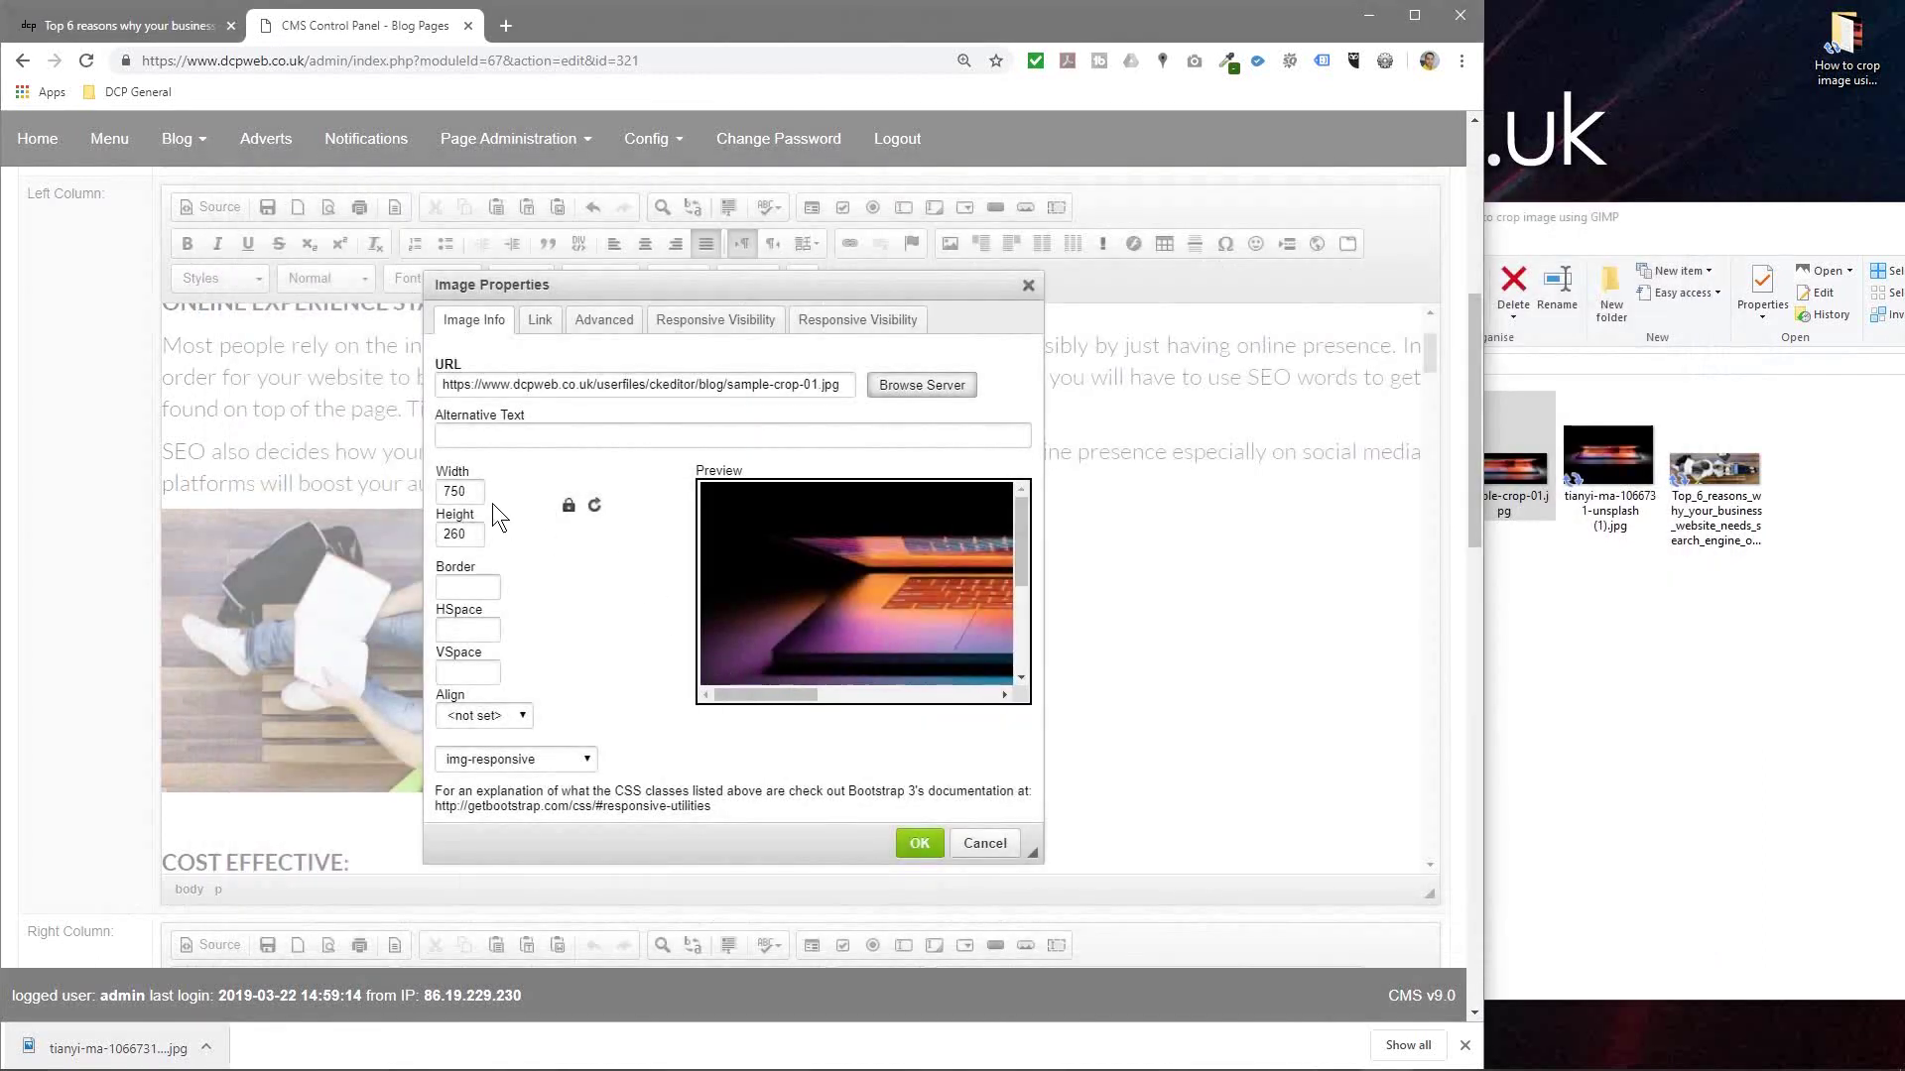
{"action": "left_click_drag", "start_coordinate": [479, 493], "coordinate": [402, 486]}
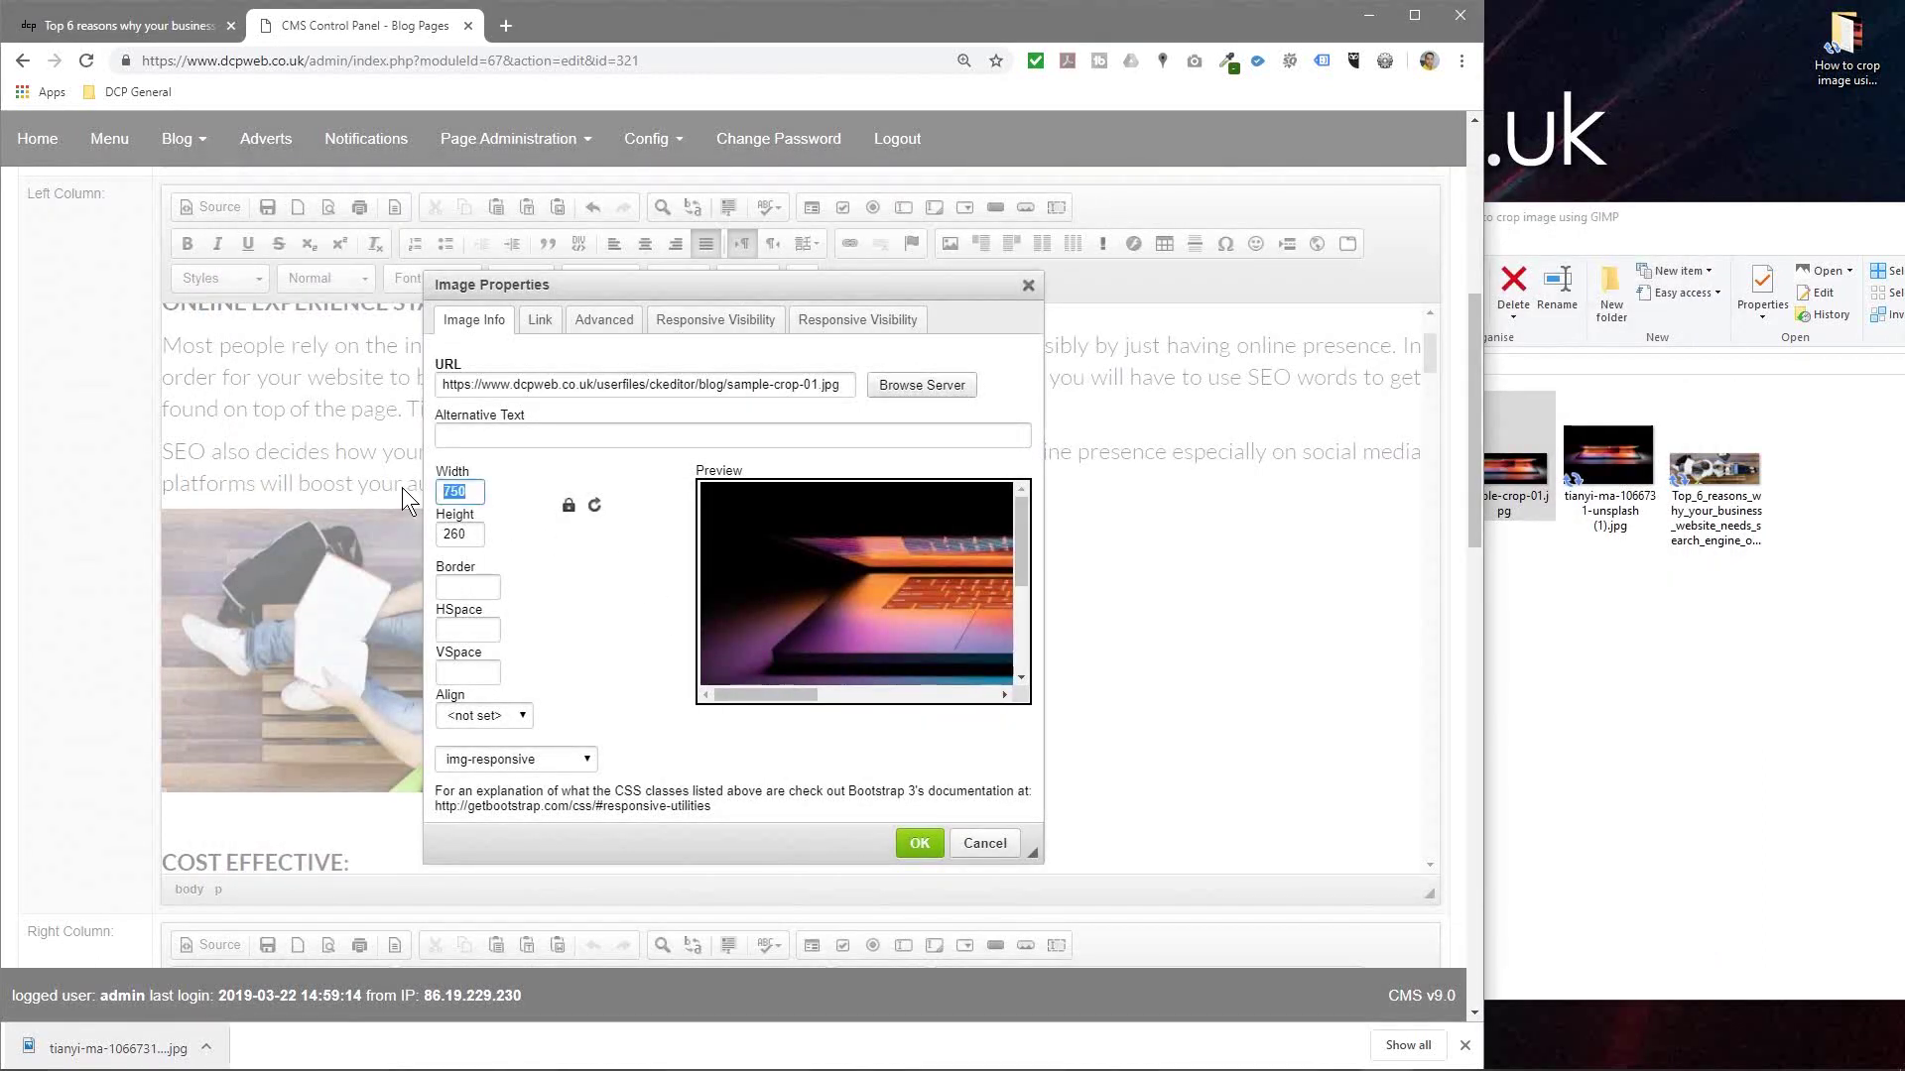
{"action": "left_click", "coordinate": [921, 844]}
Check the students photo's properties without changing them, then save the post
{"action": "scroll", "coordinate": [681, 390], "scroll_direction": "down", "scroll_amount": 3}
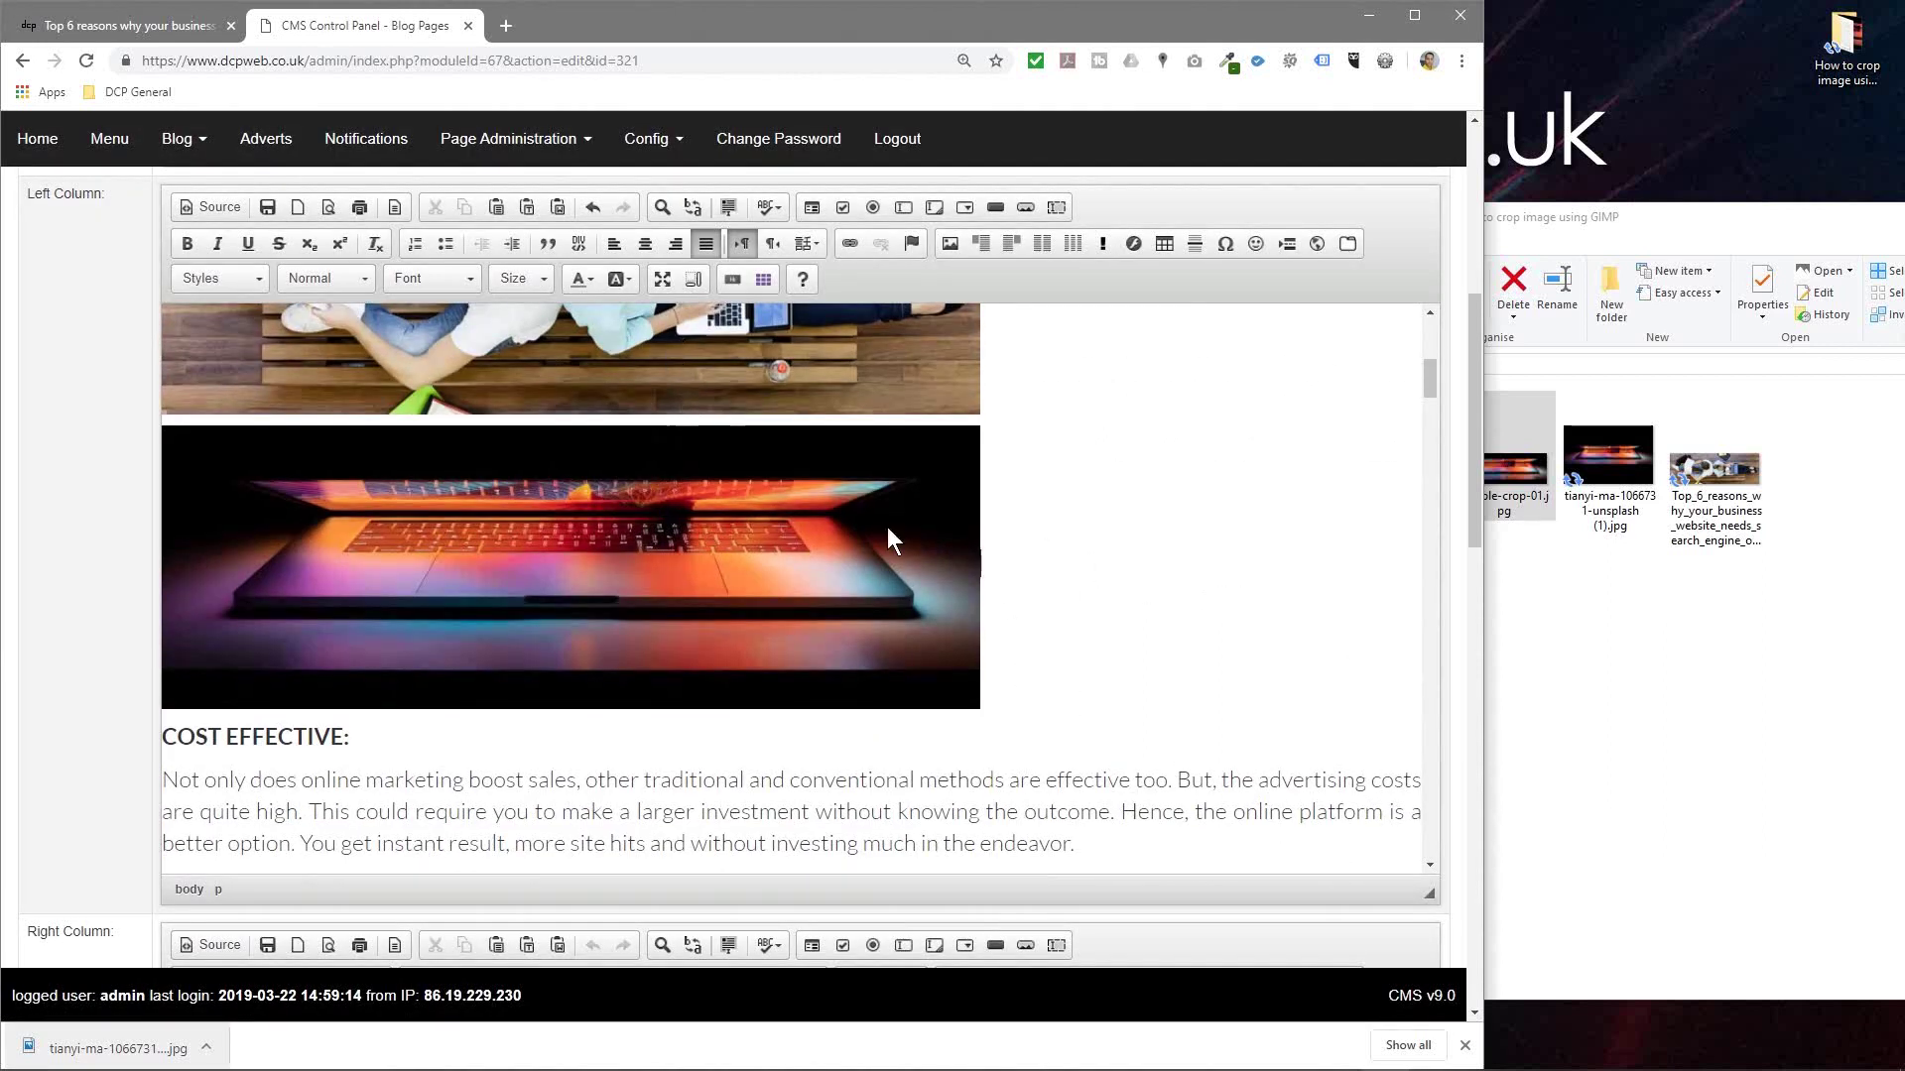
{"action": "double_click", "coordinate": [752, 358]}
{"action": "key", "text": "Escape"}
{"action": "scroll", "coordinate": [1242, 815], "scroll_direction": "down", "scroll_amount": 1}
{"action": "scroll", "coordinate": [1242, 815], "scroll_direction": "down", "scroll_amount": 15}
{"action": "left_click", "coordinate": [1388, 869]}
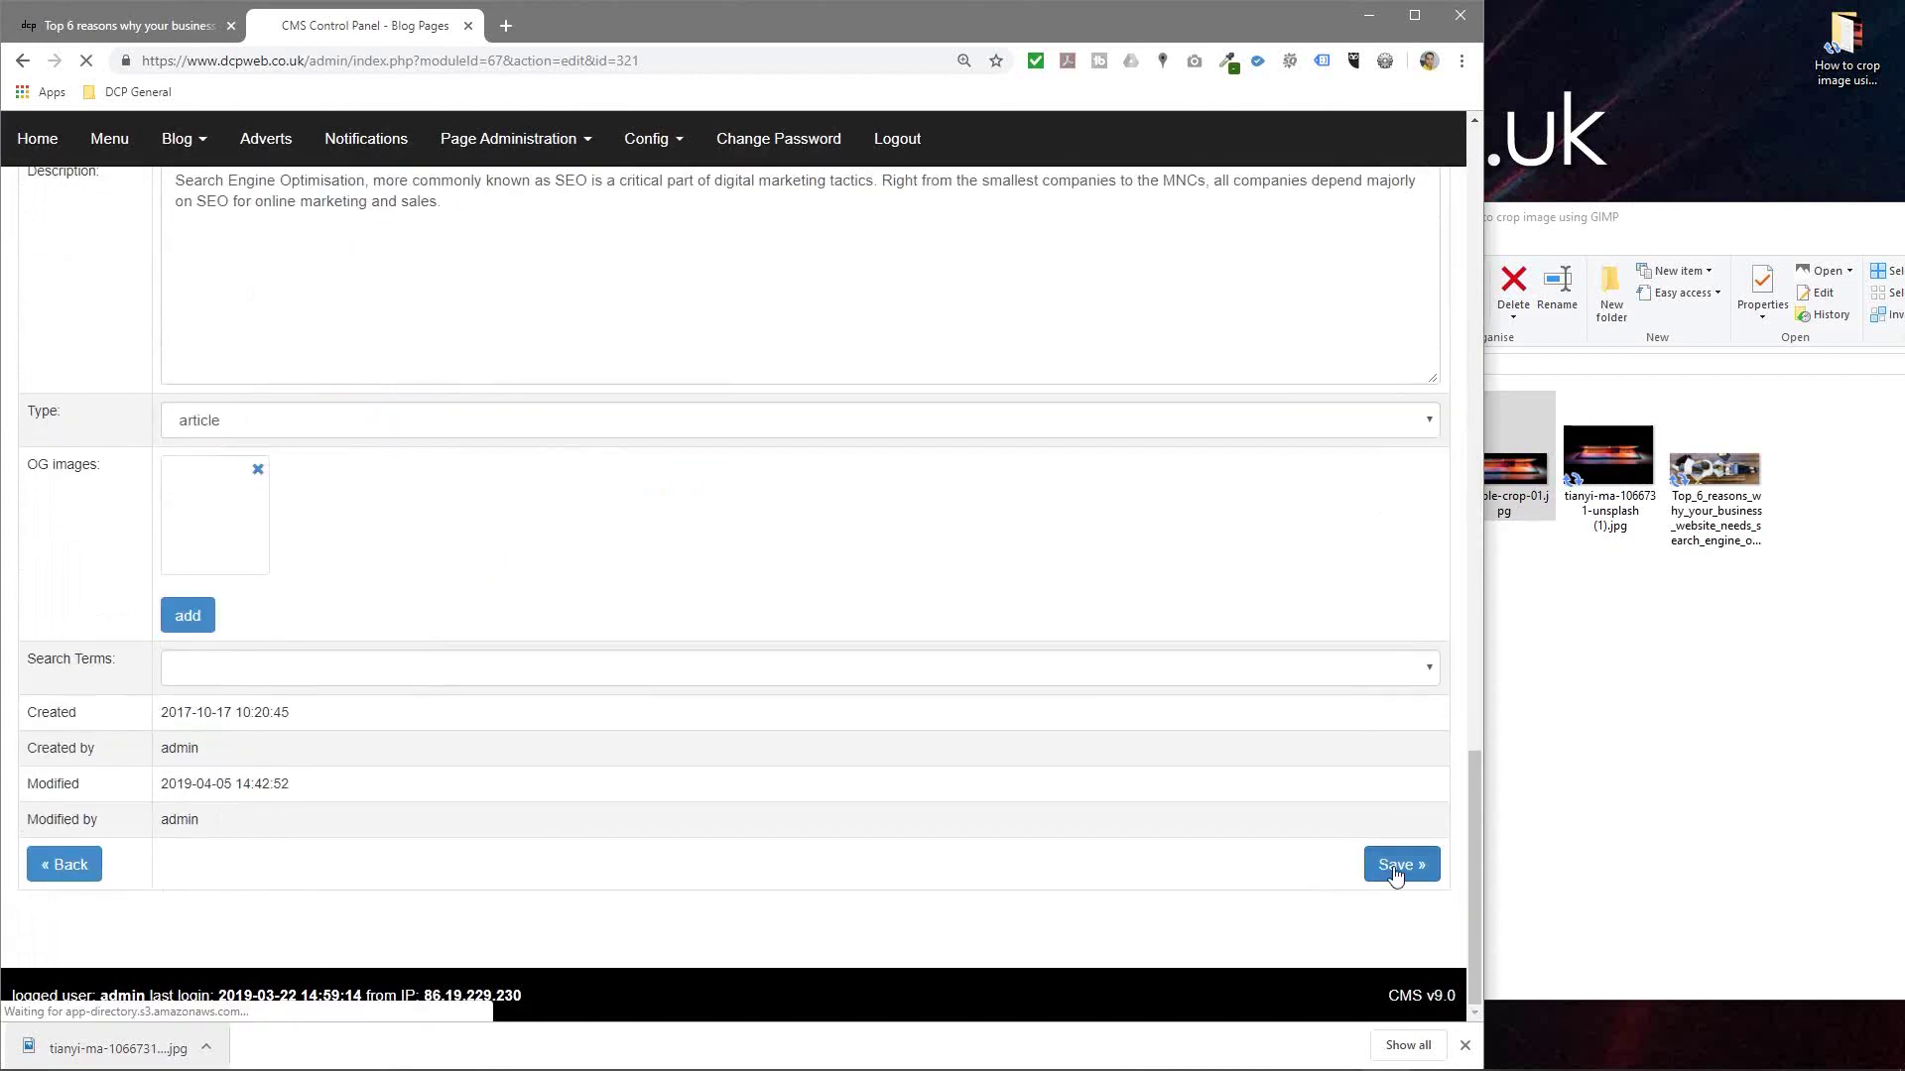
Maximise the live post tab, reload it and scroll to the new laptop banner
{"action": "key", "text": "ctrl+shift+Tab"}
{"action": "left_click", "coordinate": [1421, 21]}
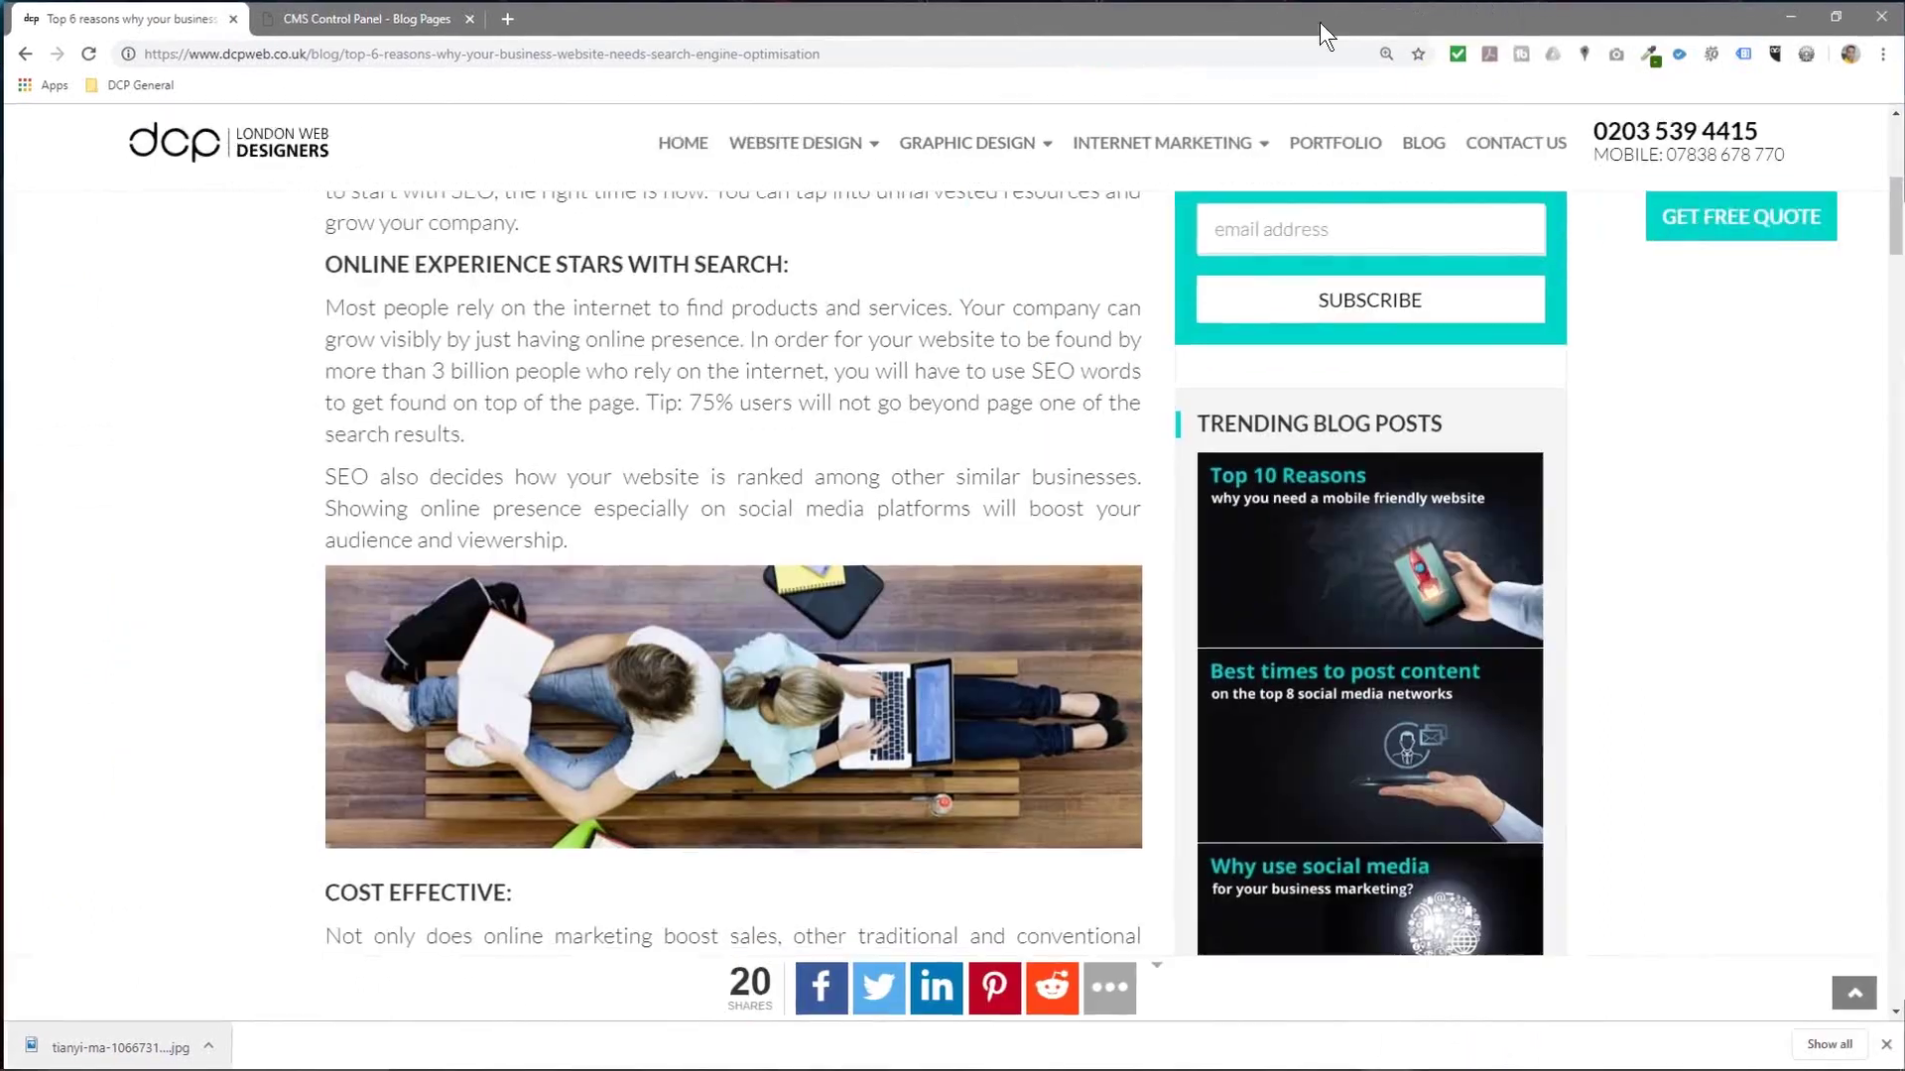
{"action": "left_click", "coordinate": [84, 51]}
{"action": "scroll", "coordinate": [836, 596], "scroll_direction": "down", "scroll_amount": 4}
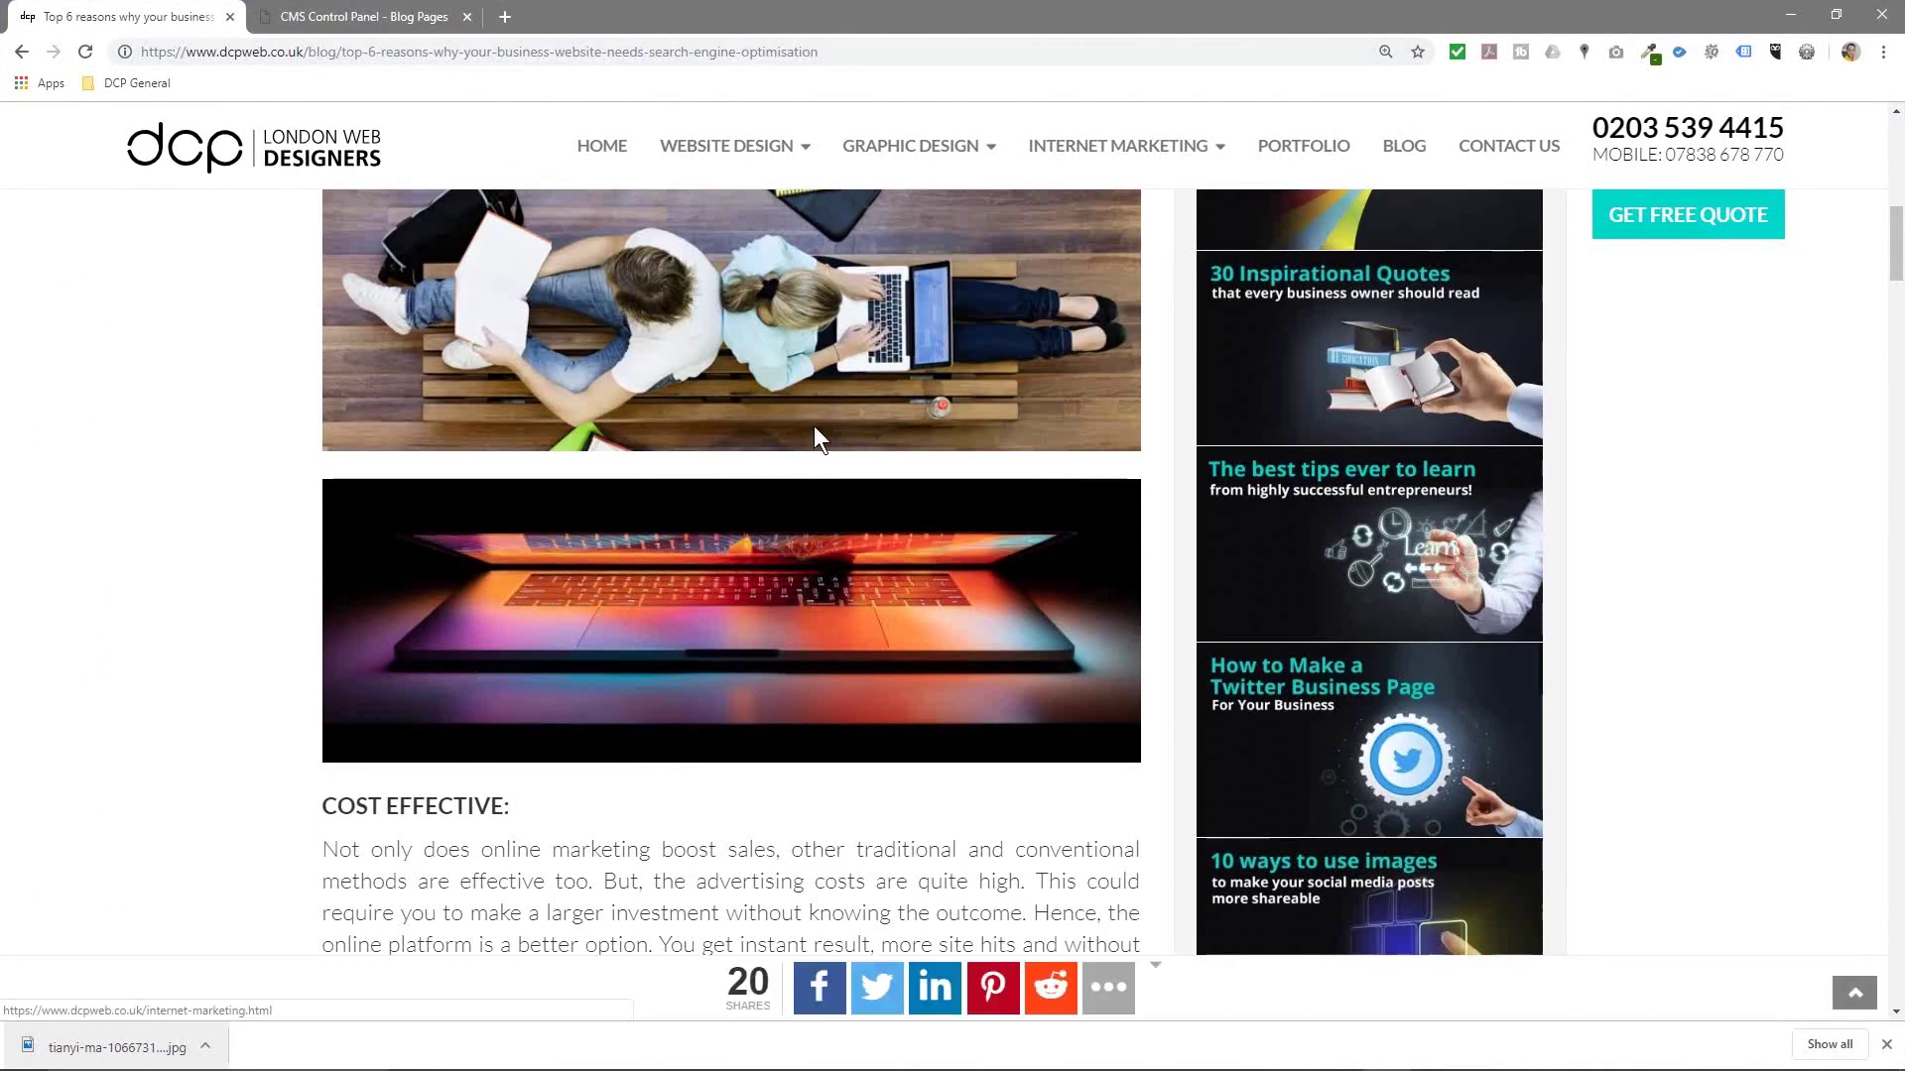
{"action": "scroll", "coordinate": [746, 365], "scroll_direction": "up", "scroll_amount": 1}
{"action": "scroll", "coordinate": [746, 365], "scroll_direction": "up", "scroll_amount": 2}
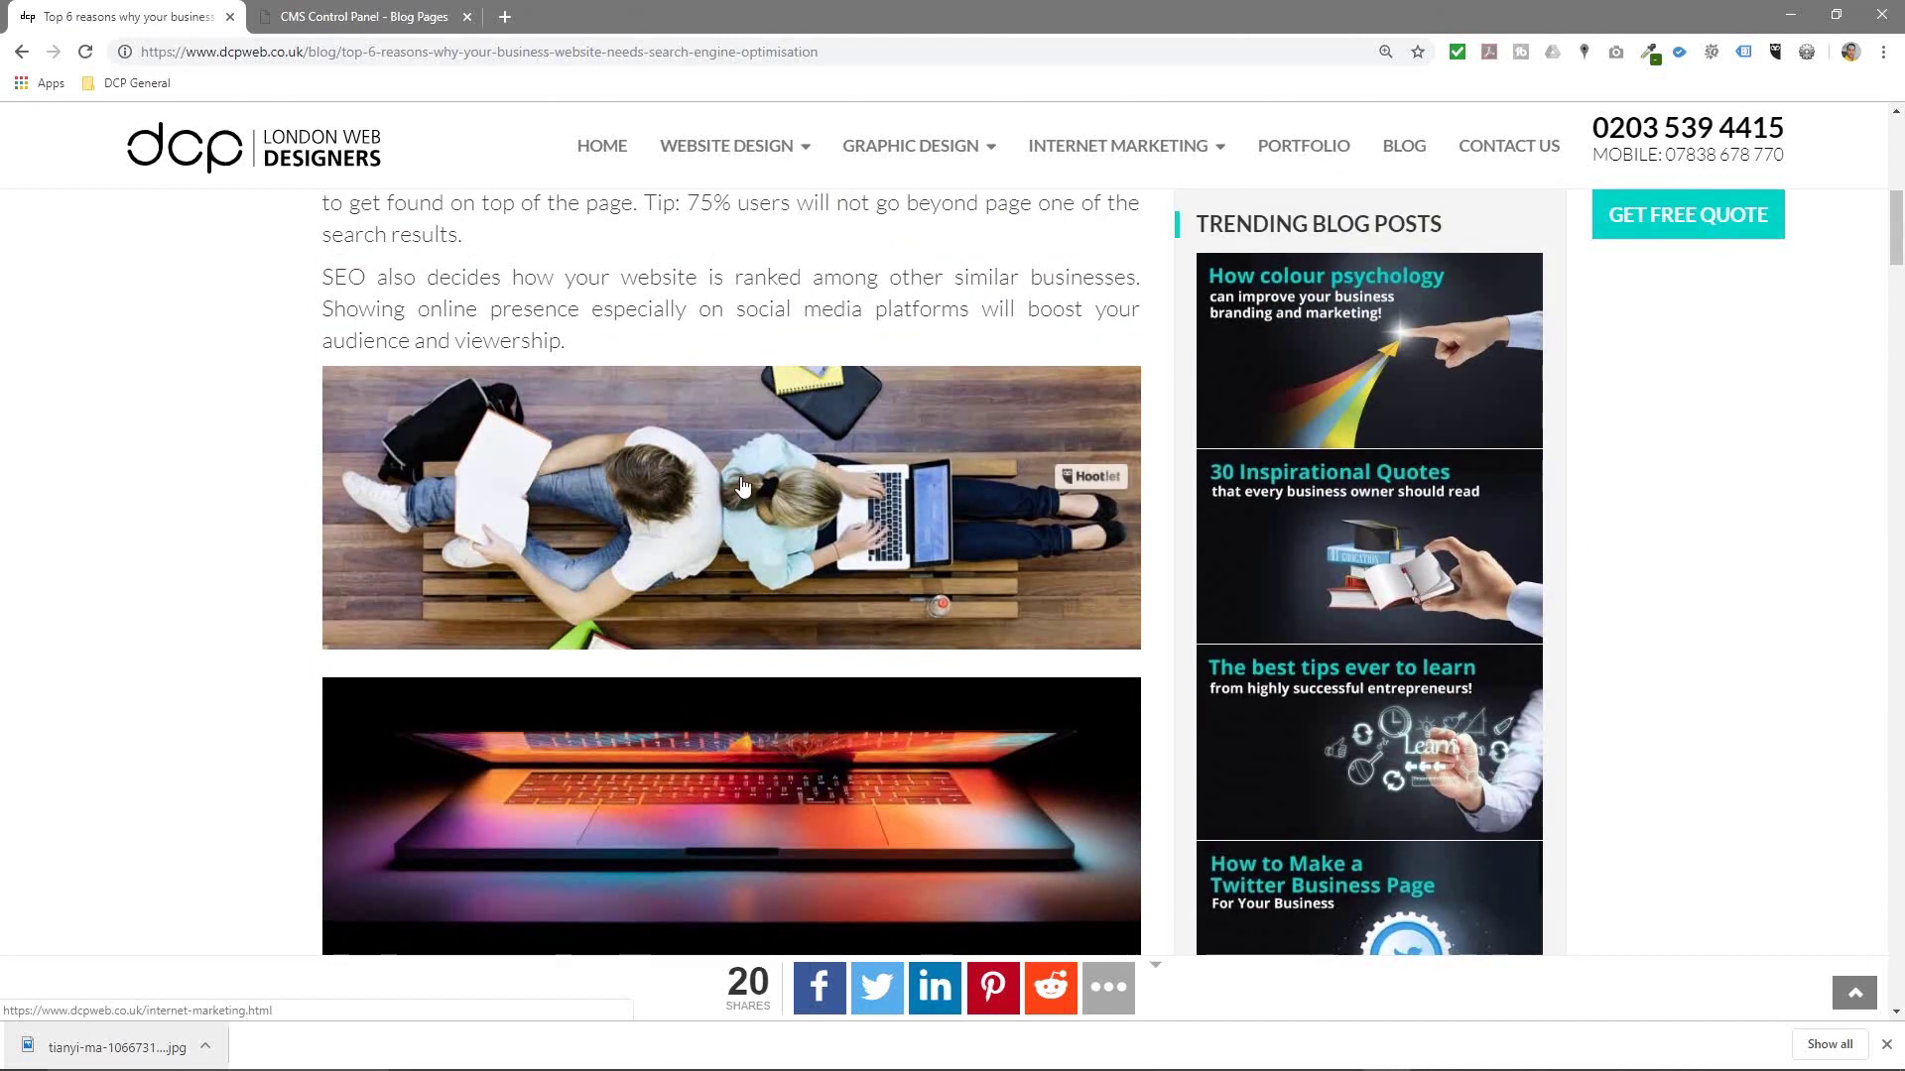
{"action": "scroll", "coordinate": [742, 486], "scroll_direction": "down", "scroll_amount": 3}
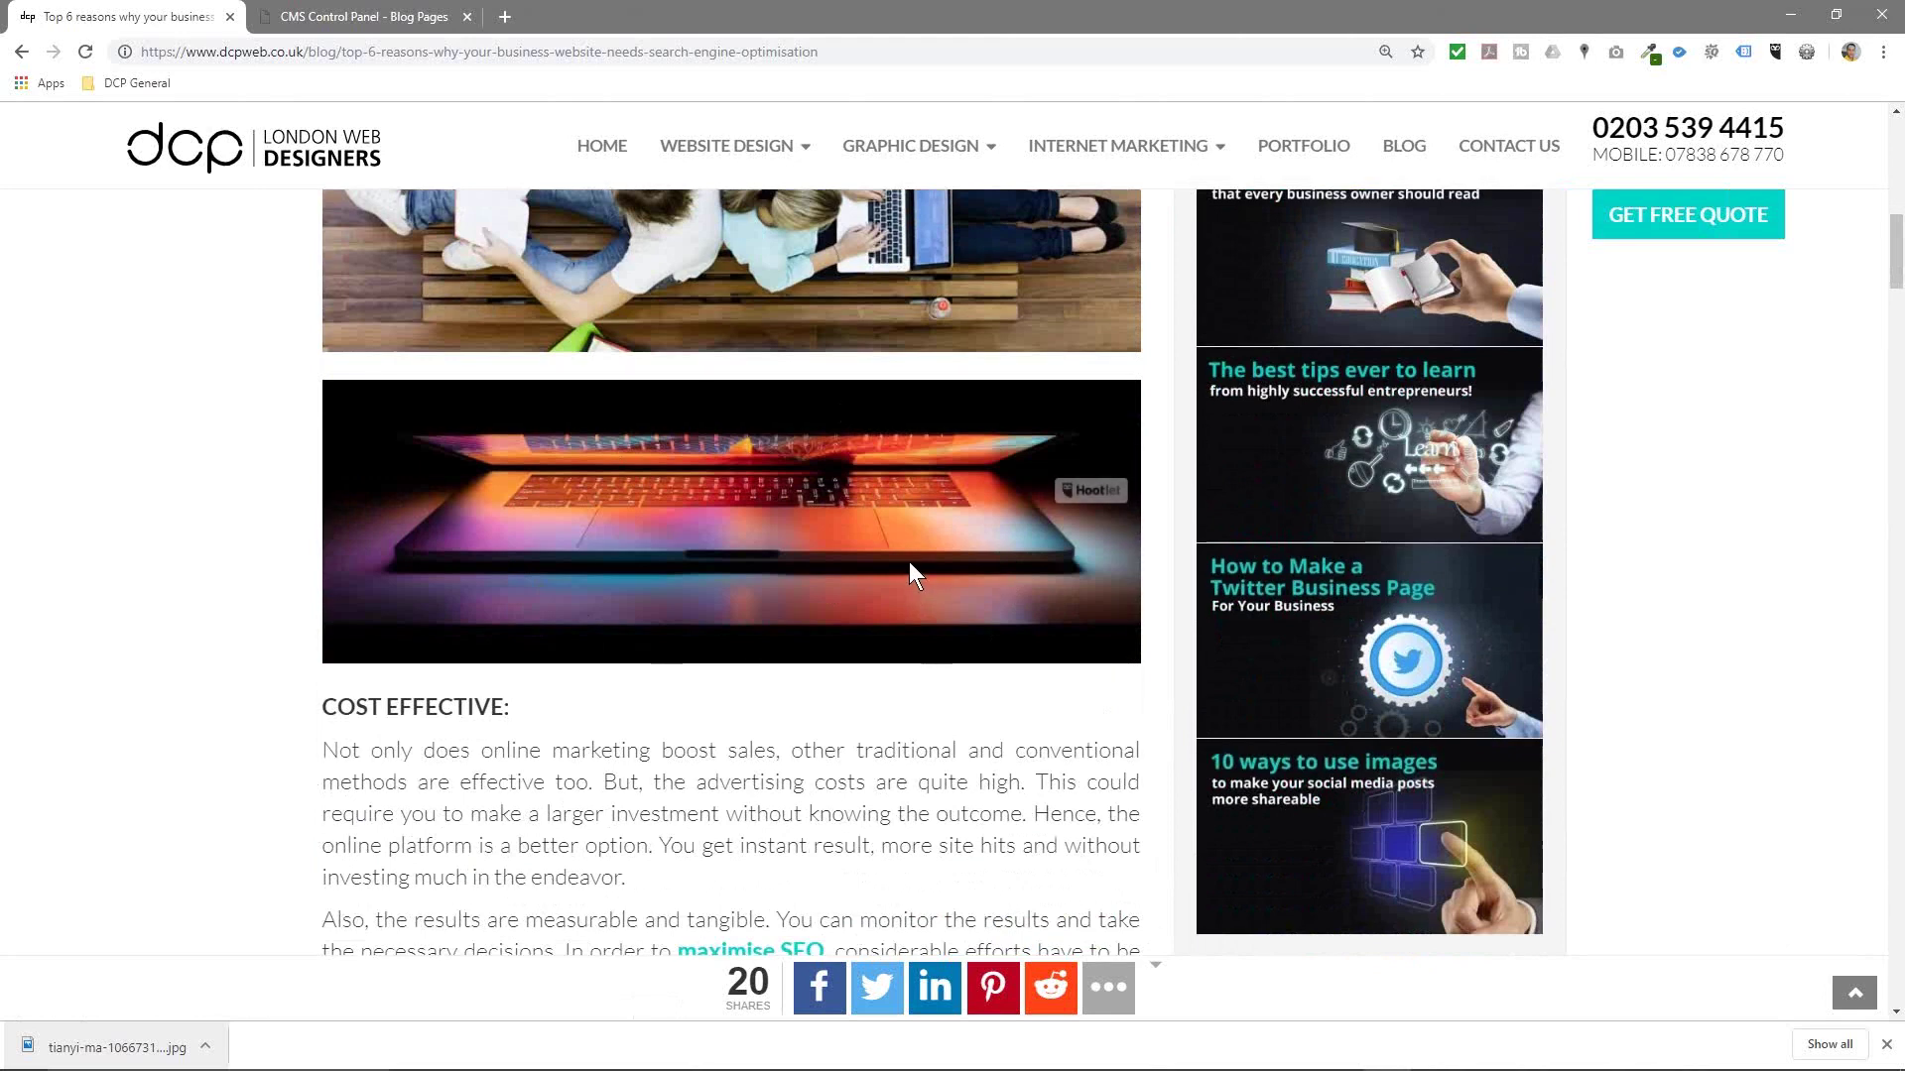
View the original laptop photo from the folder for comparison, then close it and move the folder aside
{"action": "key", "text": "alt+Tab"}
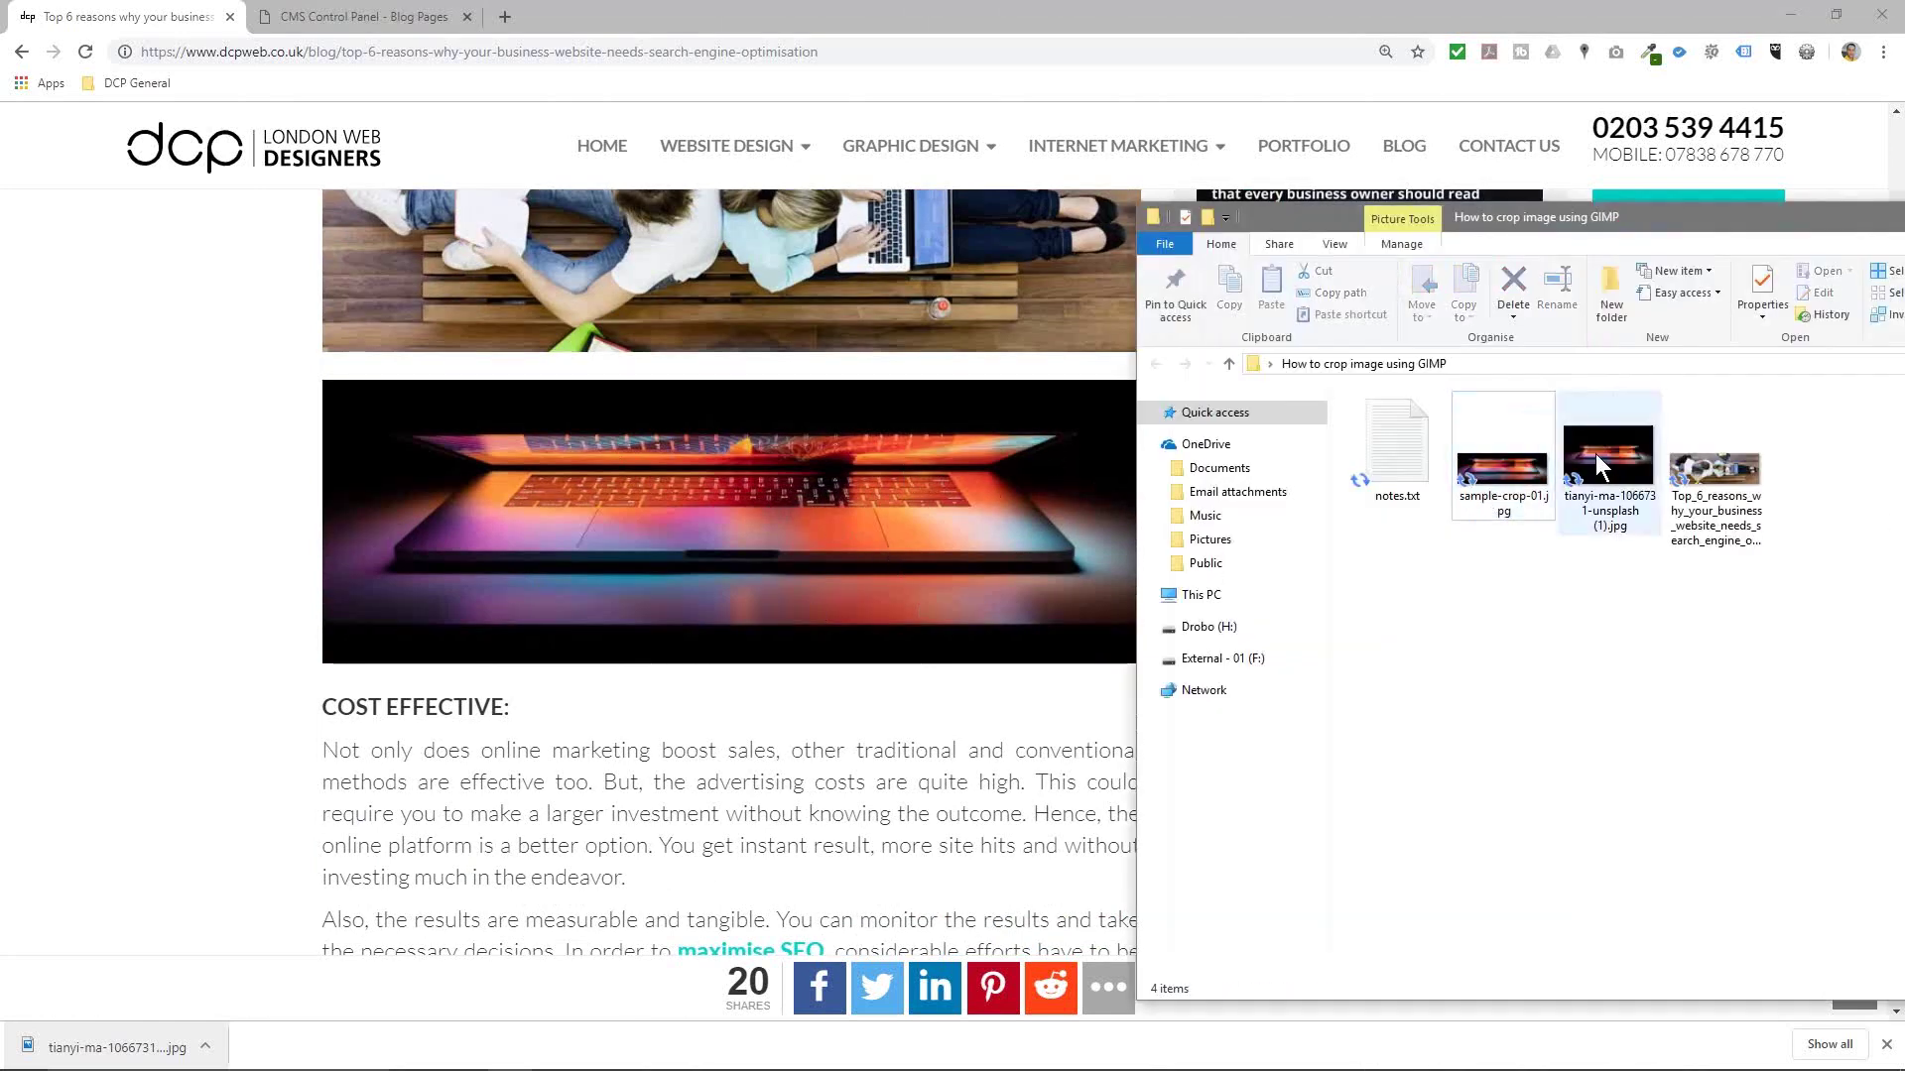
{"action": "left_click", "coordinate": [1596, 454]}
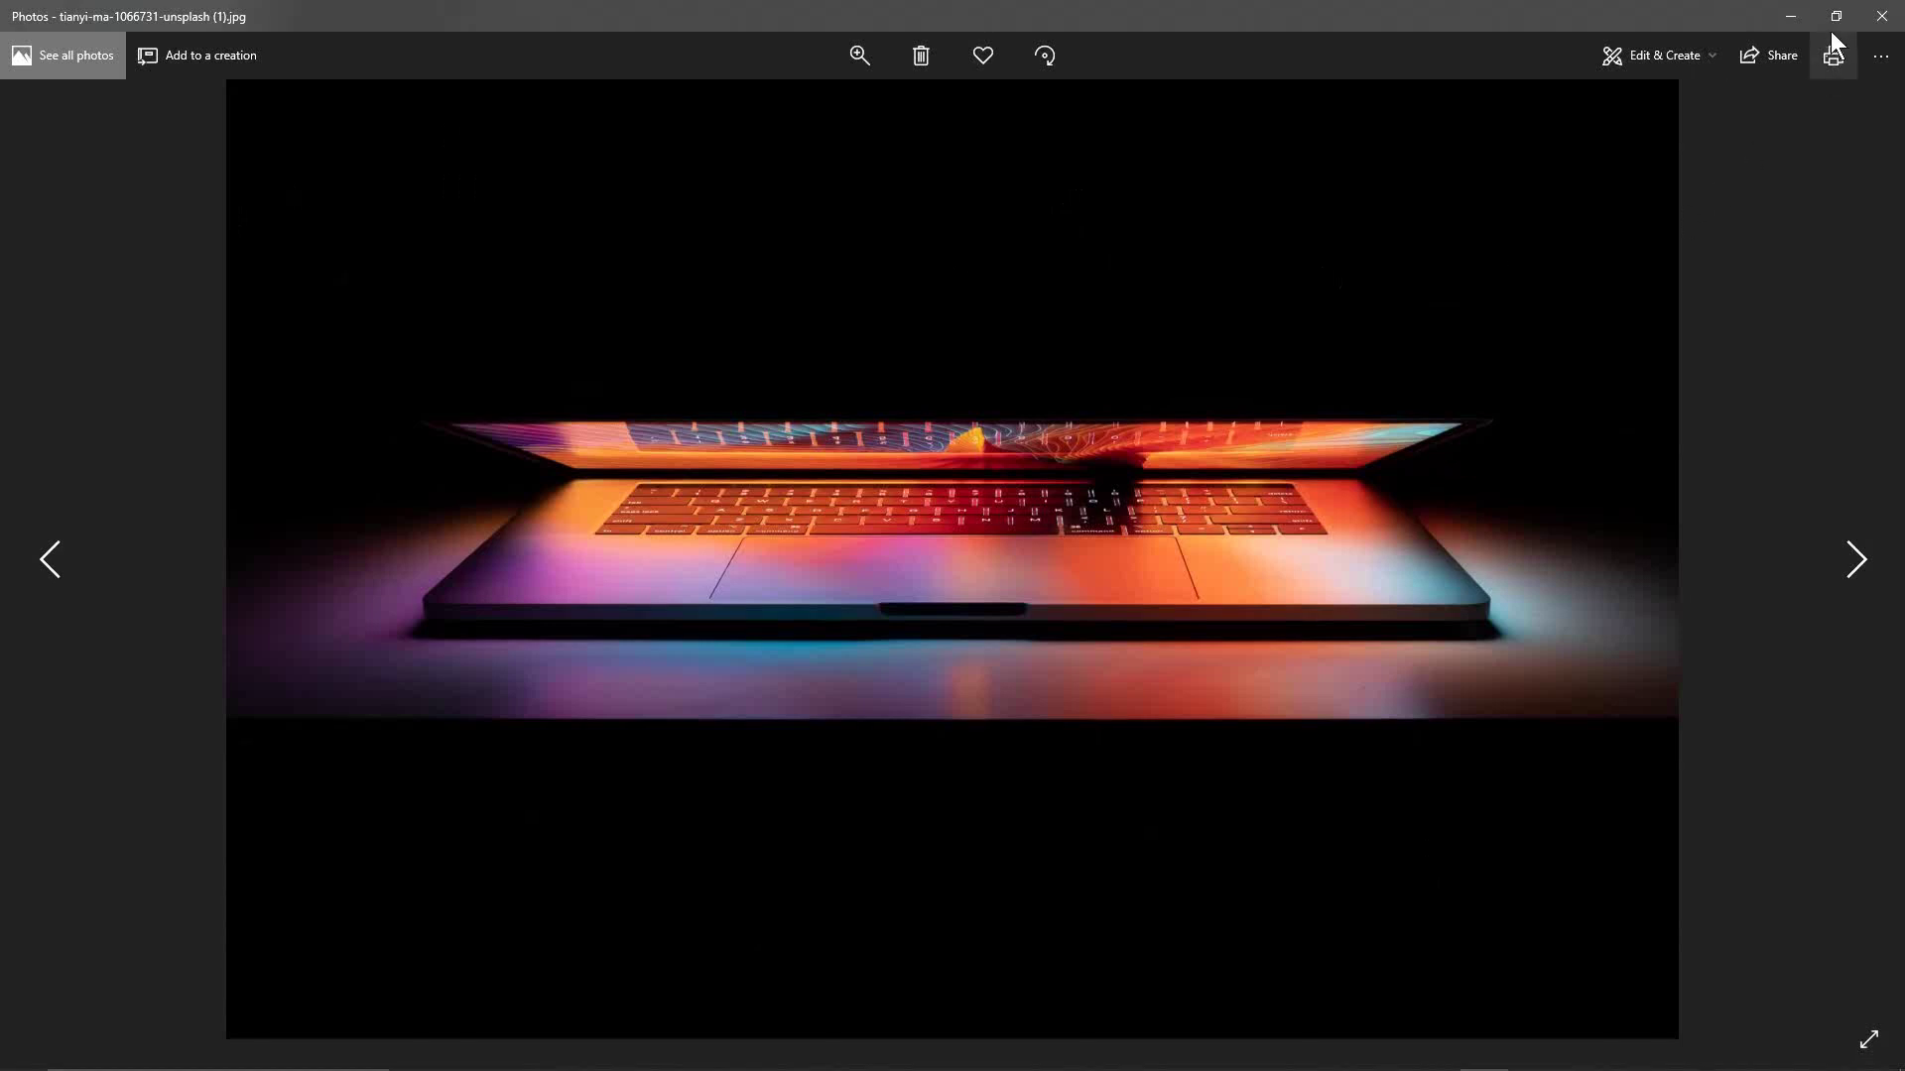
{"action": "left_click", "coordinate": [1790, 16]}
{"action": "left_click_drag", "start_coordinate": [1756, 218], "coordinate": [1904, 248]}
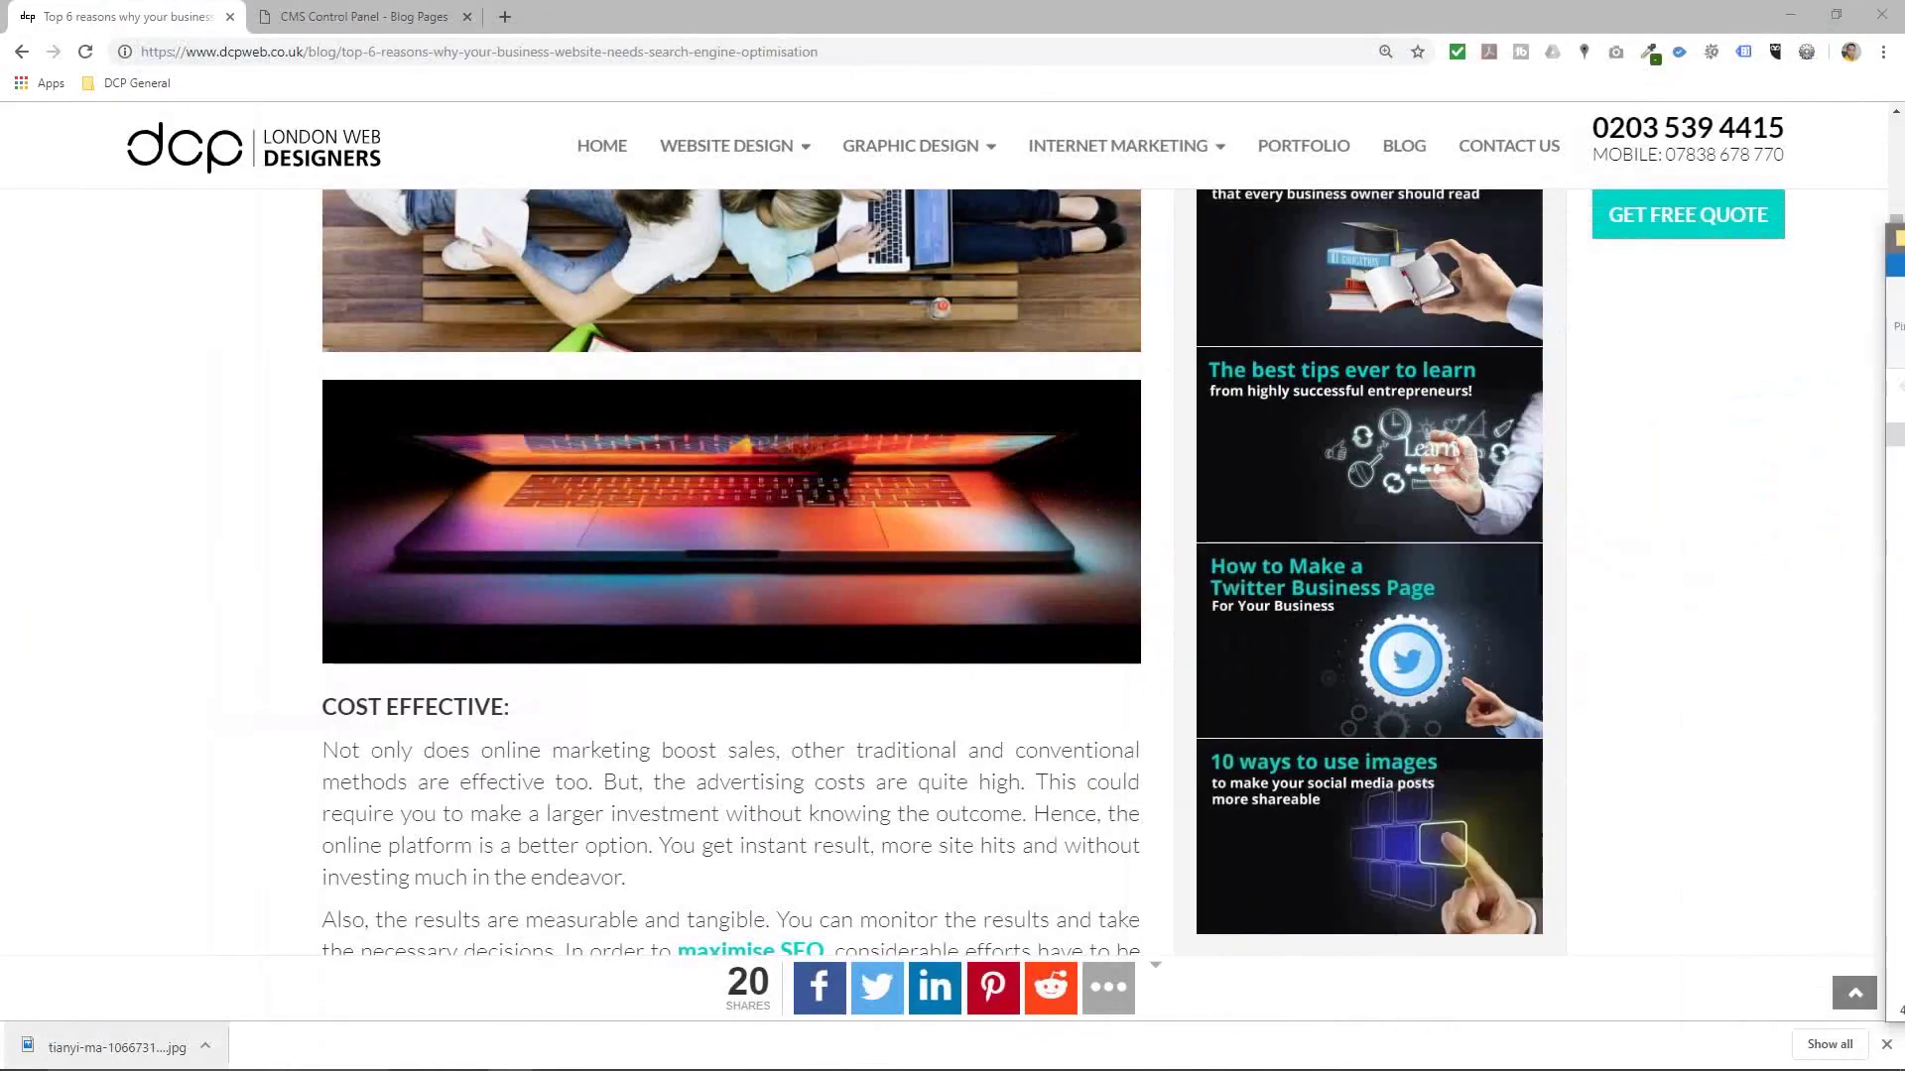
{"action": "left_click", "coordinate": [1836, 14]}
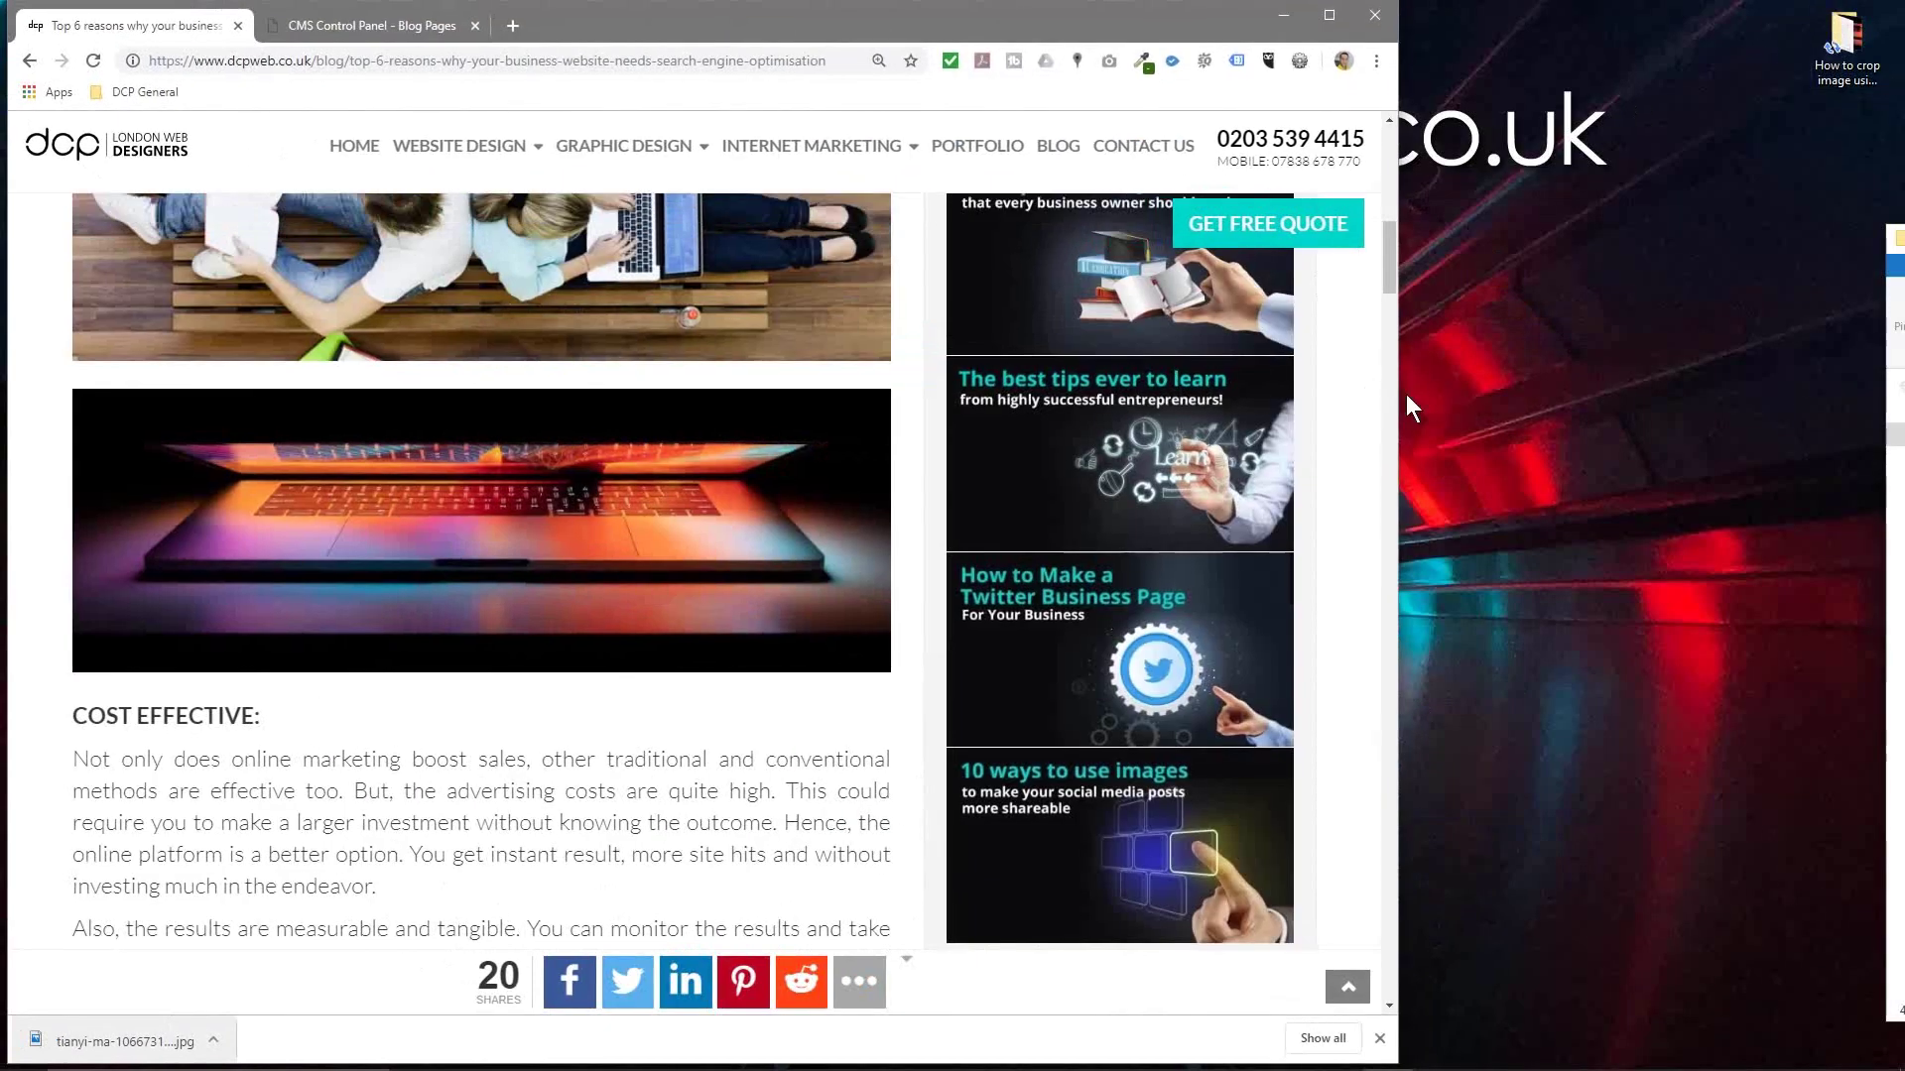
{"action": "scroll", "coordinate": [1318, 518], "scroll_direction": "up", "scroll_amount": 2}
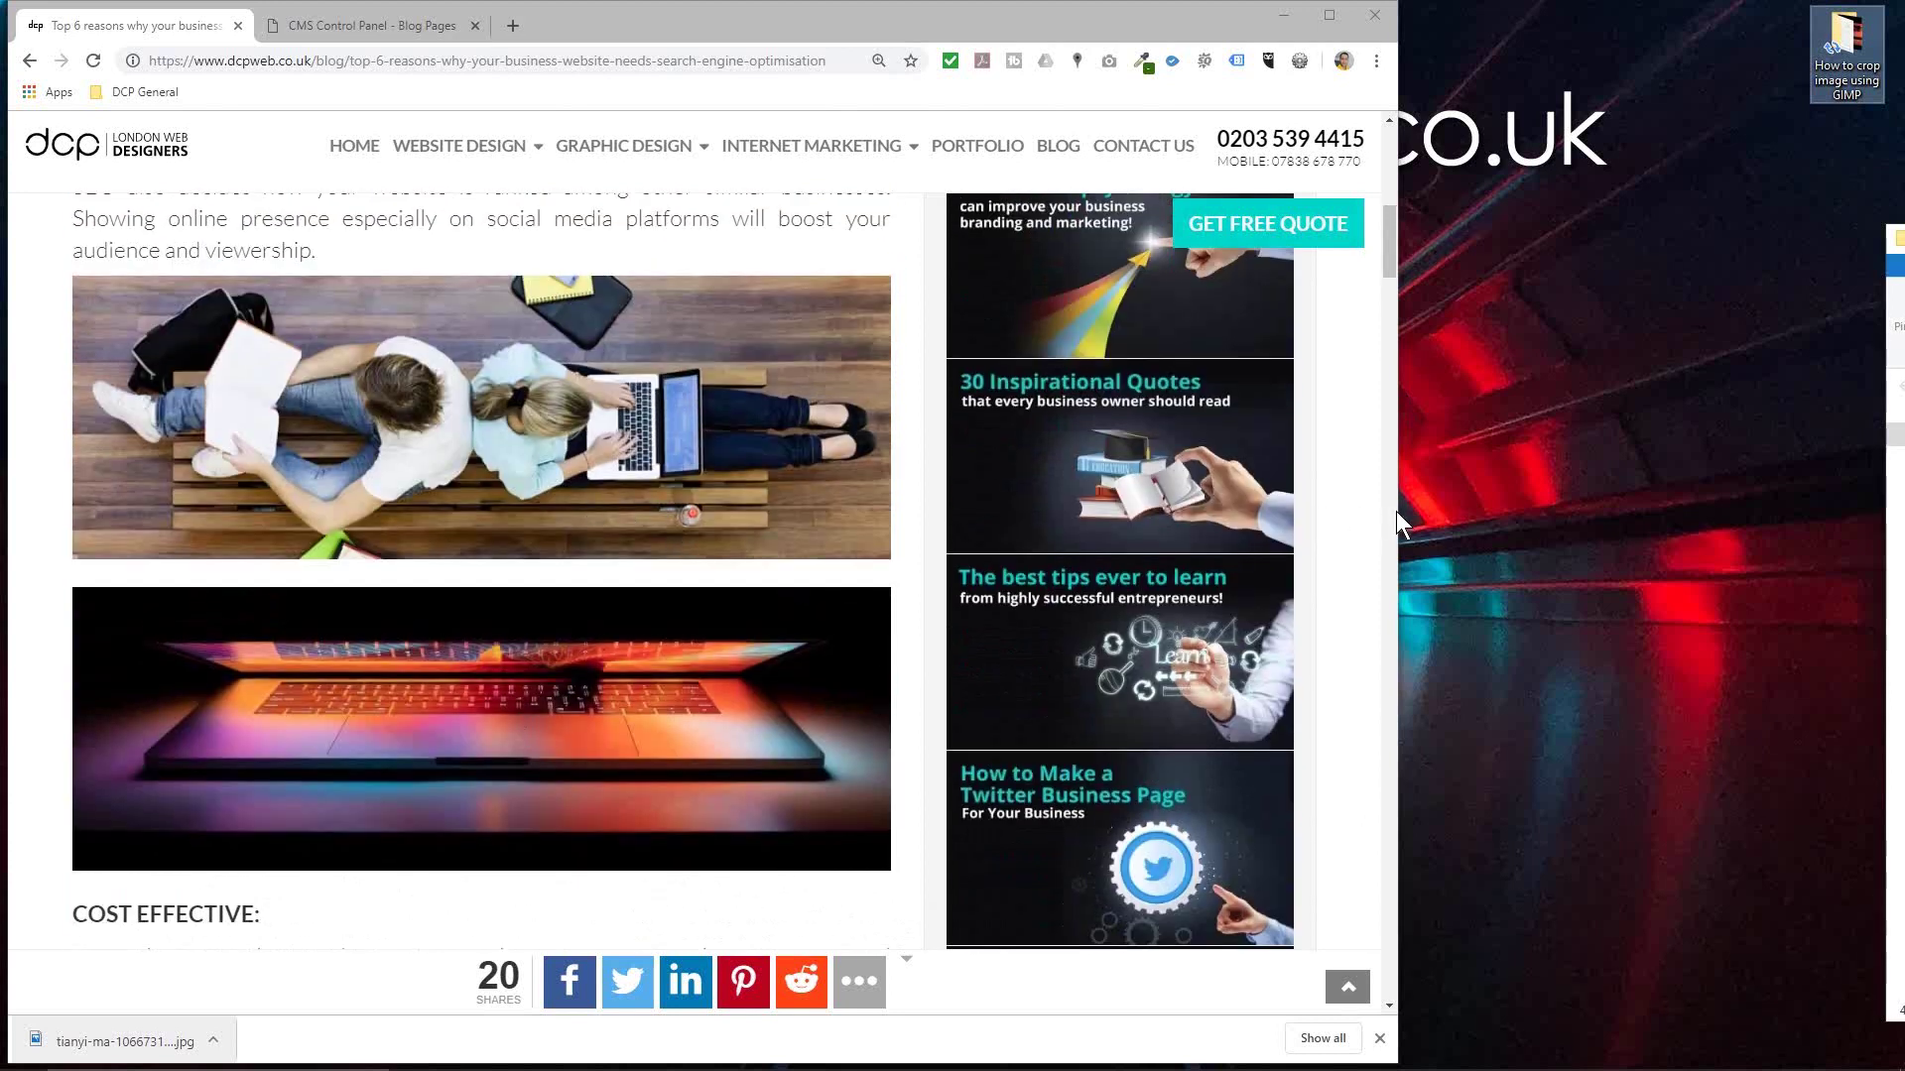
{"action": "left_click_drag", "start_coordinate": [1396, 510], "coordinate": [439, 526]}
{"action": "scroll", "coordinate": [248, 428], "scroll_direction": "up", "scroll_amount": 2}
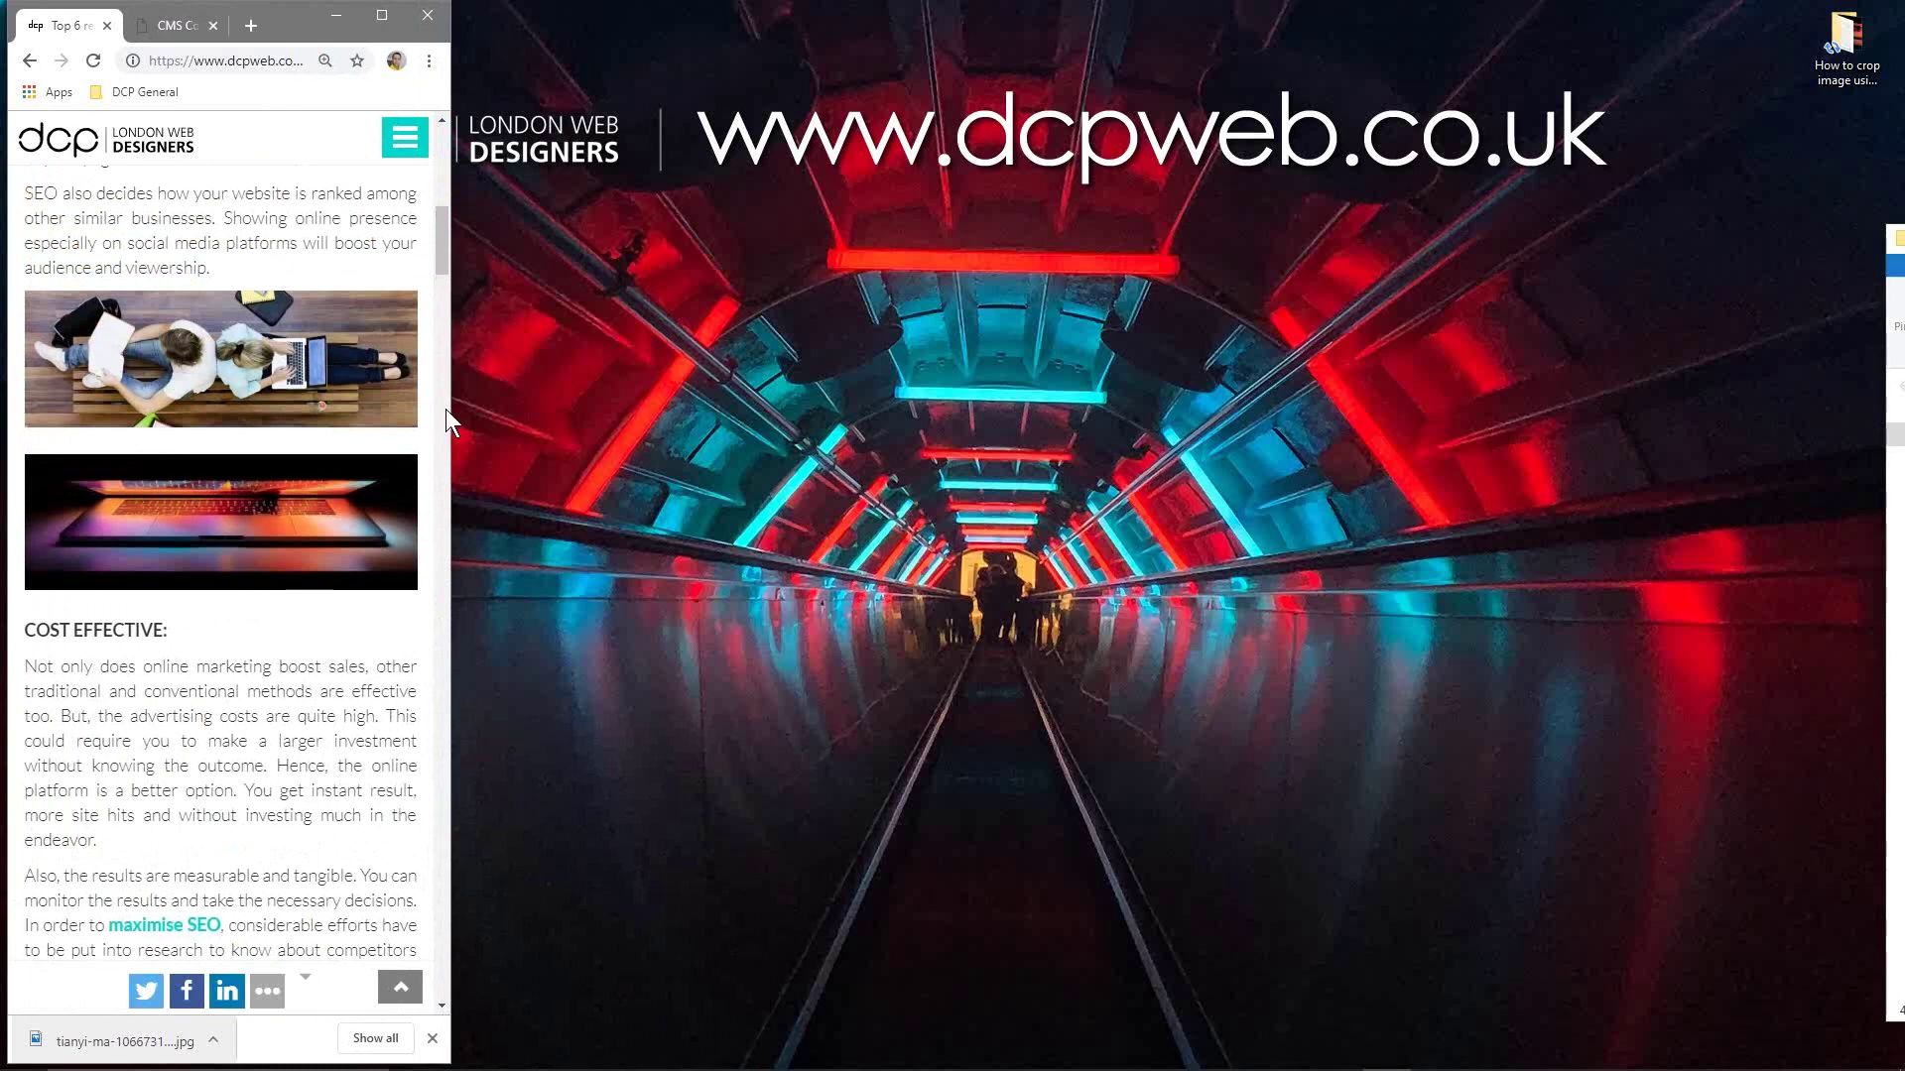
{"action": "left_click_drag", "start_coordinate": [449, 413], "coordinate": [1690, 455]}
{"action": "left_click", "coordinate": [1619, 15]}
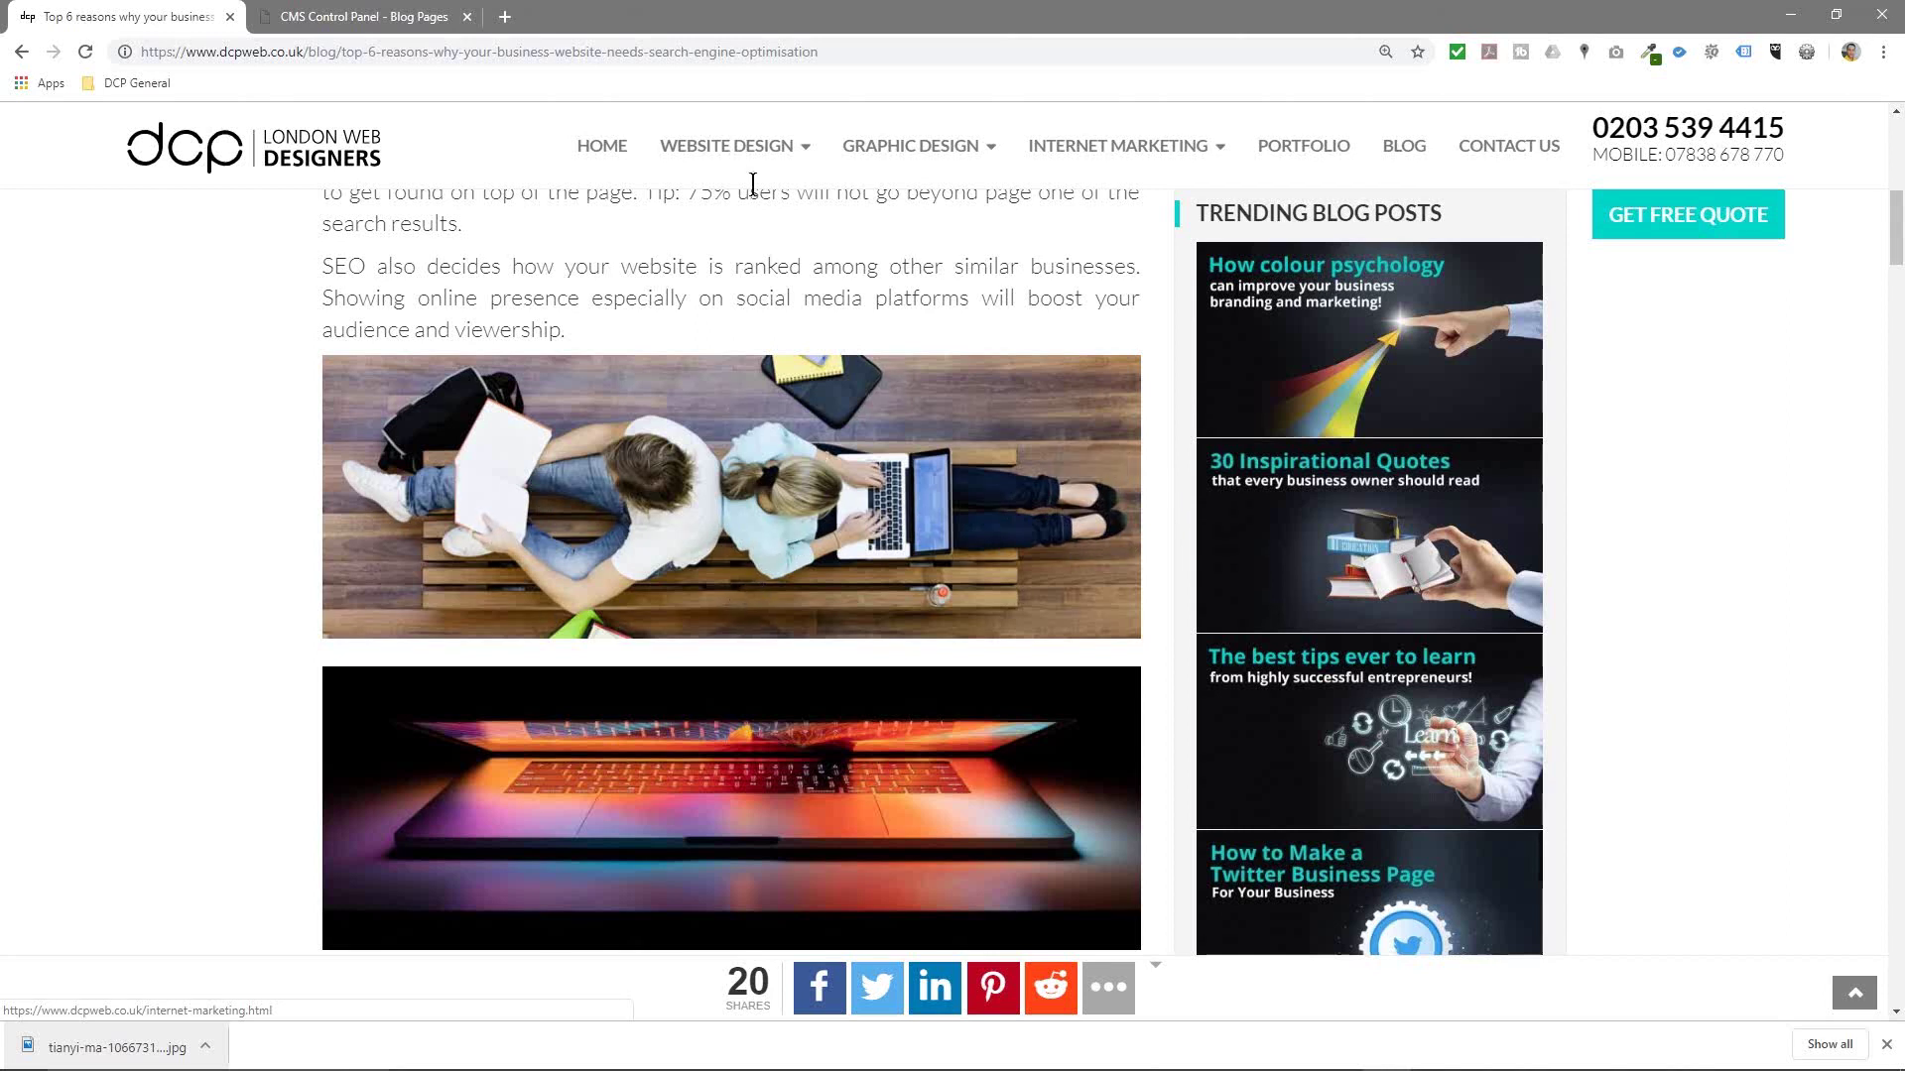
From the BLOG listing, open the entrepreneurs tips post and scroll through it
{"action": "left_click", "coordinate": [1399, 149]}
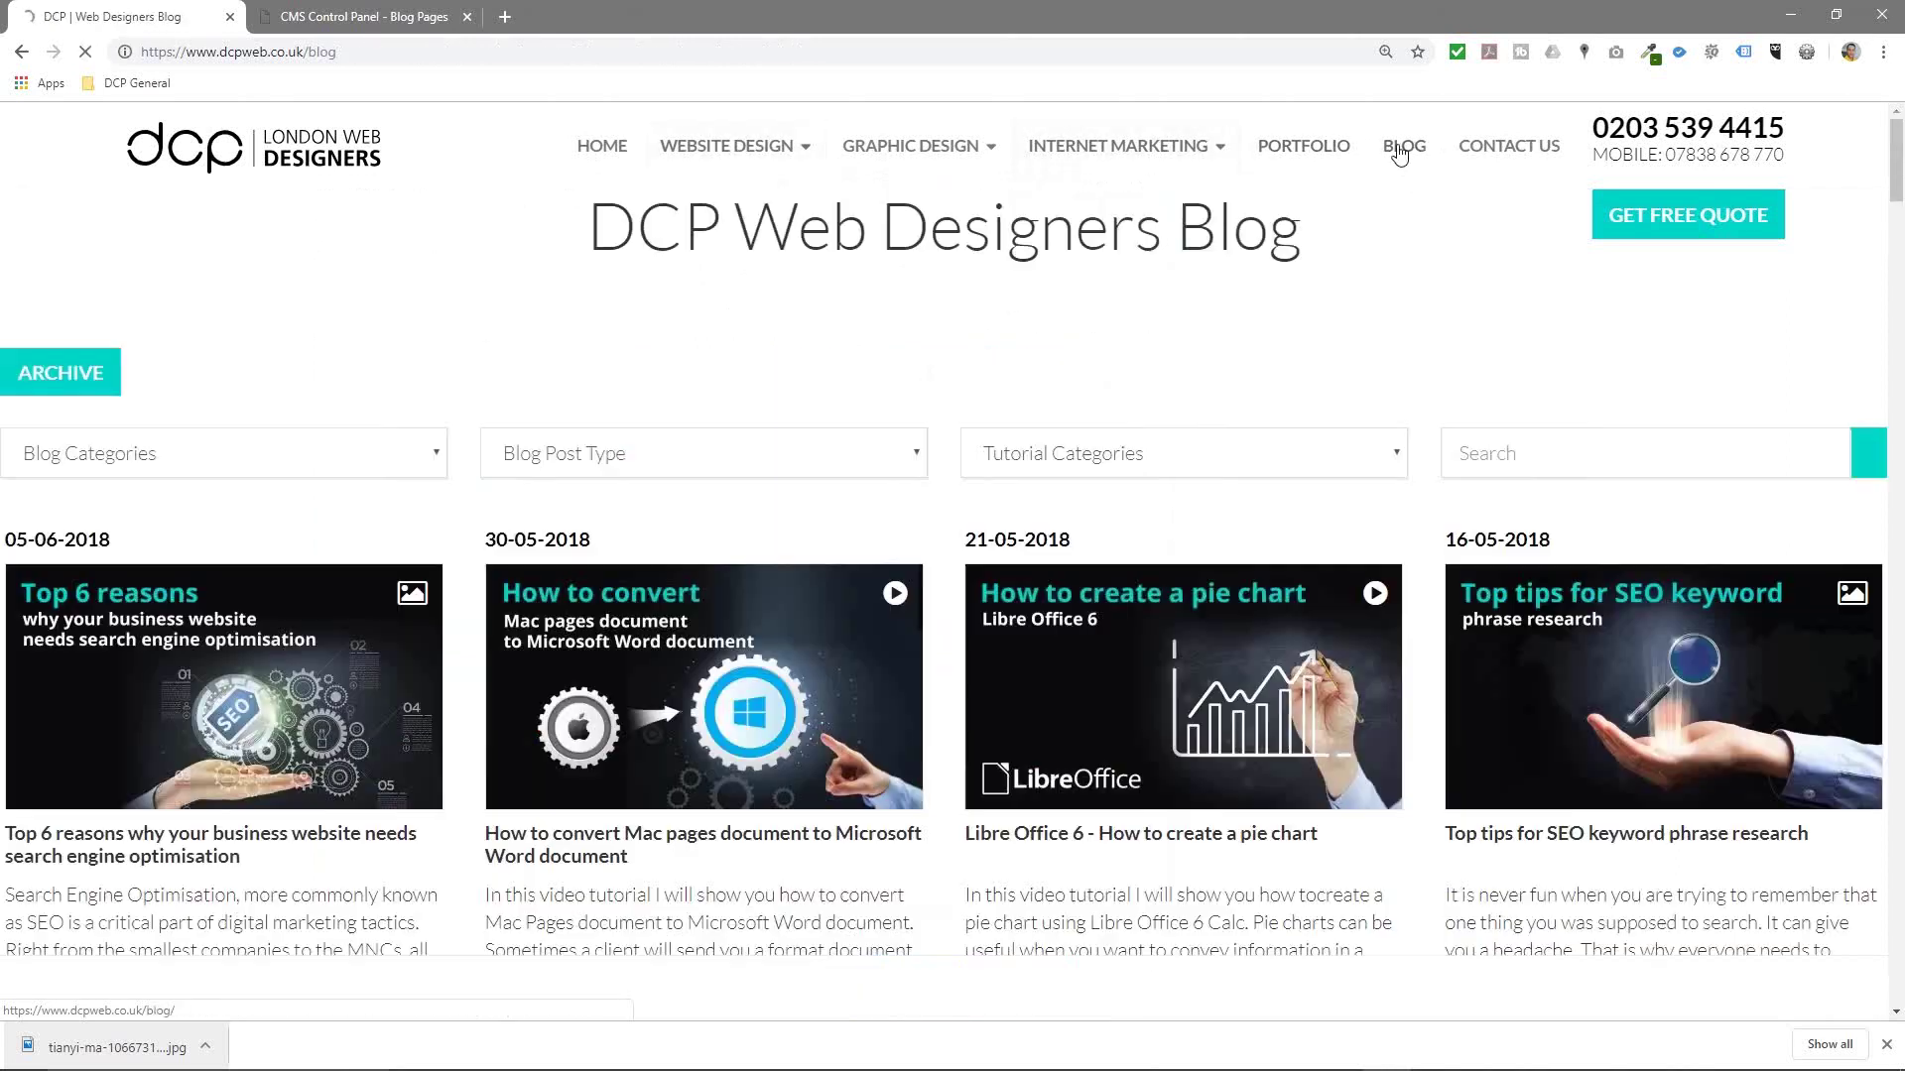
{"action": "scroll", "coordinate": [947, 585], "scroll_direction": "down", "scroll_amount": 4}
{"action": "scroll", "coordinate": [977, 557], "scroll_direction": "down", "scroll_amount": 3}
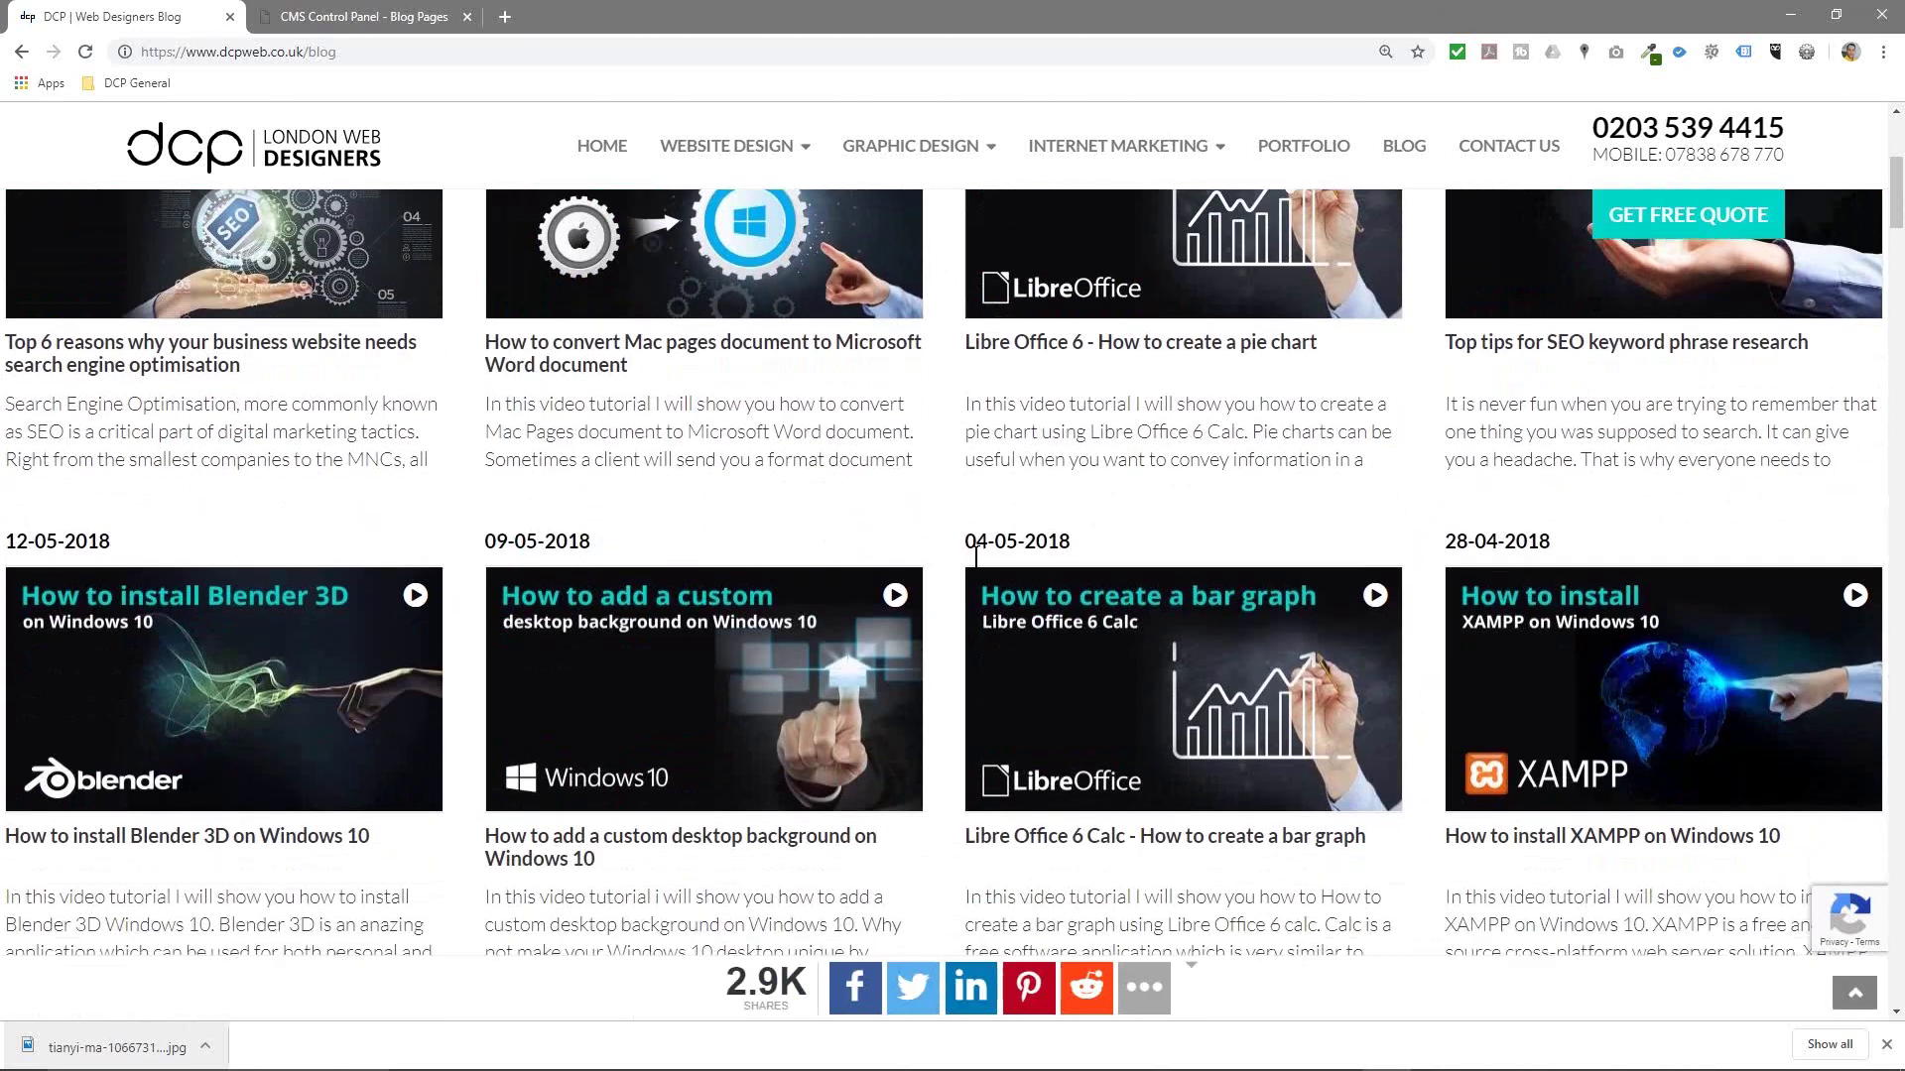
{"action": "scroll", "coordinate": [1046, 551], "scroll_direction": "down", "scroll_amount": 6}
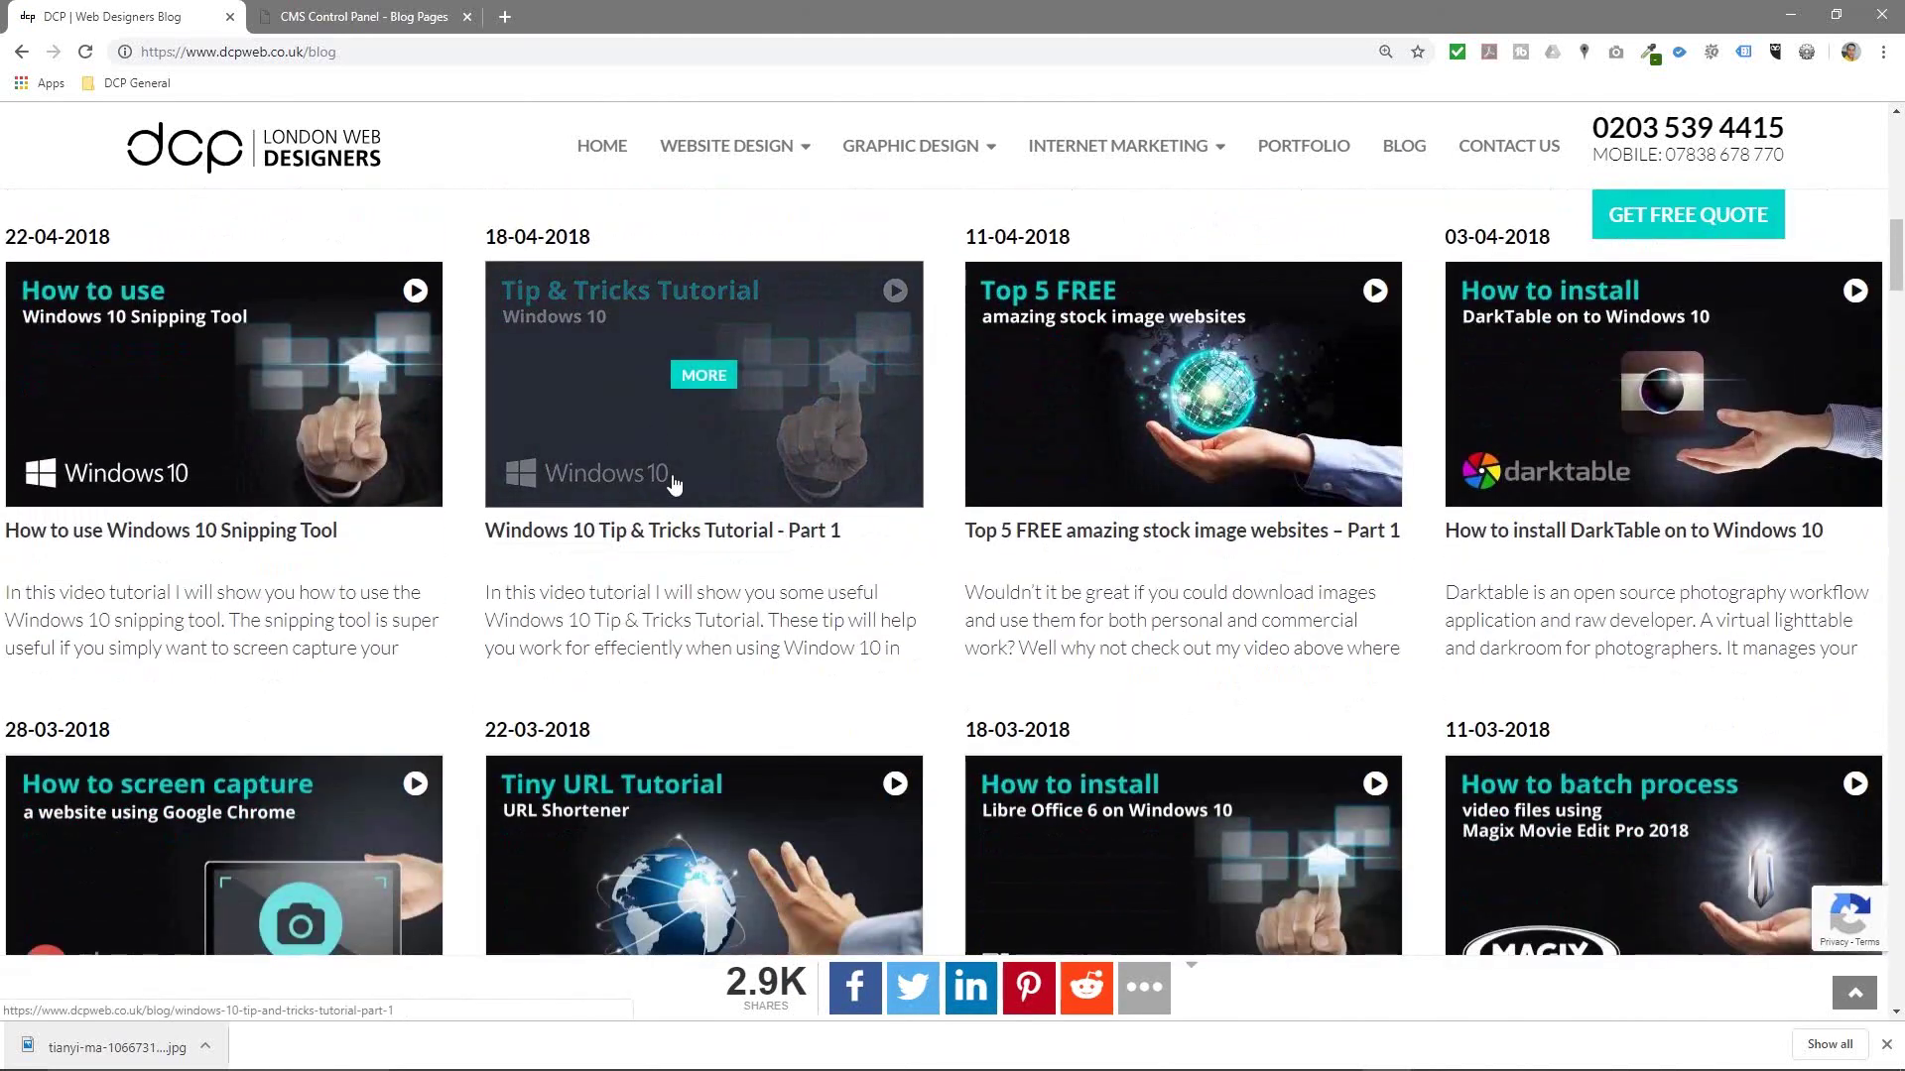
{"action": "scroll", "coordinate": [694, 496], "scroll_direction": "down", "scroll_amount": 8}
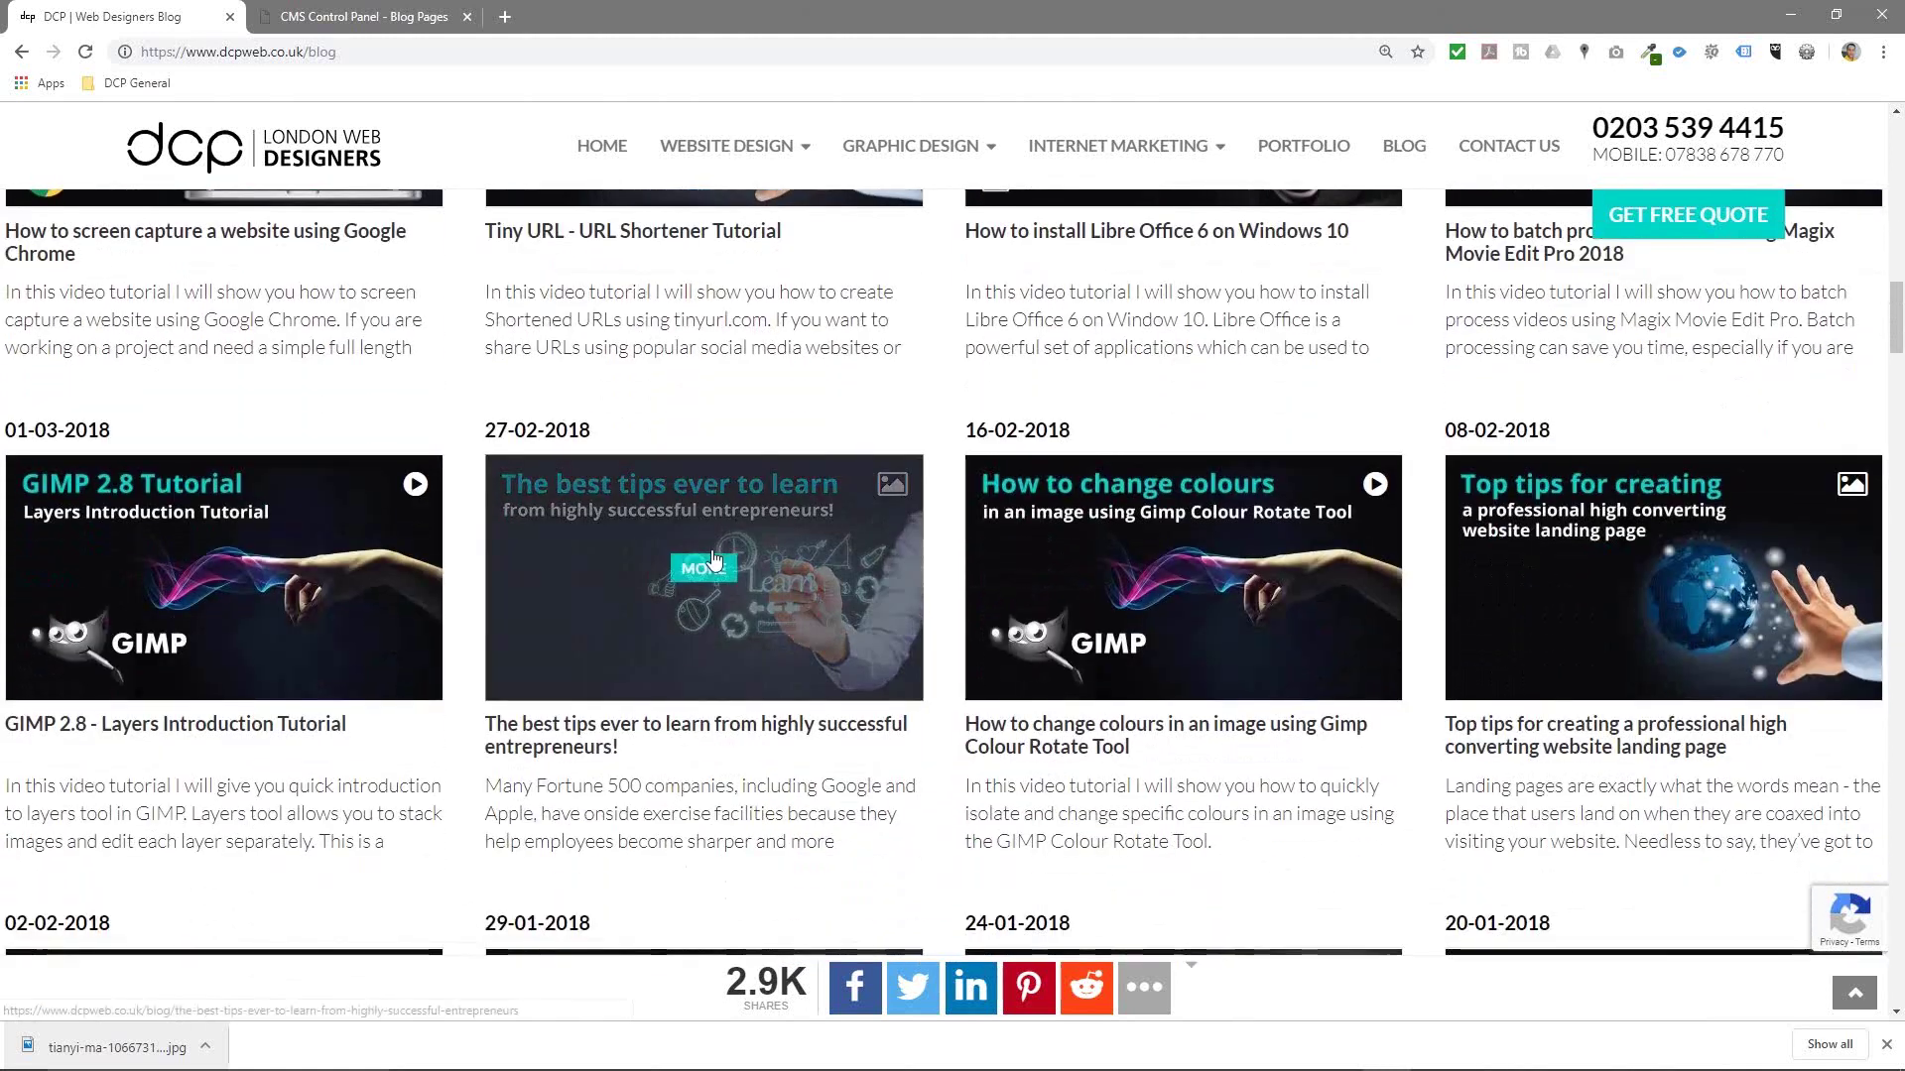
{"action": "left_click", "coordinate": [721, 506]}
{"action": "scroll", "coordinate": [736, 536], "scroll_direction": "down", "scroll_amount": 3}
{"action": "scroll", "coordinate": [736, 539], "scroll_direction": "down", "scroll_amount": 2}
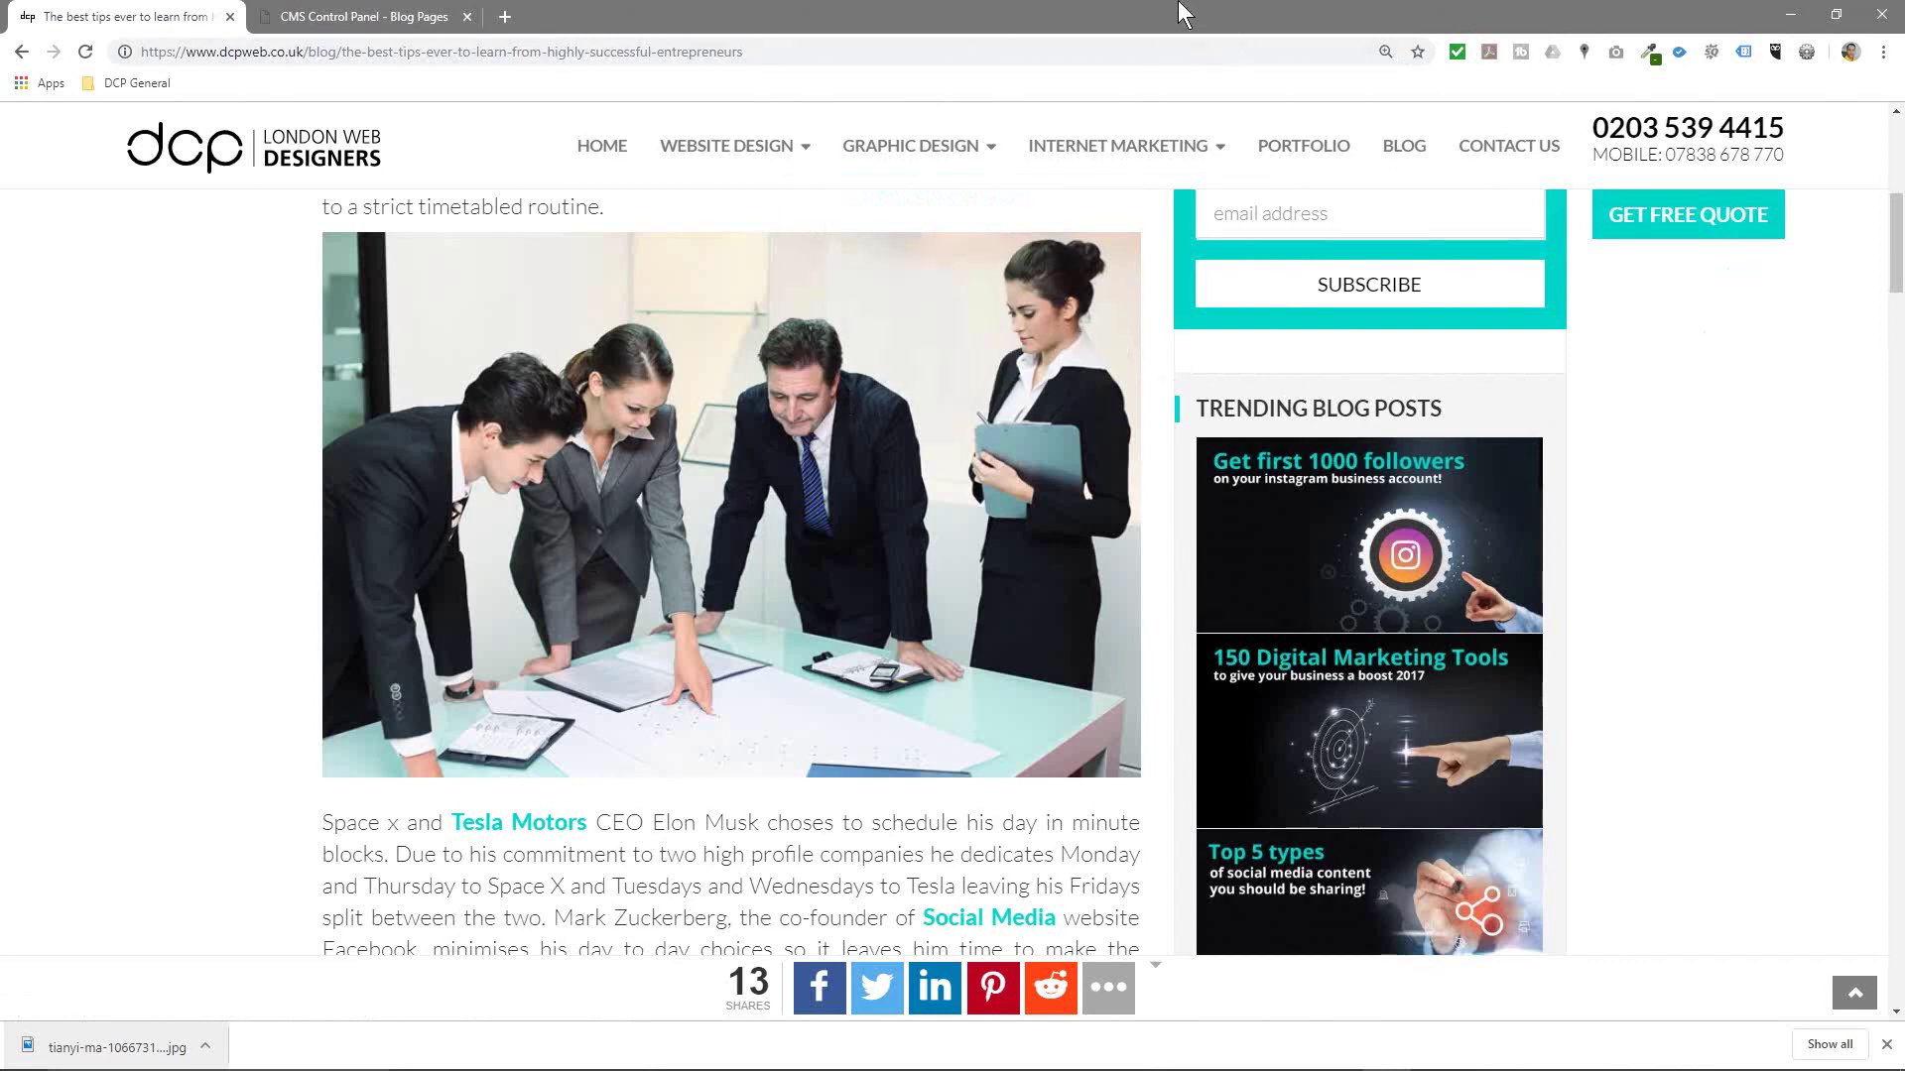
{"action": "left_click_drag", "start_coordinate": [1602, 265], "coordinate": [970, 199]}
{"action": "left_click", "coordinate": [1071, 456]}
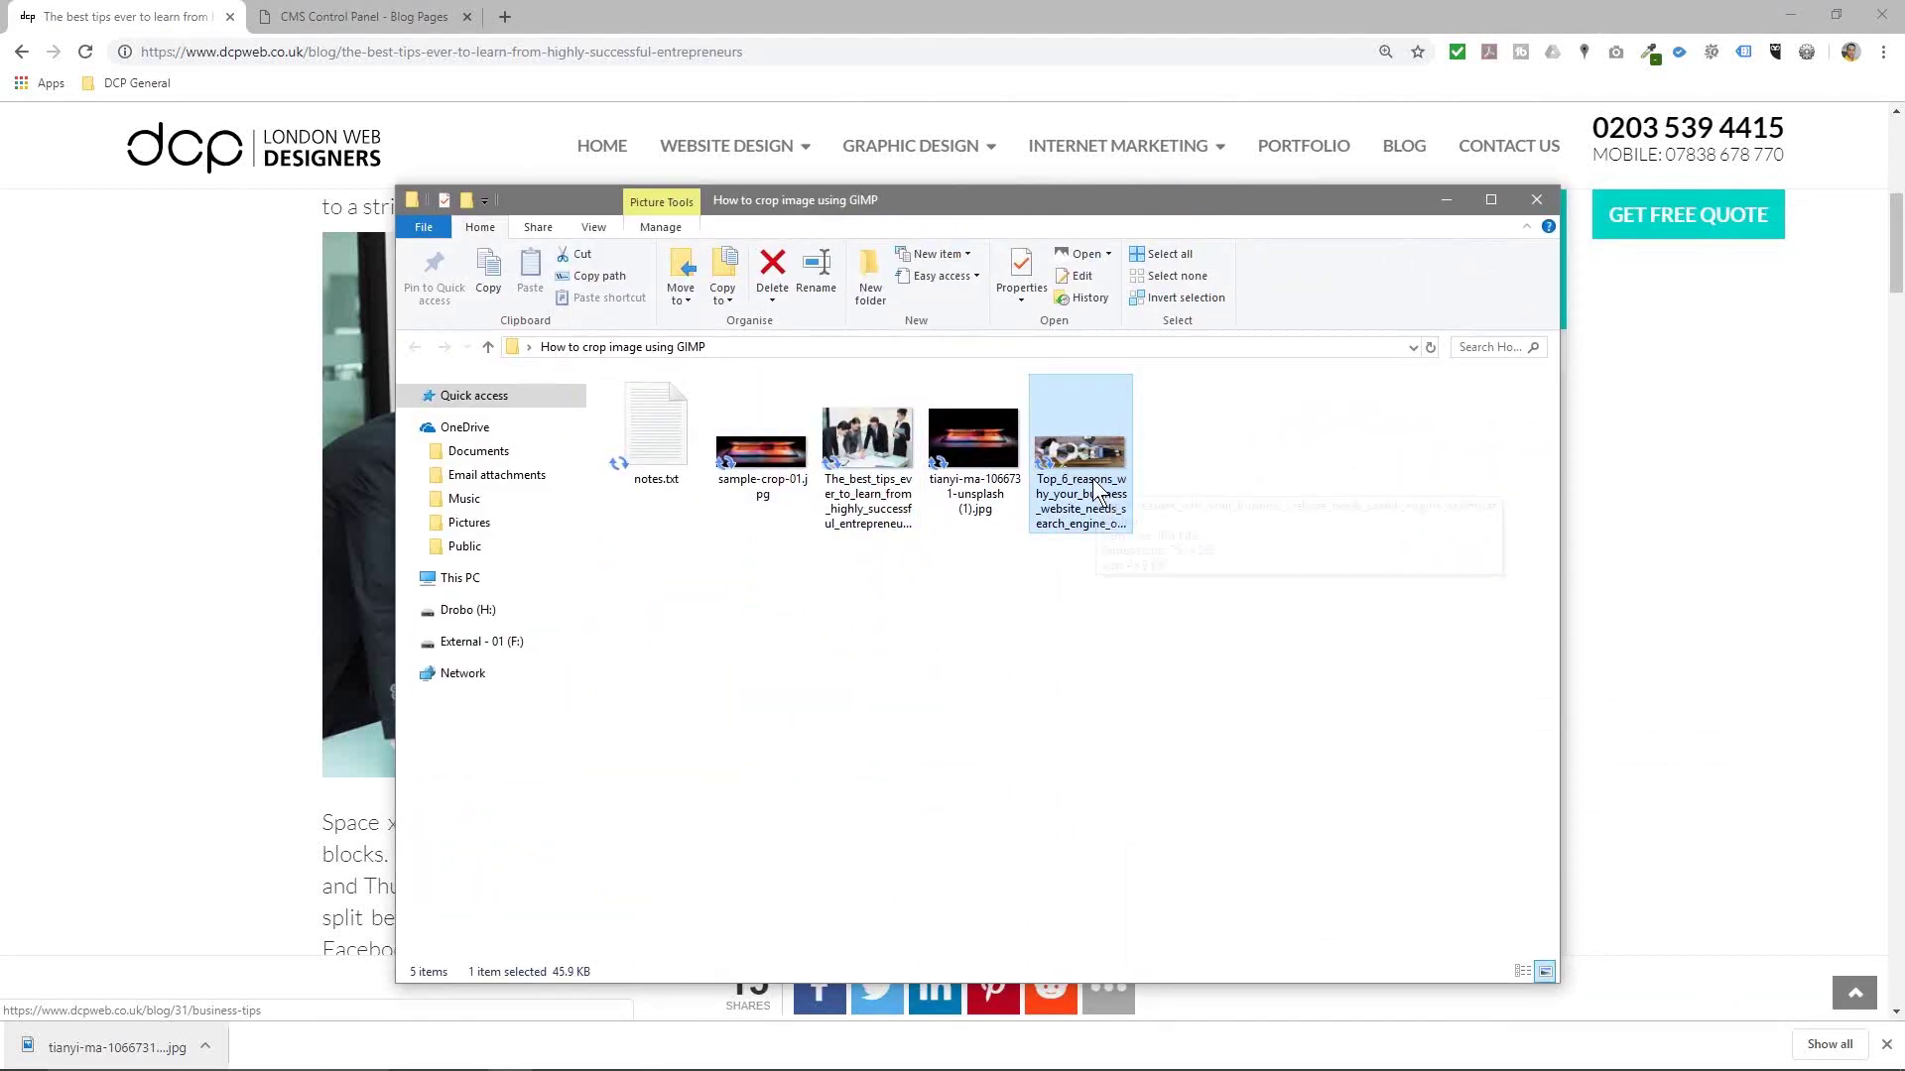
{"action": "left_click", "coordinate": [881, 442]}
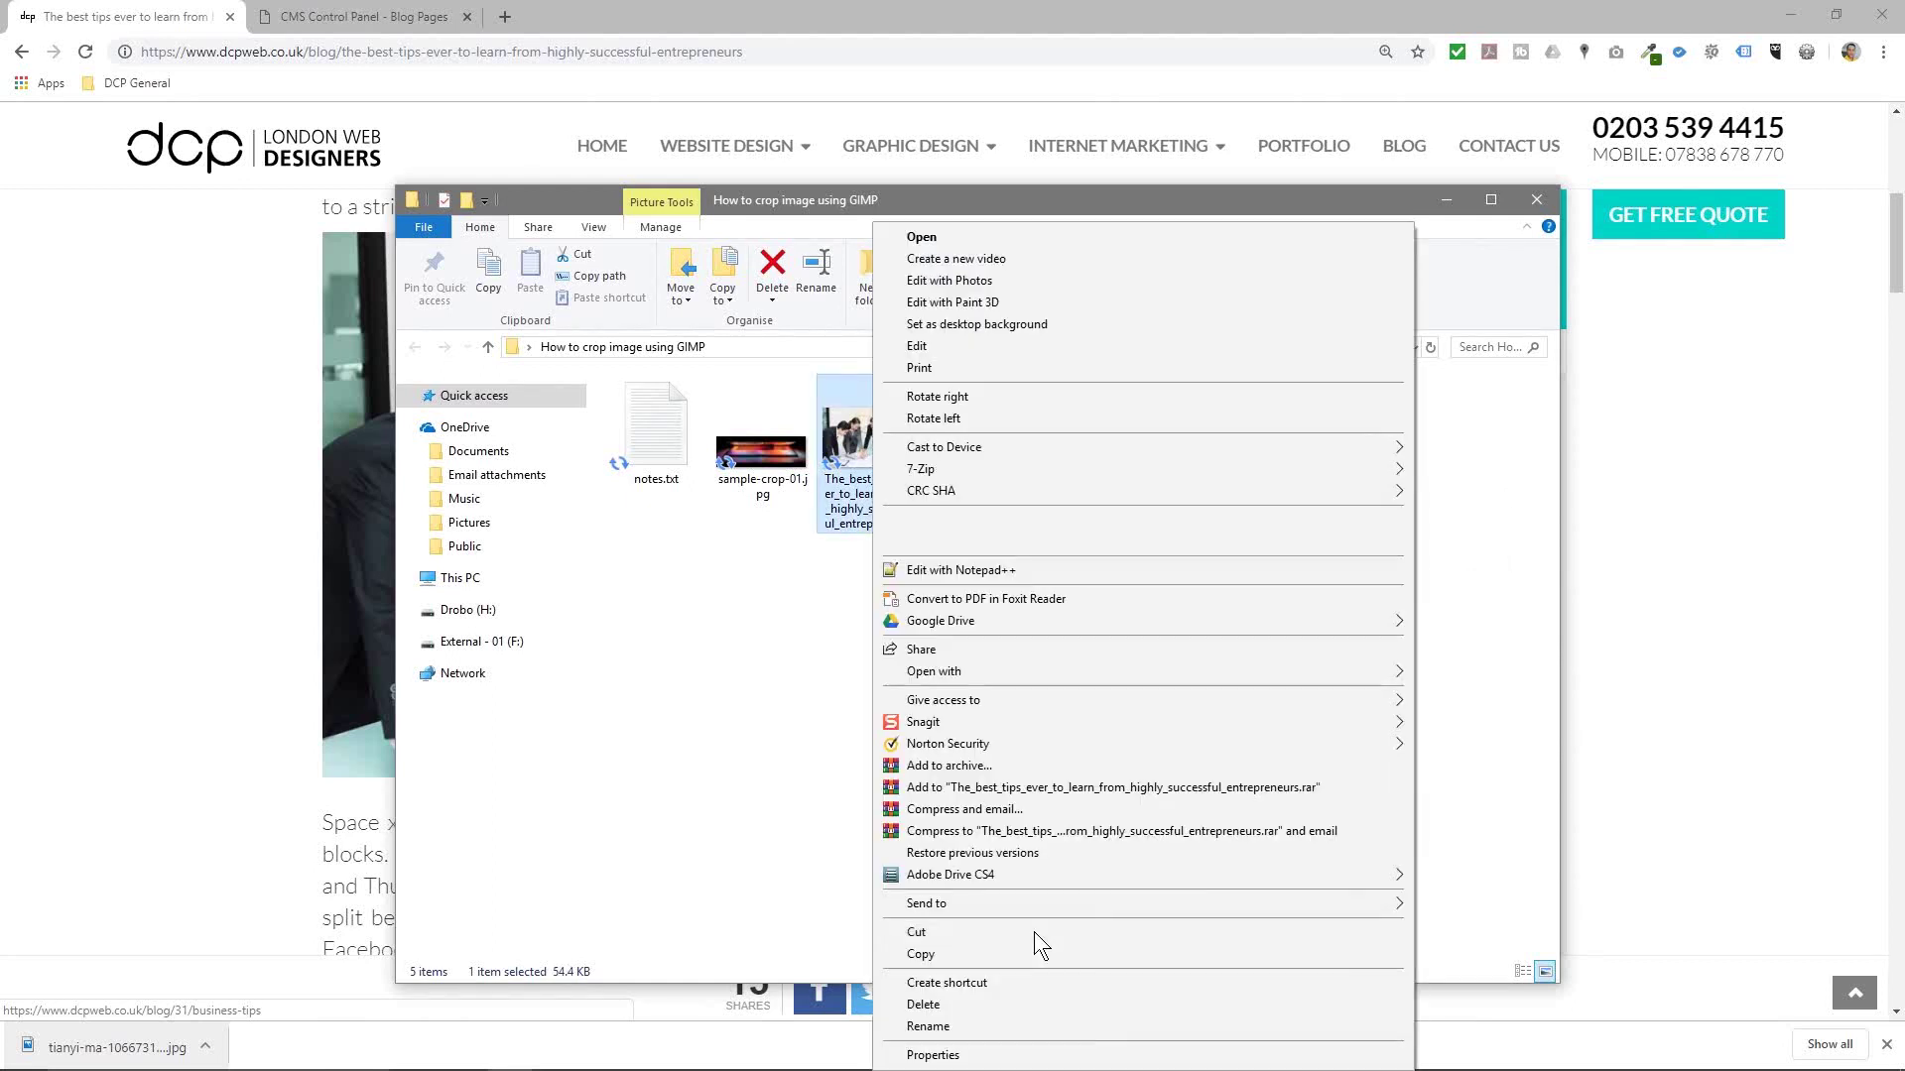
{"action": "left_click", "coordinate": [1031, 1054]}
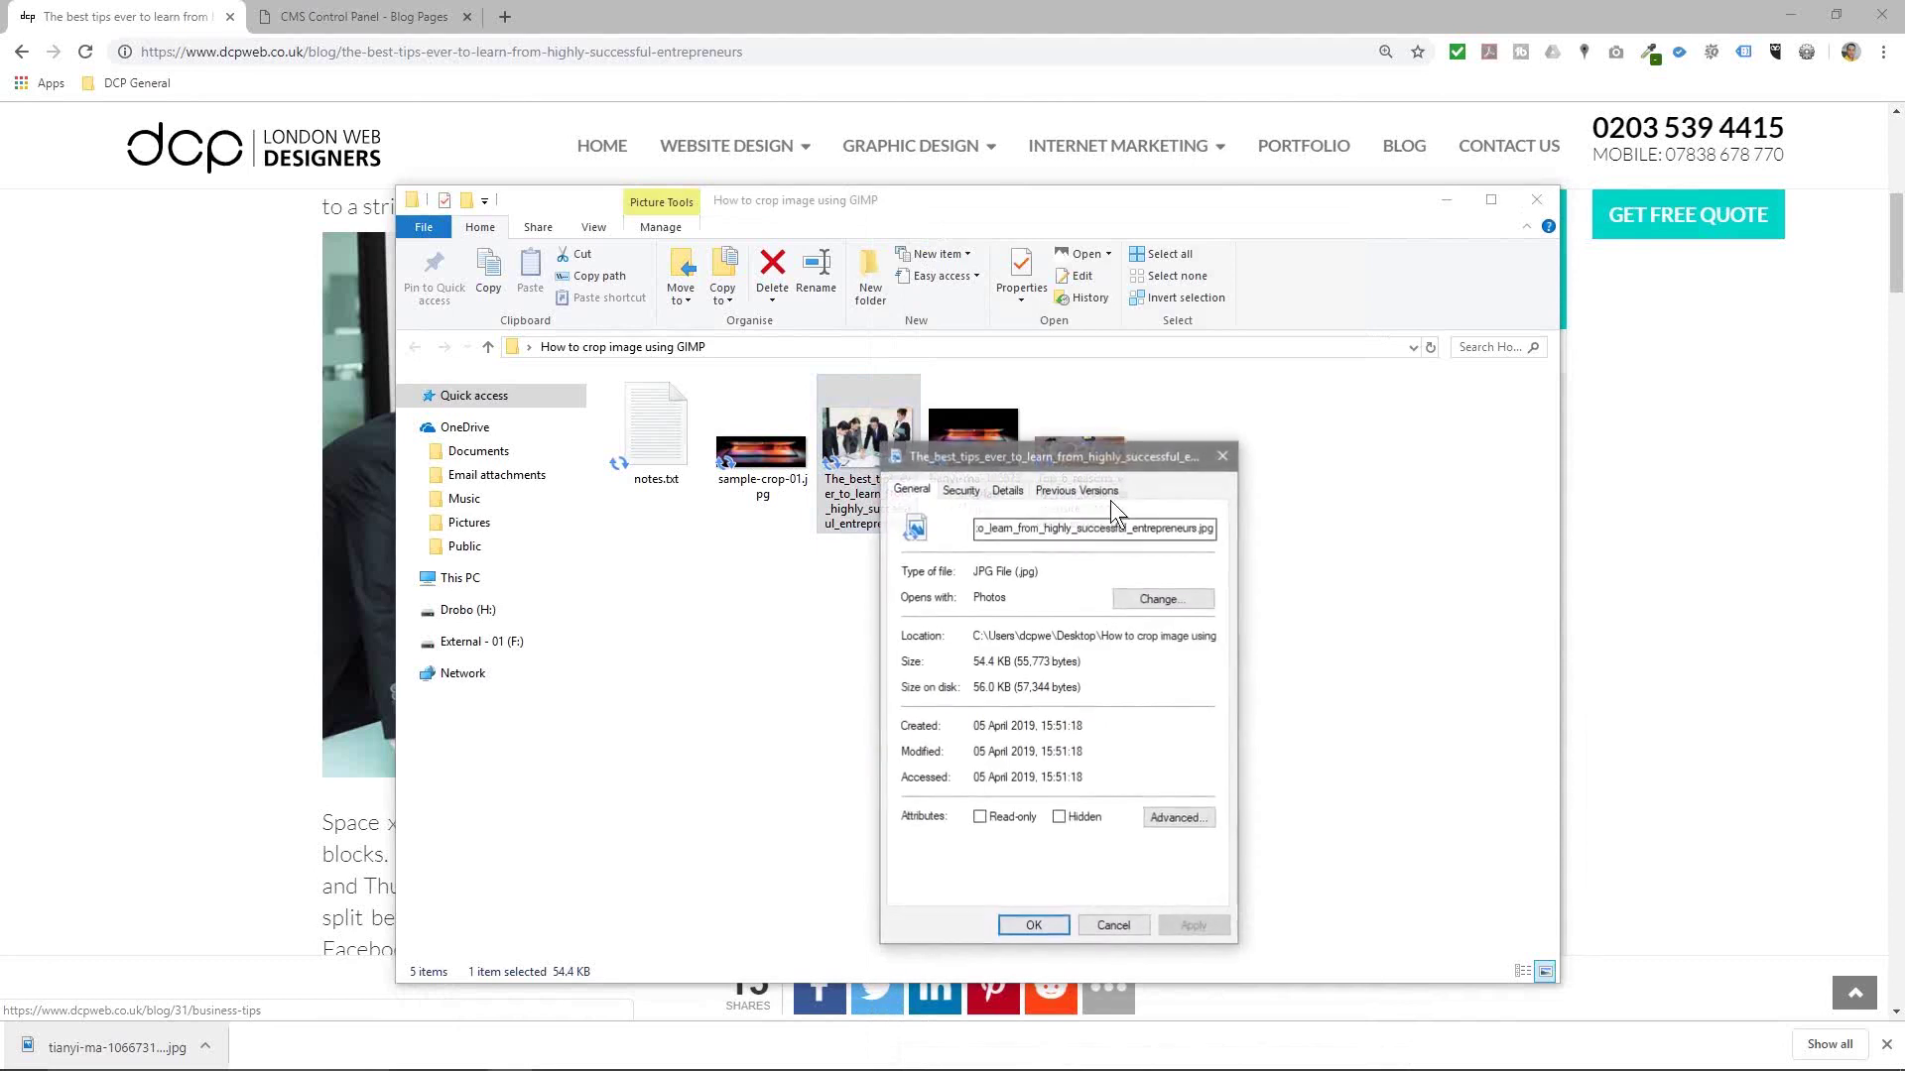
{"action": "left_click", "coordinate": [1007, 489]}
{"action": "scroll", "coordinate": [1031, 715], "scroll_direction": "down", "scroll_amount": 2}
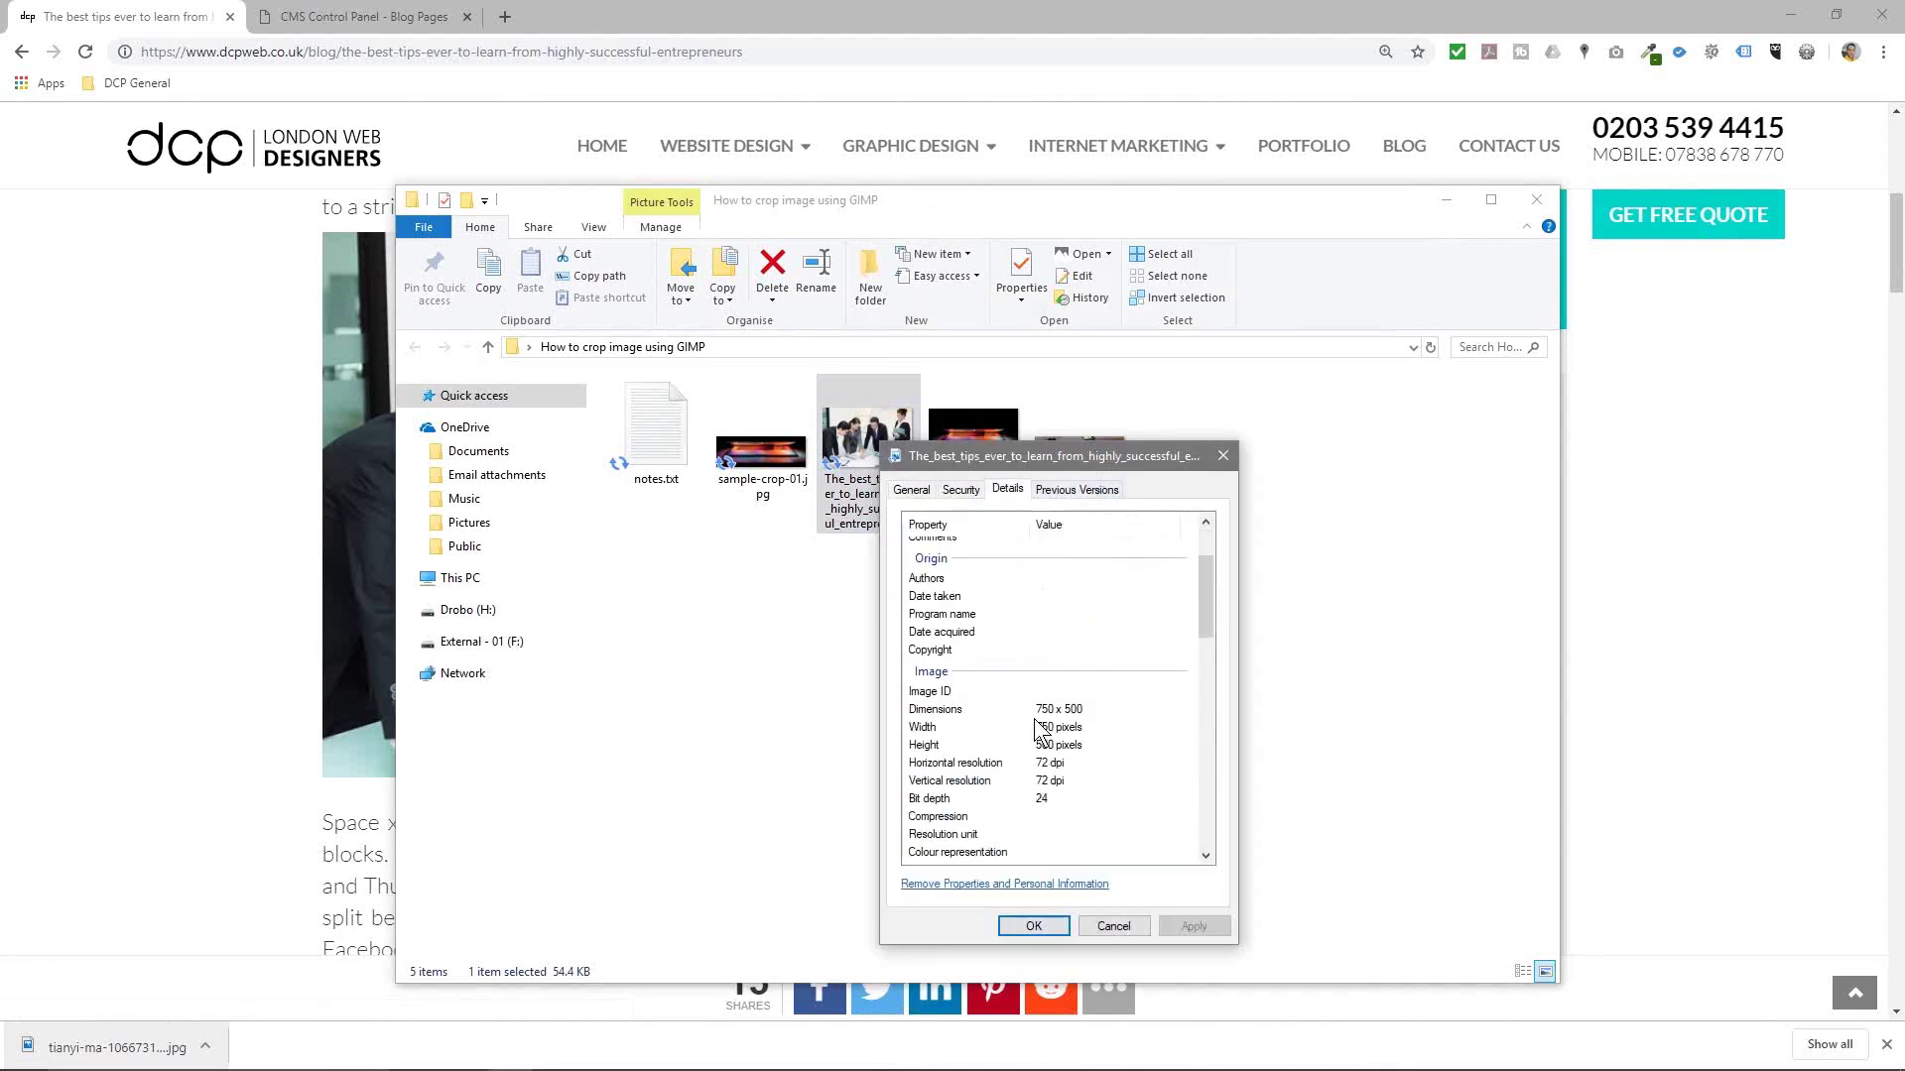
{"action": "left_click", "coordinate": [1222, 456]}
{"action": "left_click", "coordinate": [1535, 201]}
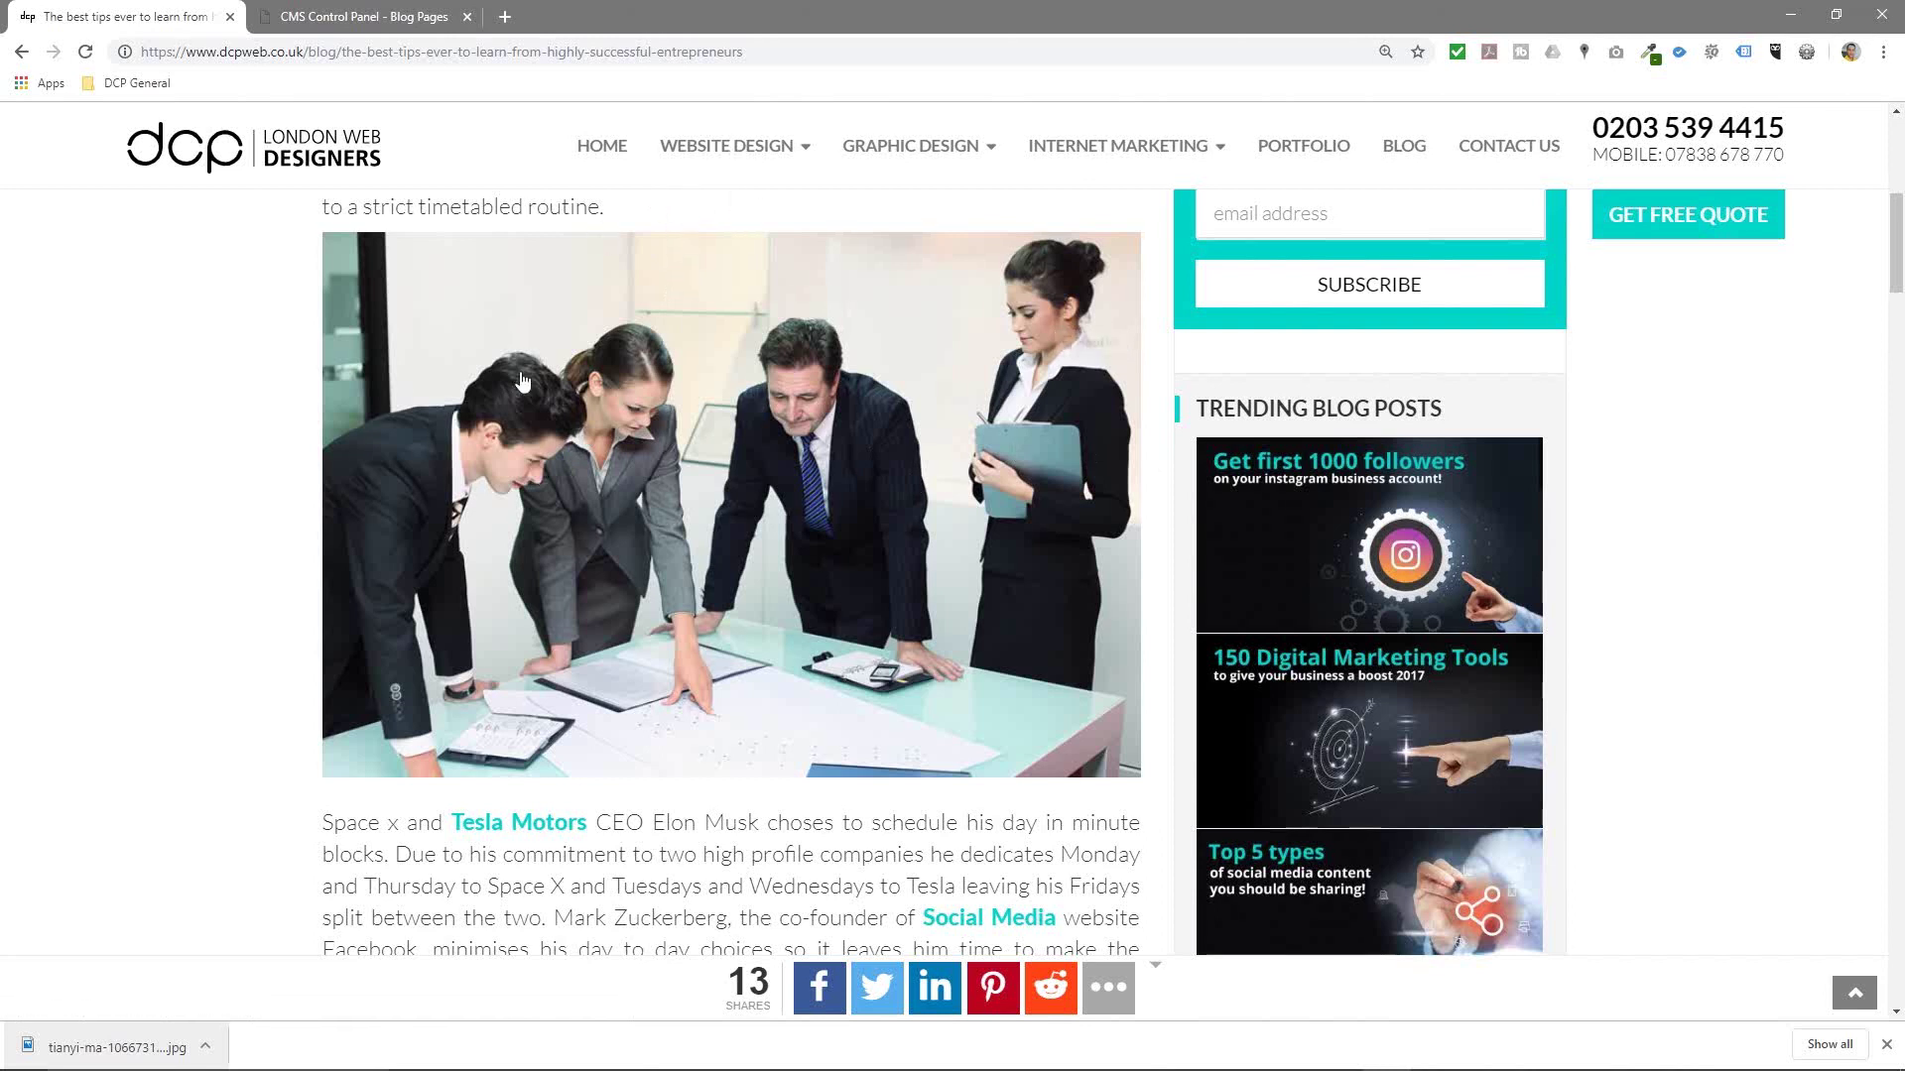
Restore Chrome down and drag its right edge left to show the article's mobile layout
{"action": "scroll", "coordinate": [453, 456], "scroll_direction": "up", "scroll_amount": 4}
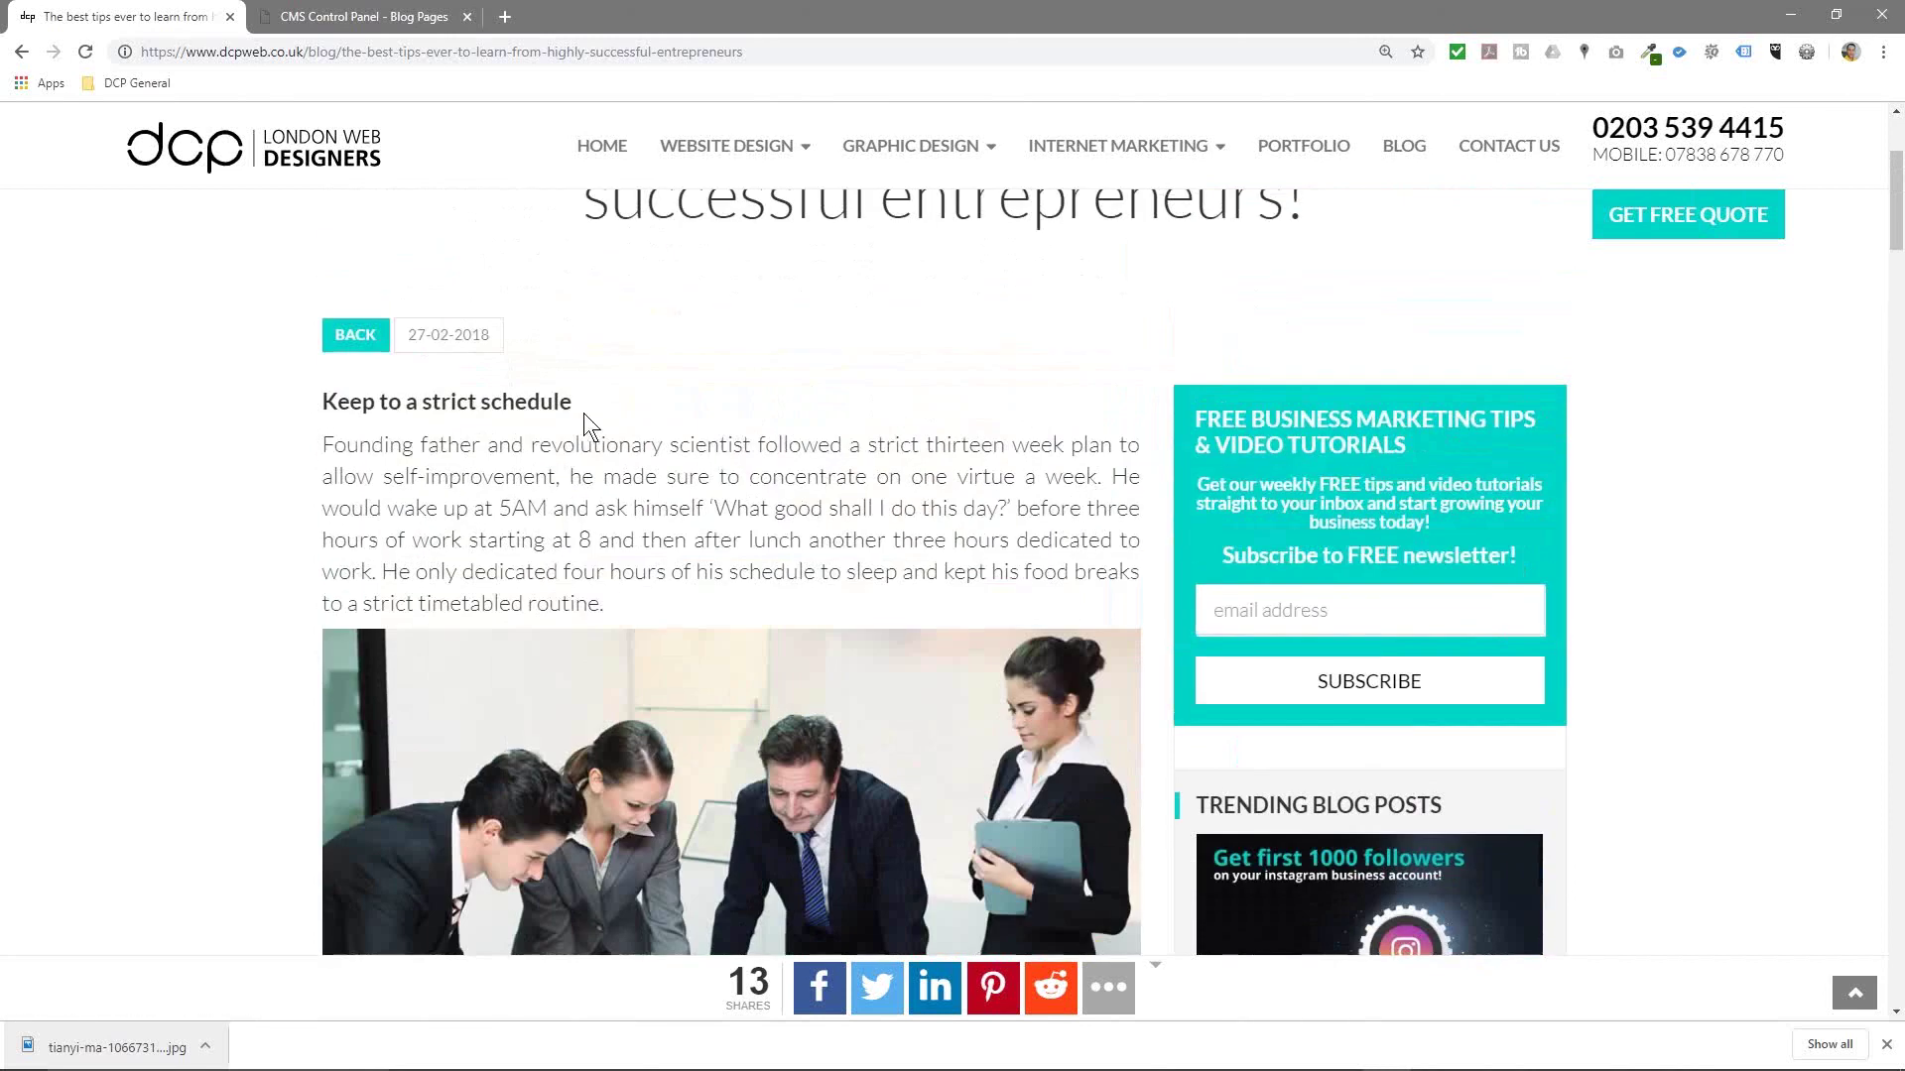
{"action": "left_click", "coordinate": [1832, 15]}
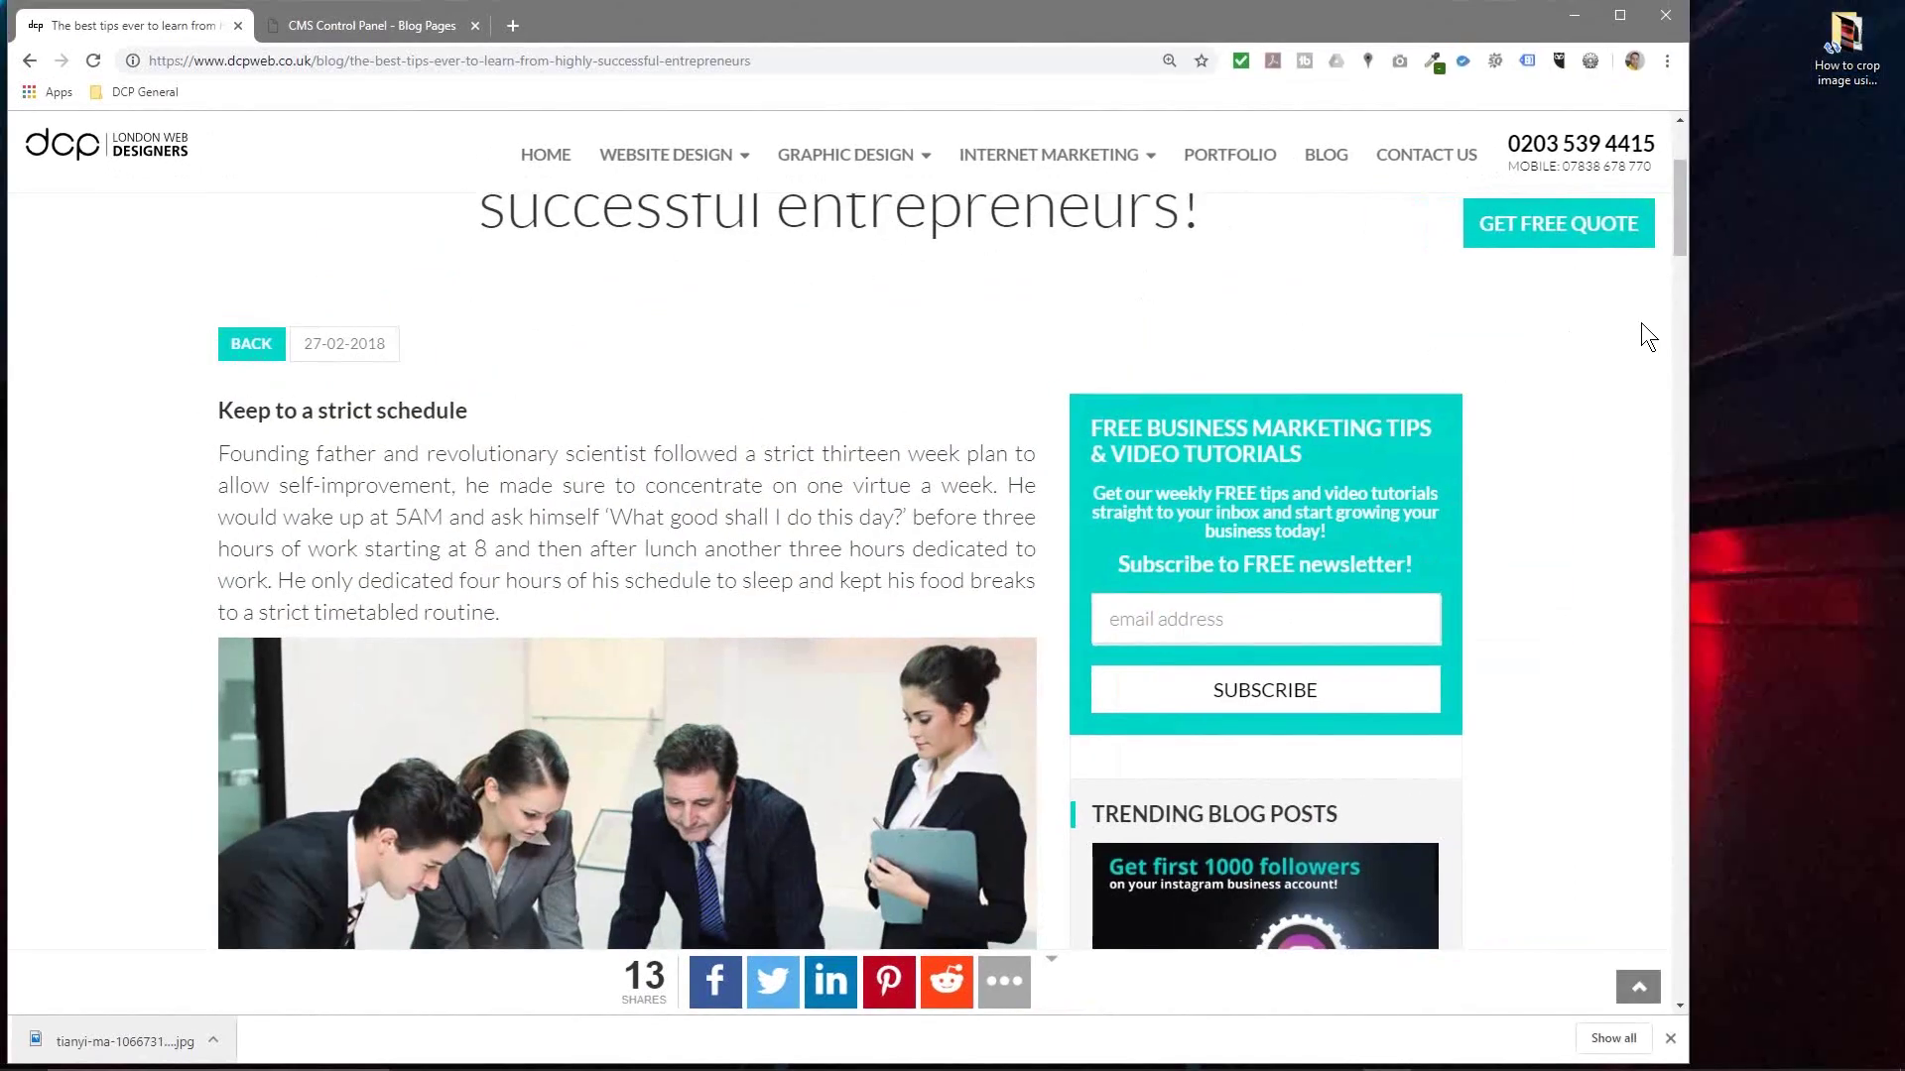
{"action": "scroll", "coordinate": [894, 501], "scroll_direction": "down", "scroll_amount": 5}
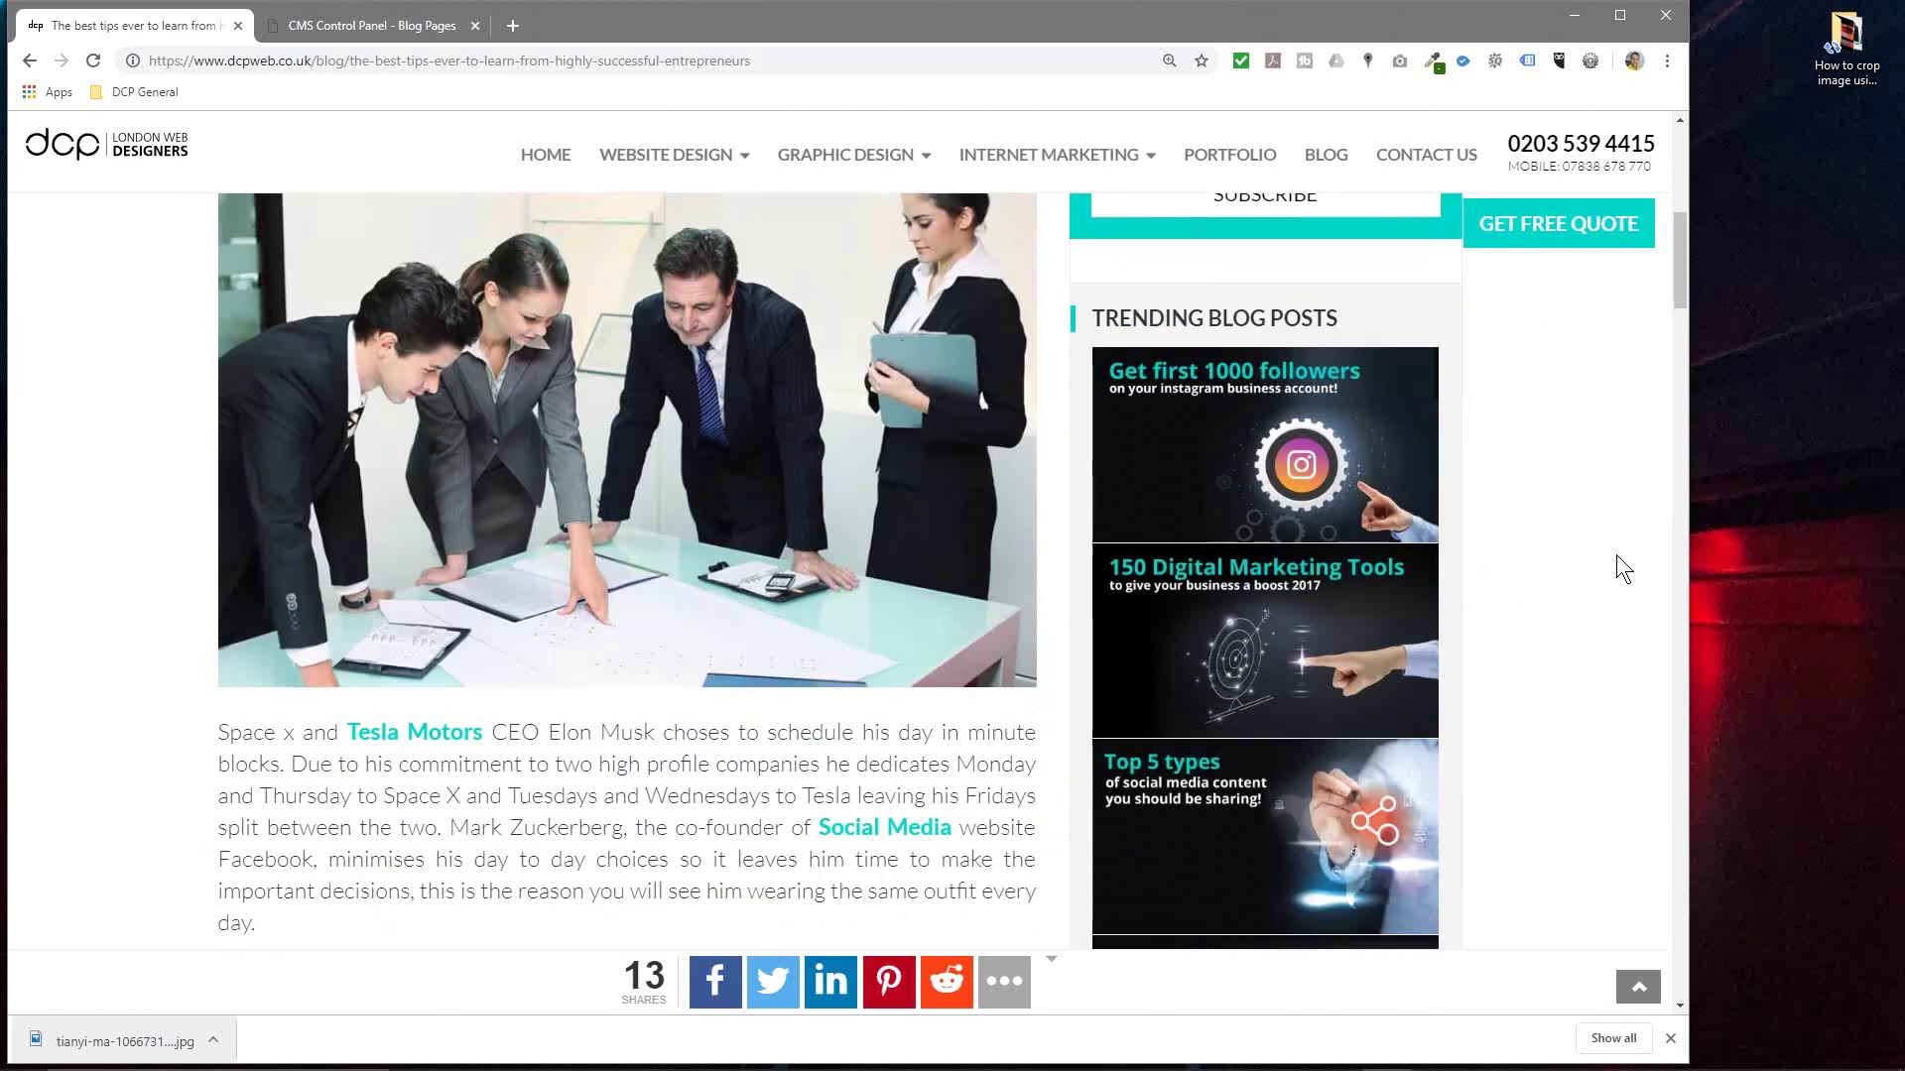
{"action": "left_click_drag", "start_coordinate": [1682, 538], "coordinate": [507, 543]}
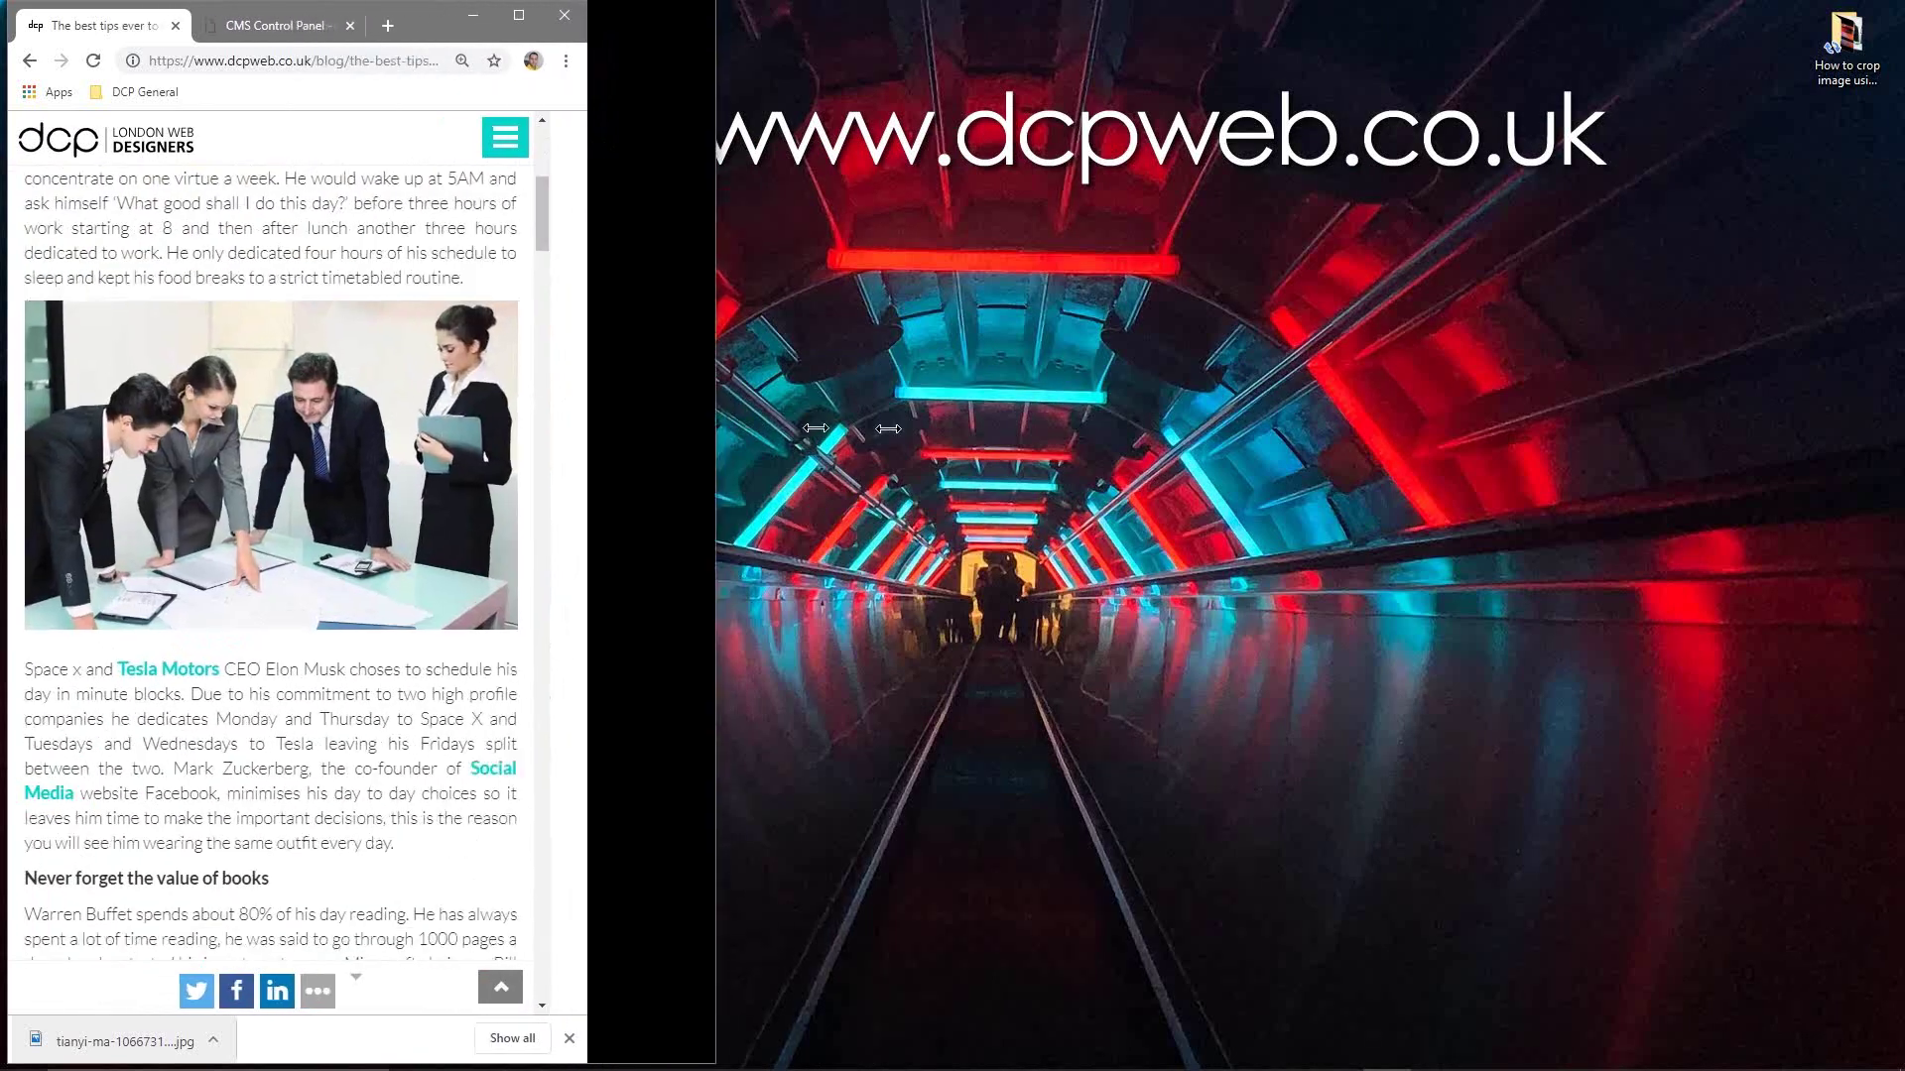